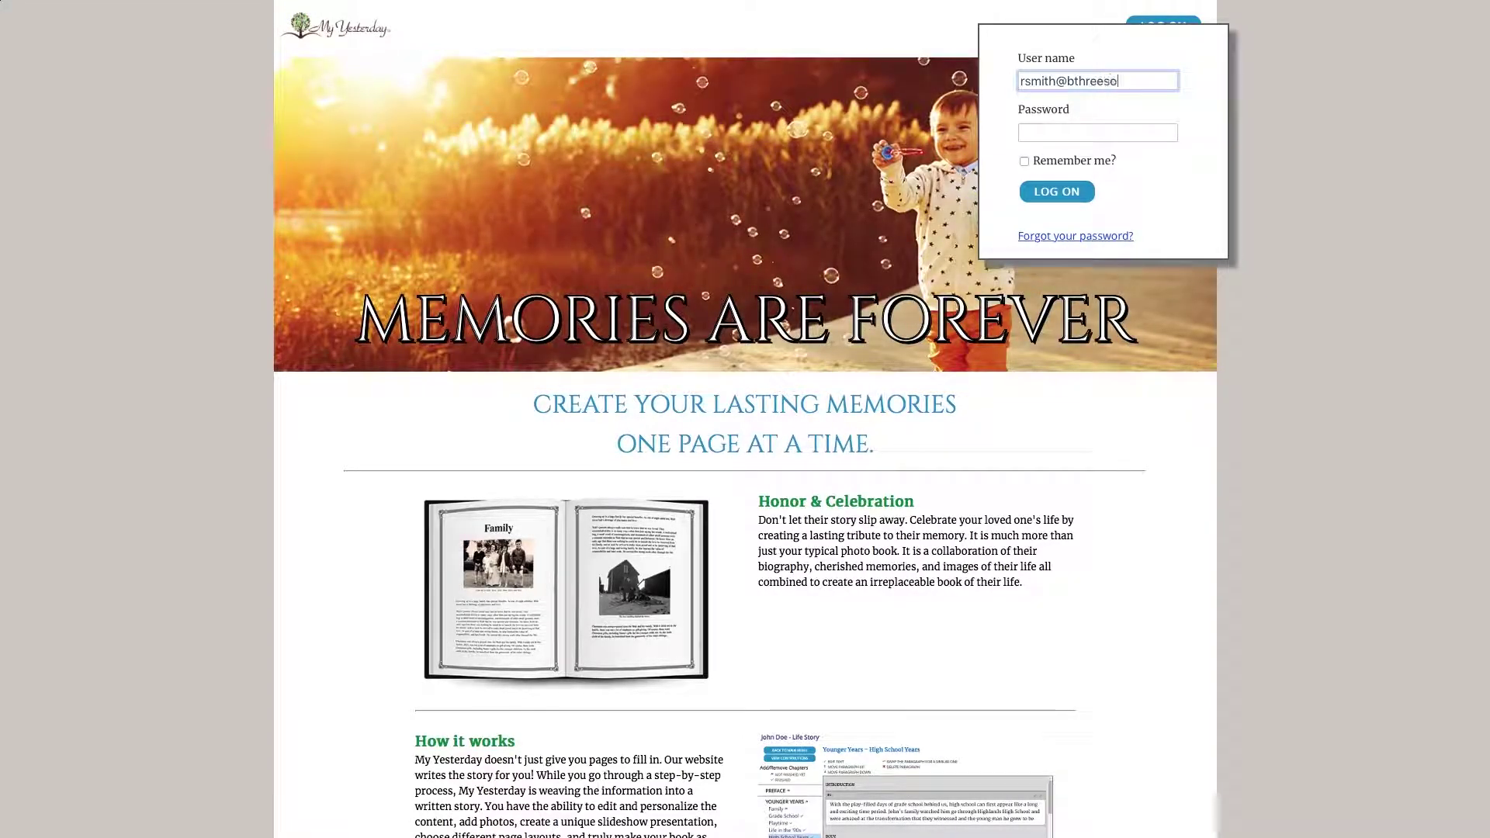
Log in to My Yesterday with the account e-mail address and password
text(ions.com)
key(Tab)
text(••••••••)
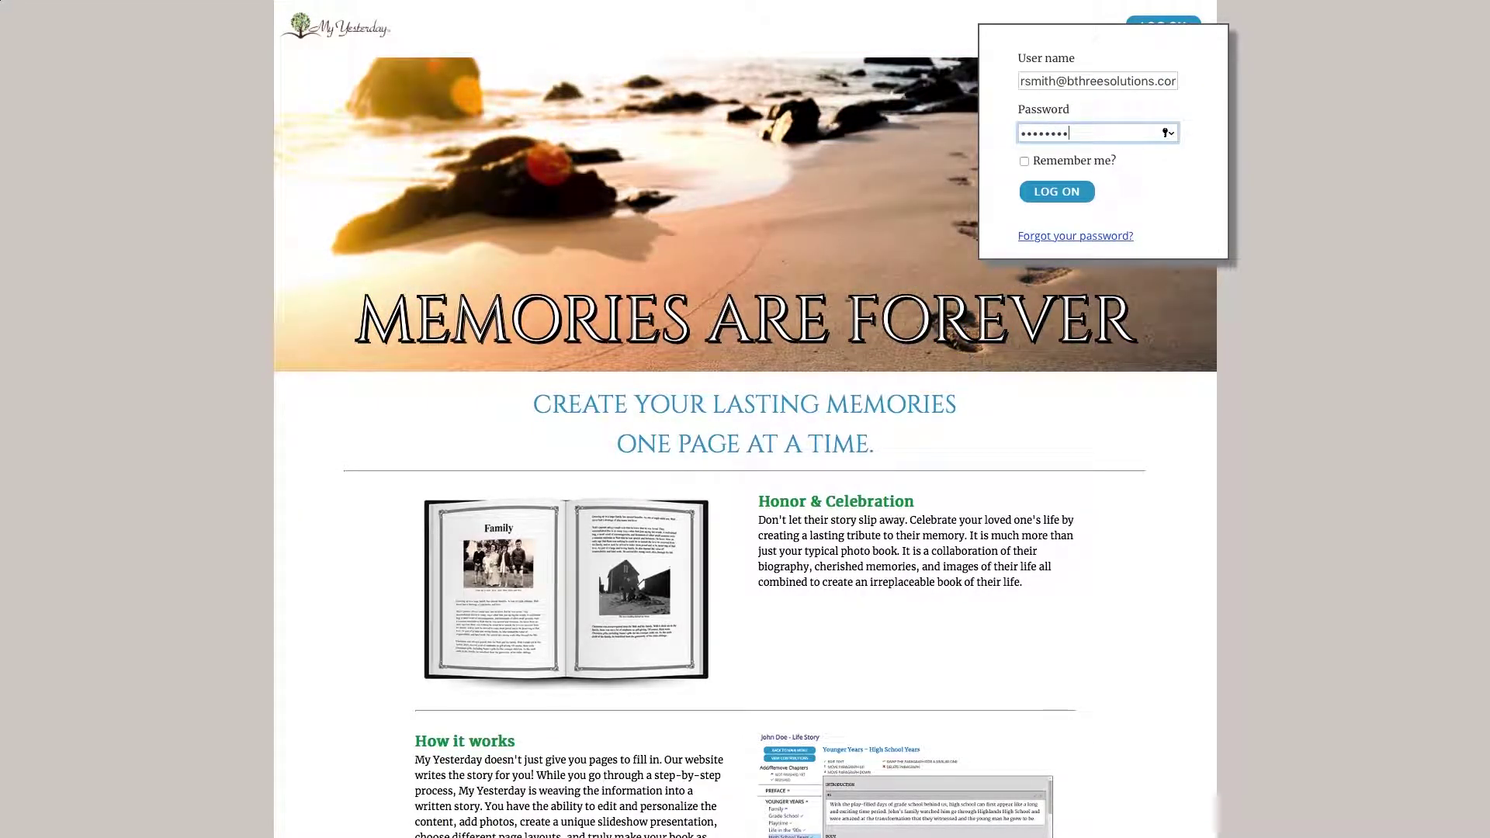
key(Return)
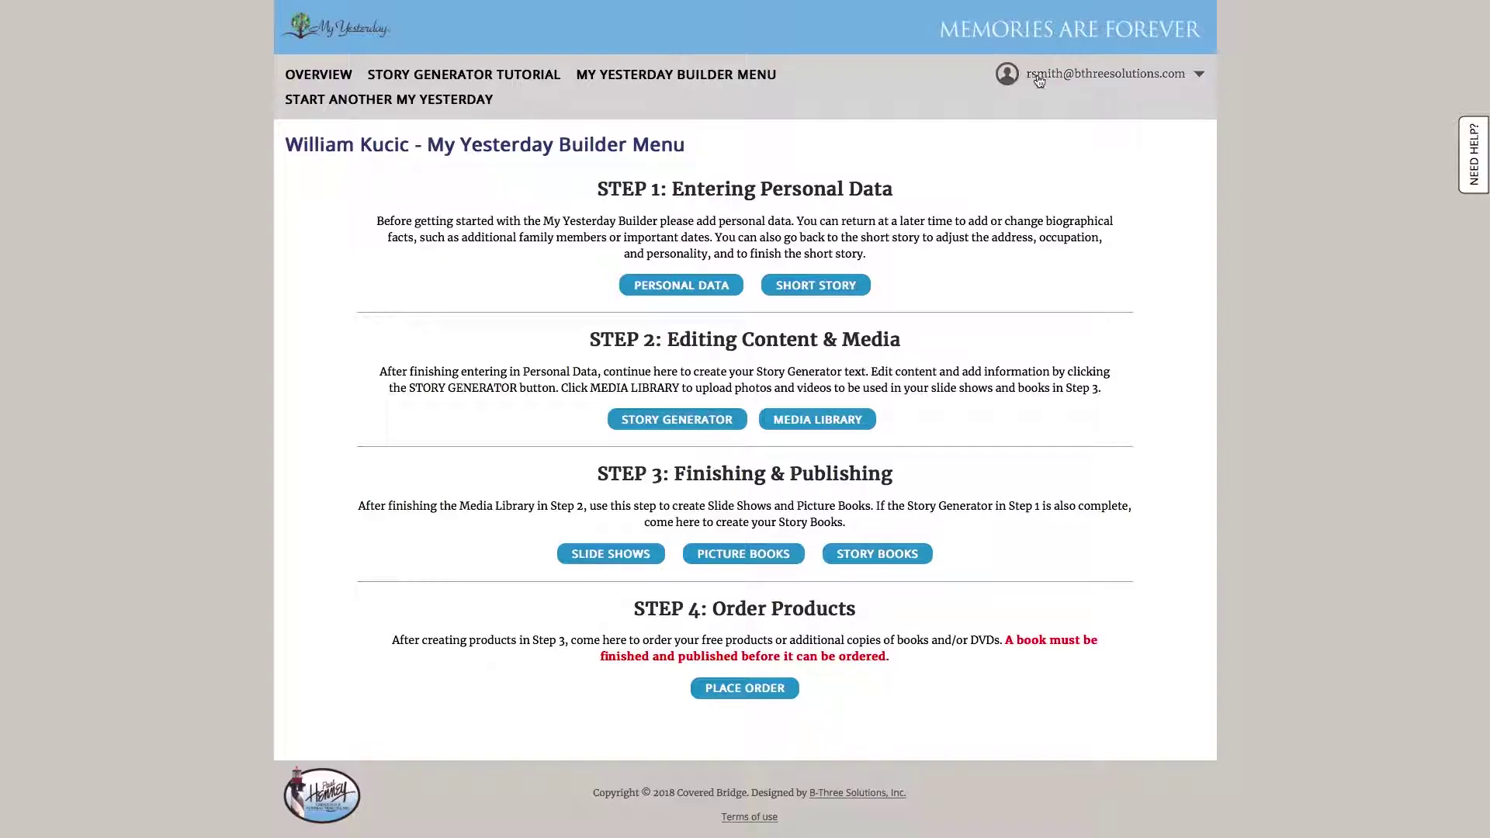
Open the Personal Data Wizard and close the Marriage Details form to see both marriages
click(643, 293)
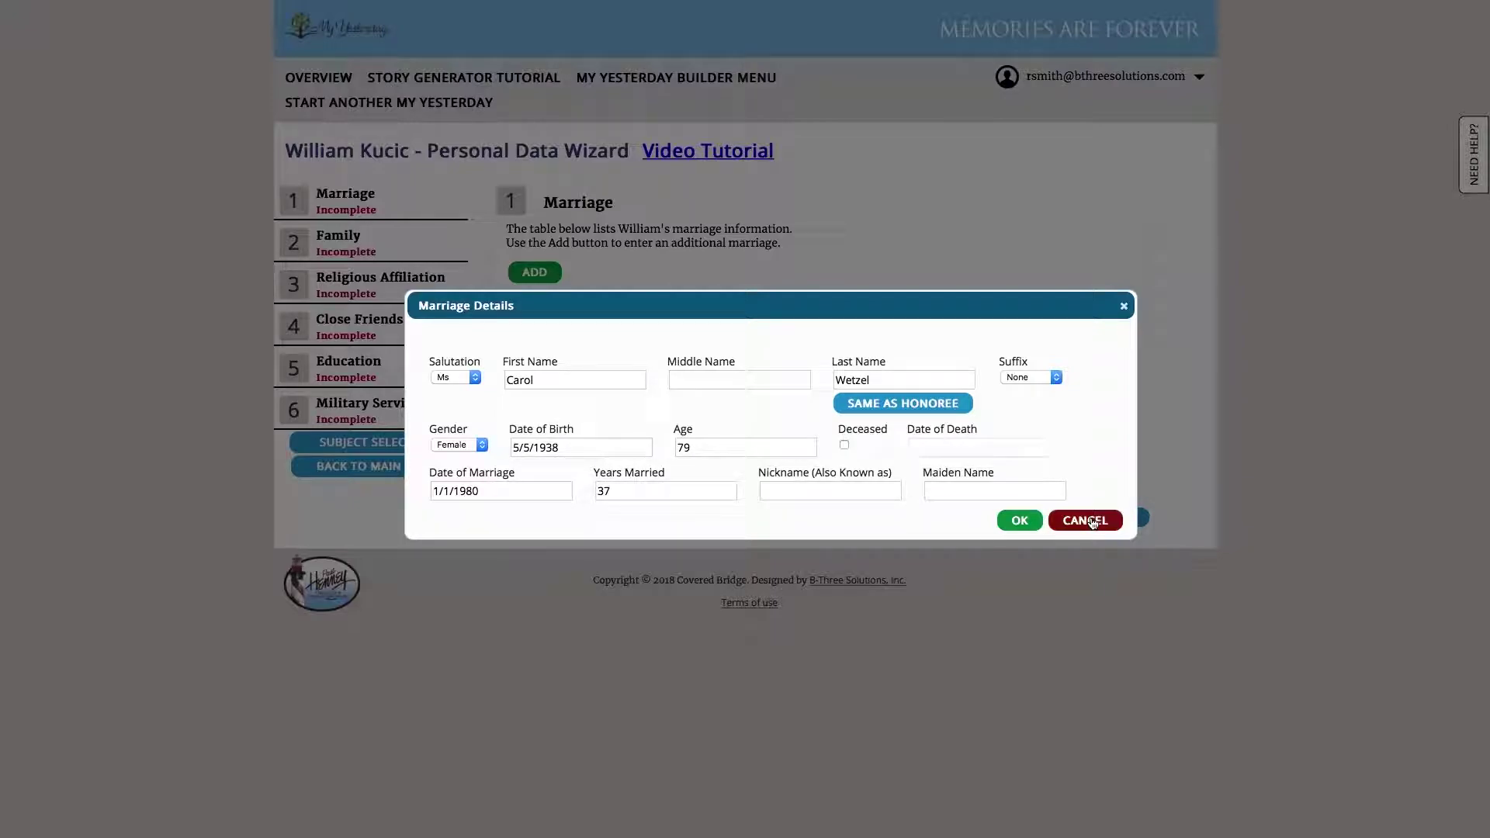
key(Return)
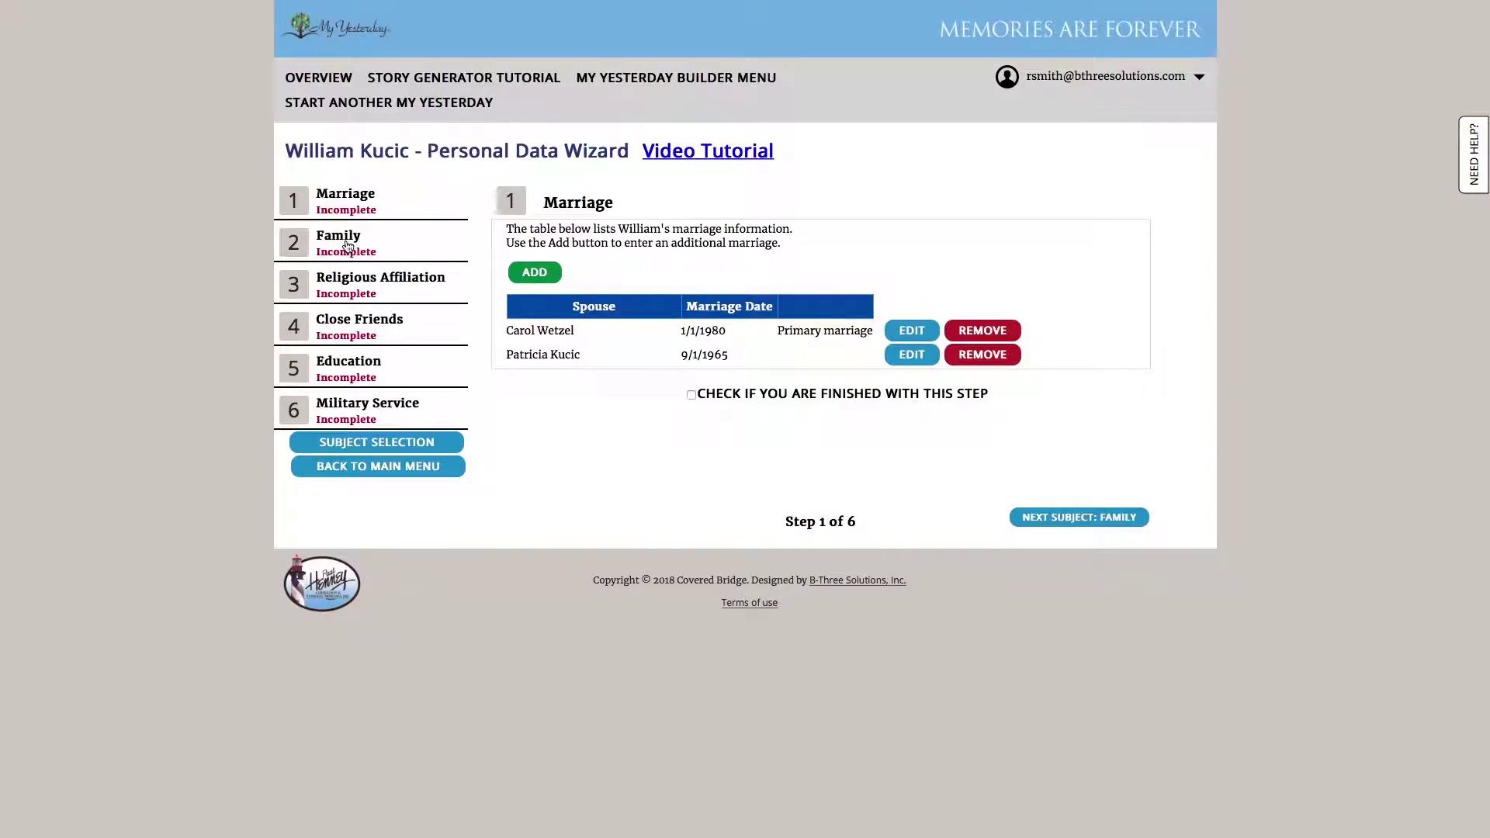
Add the missing 'i' to the son's first name in Family, then return to the main menu
click(347, 246)
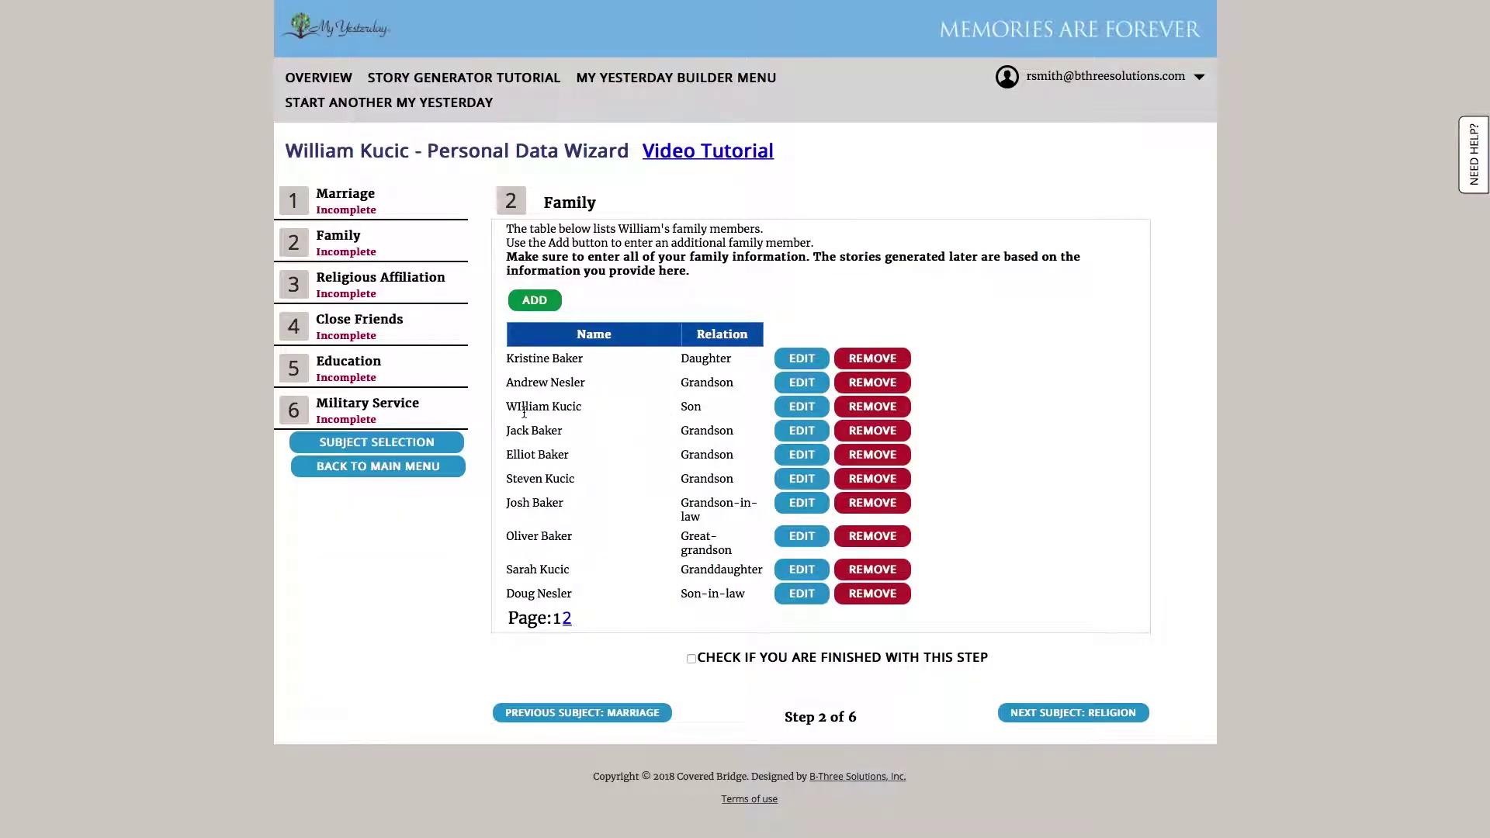
click(798, 411)
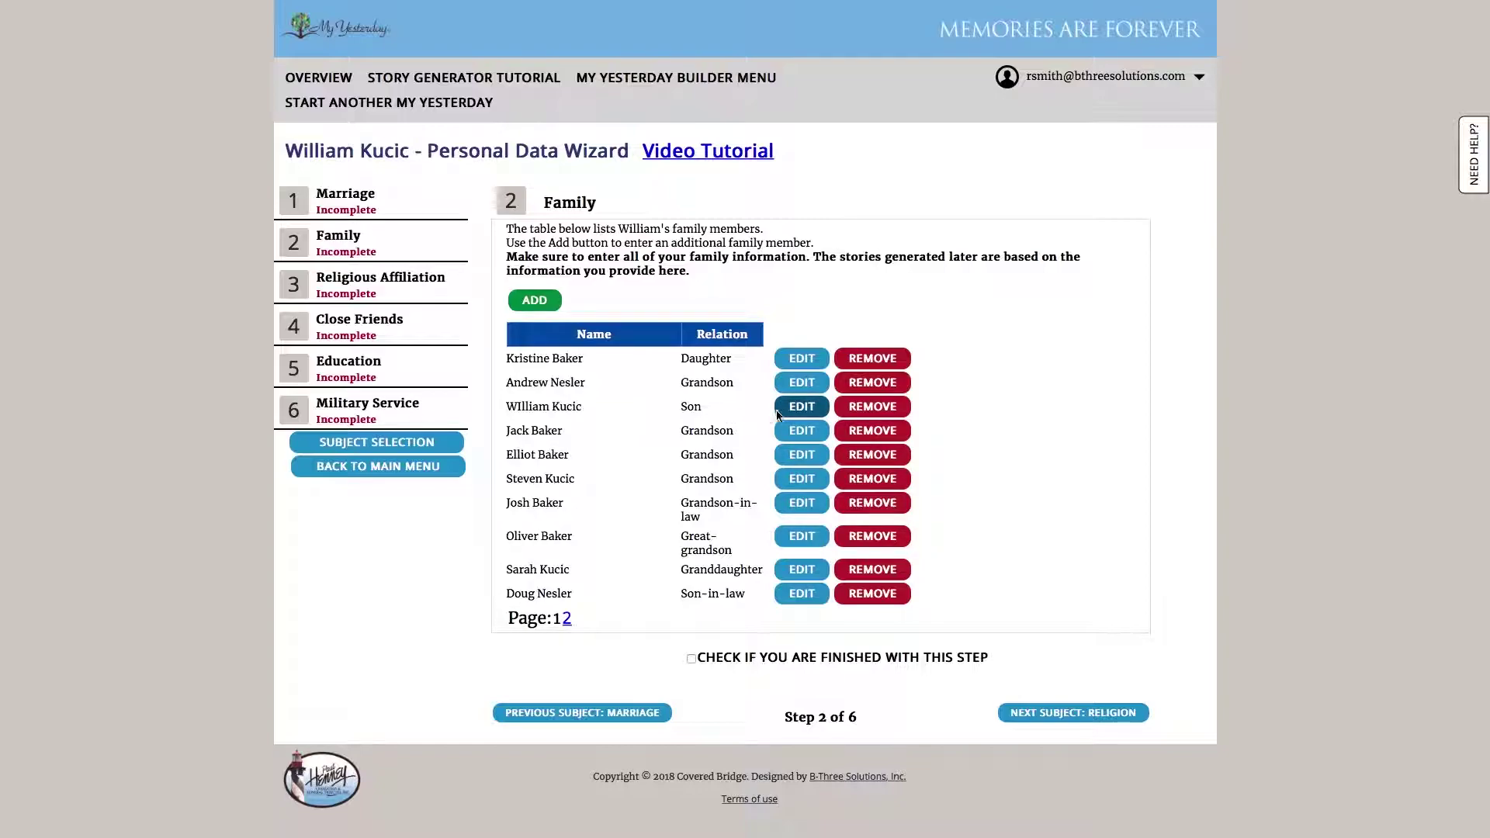
click(781, 411)
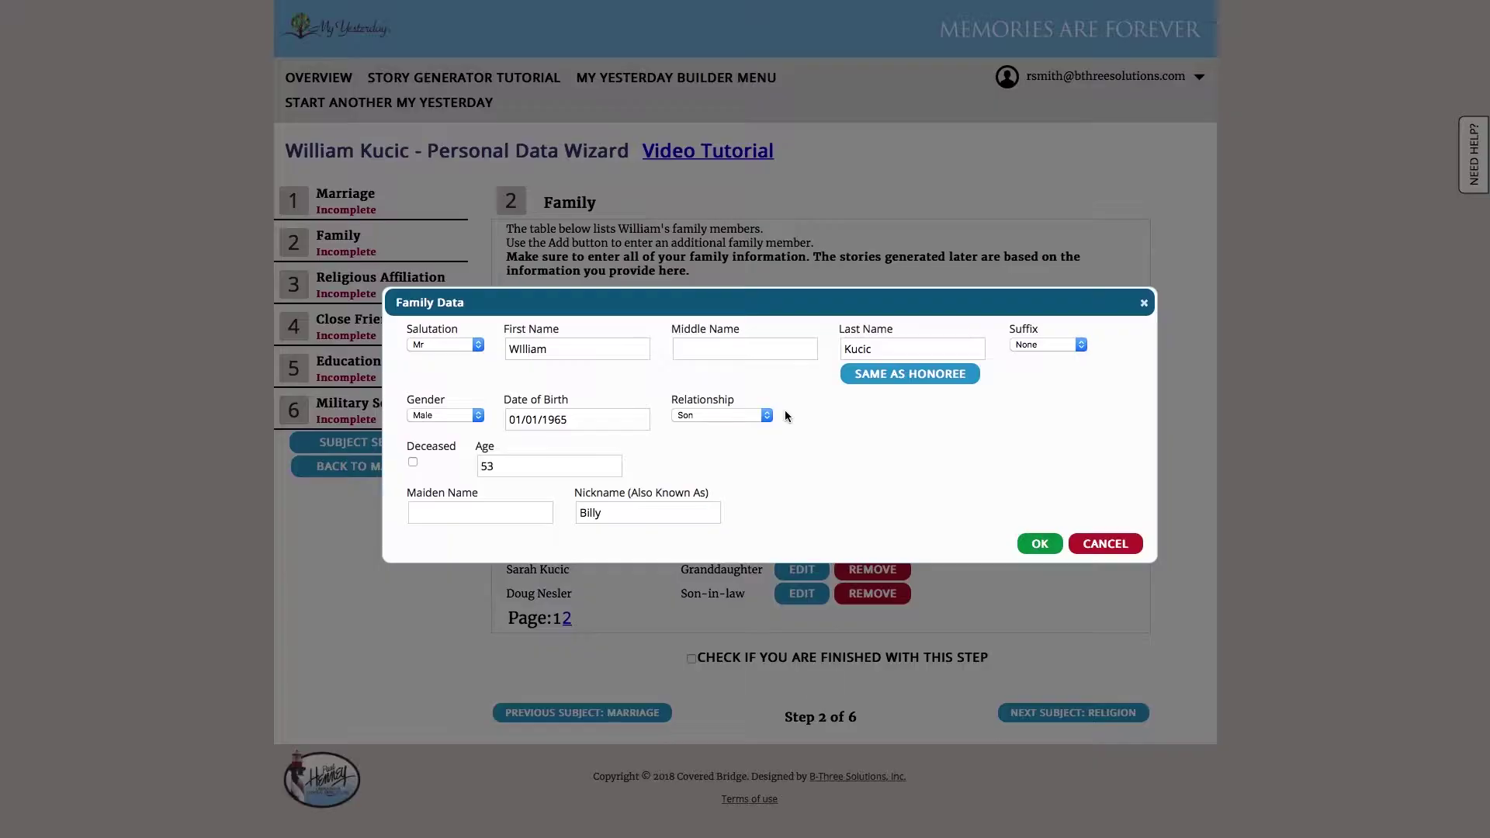
click(524, 351)
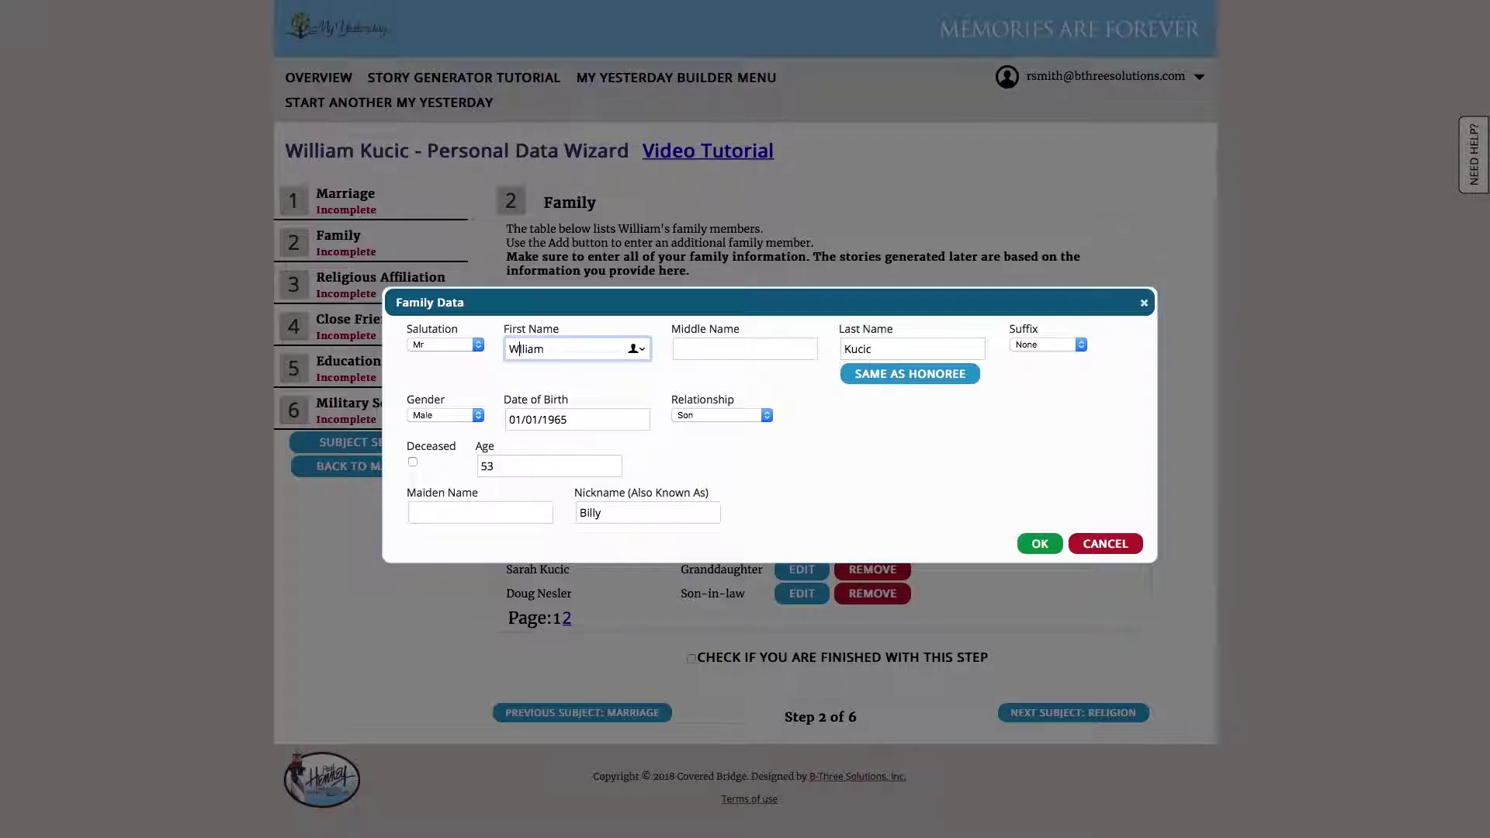
text(i)
click(1035, 542)
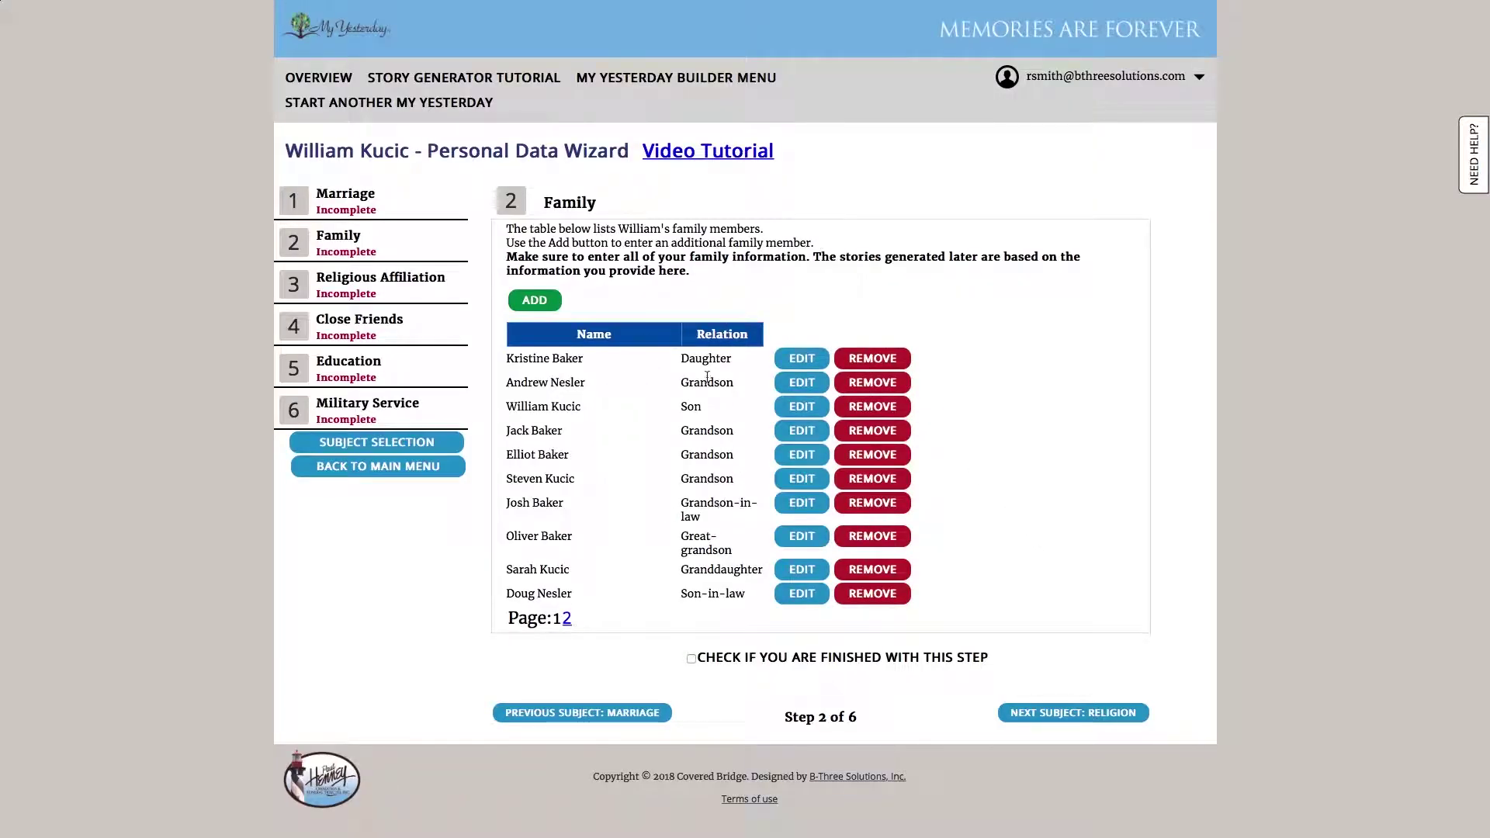
click(413, 292)
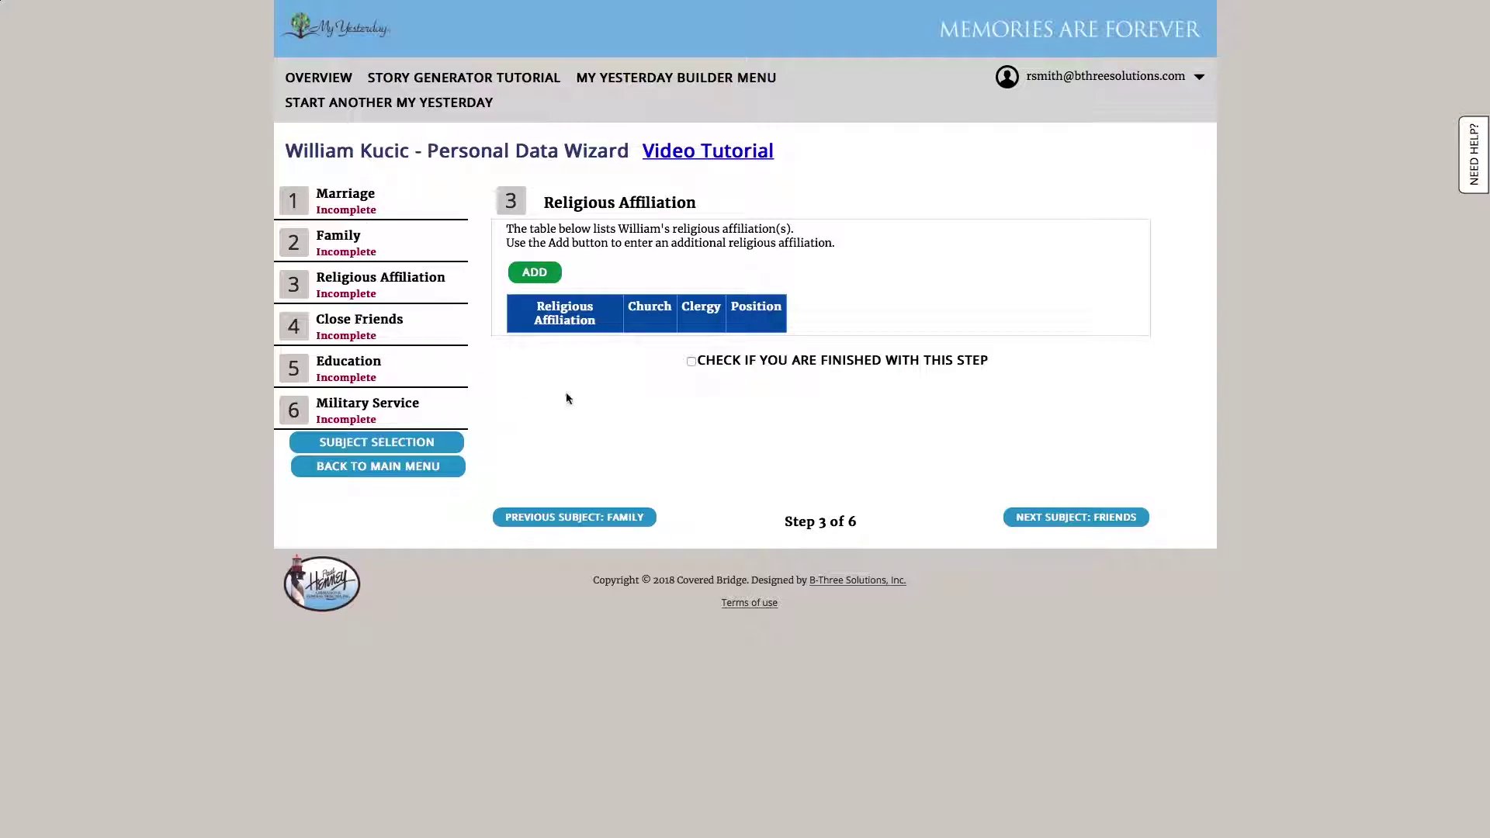
click(405, 466)
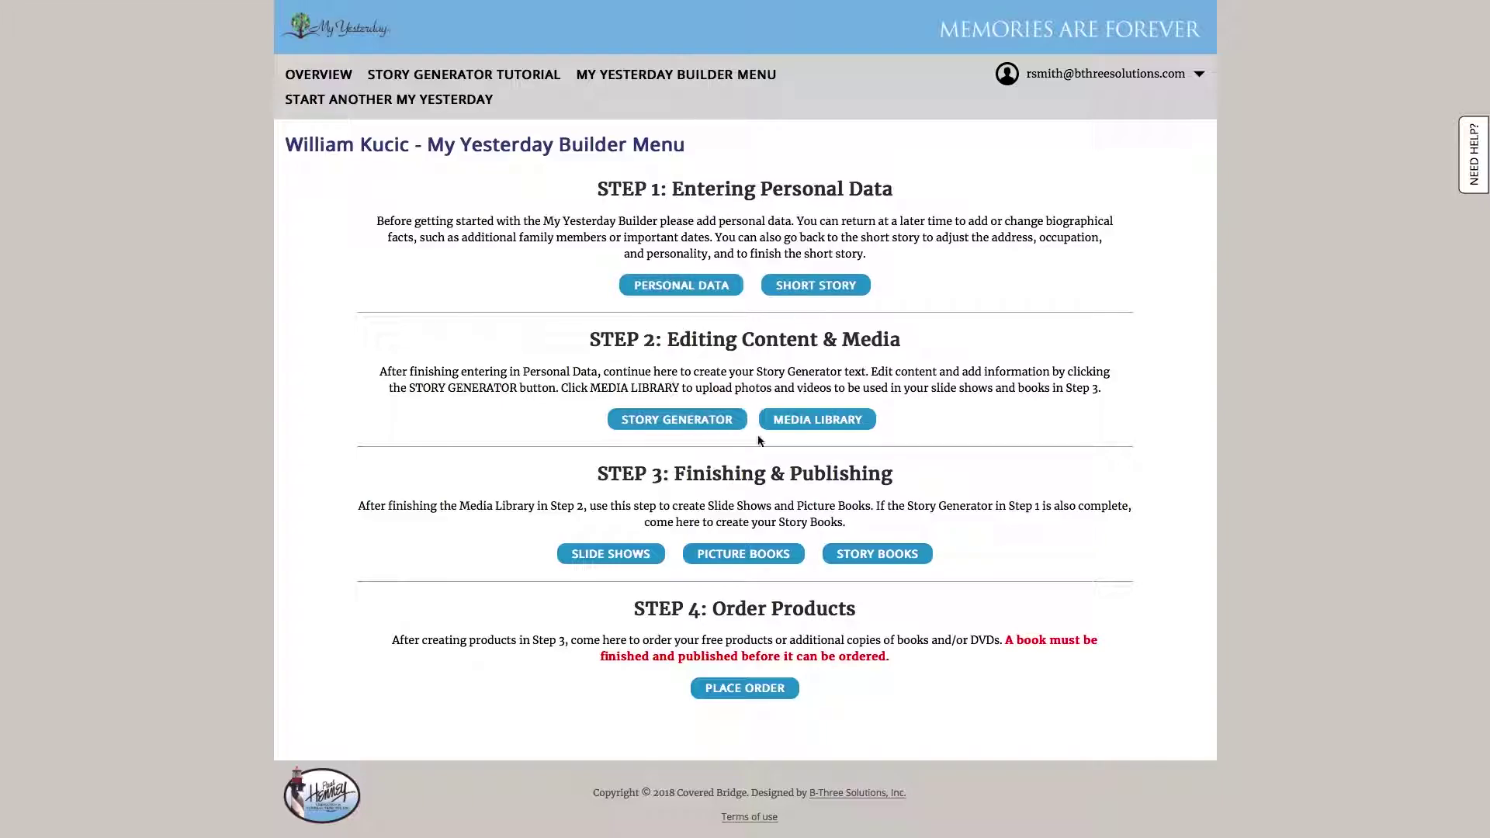
Open the Short Story and advance through Address, Marriage, Family and Occupation to step 5, Hobbies
click(824, 298)
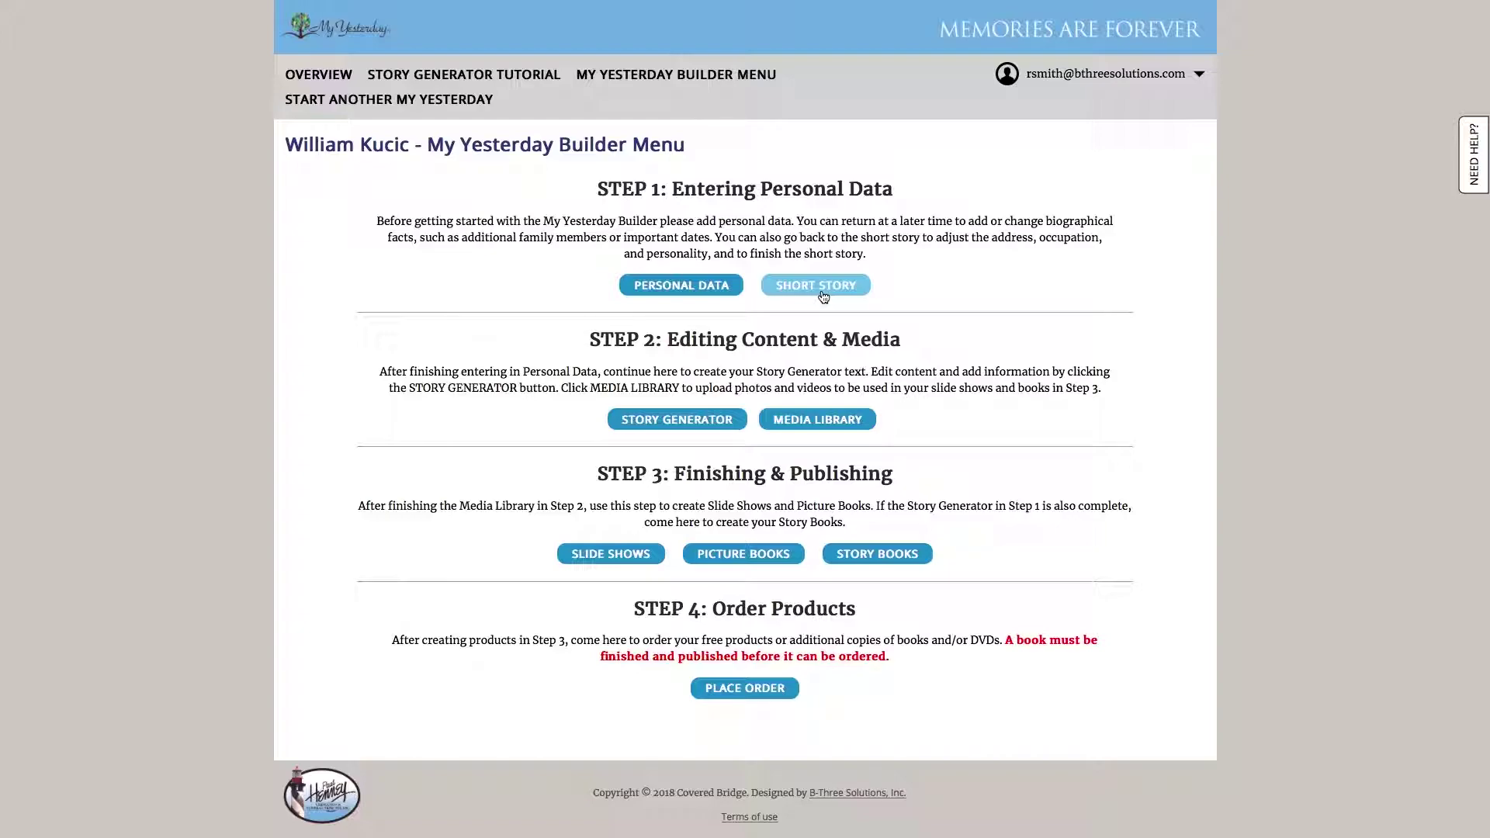
click(822, 296)
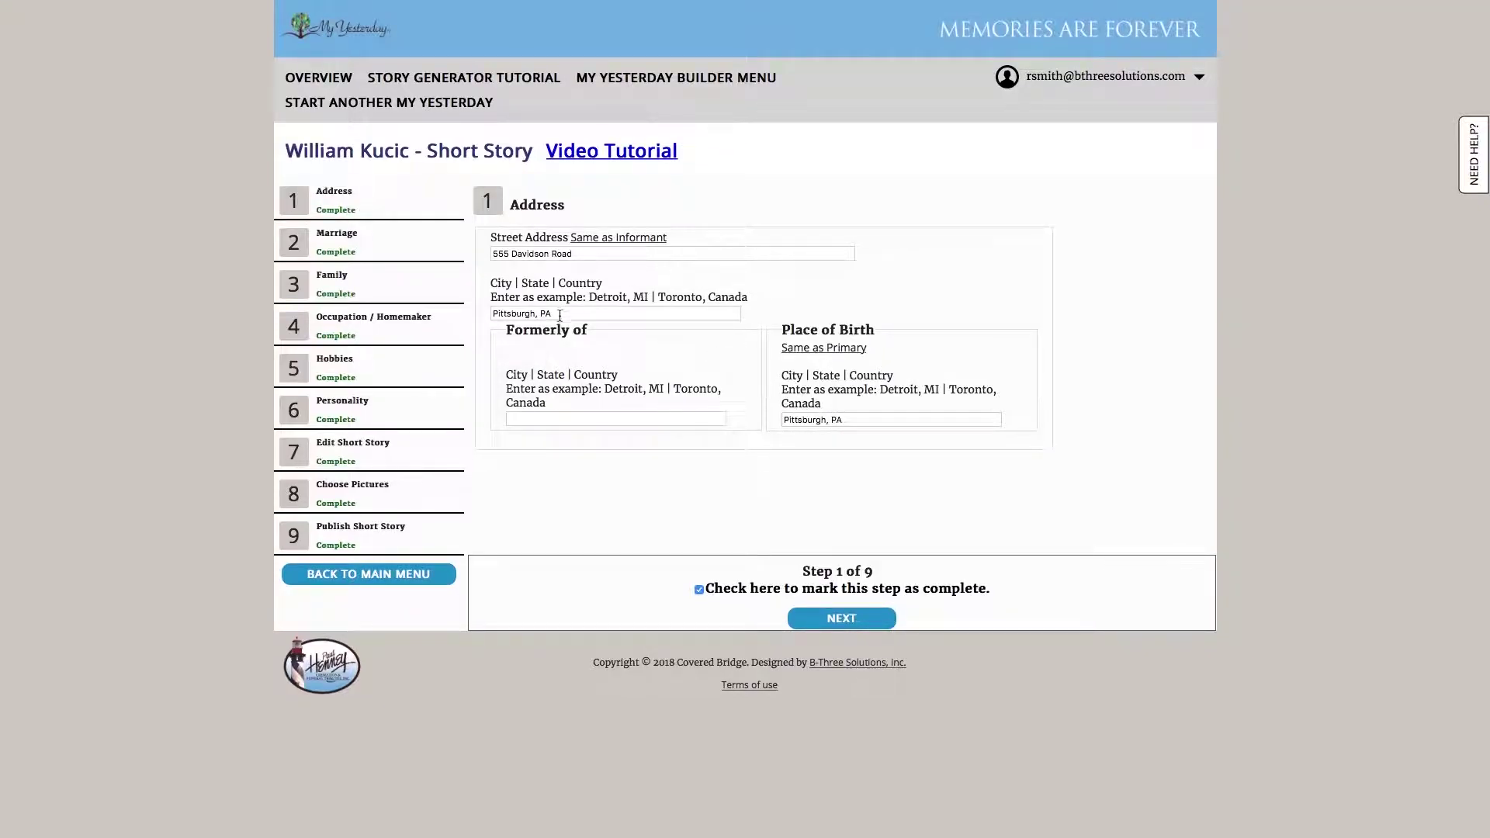
click(850, 629)
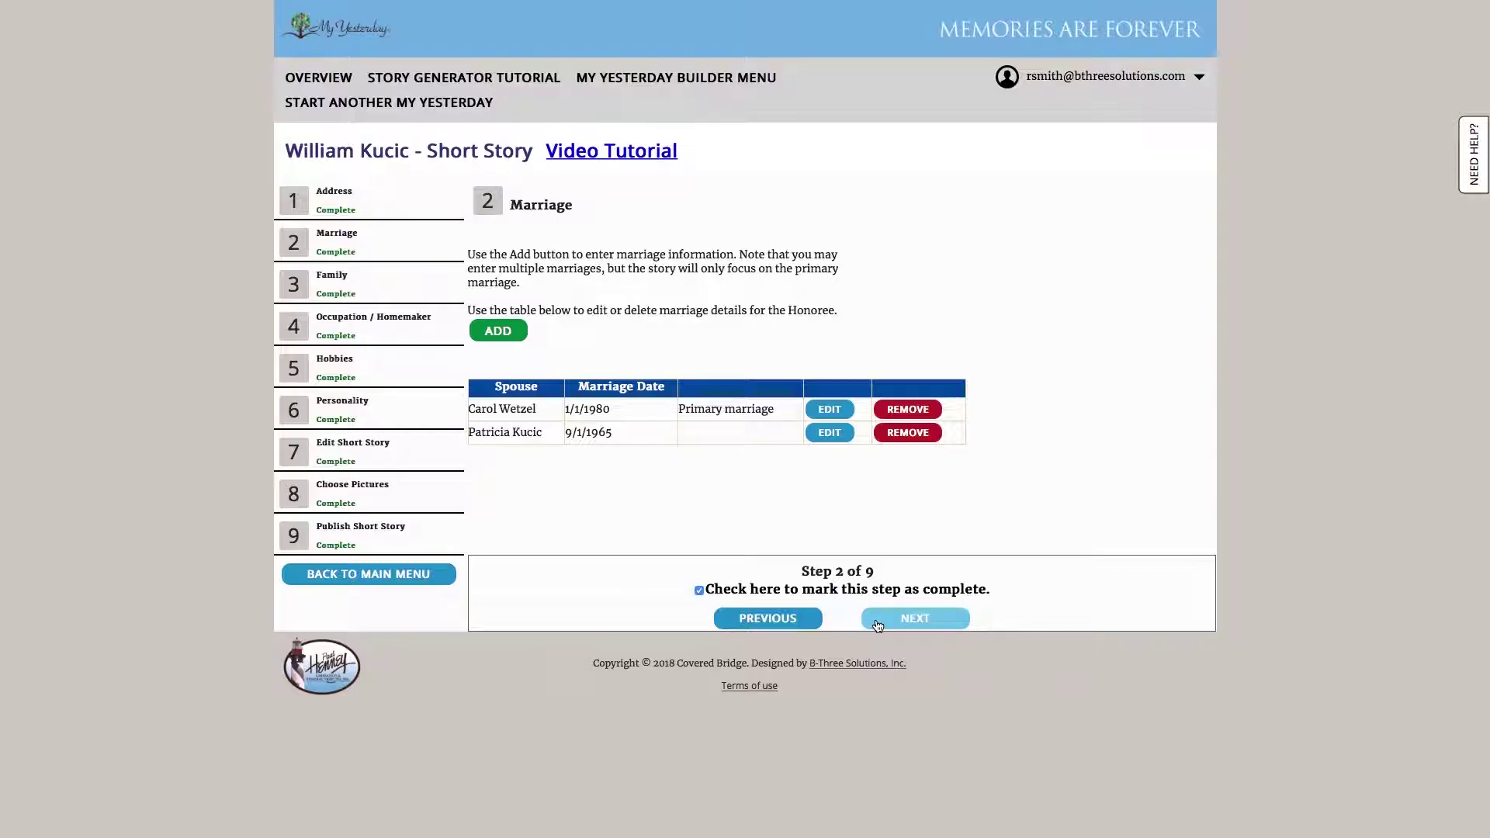
click(877, 626)
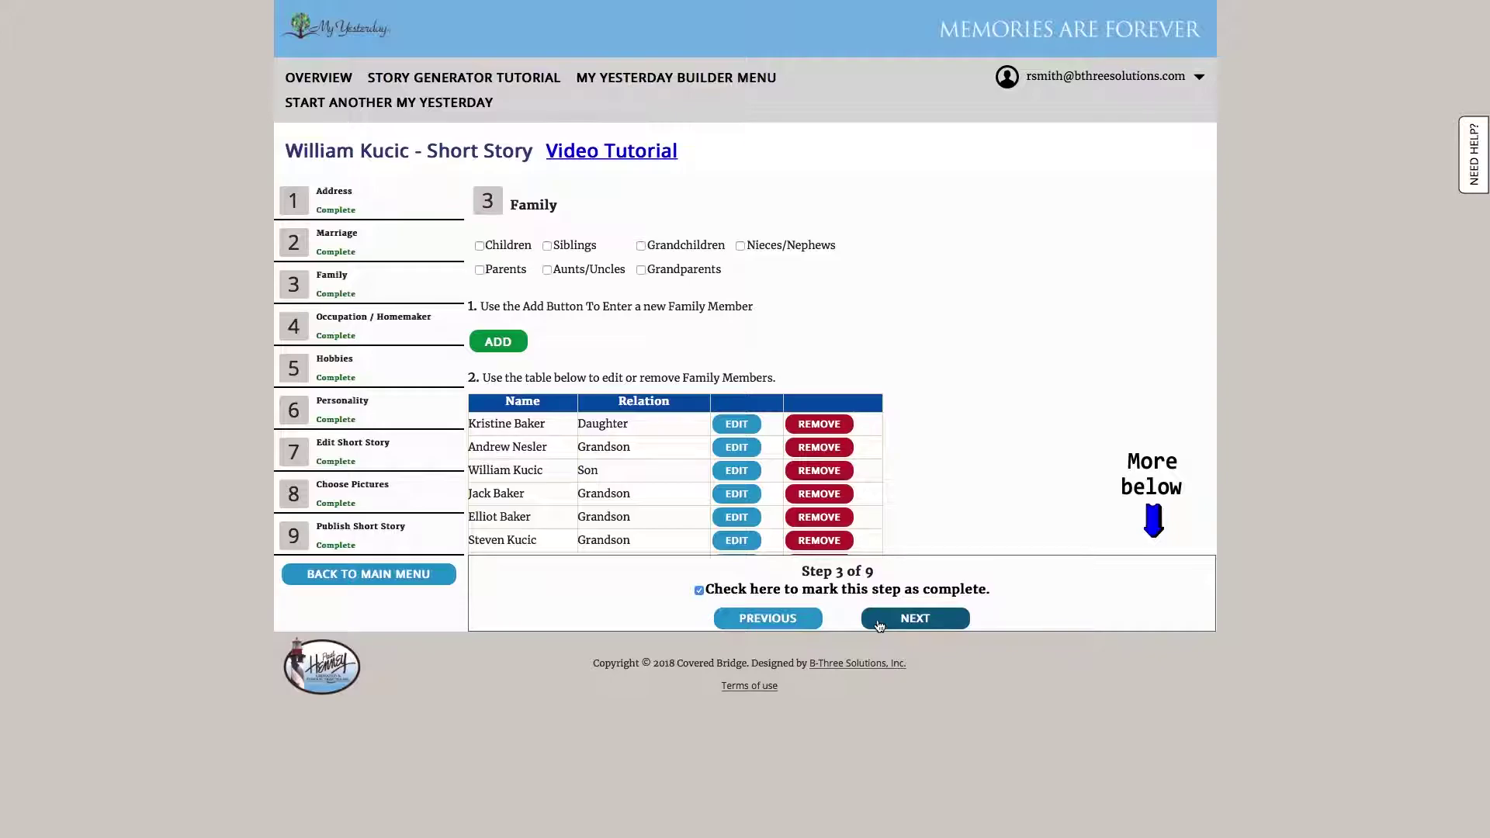
click(879, 626)
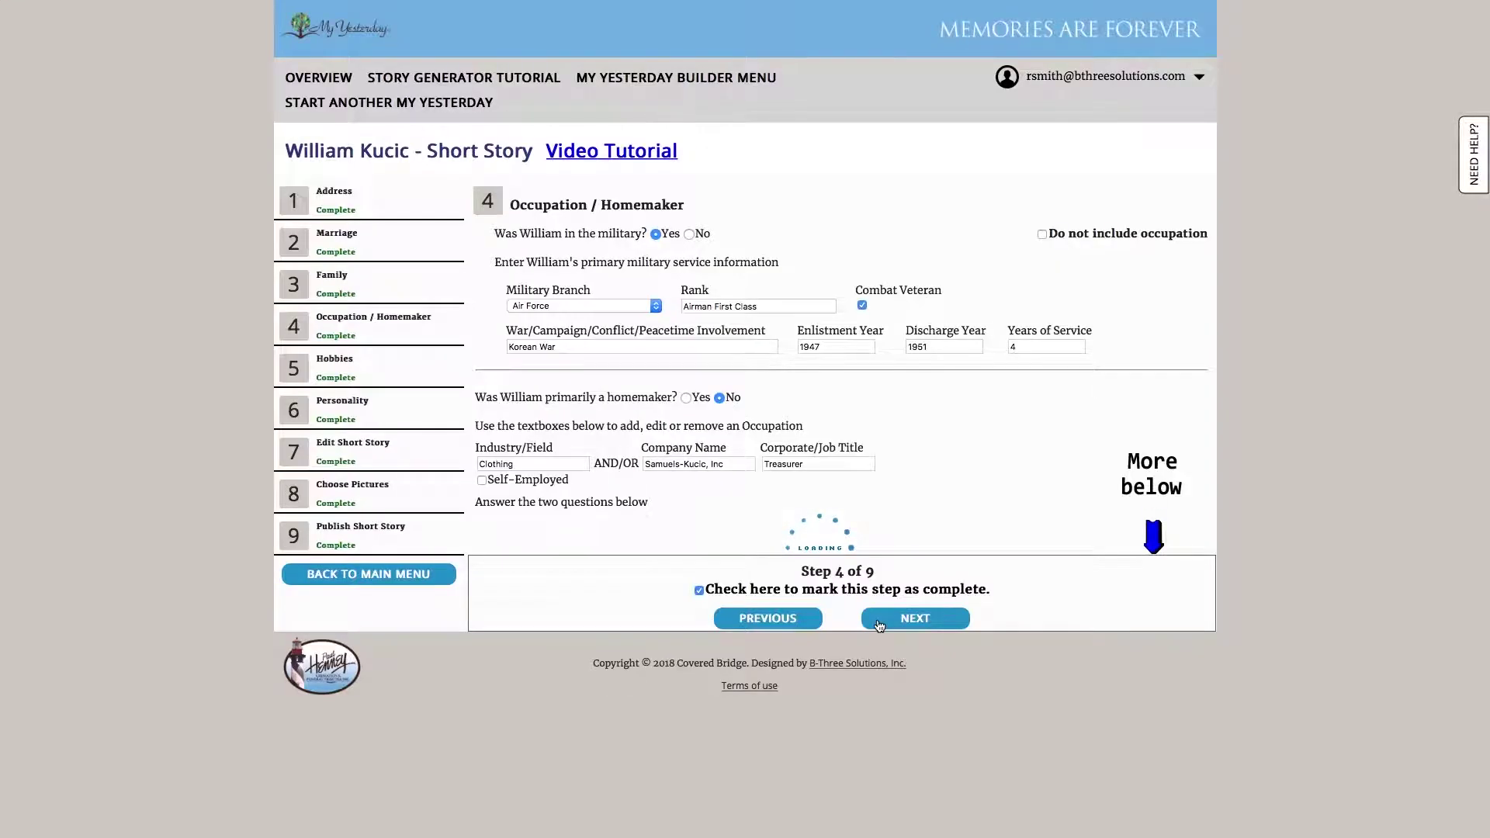
click(879, 625)
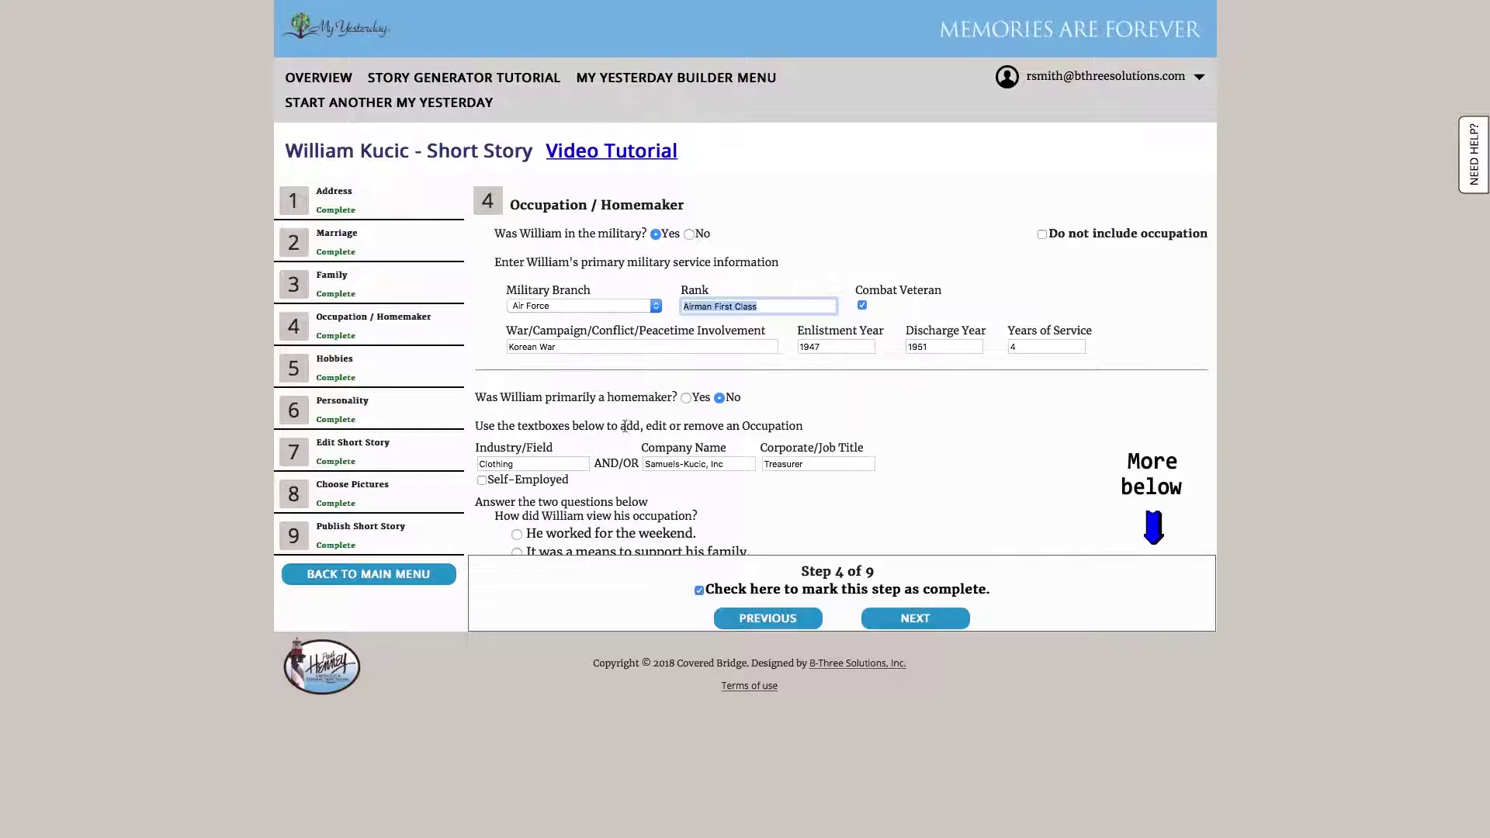
scroll(854, 505, down, 5)
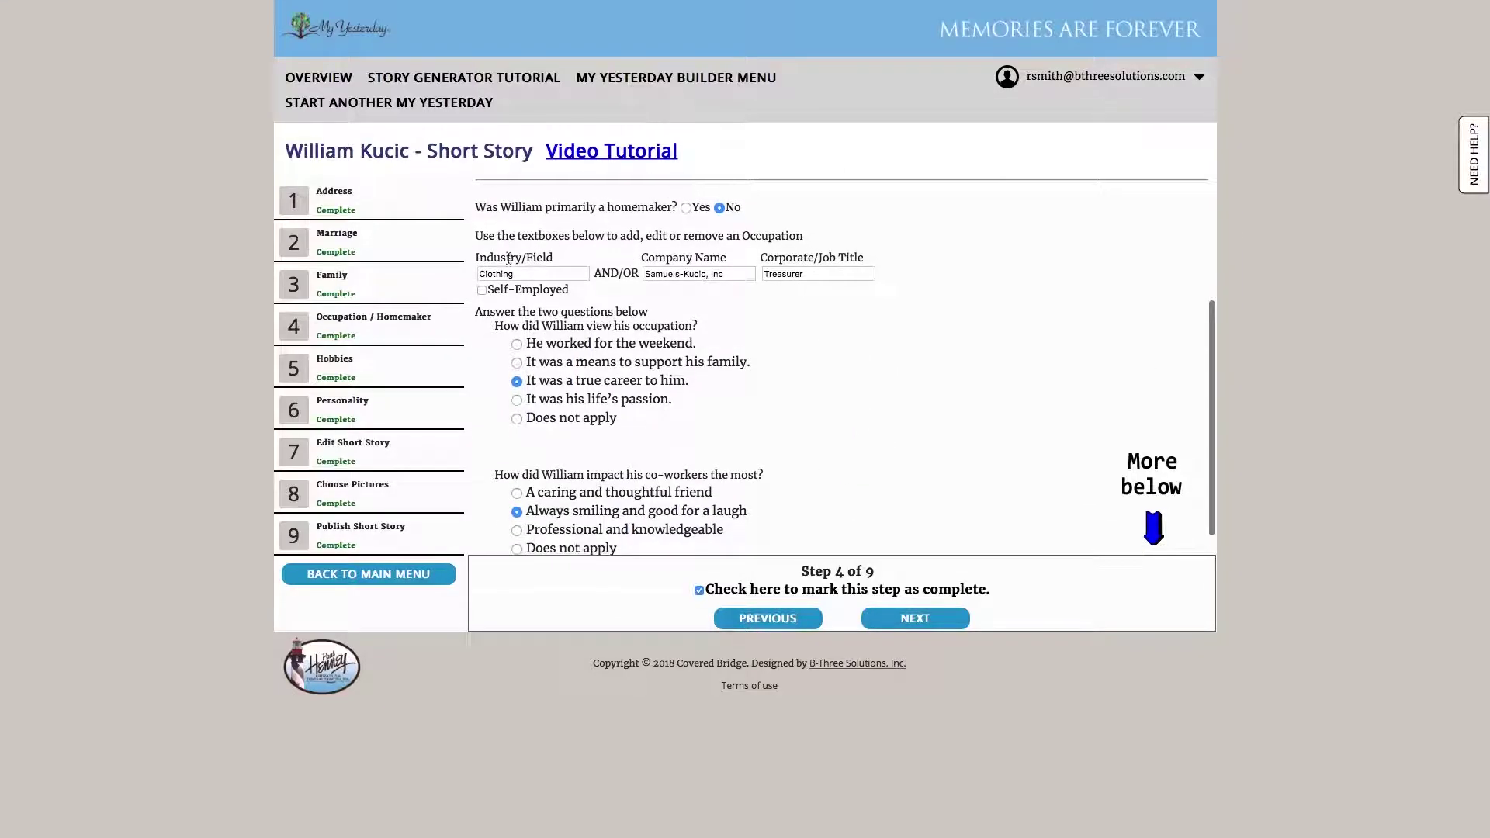
scroll(756, 360, down, 1)
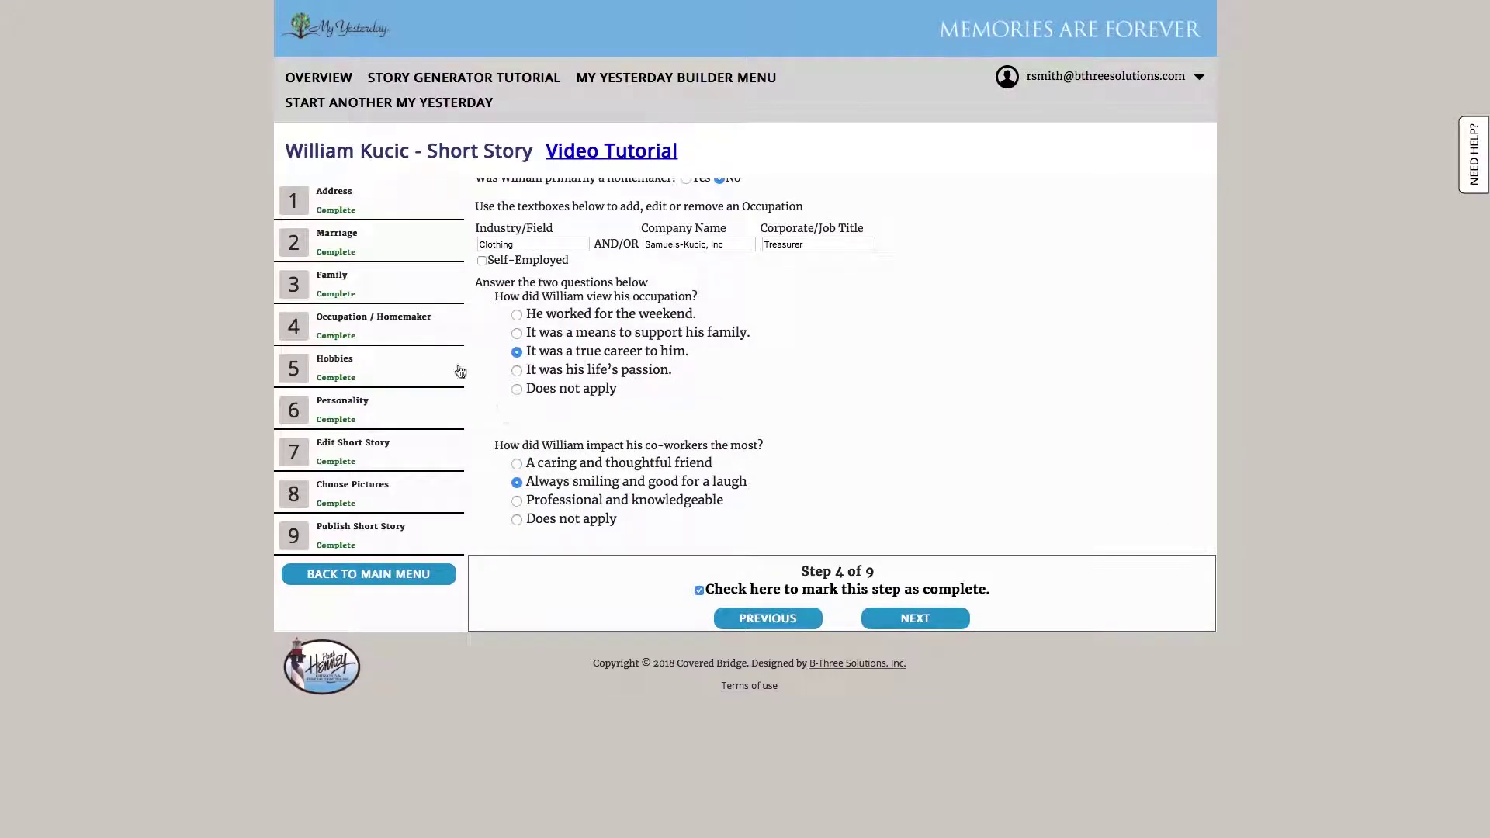
click(915, 618)
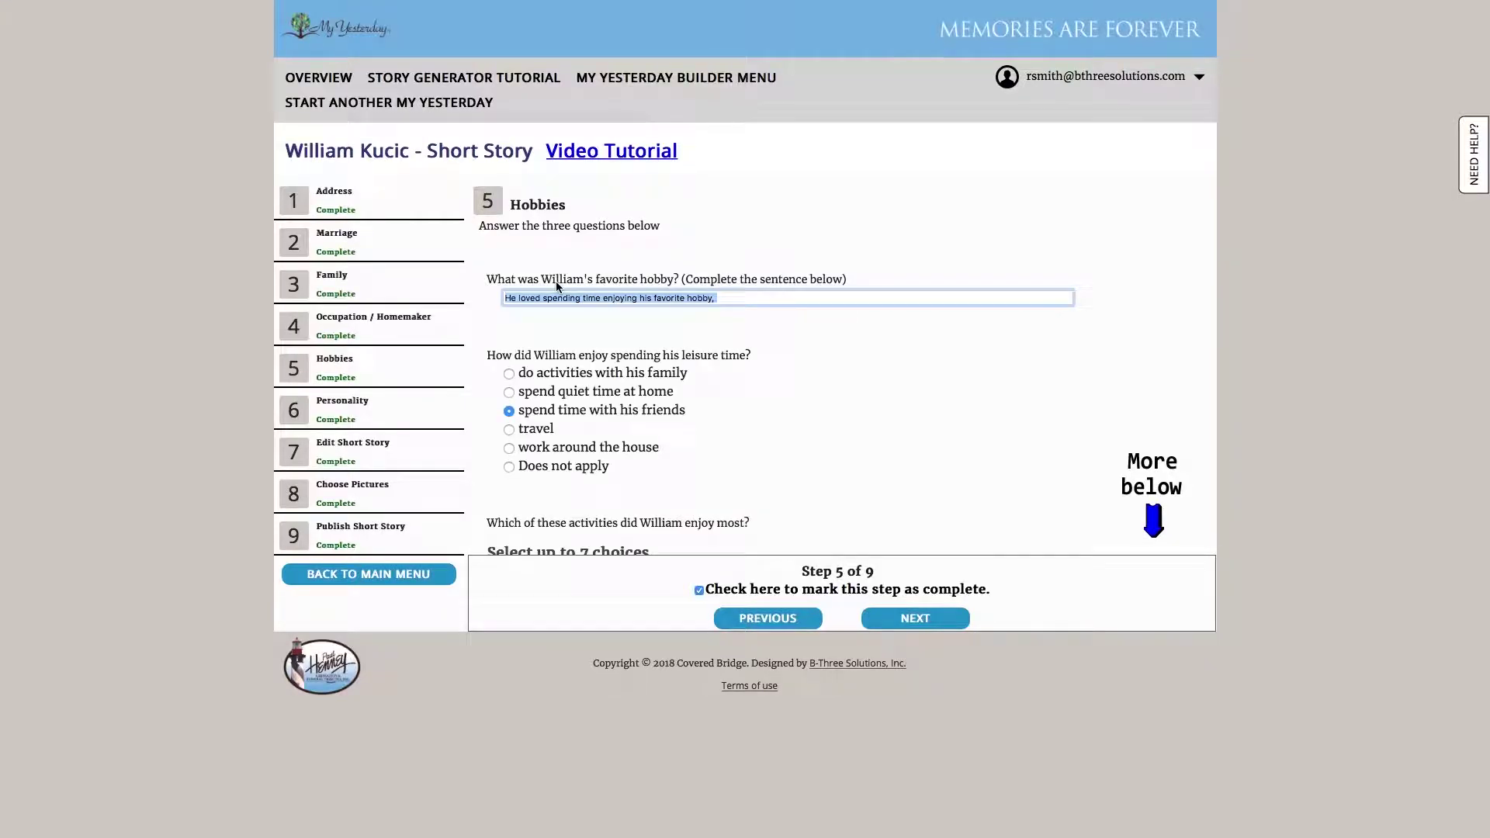
Complete the favourite-hobby sentence so it ends with 'taking the family camping'
scroll(718, 377, down, 1)
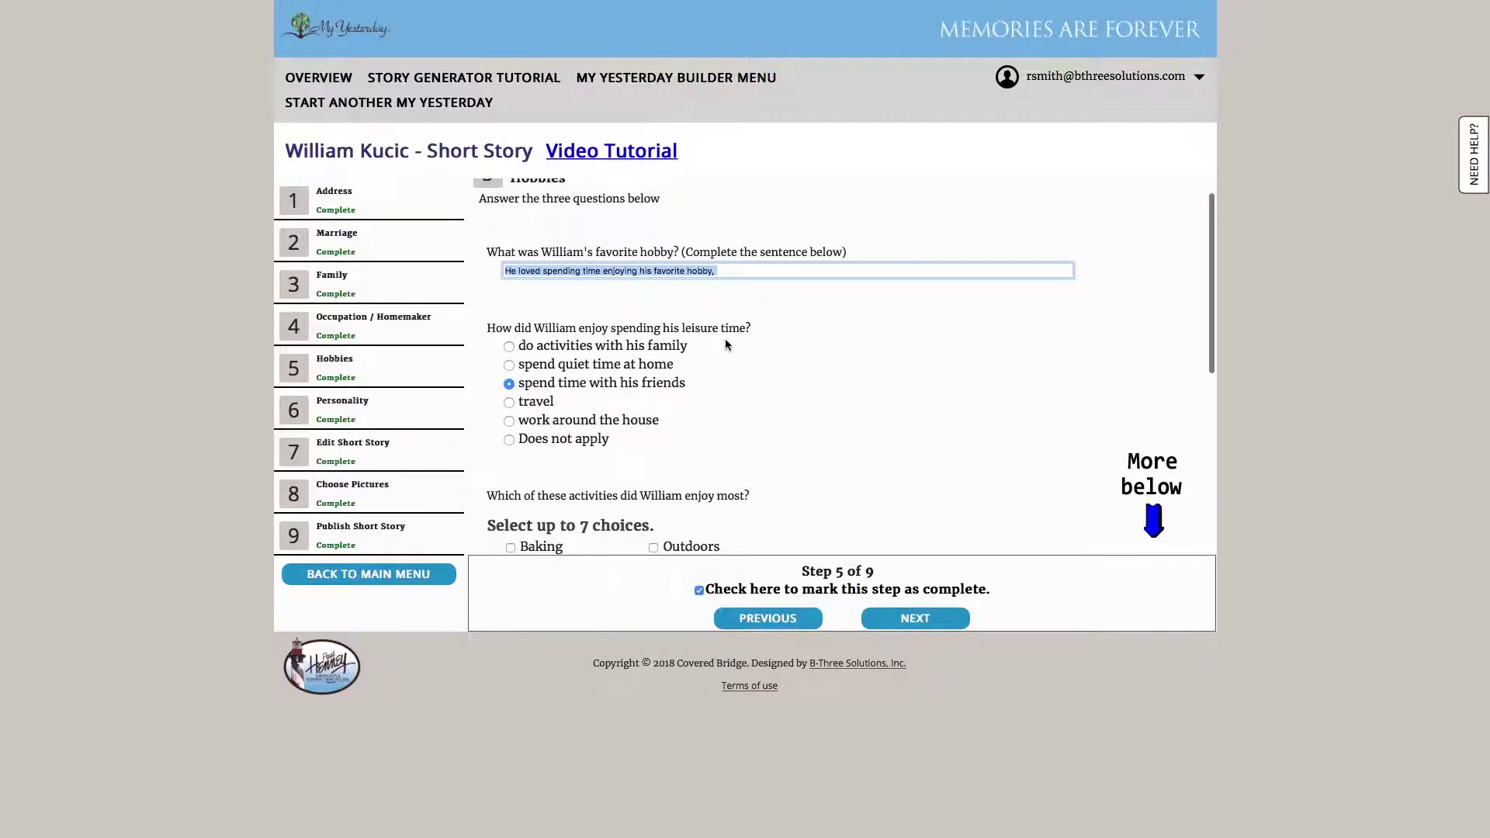
click(755, 276)
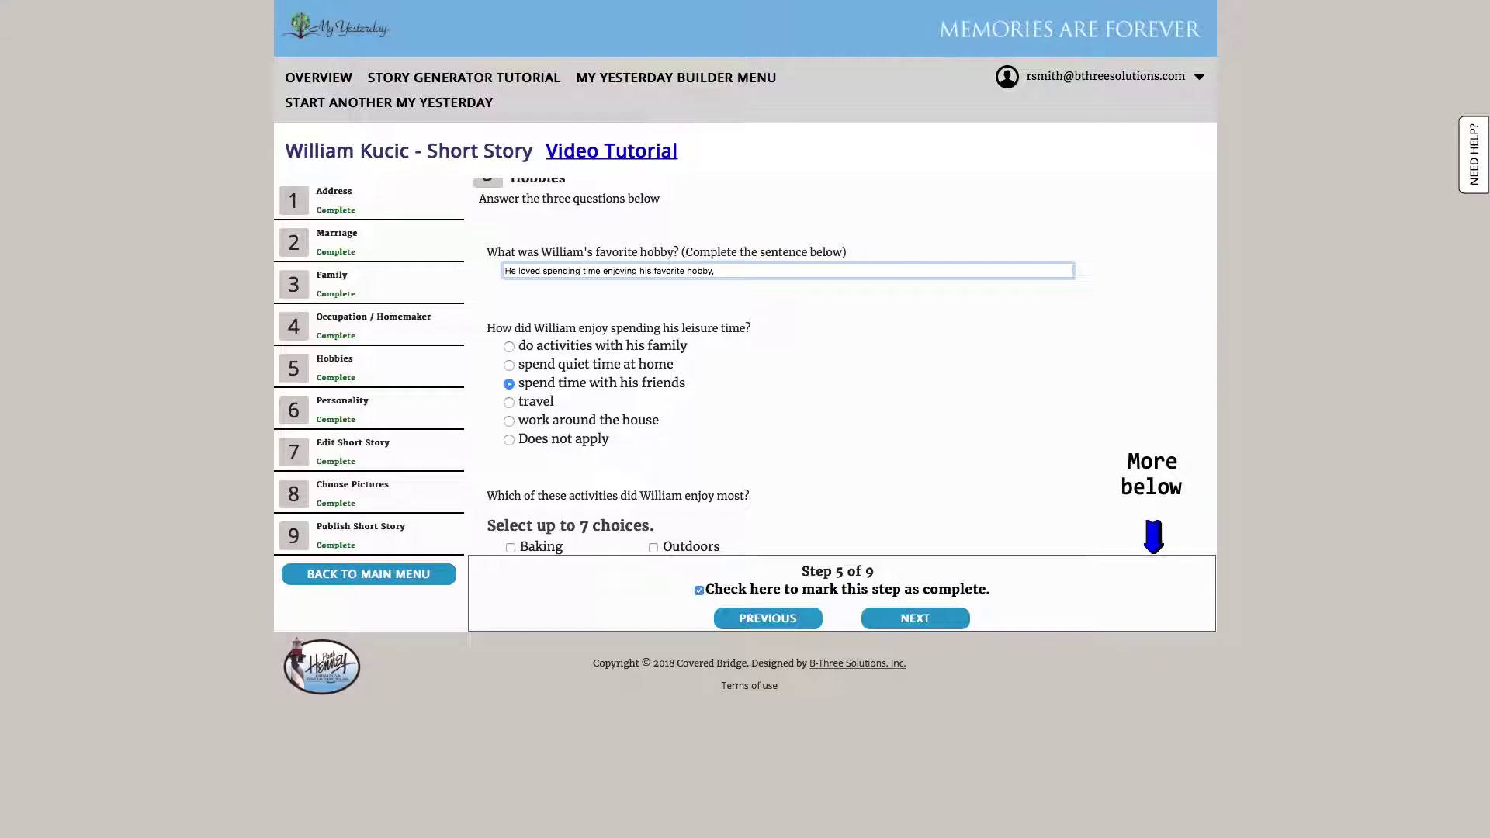
text(aking the family camping.)
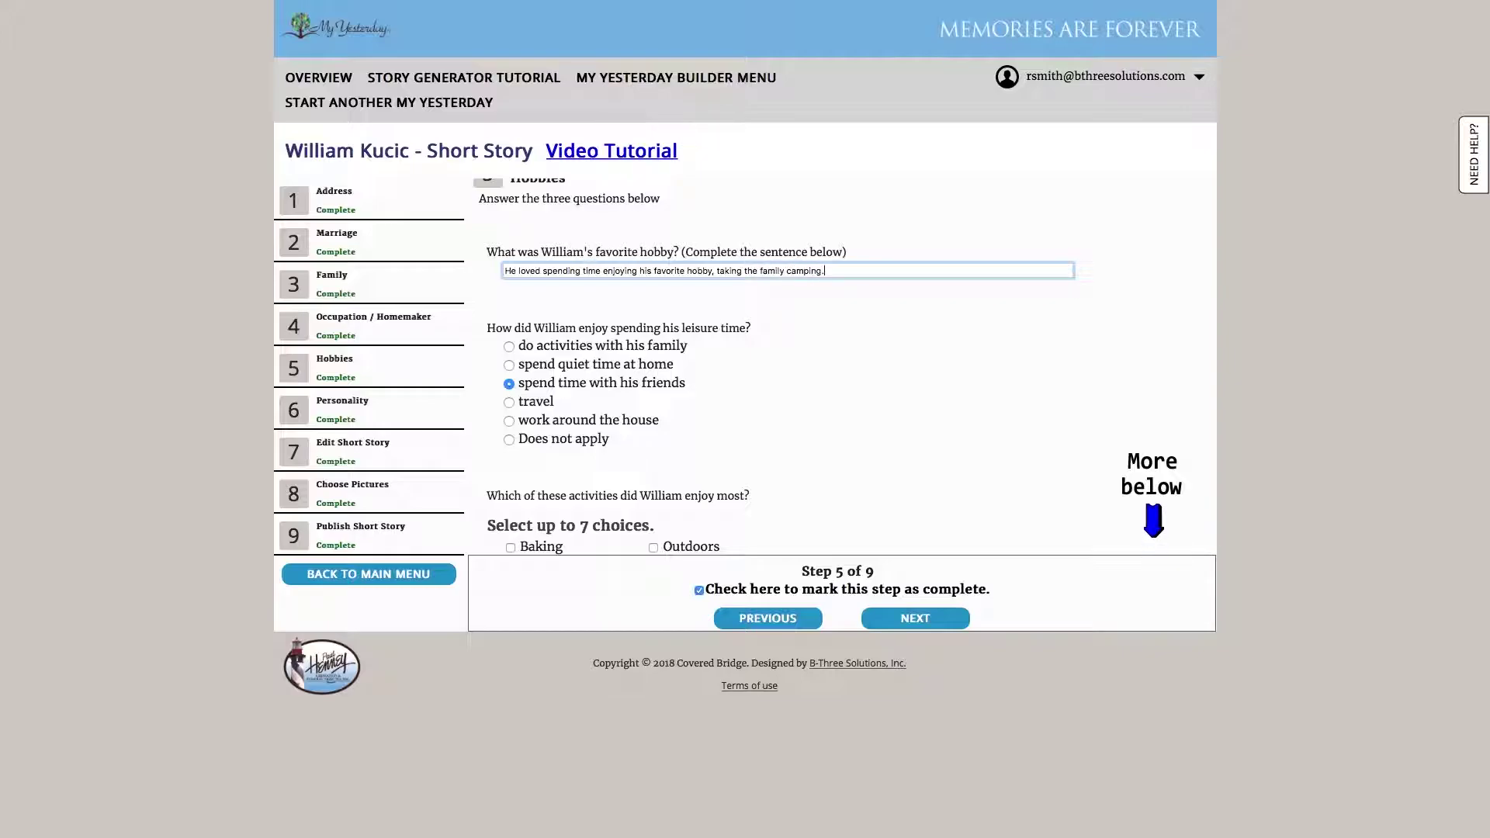
Uncheck Camping from the enjoyed activities and advance past the Personality step
scroll(742, 319, down, 5)
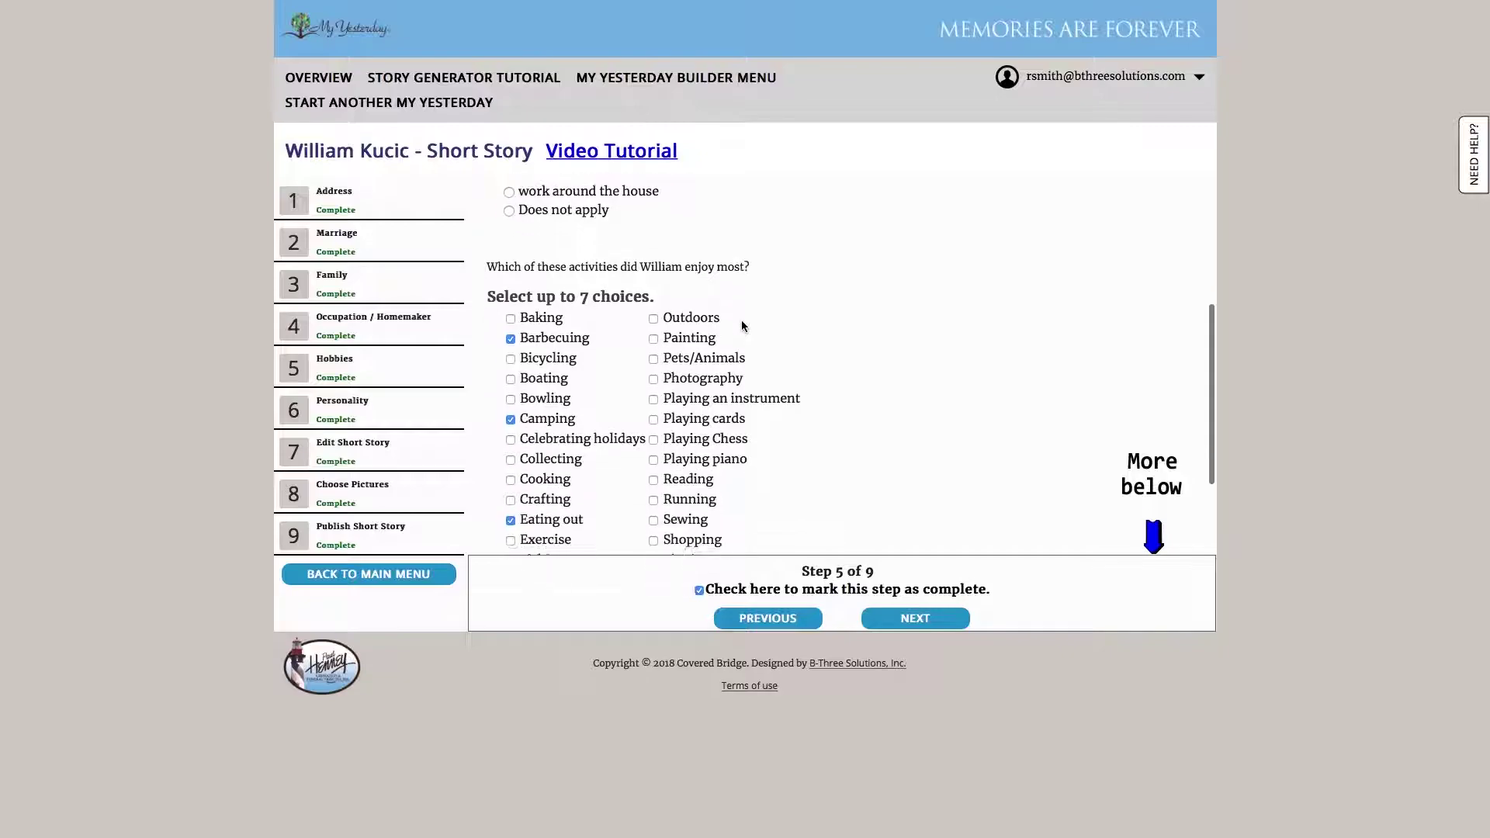
click(510, 332)
scroll(623, 360, down, 1)
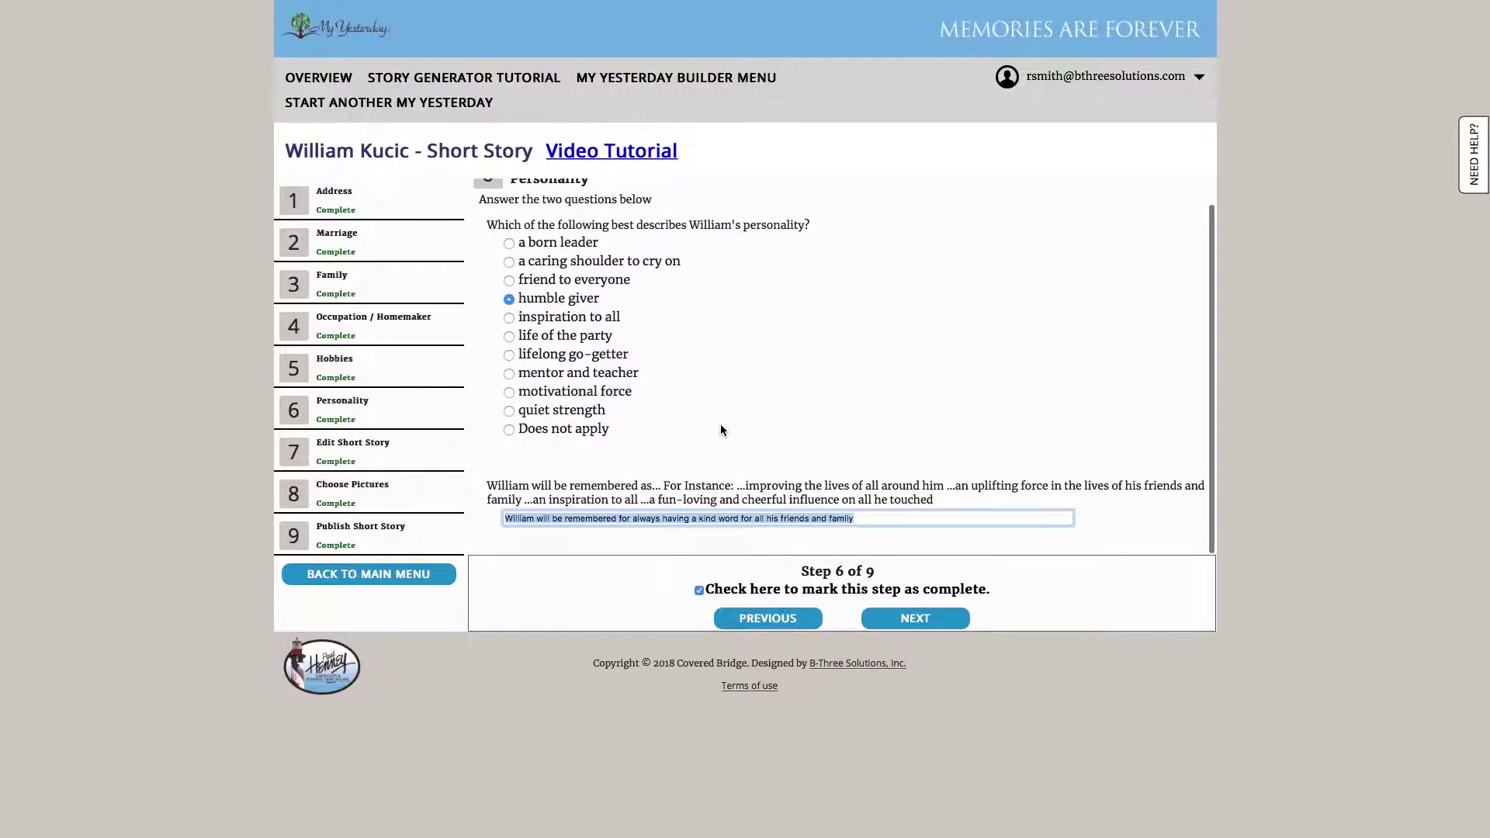
click(892, 618)
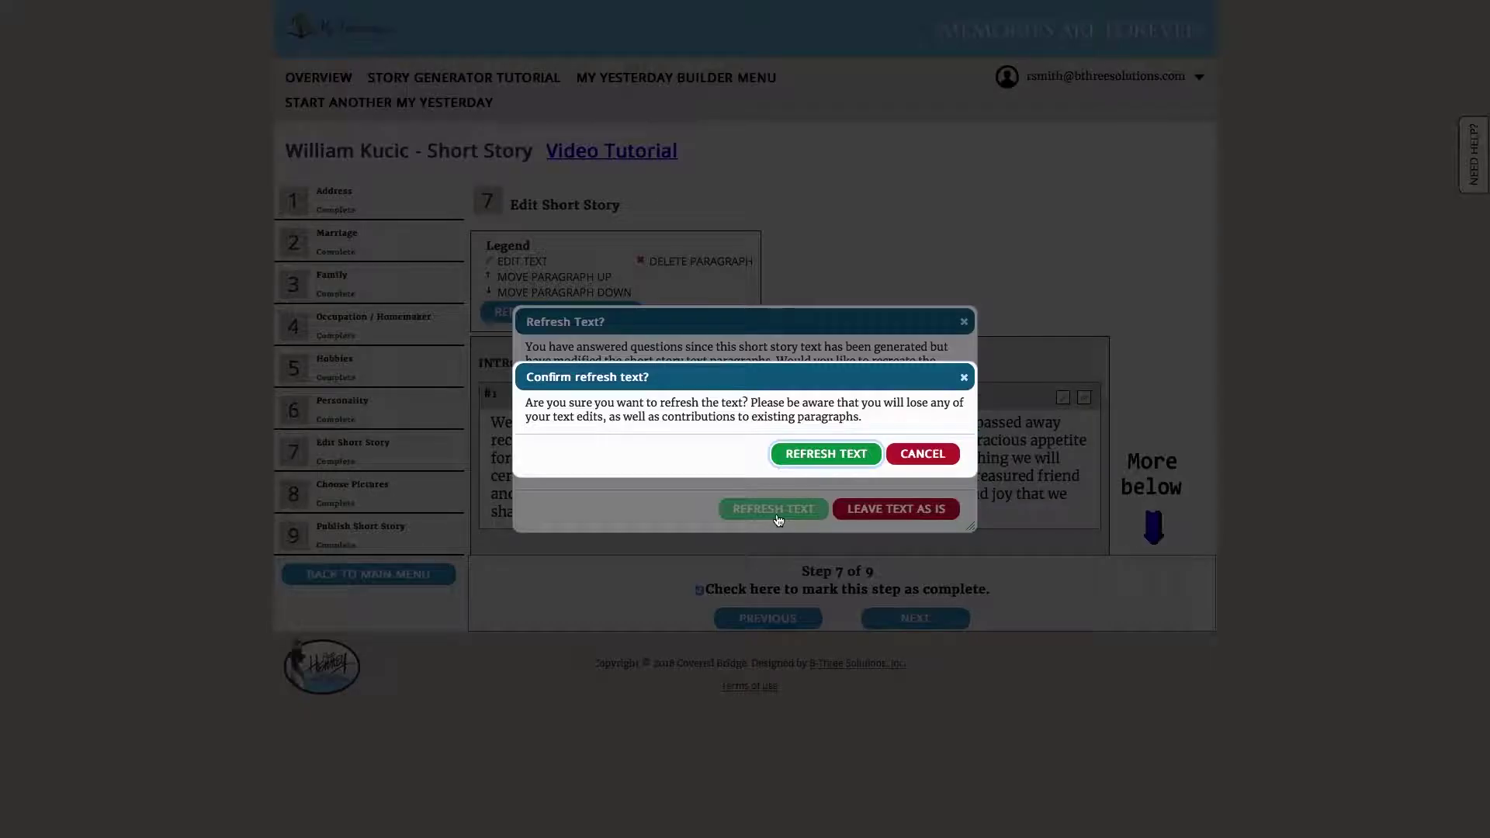
Regenerate the story text, read it through to the conclusion, and advance to Choose Pictures
click(851, 464)
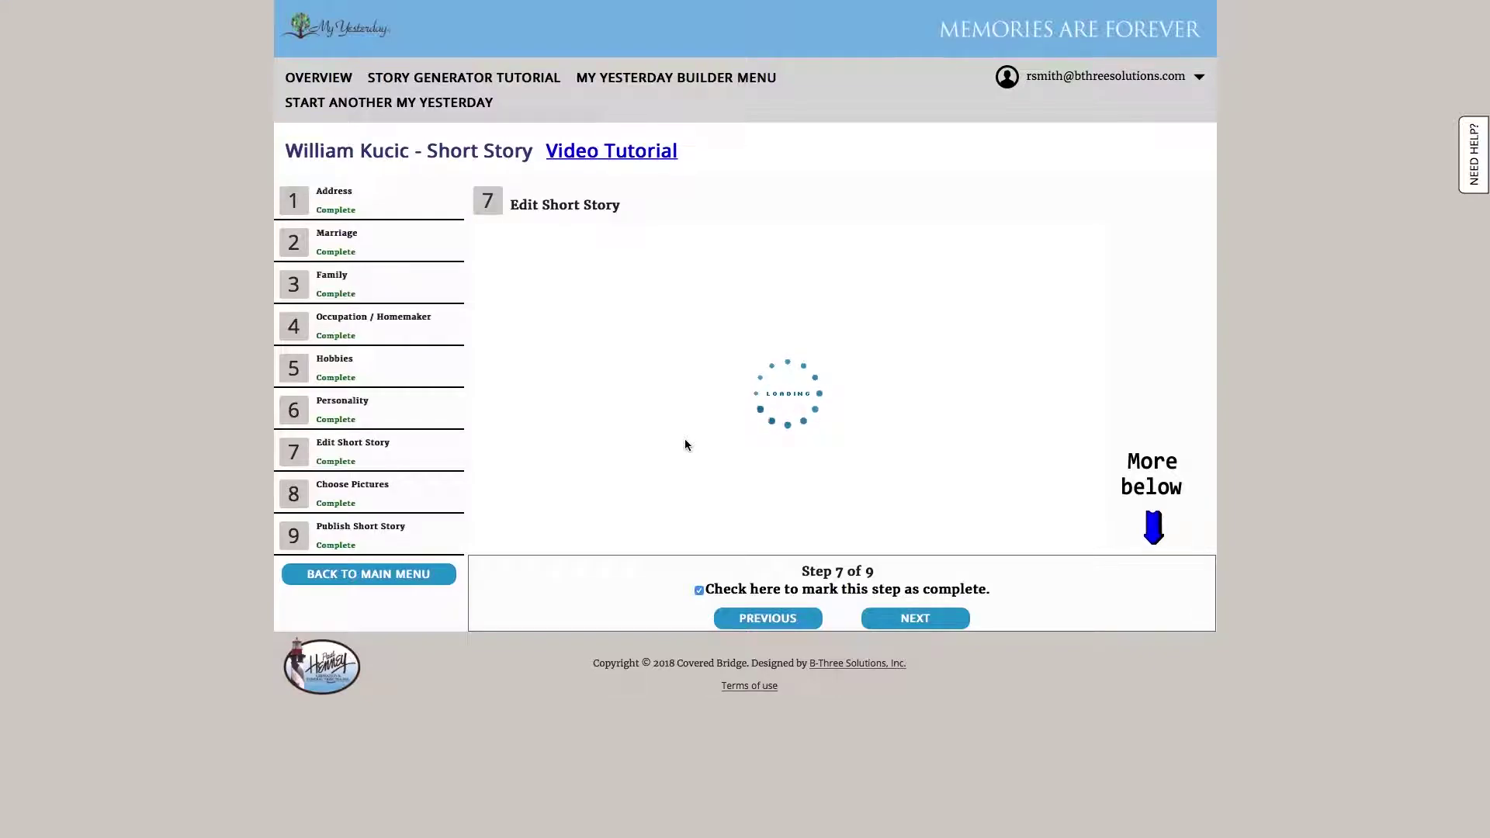
scroll(686, 438, down, 3)
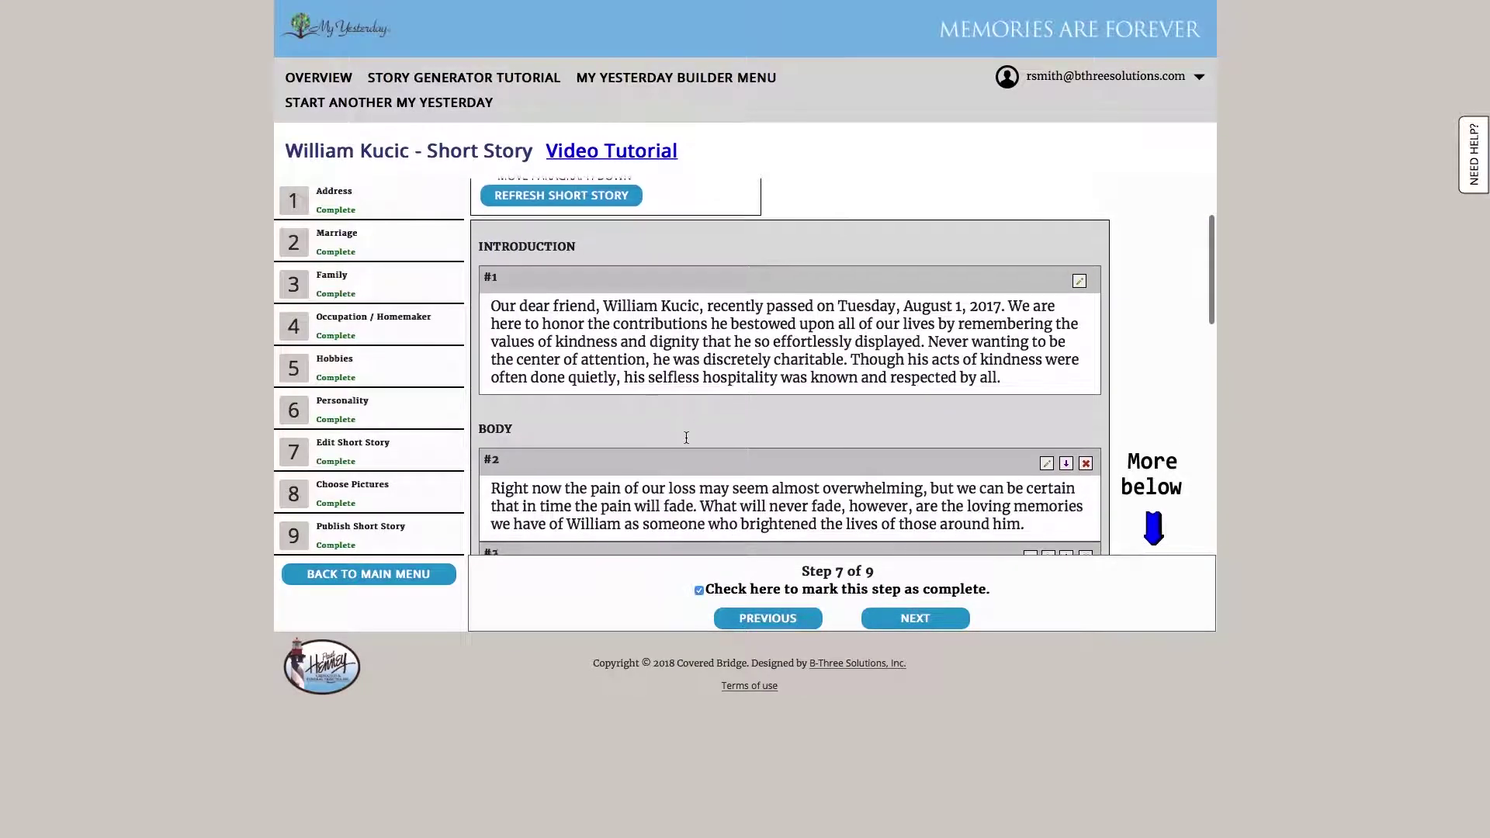
scroll(686, 440, down, 1)
scroll(685, 441, down, 7)
scroll(686, 439, down, 3)
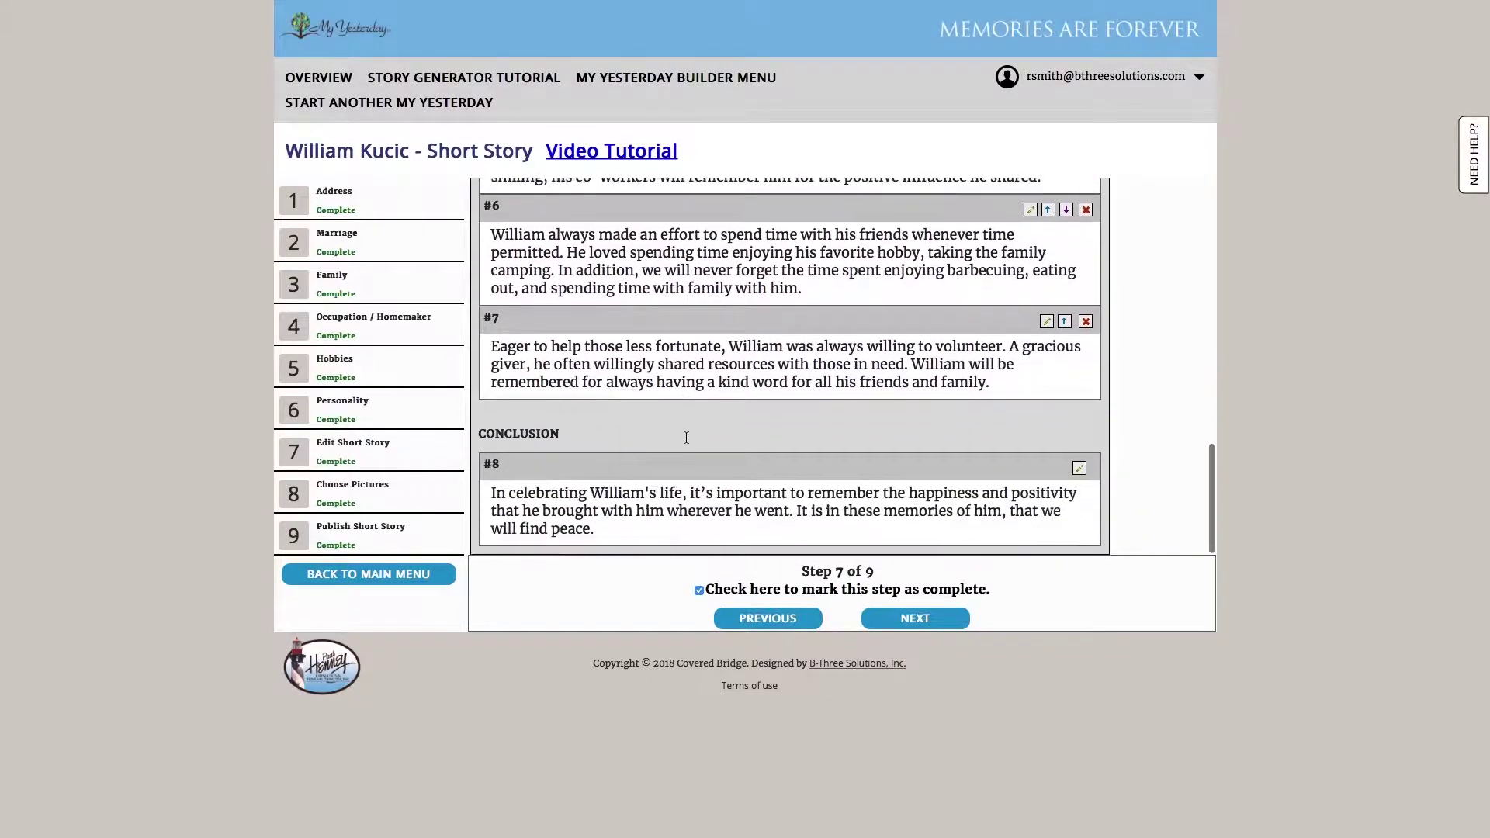
scroll(686, 436, up, 4)
scroll(687, 436, up, 9)
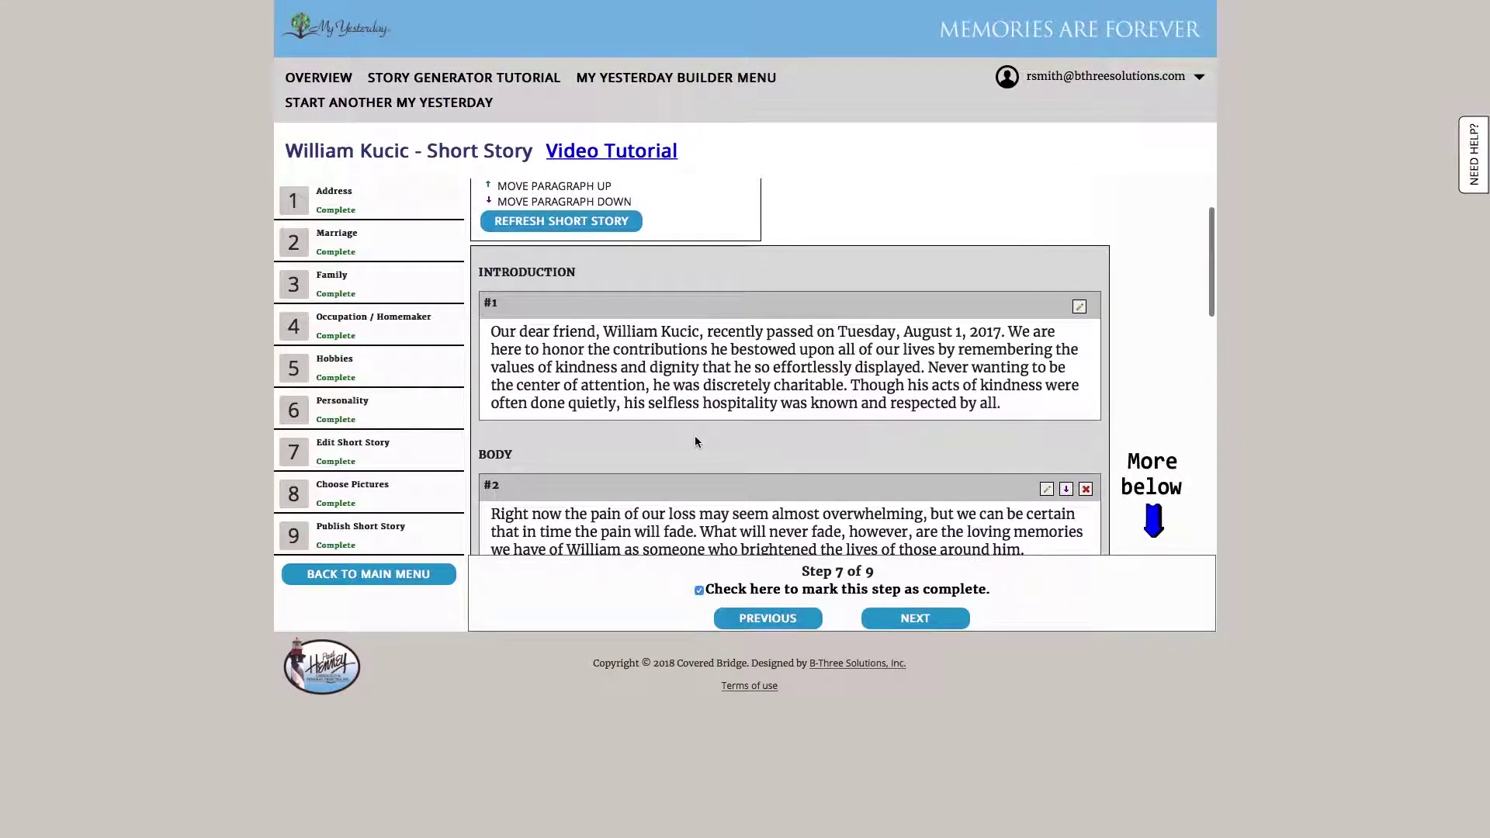
scroll(694, 436, down, 7)
scroll(696, 439, down, 4)
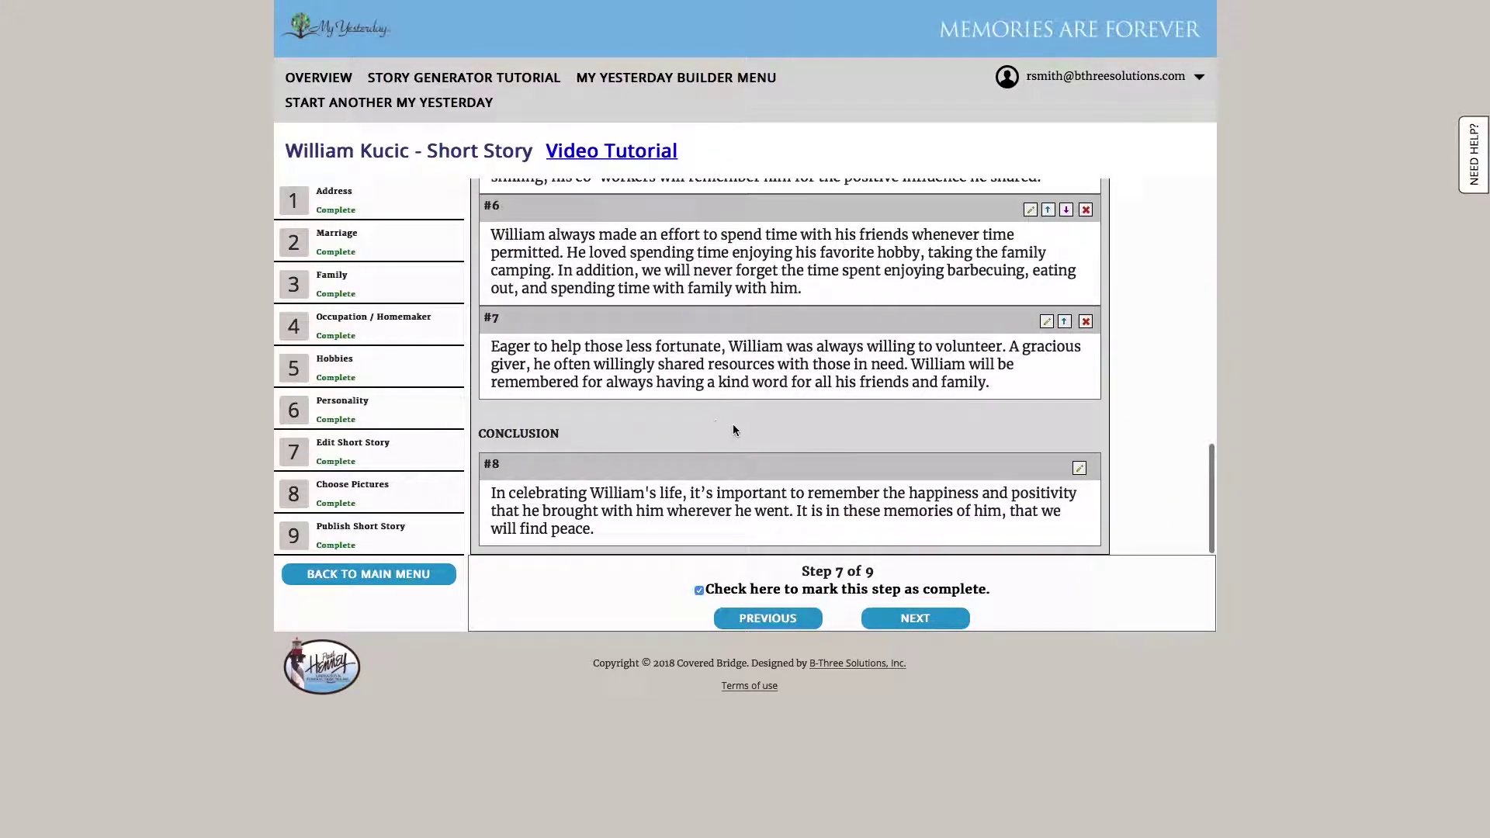
click(897, 625)
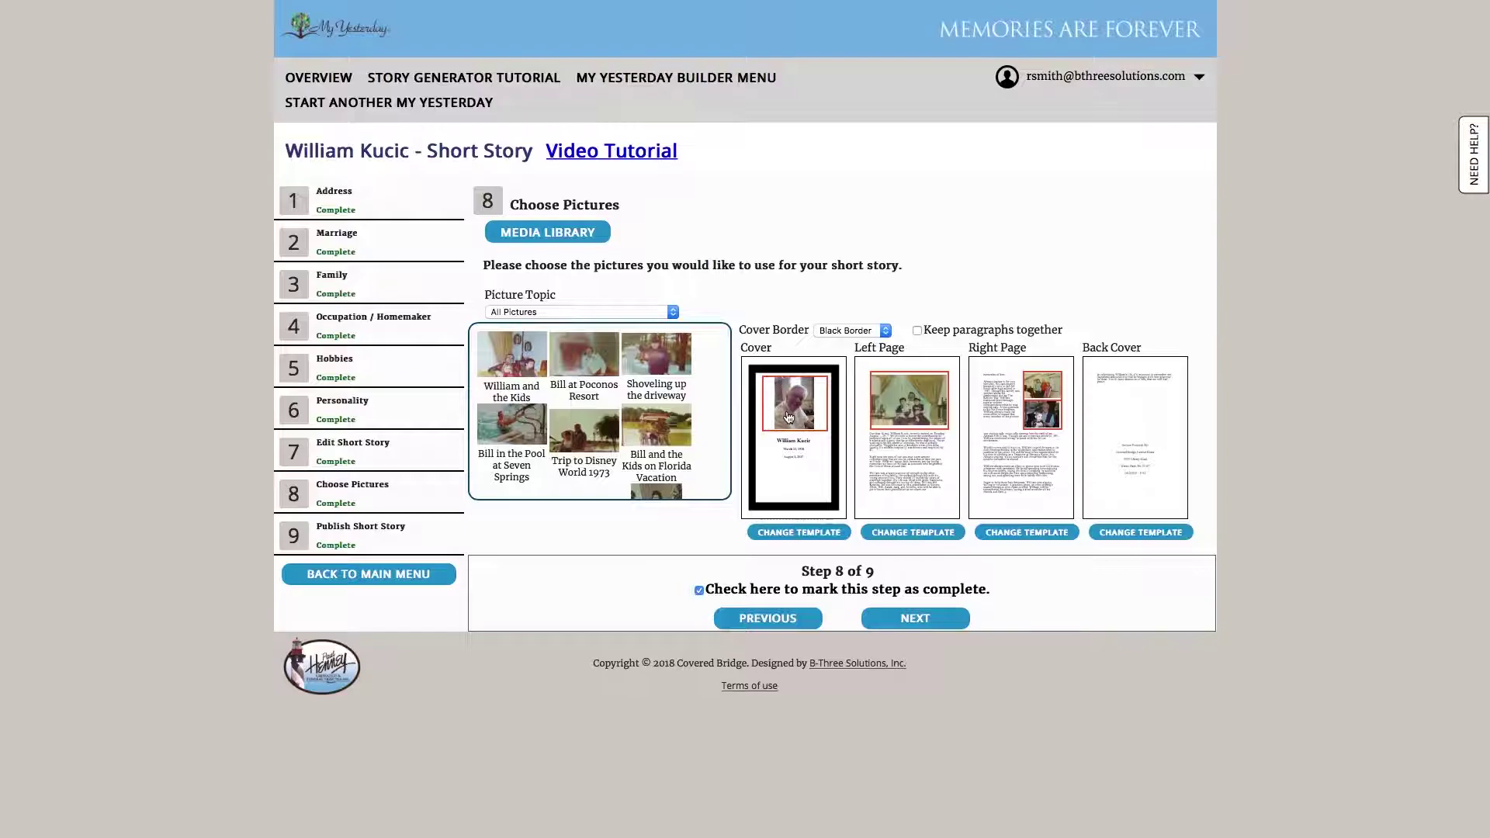
Advance to Publish Short Story and open the book preview, dismissing the popup notice
click(911, 625)
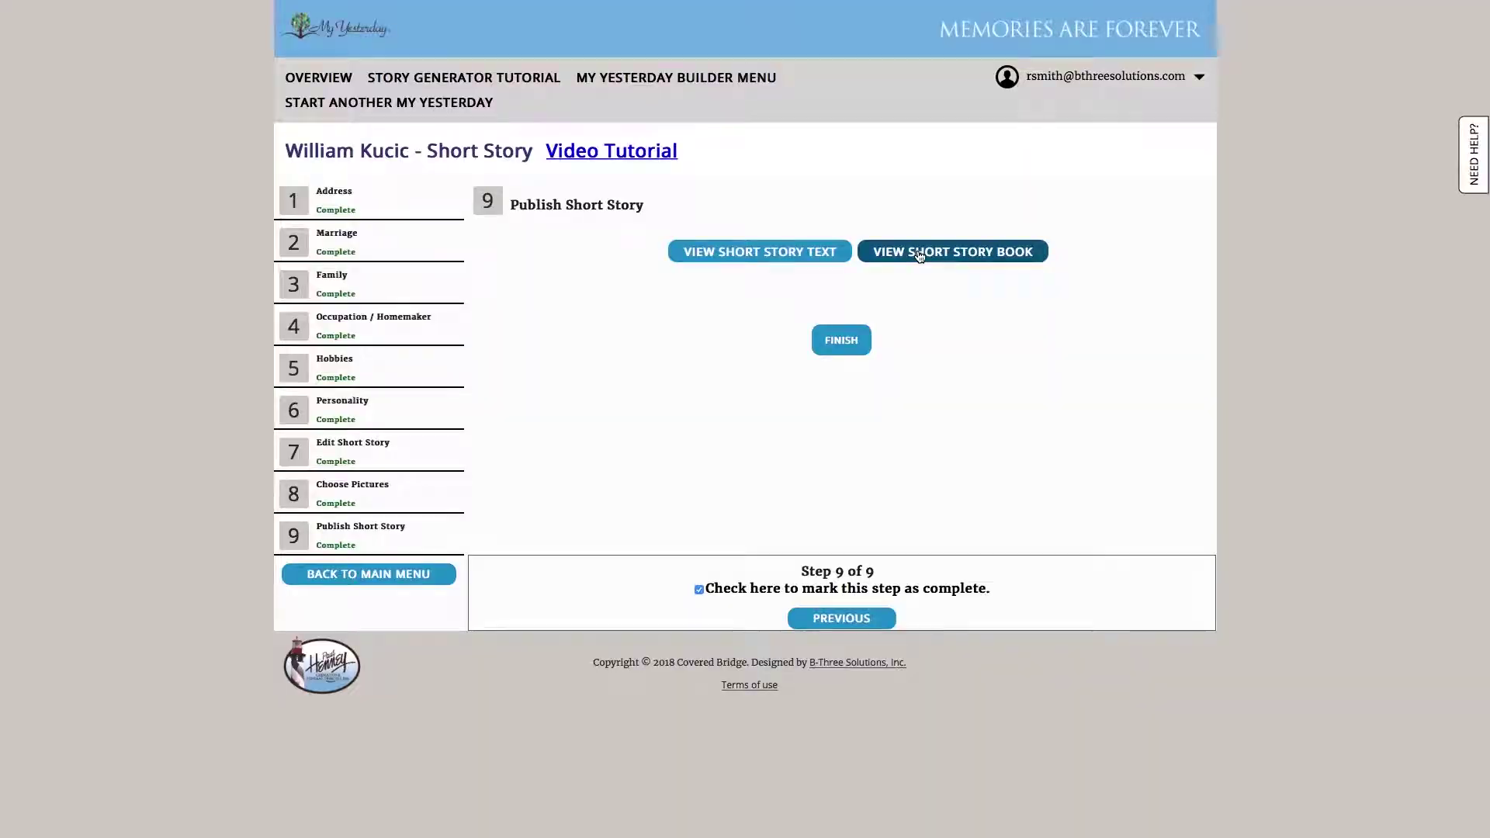
click(920, 257)
click(907, 455)
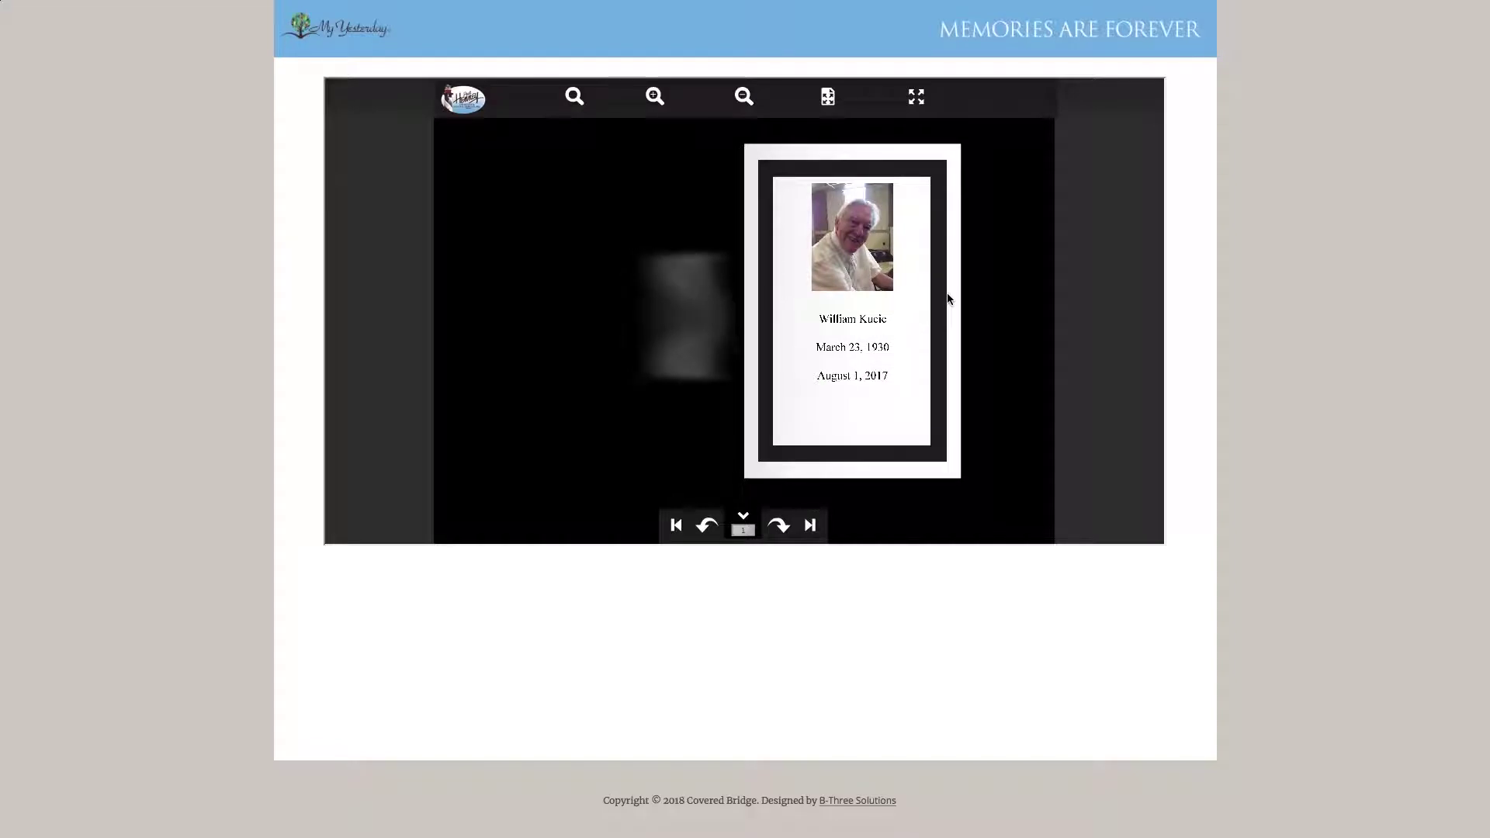
Flip the book from cover to back page and back to the cover, then close the preview
drag(948, 299, 532, 303)
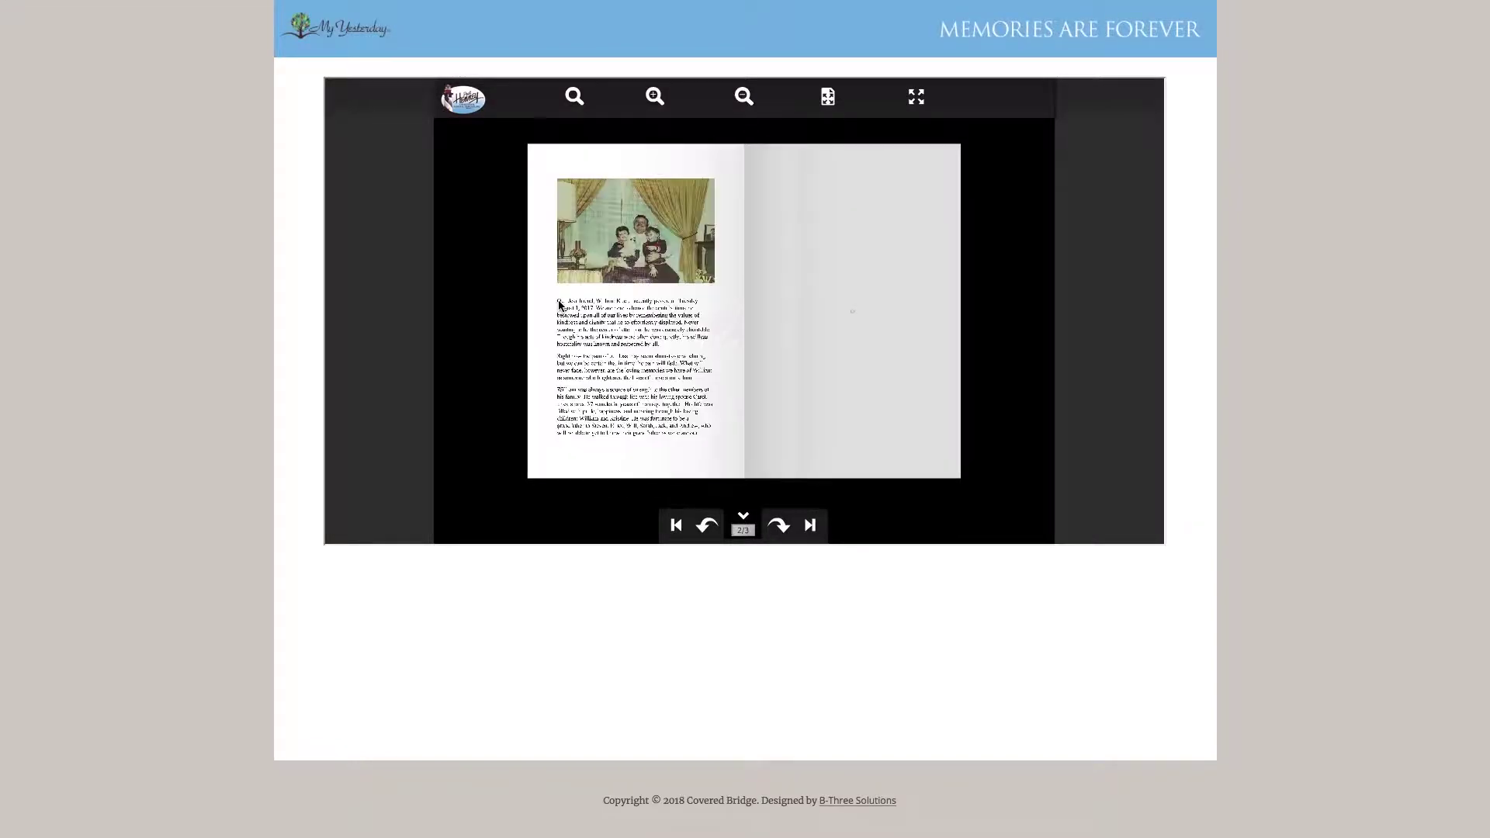
drag(900, 293, 346, 332)
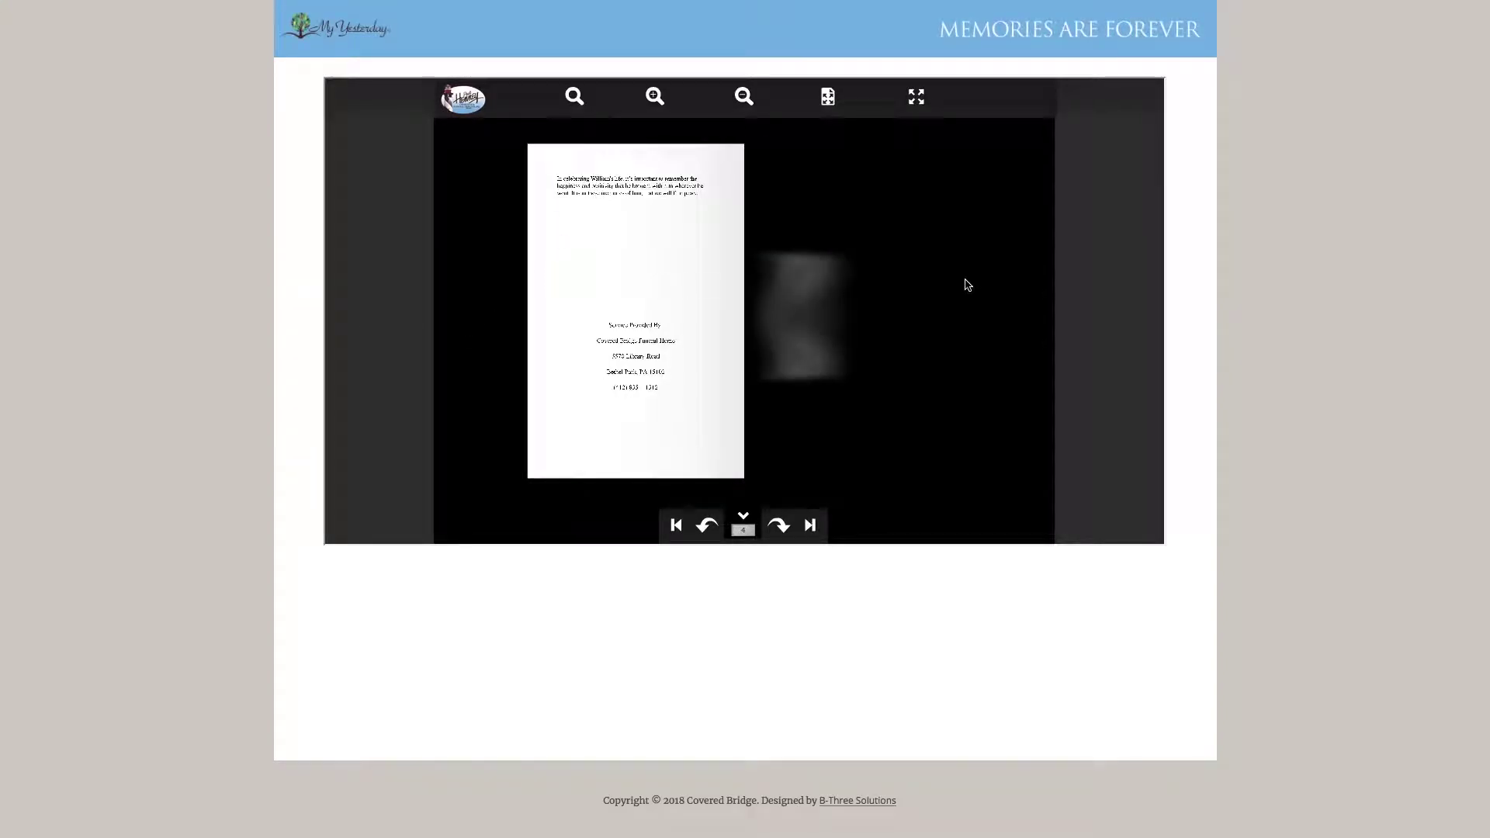
click(625, 264)
key(Left)
mouse_move(854, 3)
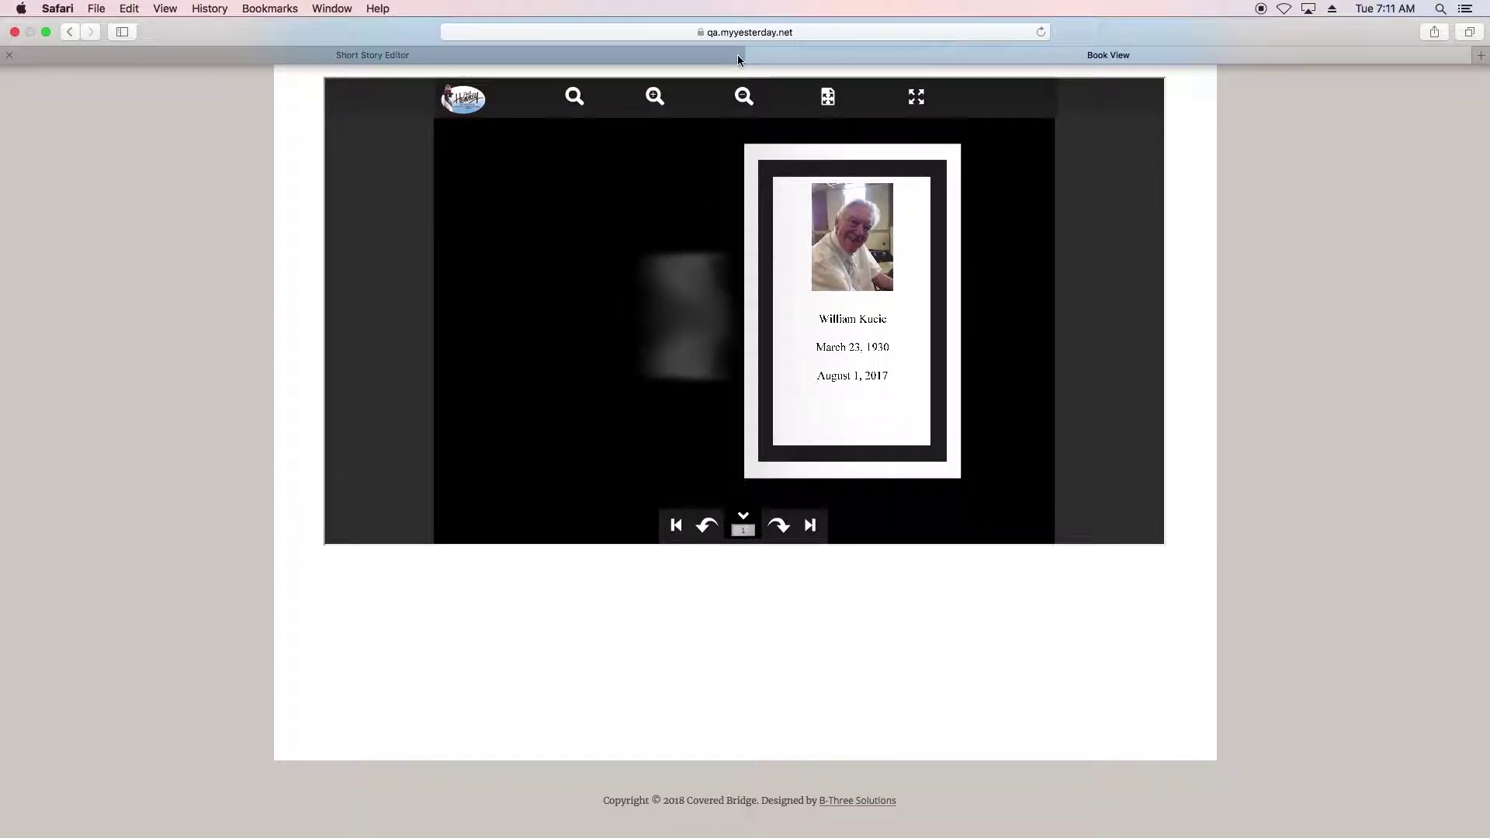
click(751, 57)
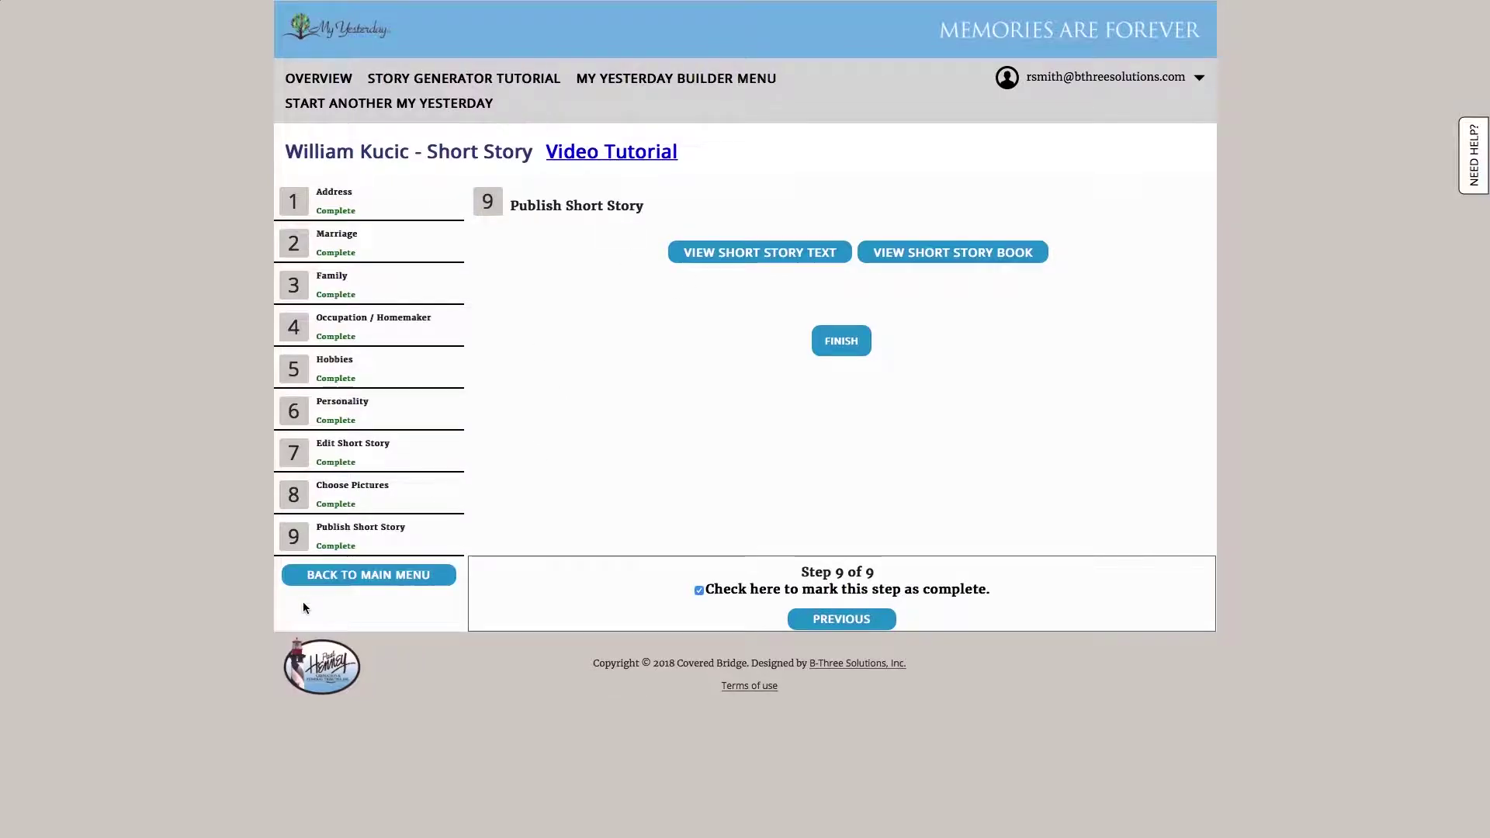
Return to the main menu and open the Story Generator's Preface text
click(323, 583)
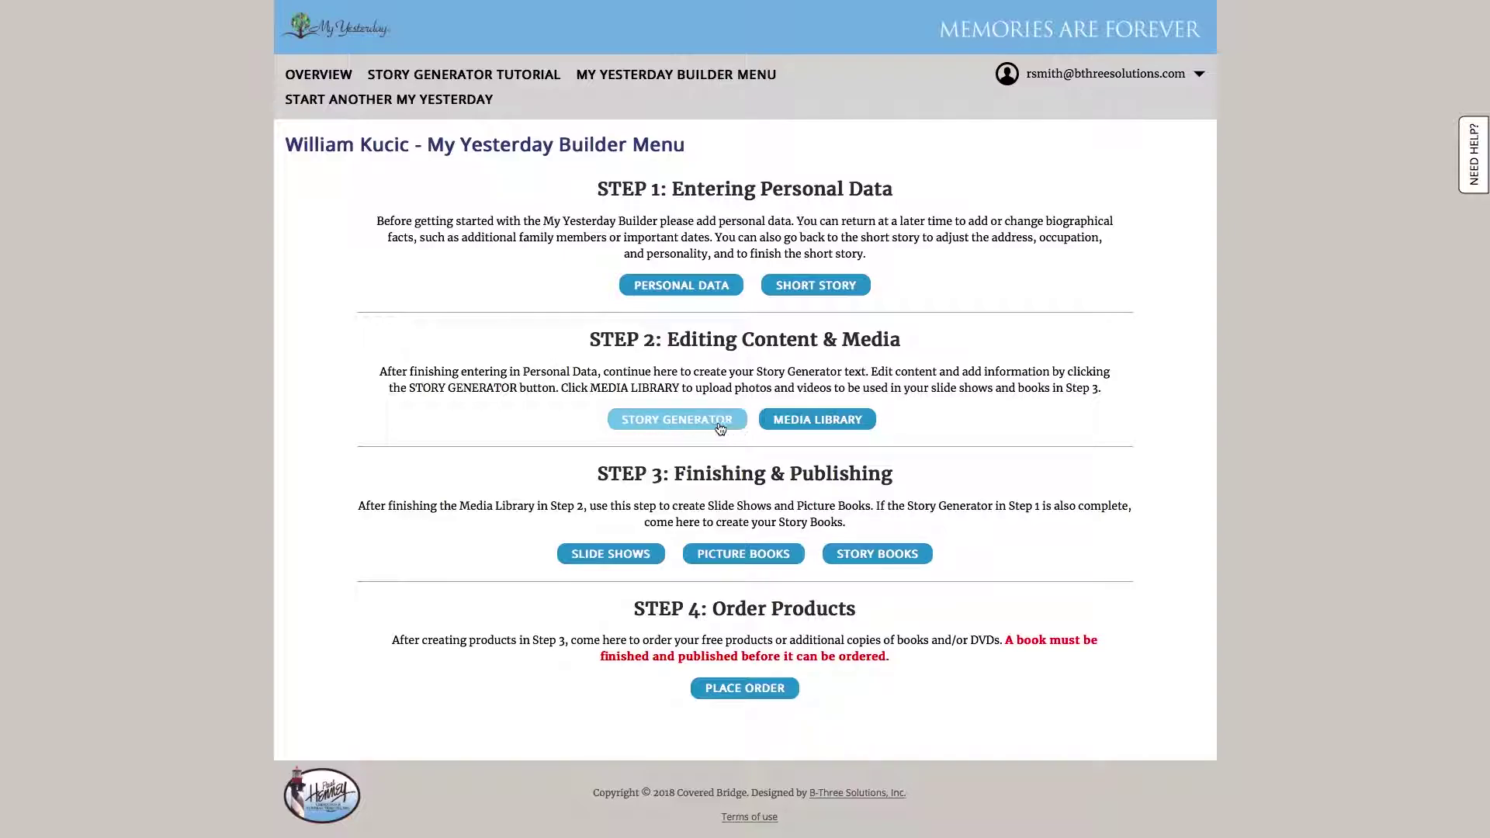
click(682, 420)
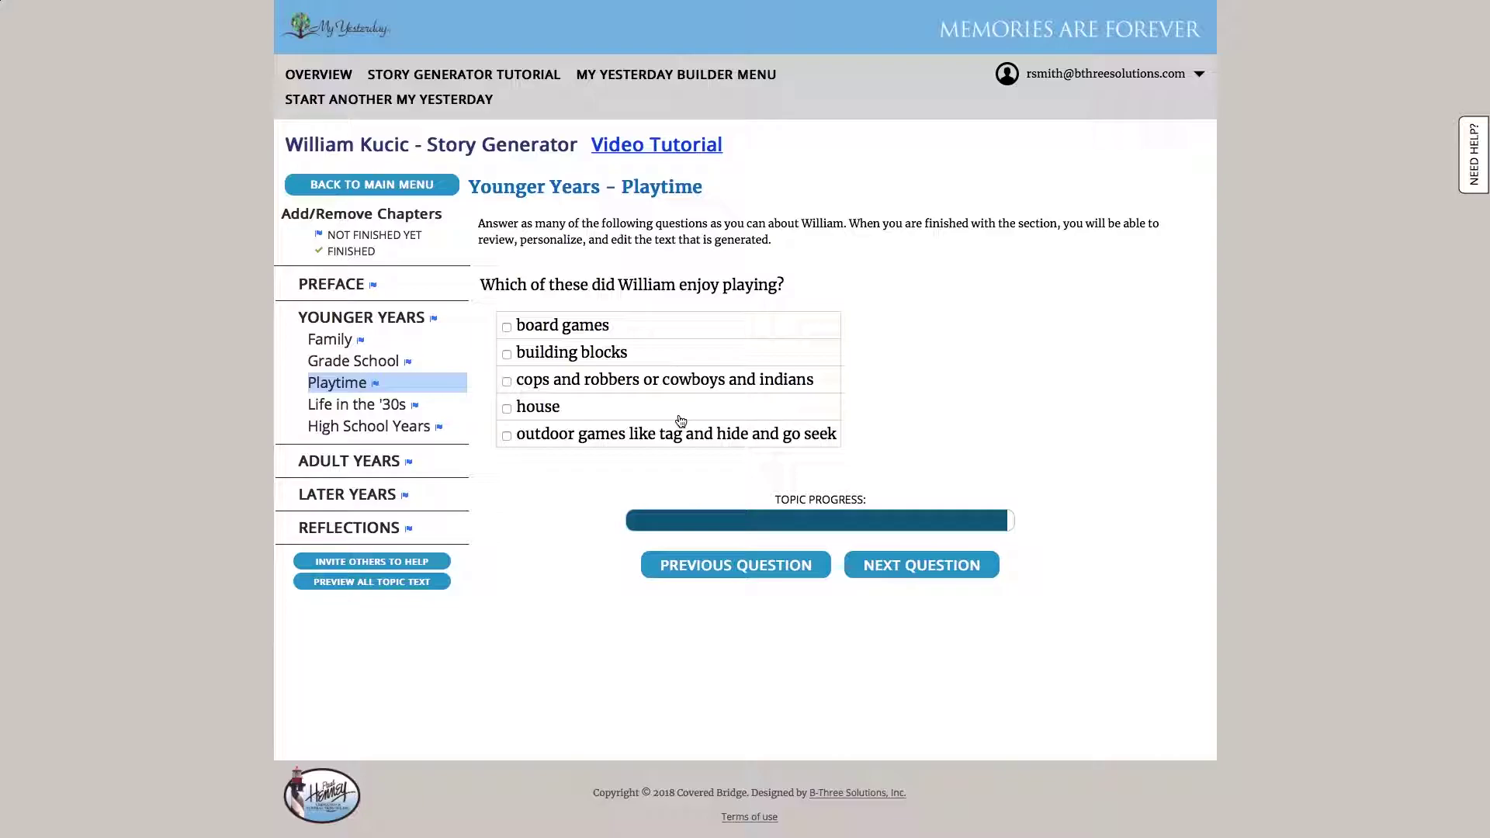
click(345, 294)
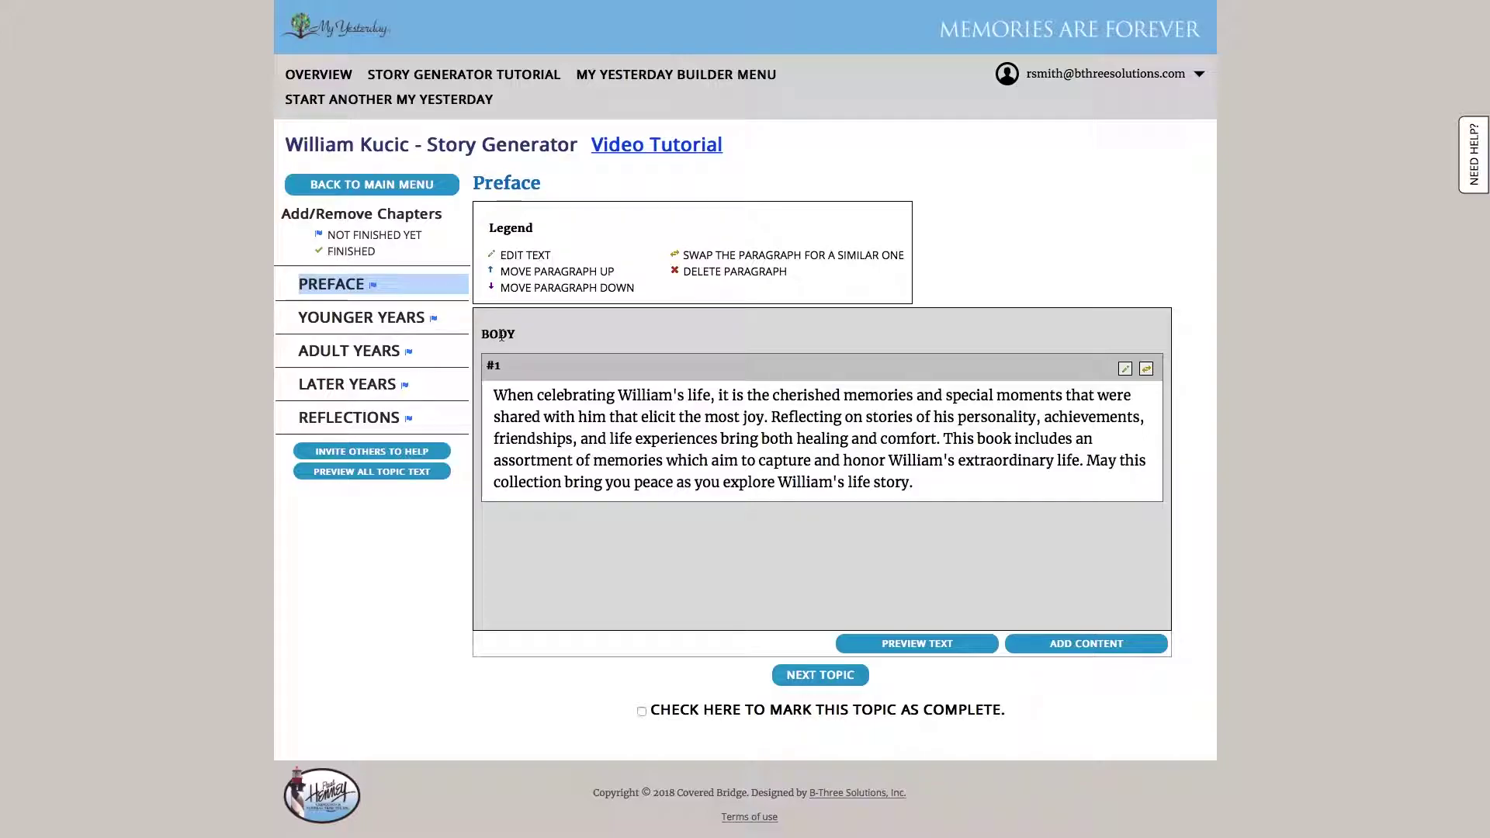
click(352, 319)
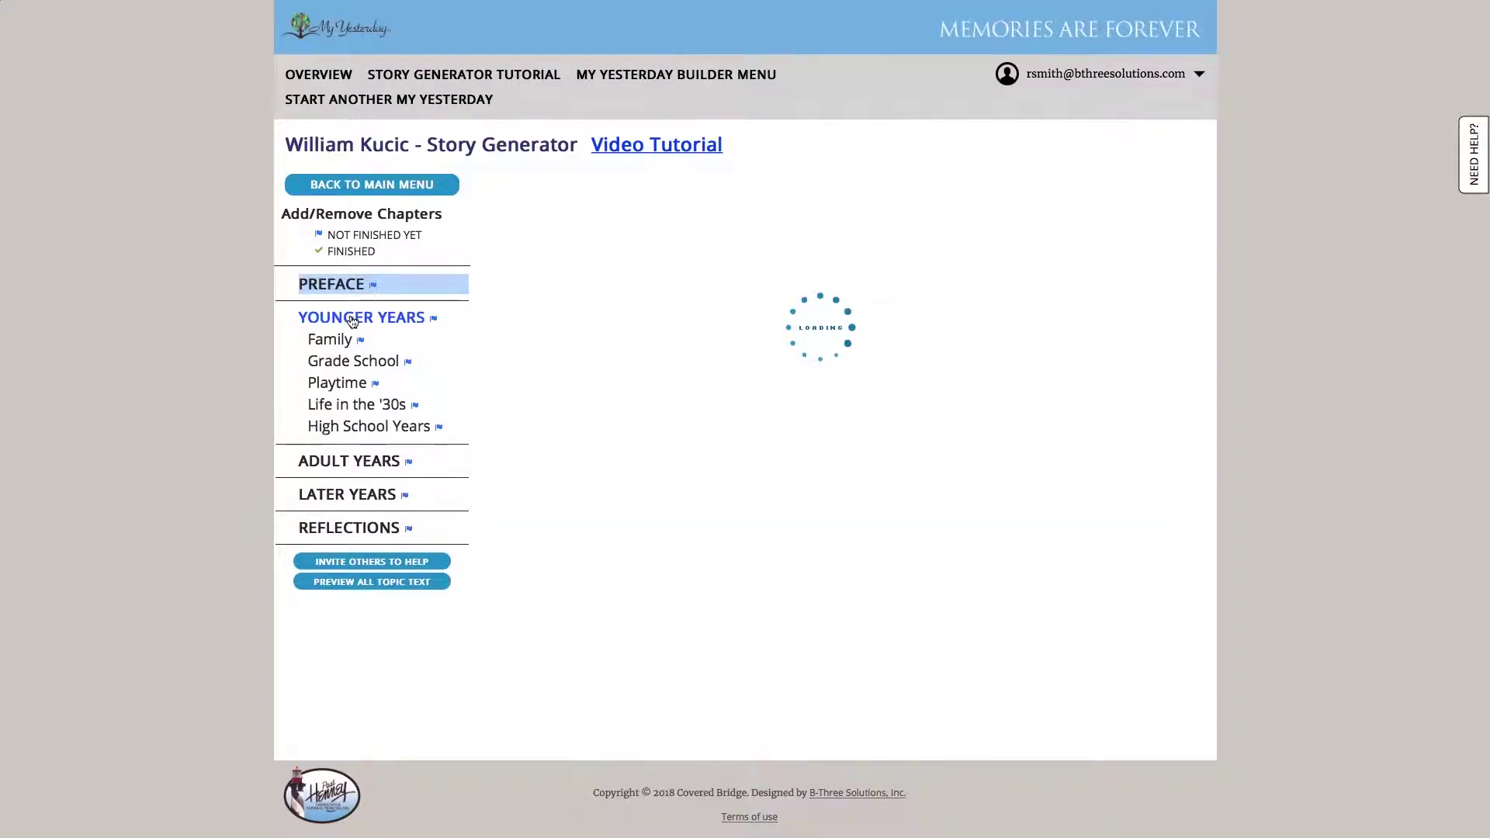
click(356, 294)
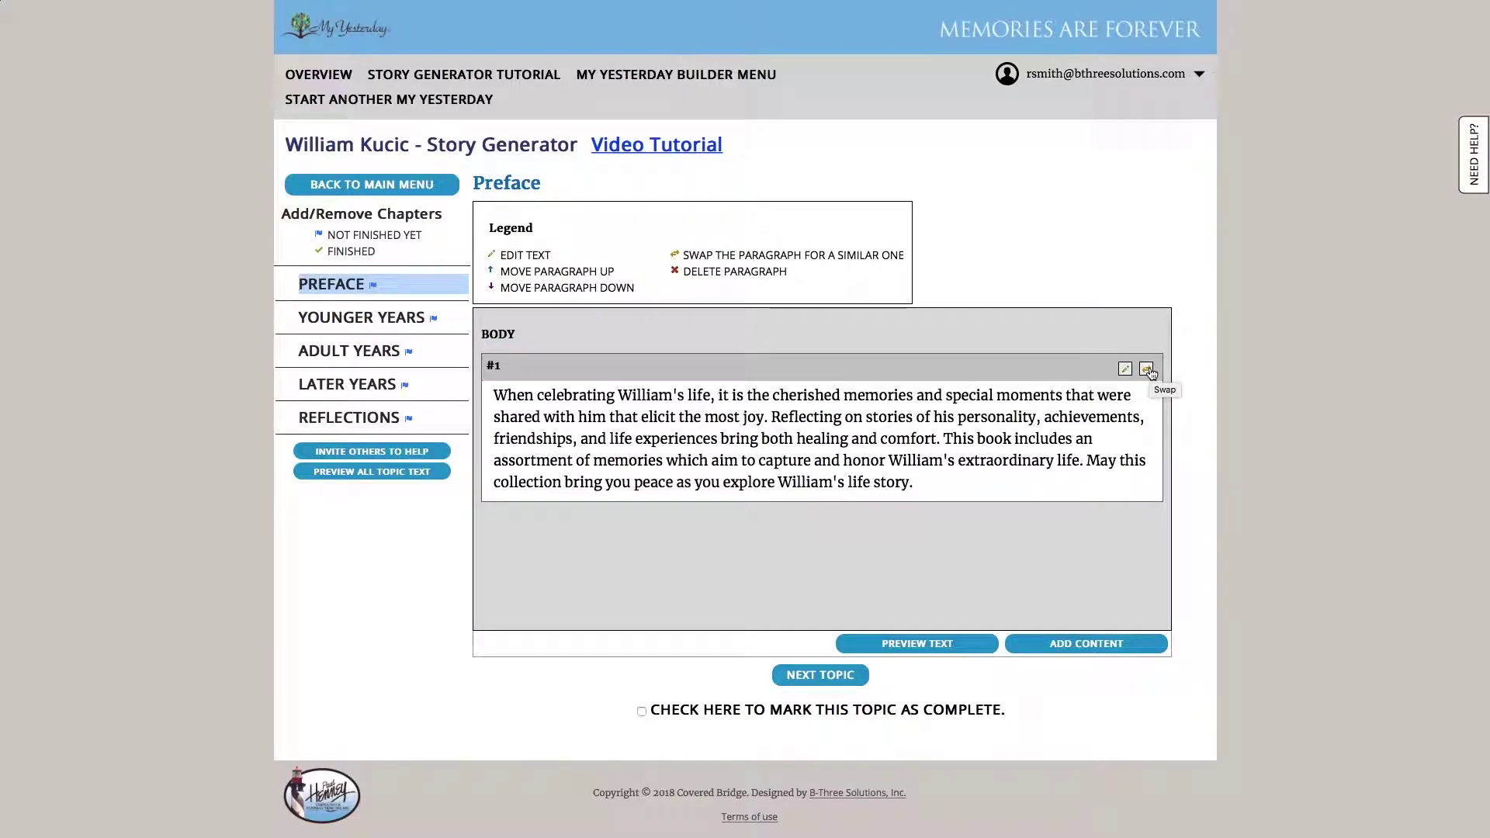
Browse alternative wordings for Preface paragraph #1 and close them without swapping
click(1147, 369)
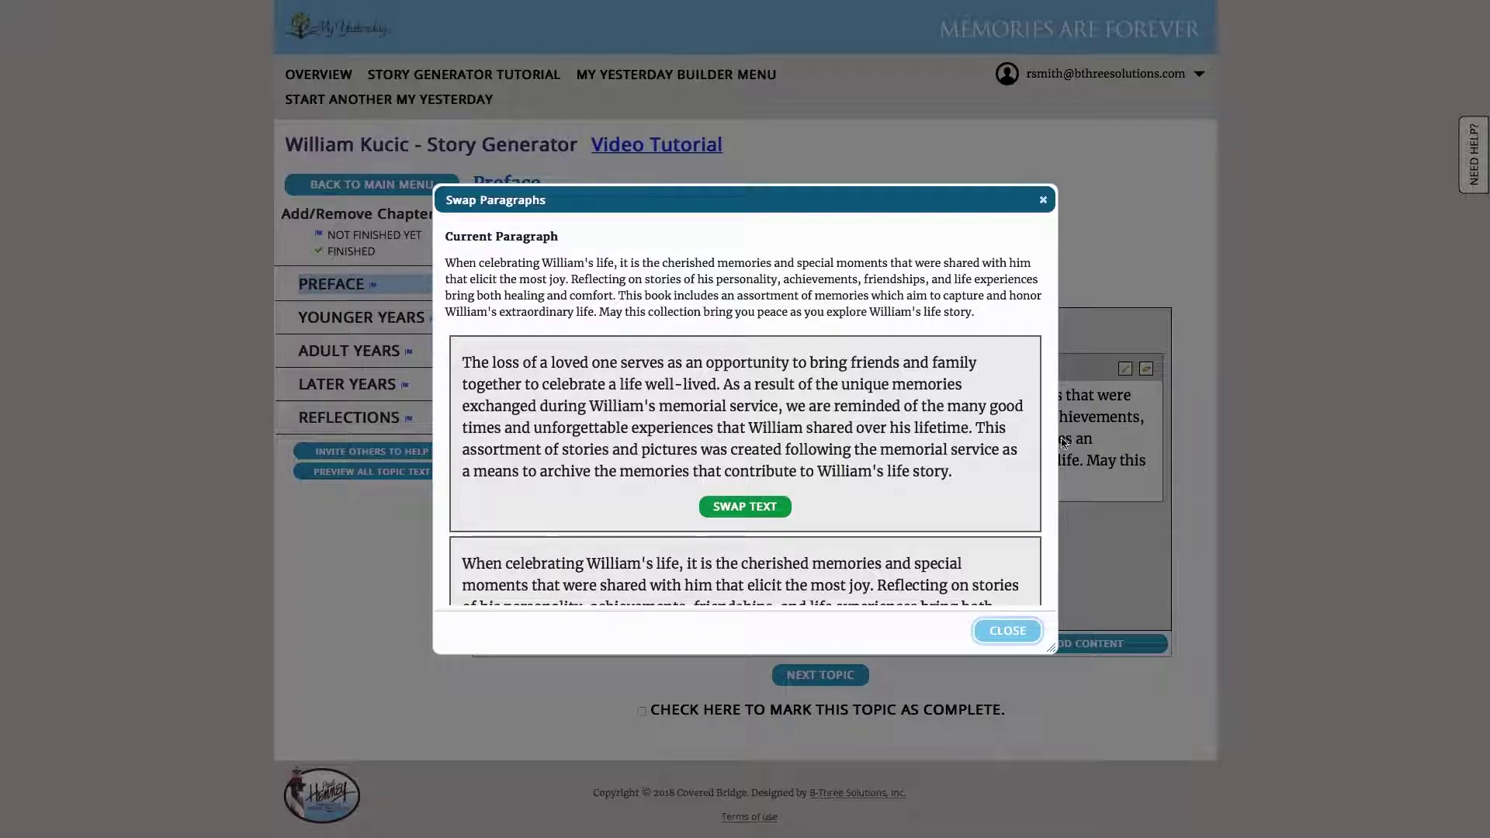
scroll(957, 450, down, 3)
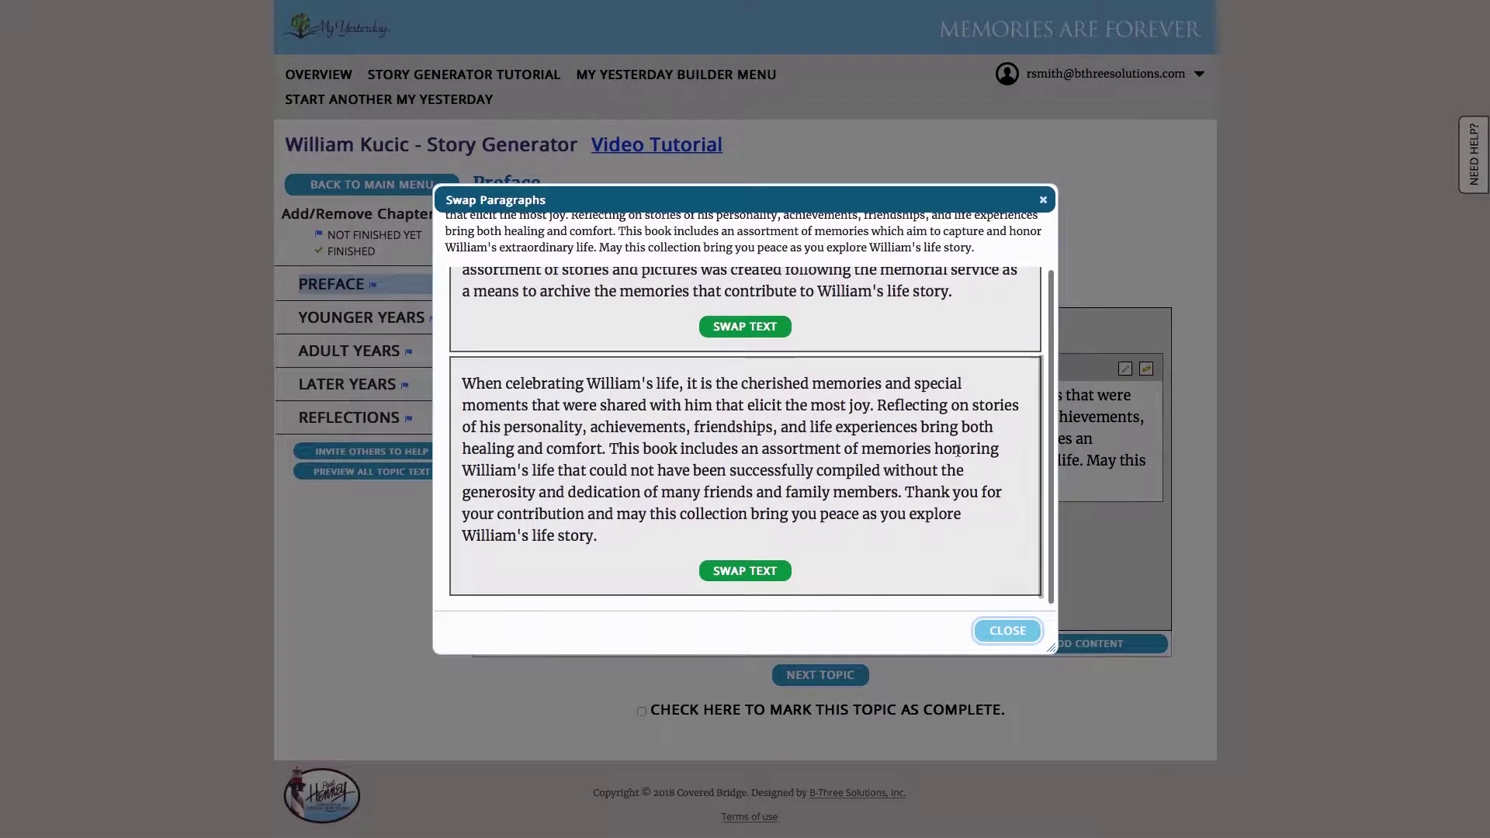
scroll(957, 450, up, 3)
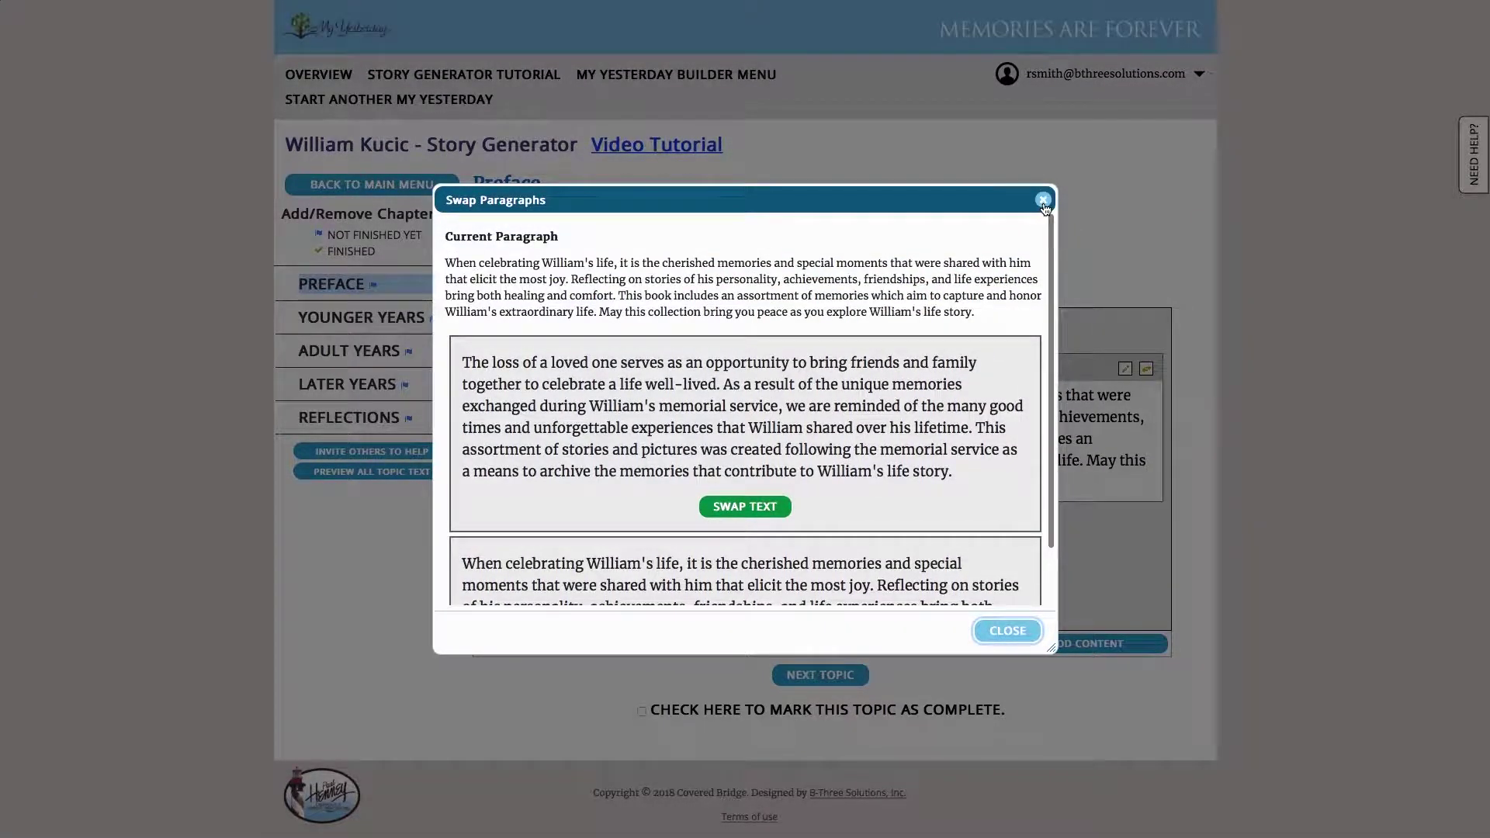
click(1042, 200)
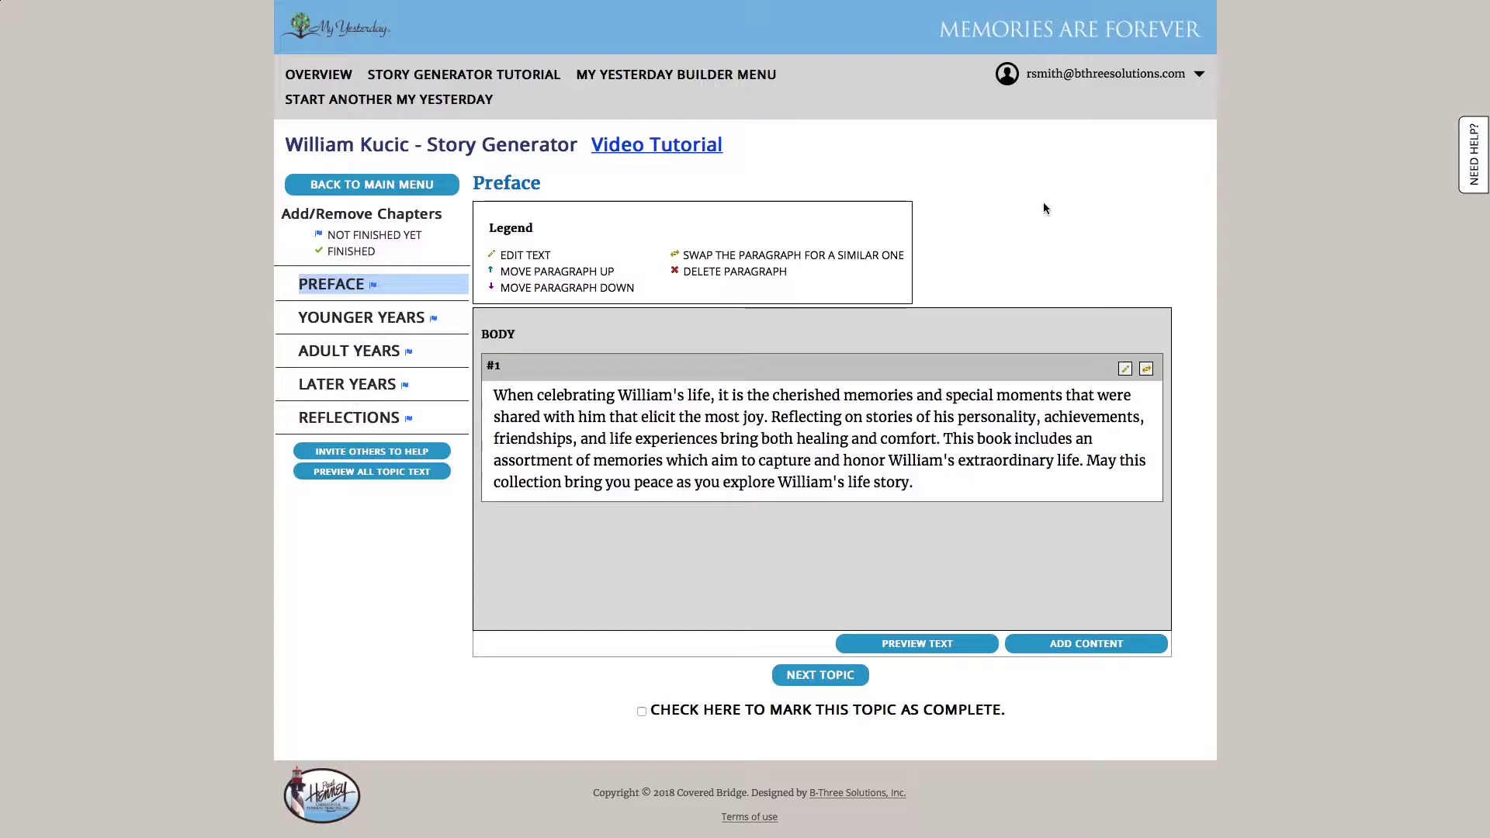
Open Younger Years and go through the era, holiday, household and chores questions to generate Family text
click(391, 326)
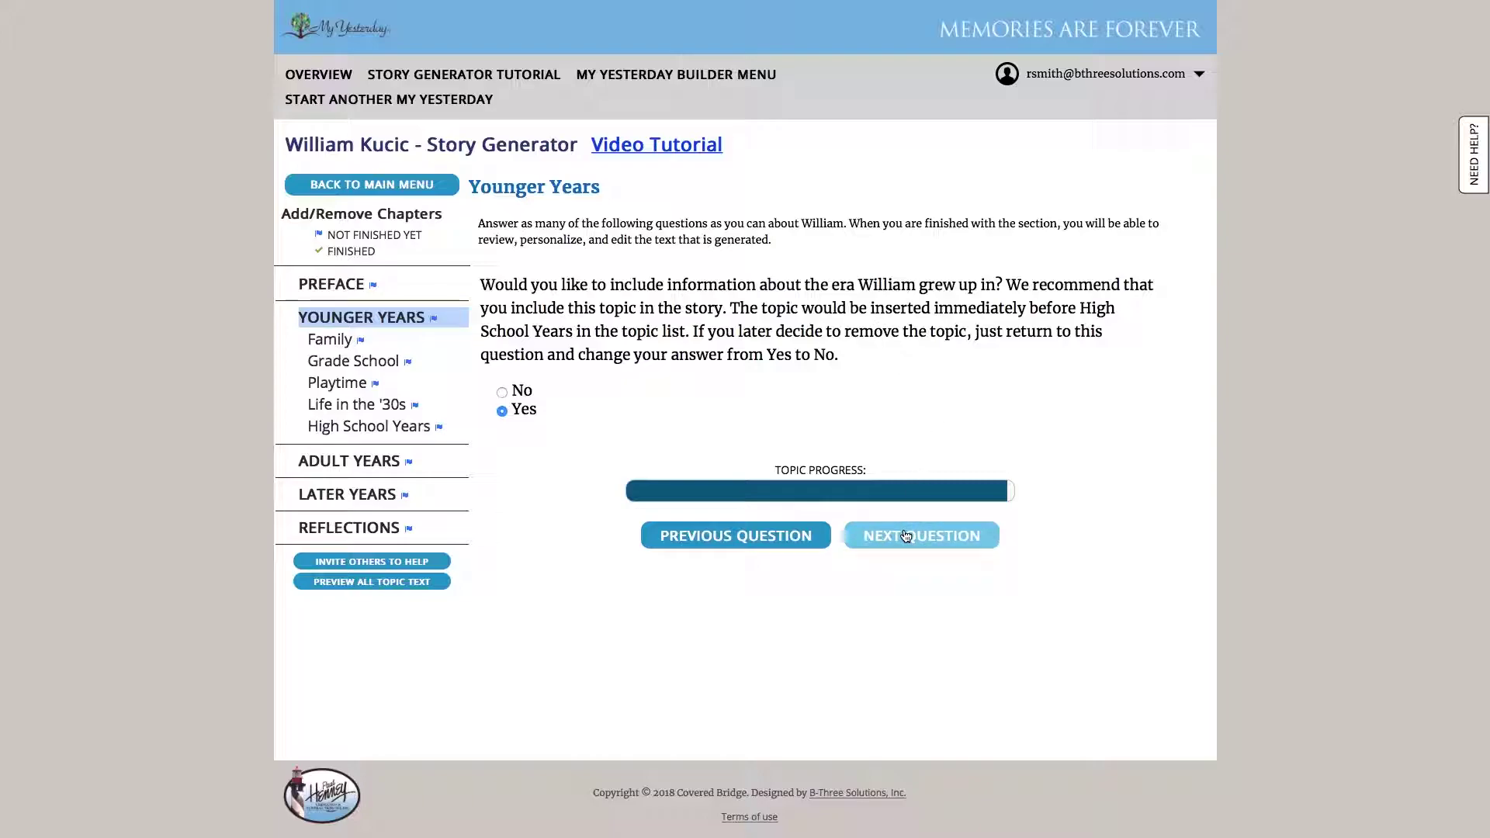
click(901, 539)
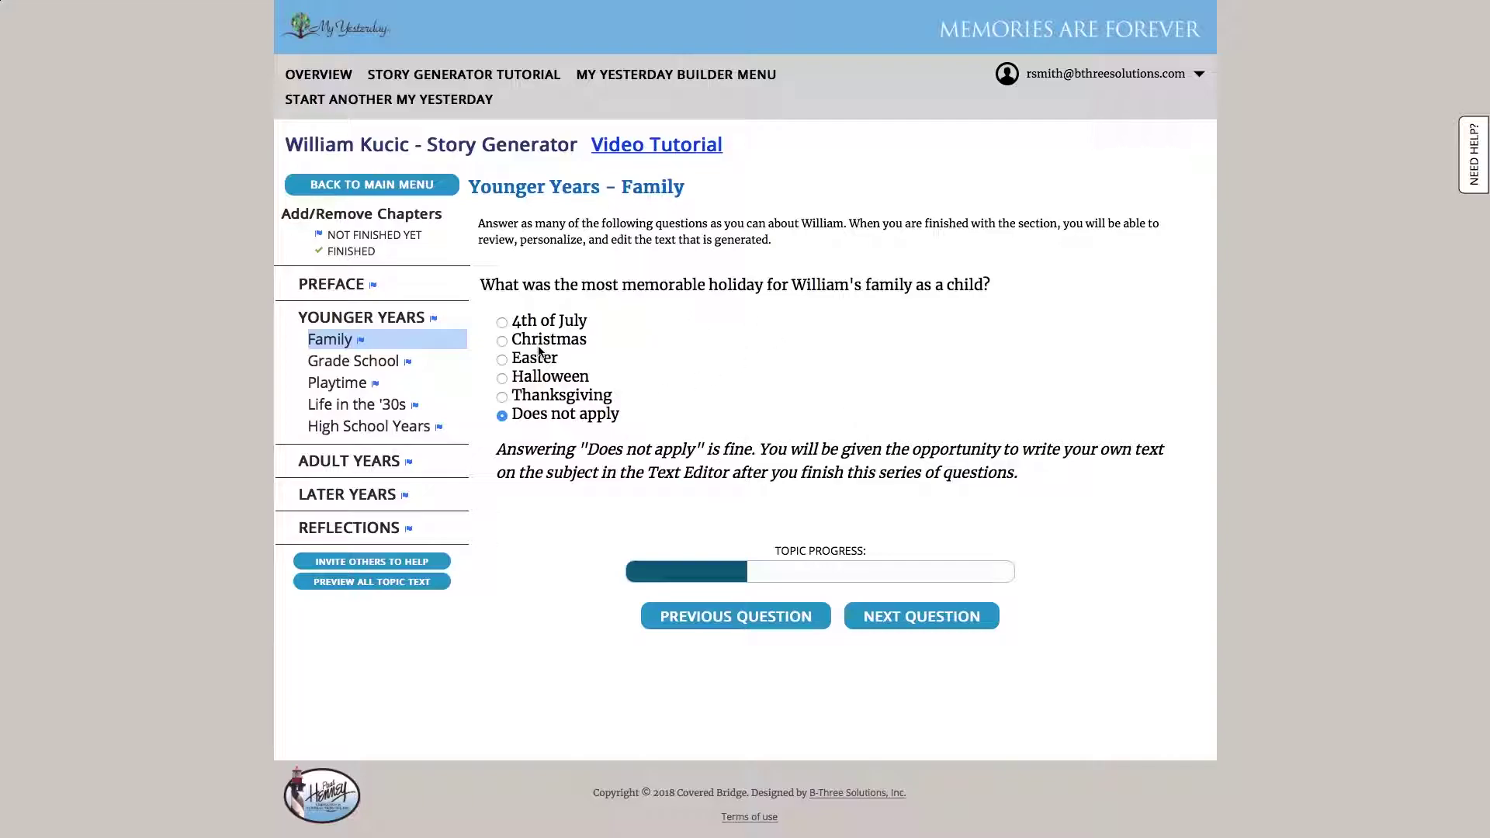
click(931, 619)
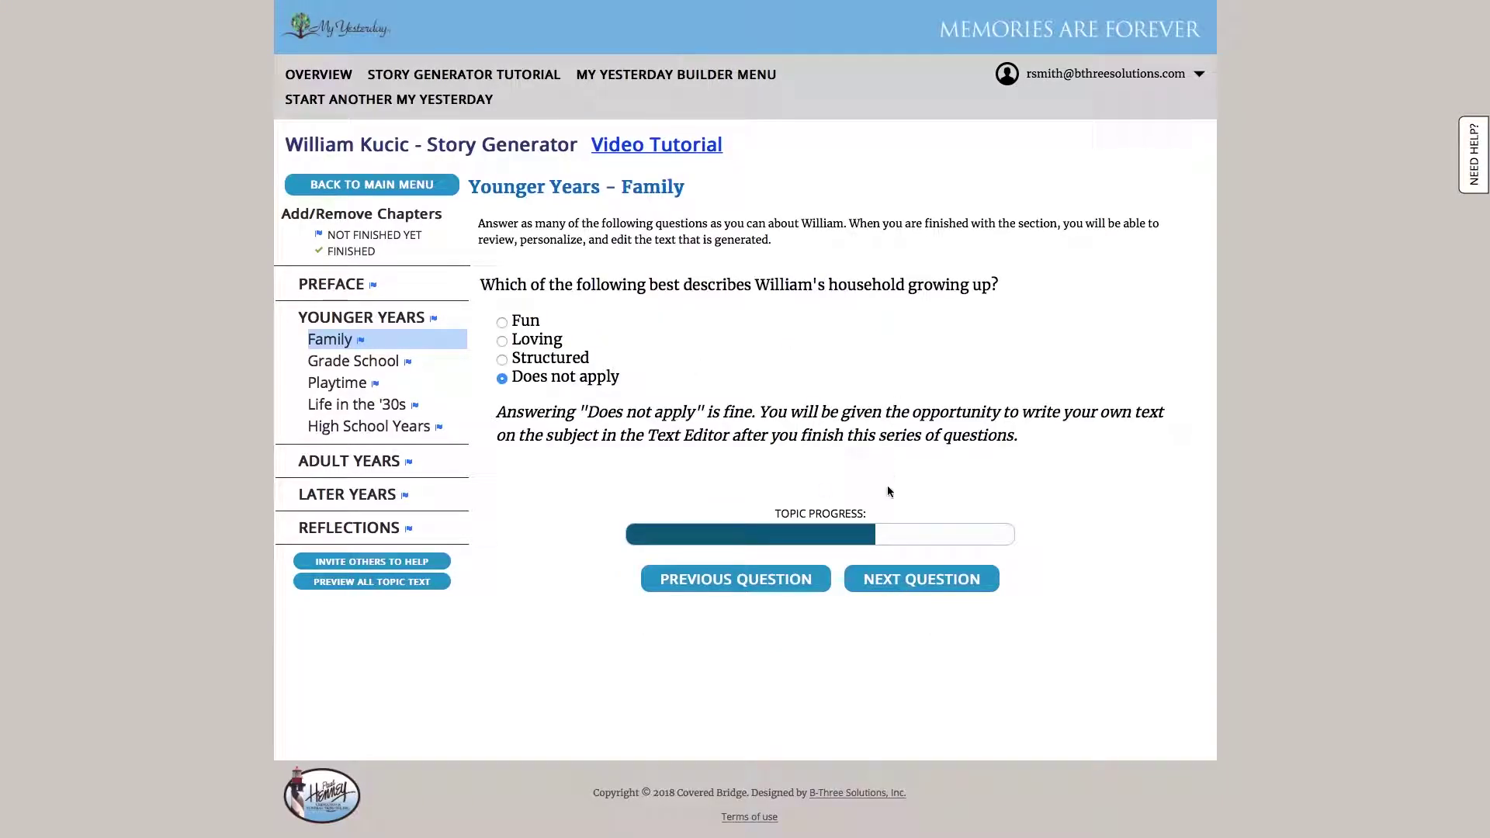
click(912, 582)
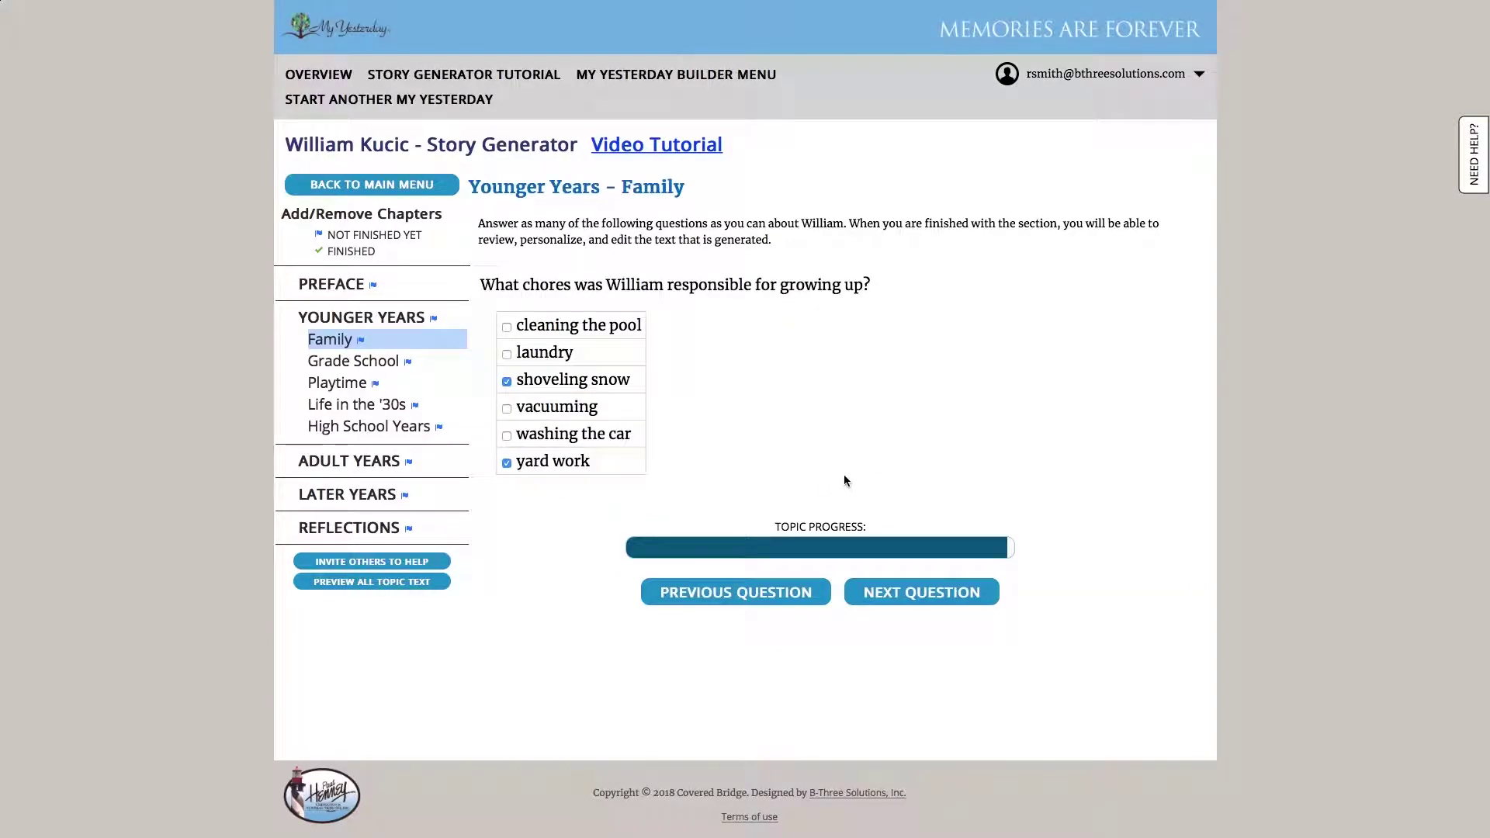
click(921, 602)
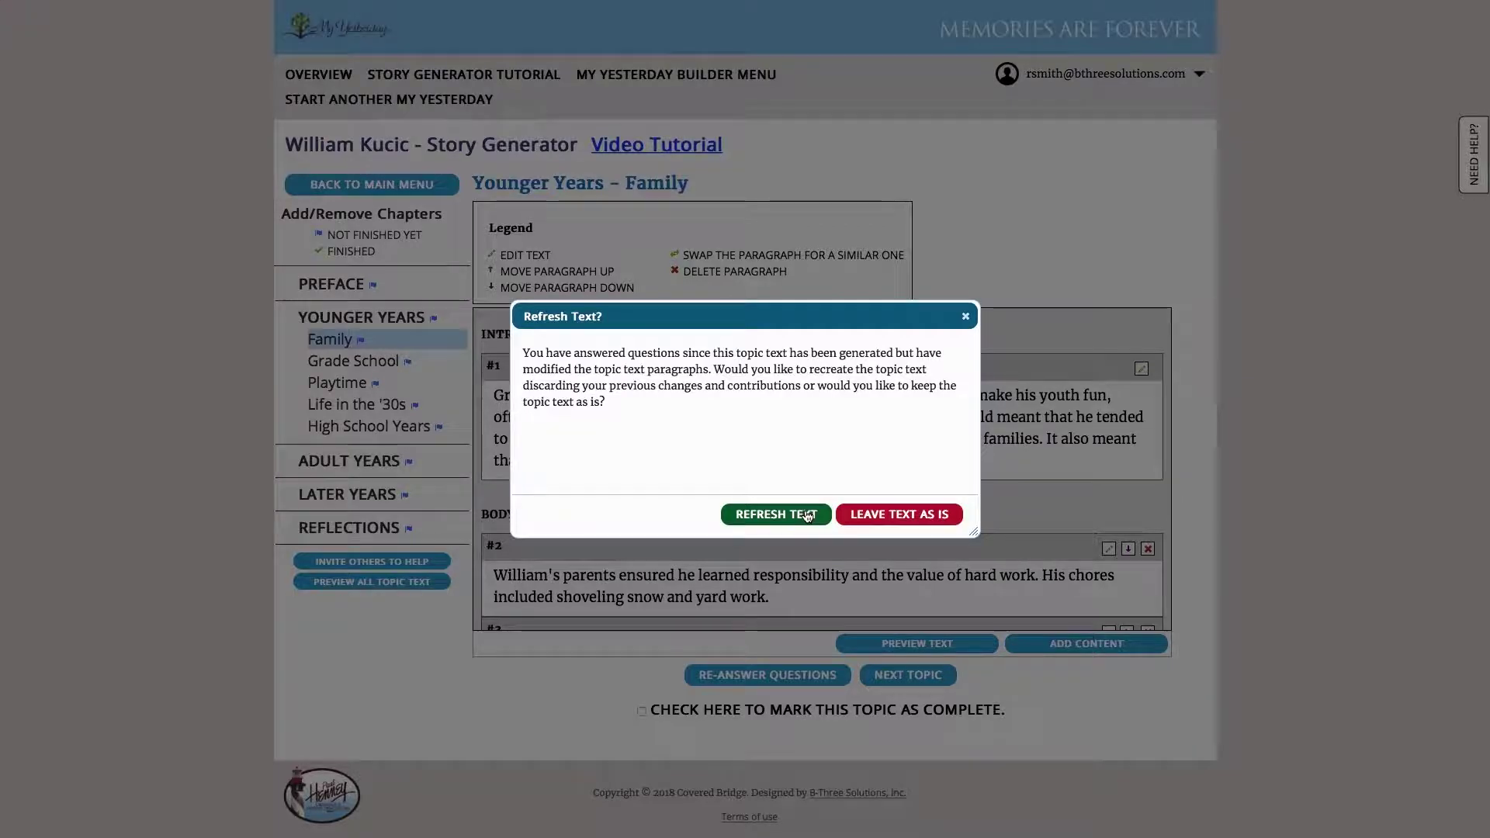
Regenerate the Family text from the new answers and browse the Immigrating personalized-content category
click(807, 516)
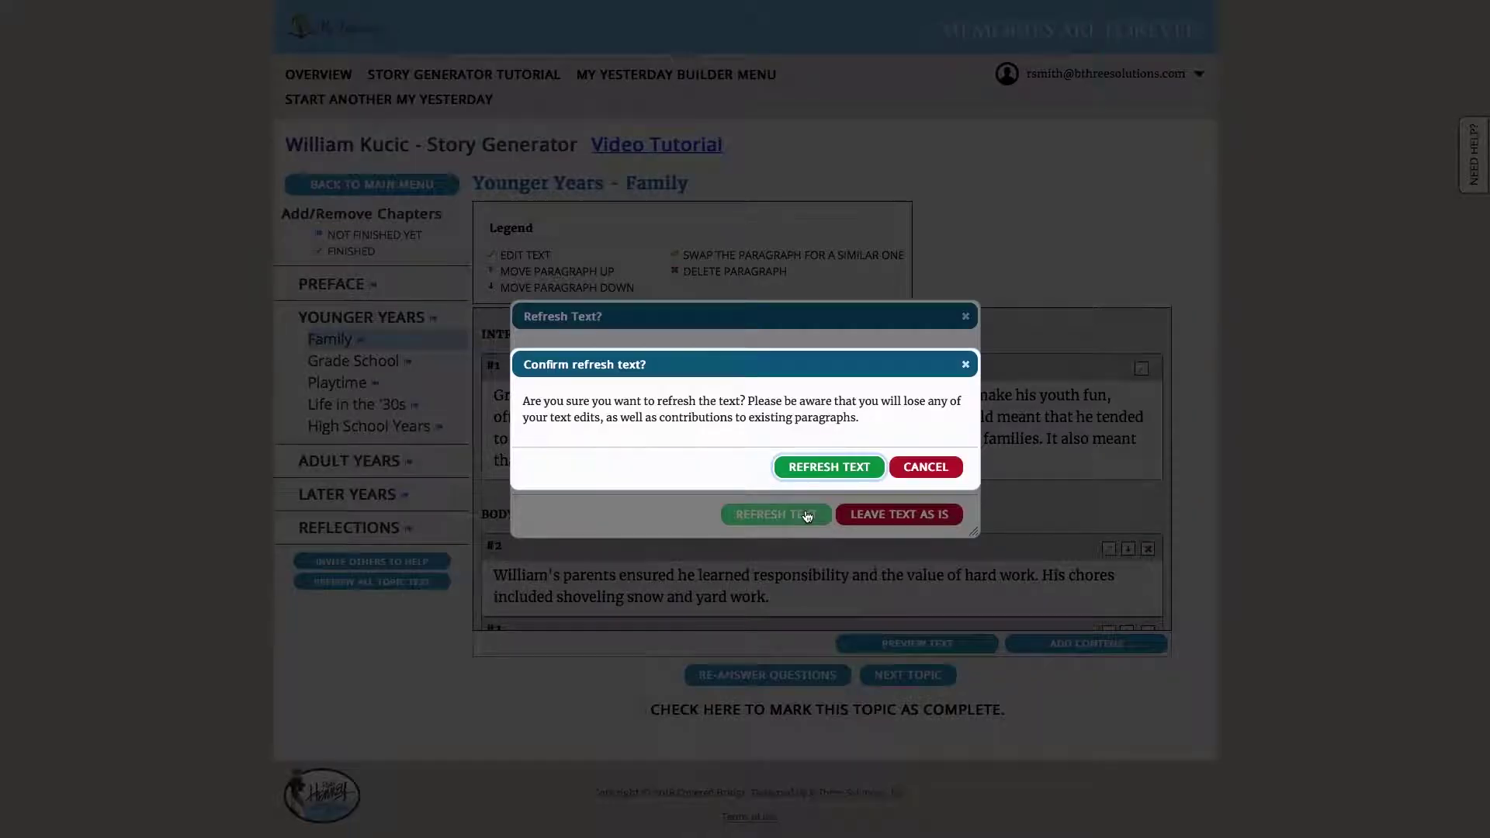
click(822, 469)
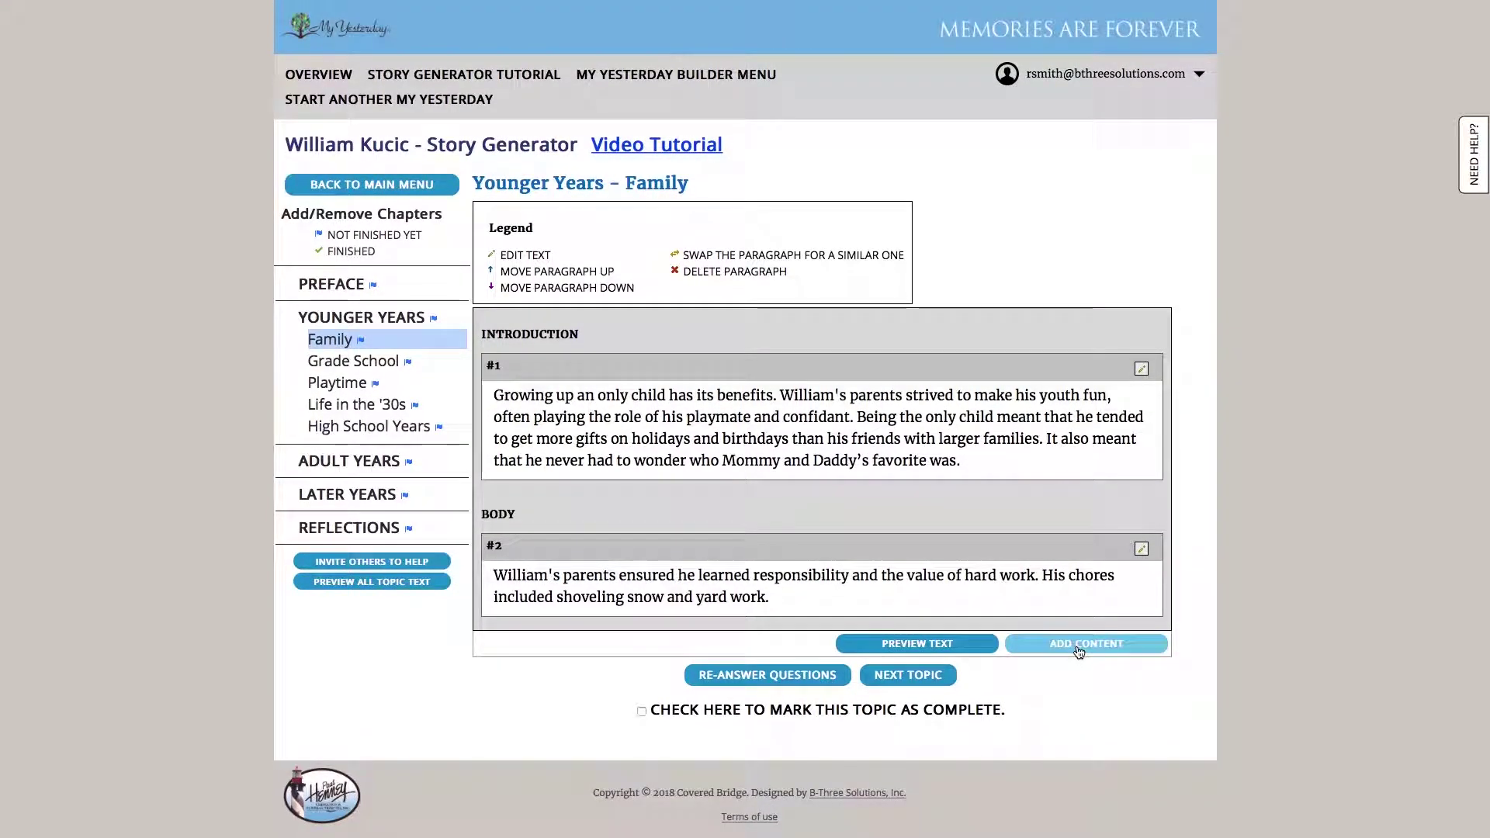
click(1078, 652)
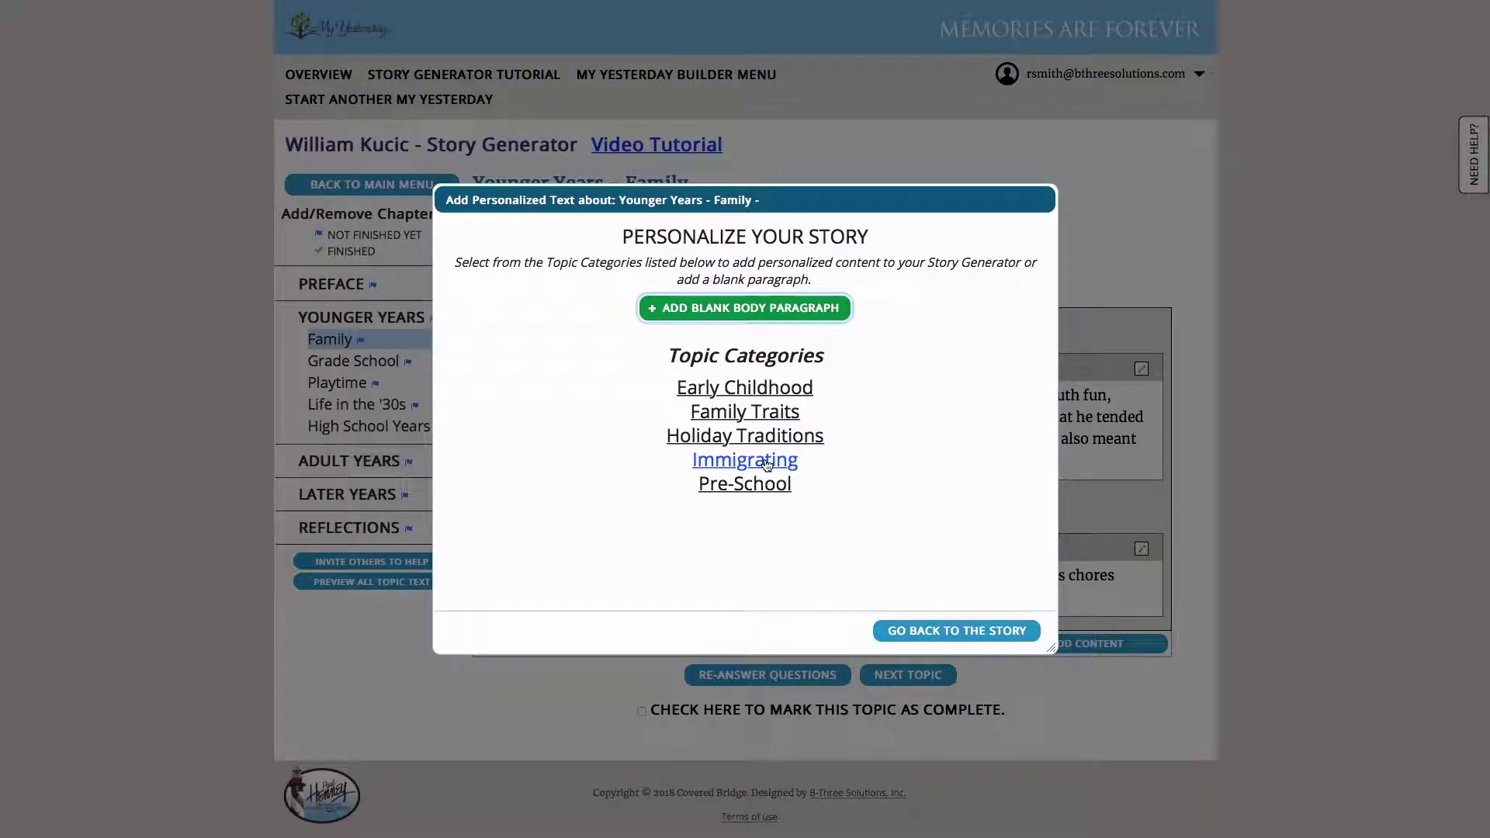
click(767, 461)
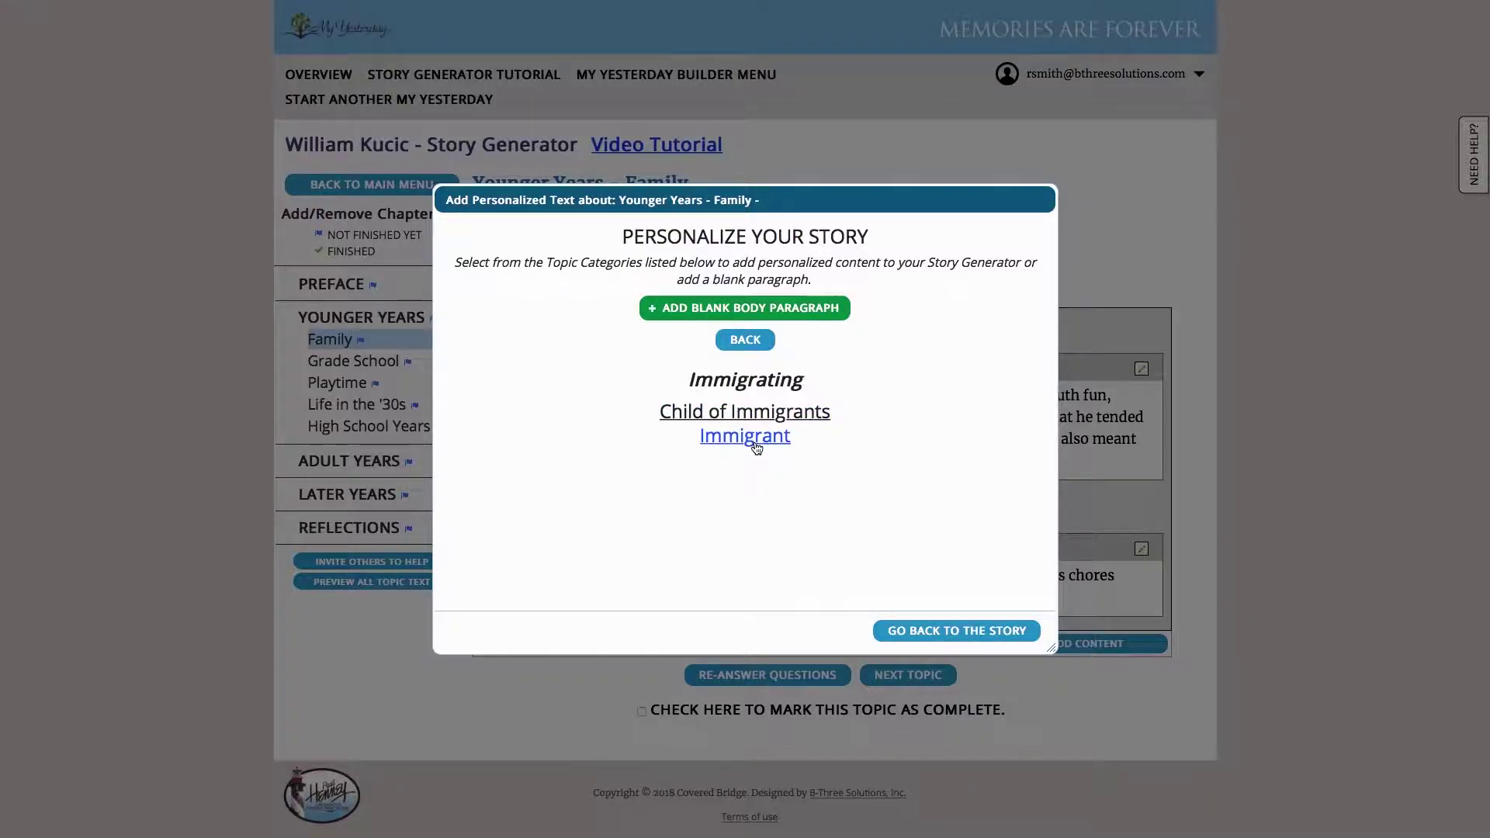
Compare the immigrant paragraphs and append 'Growing Up in an Immigrant Household' to the Family story
click(755, 447)
scroll(754, 405, down, 1)
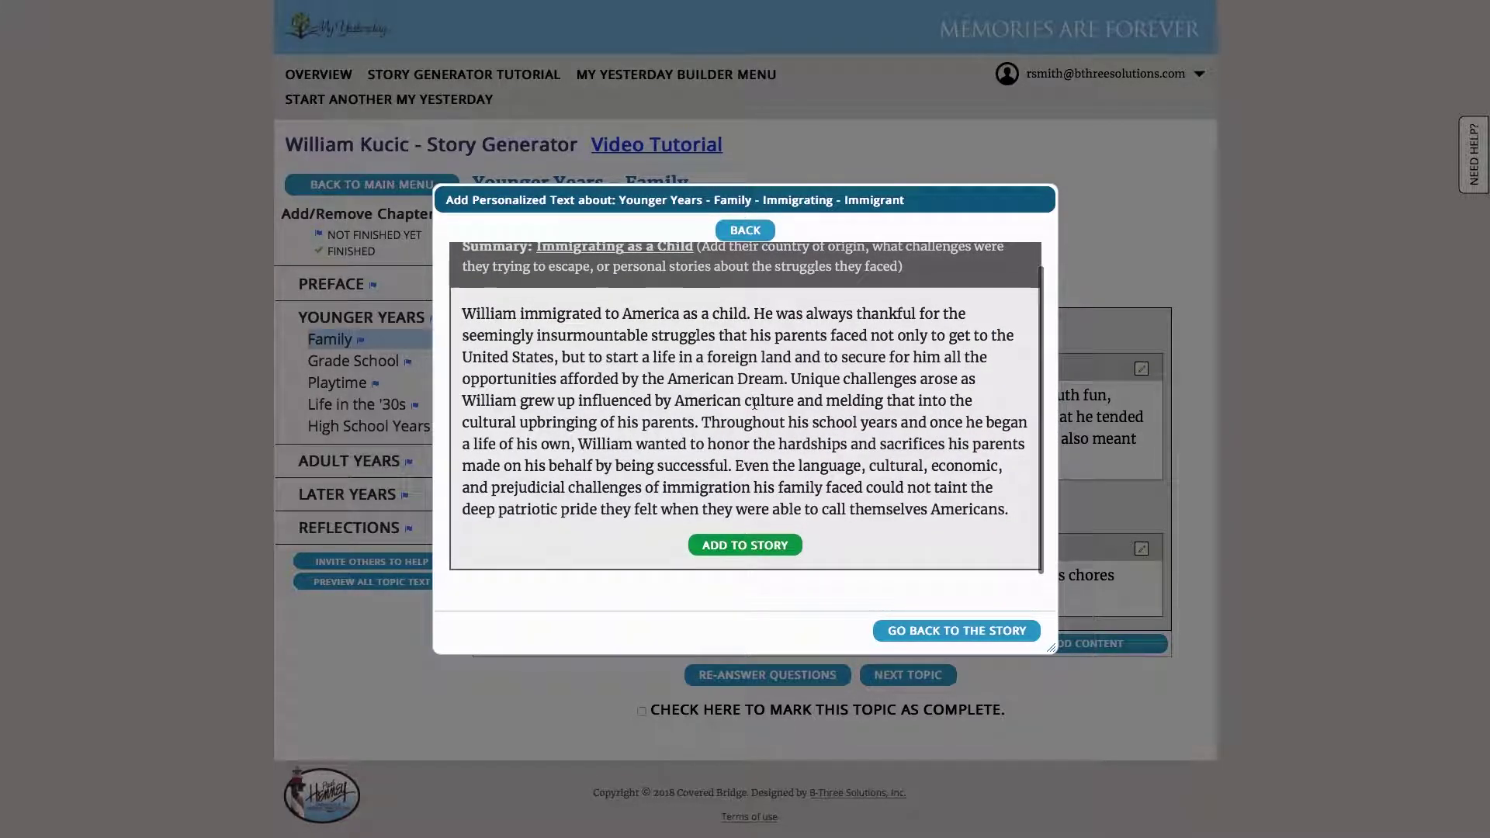
scroll(751, 256, up, 1)
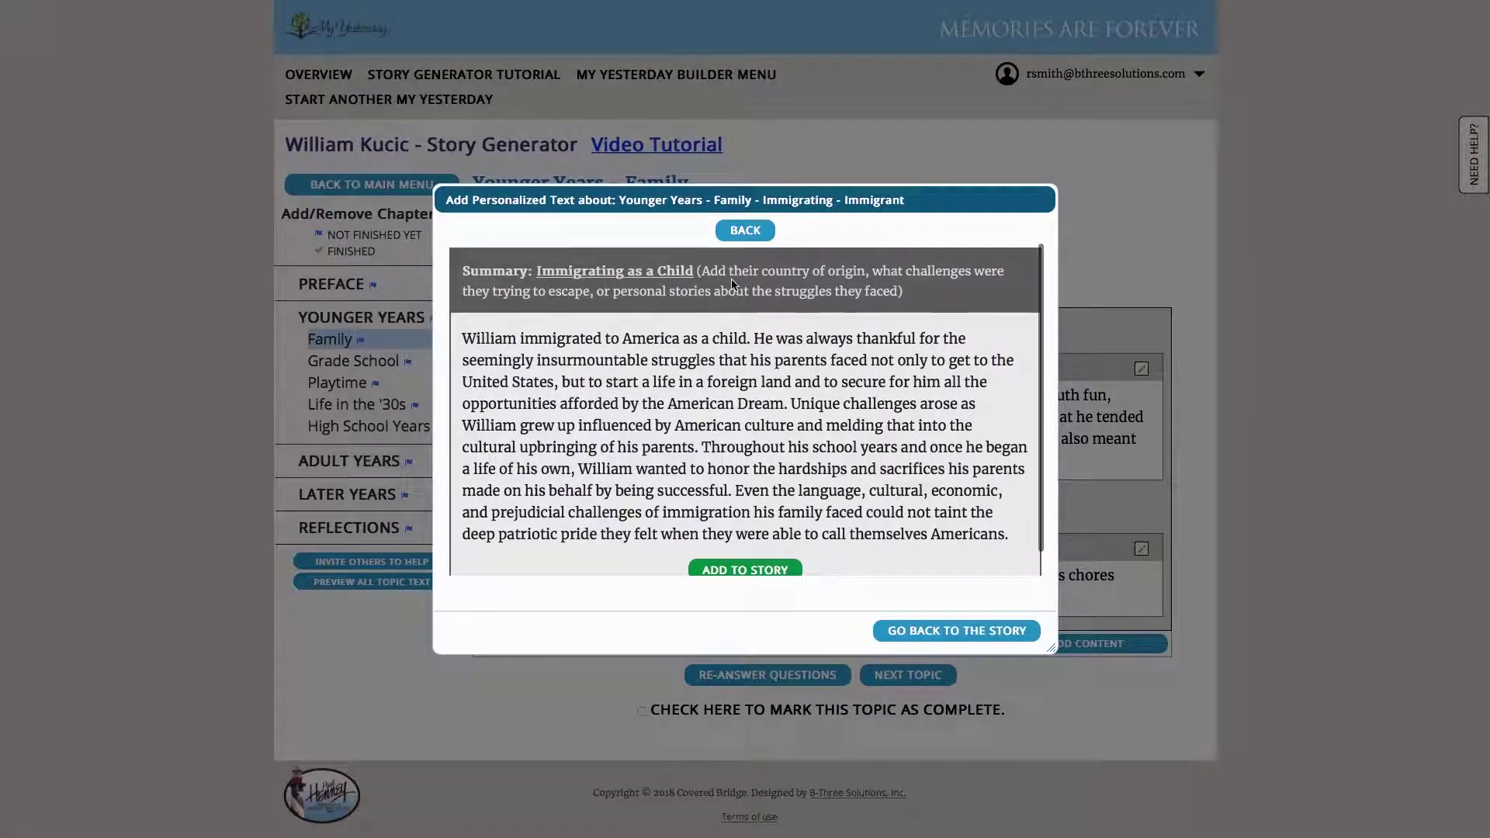
click(746, 231)
click(760, 423)
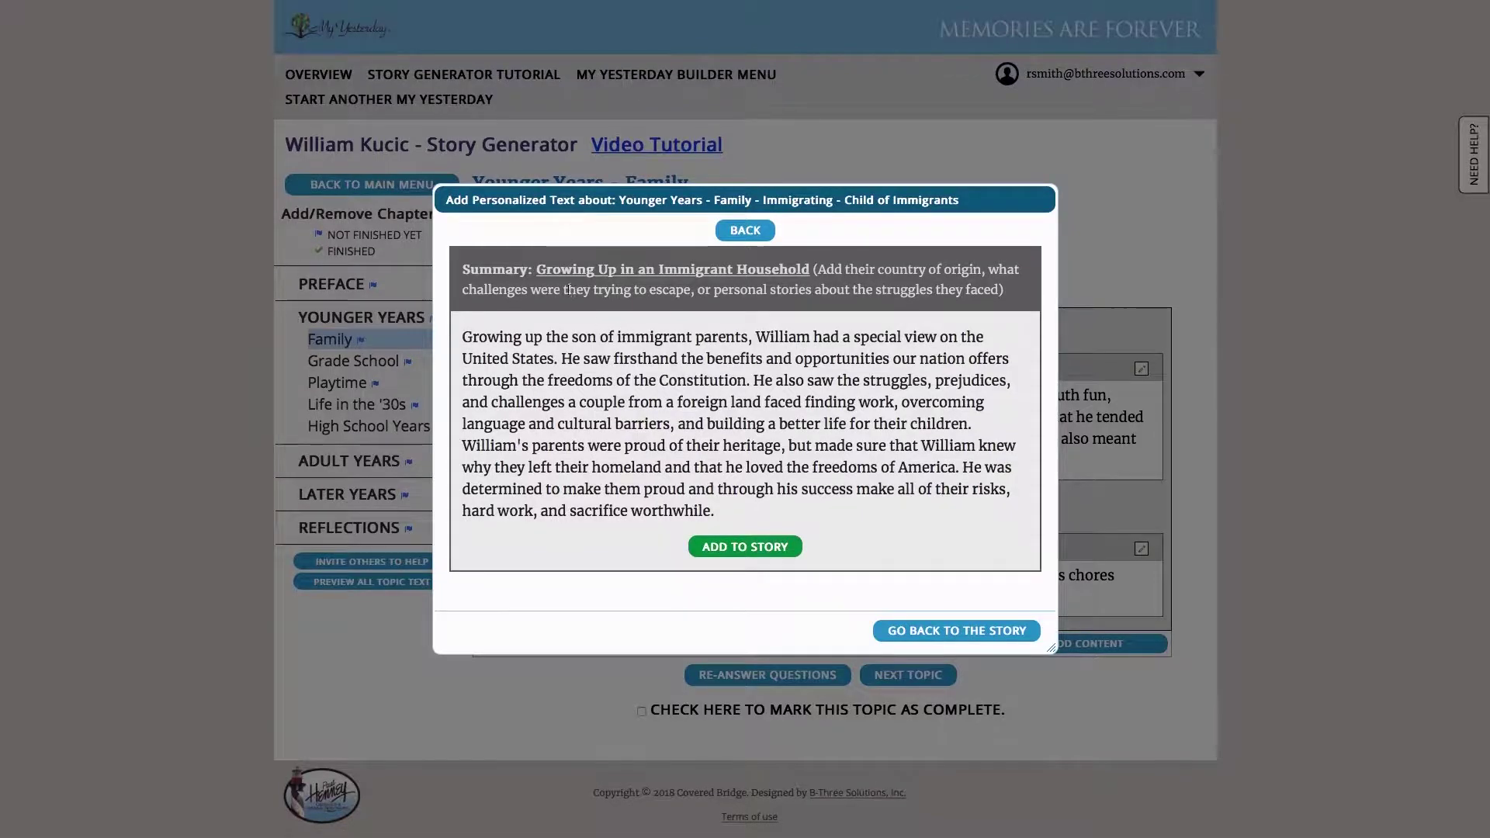
click(743, 552)
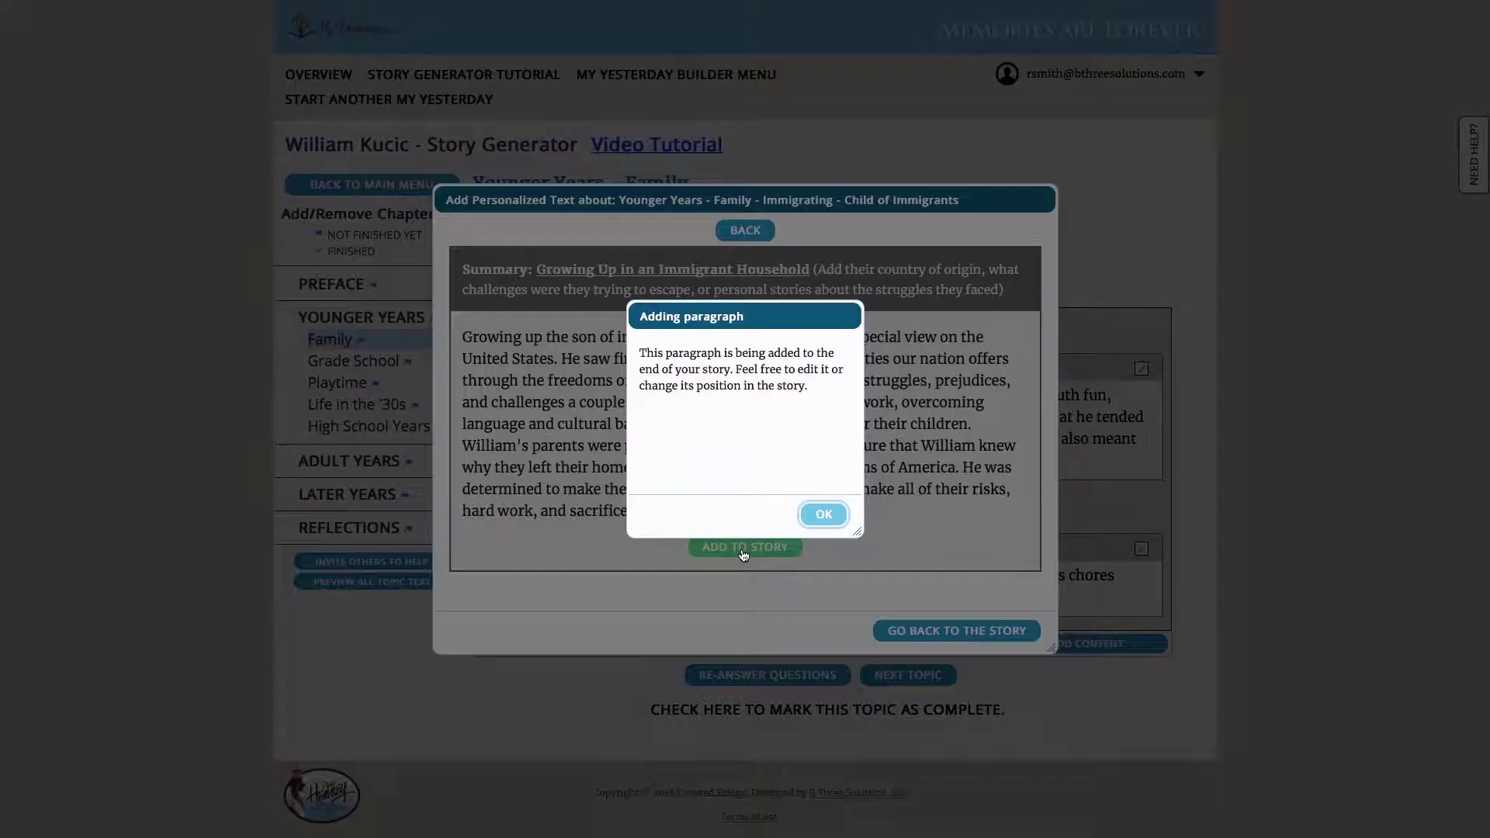
click(824, 515)
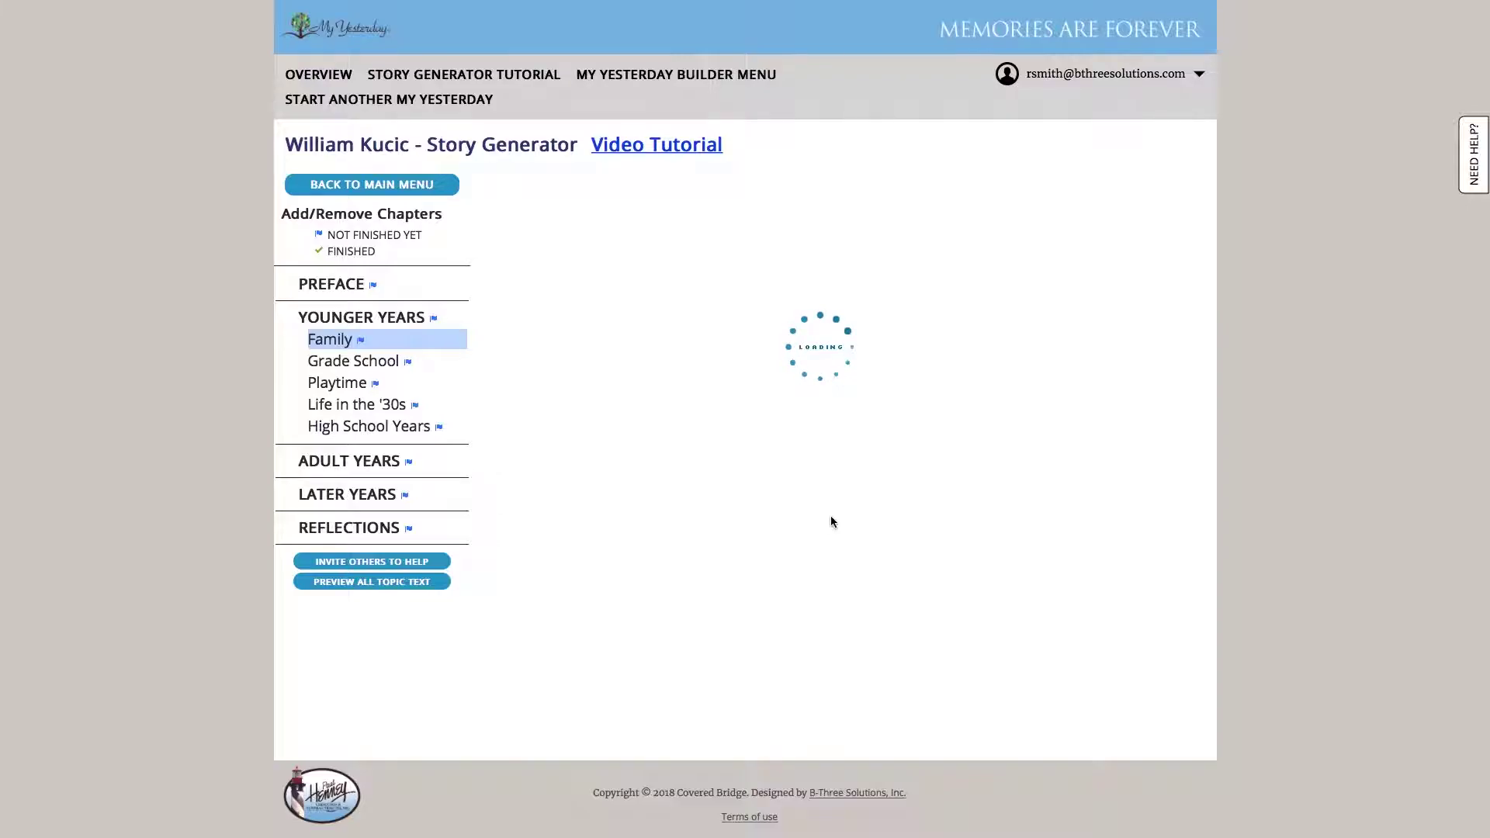
Step through the Grade School, Playtime and Life in the '30s topics, scrolling the '30s paragraphs
scroll(897, 564, down, 5)
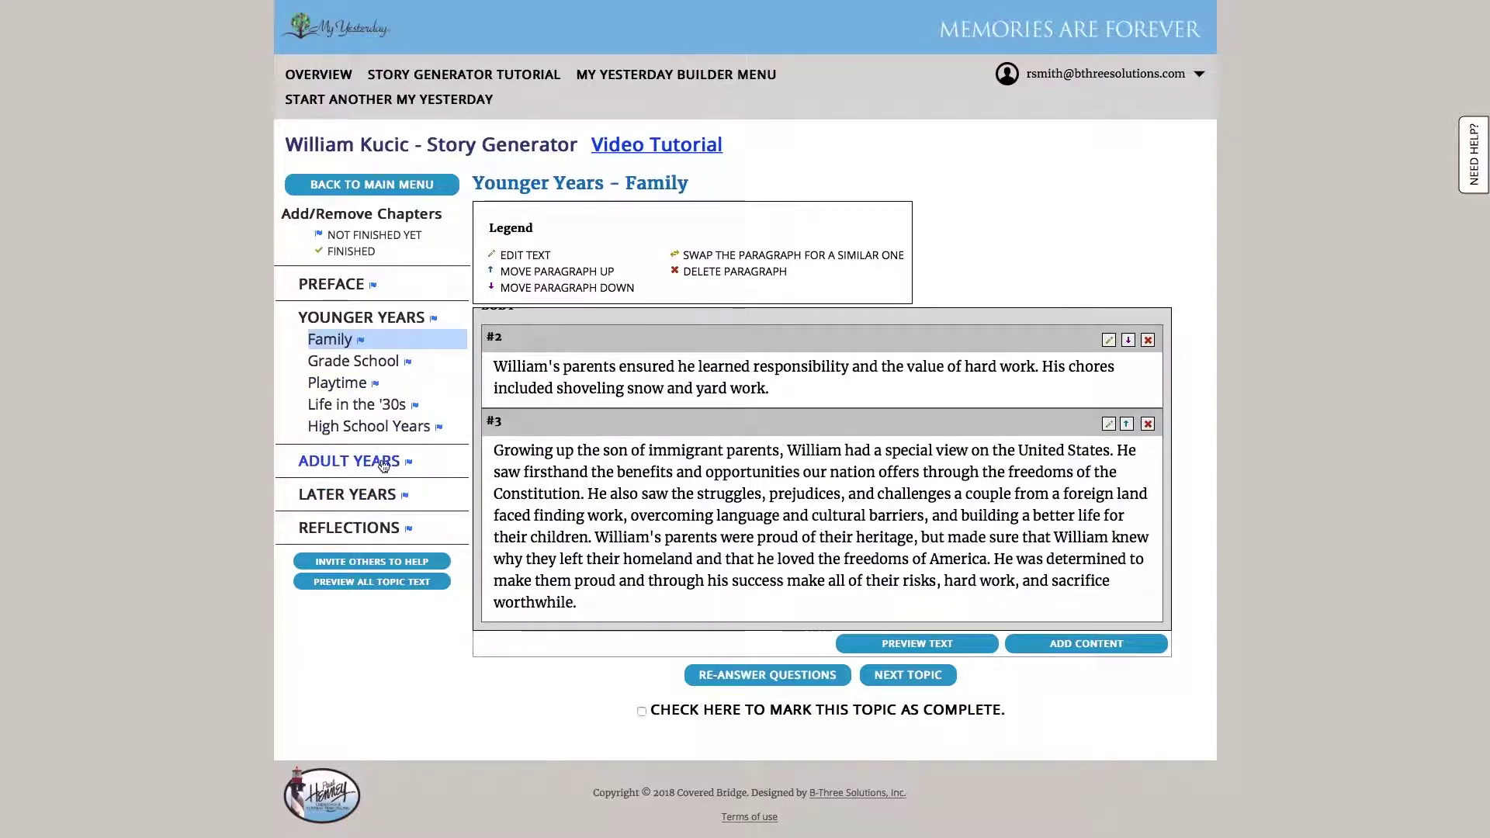
click(356, 366)
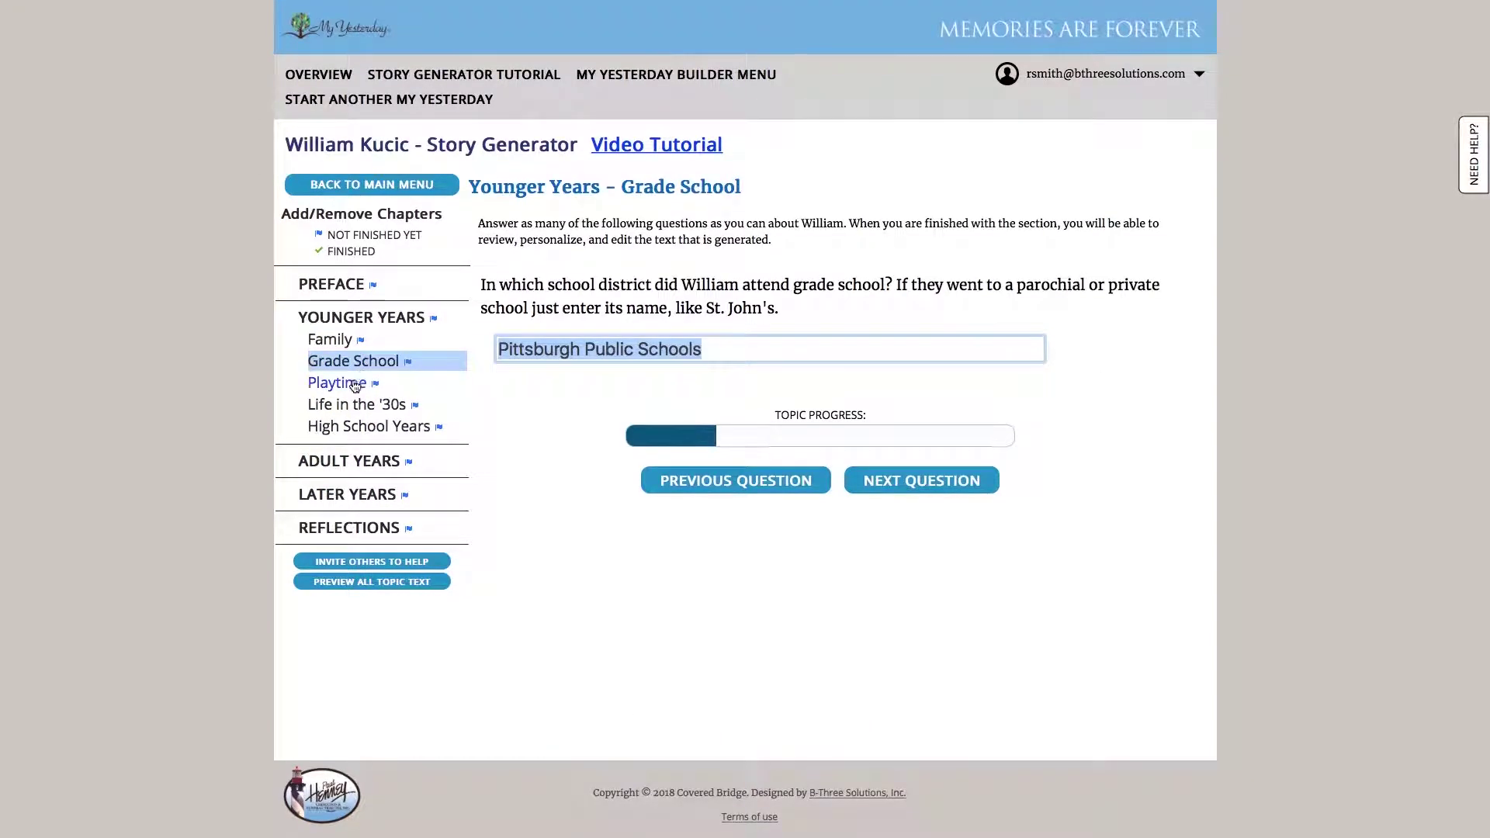
click(355, 385)
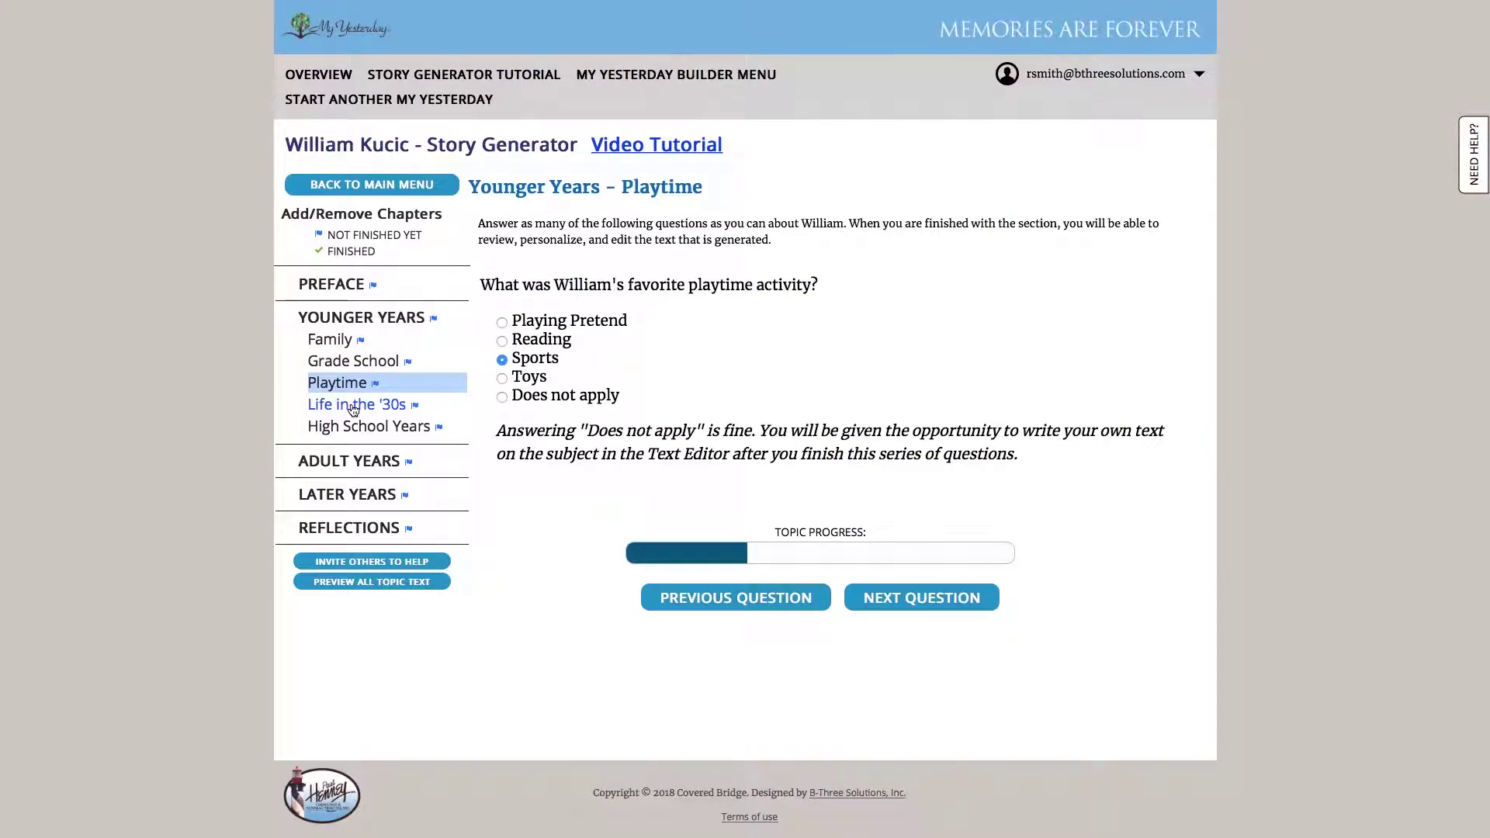
click(353, 410)
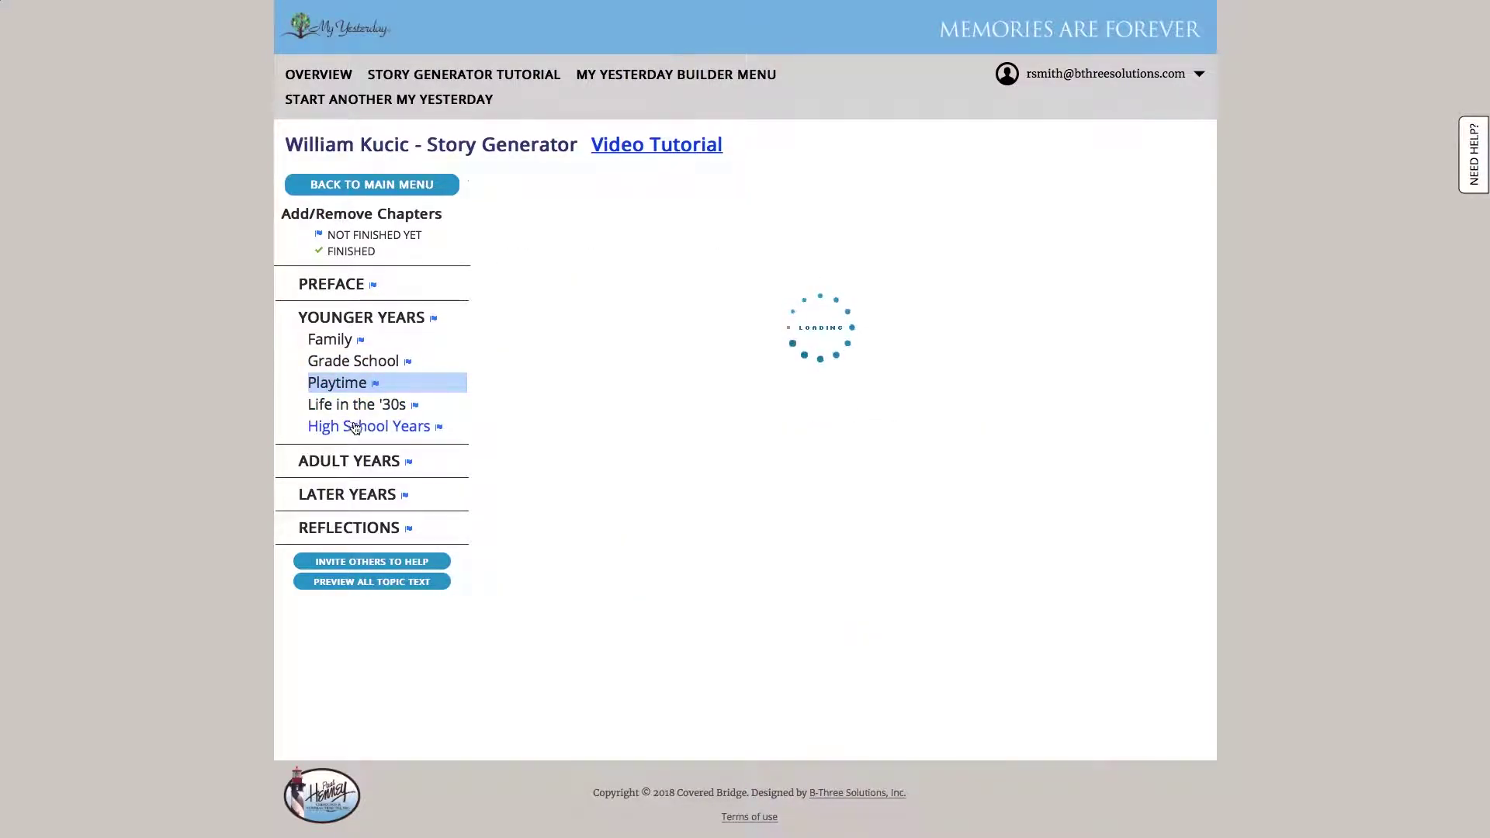
scroll(762, 421, down, 2)
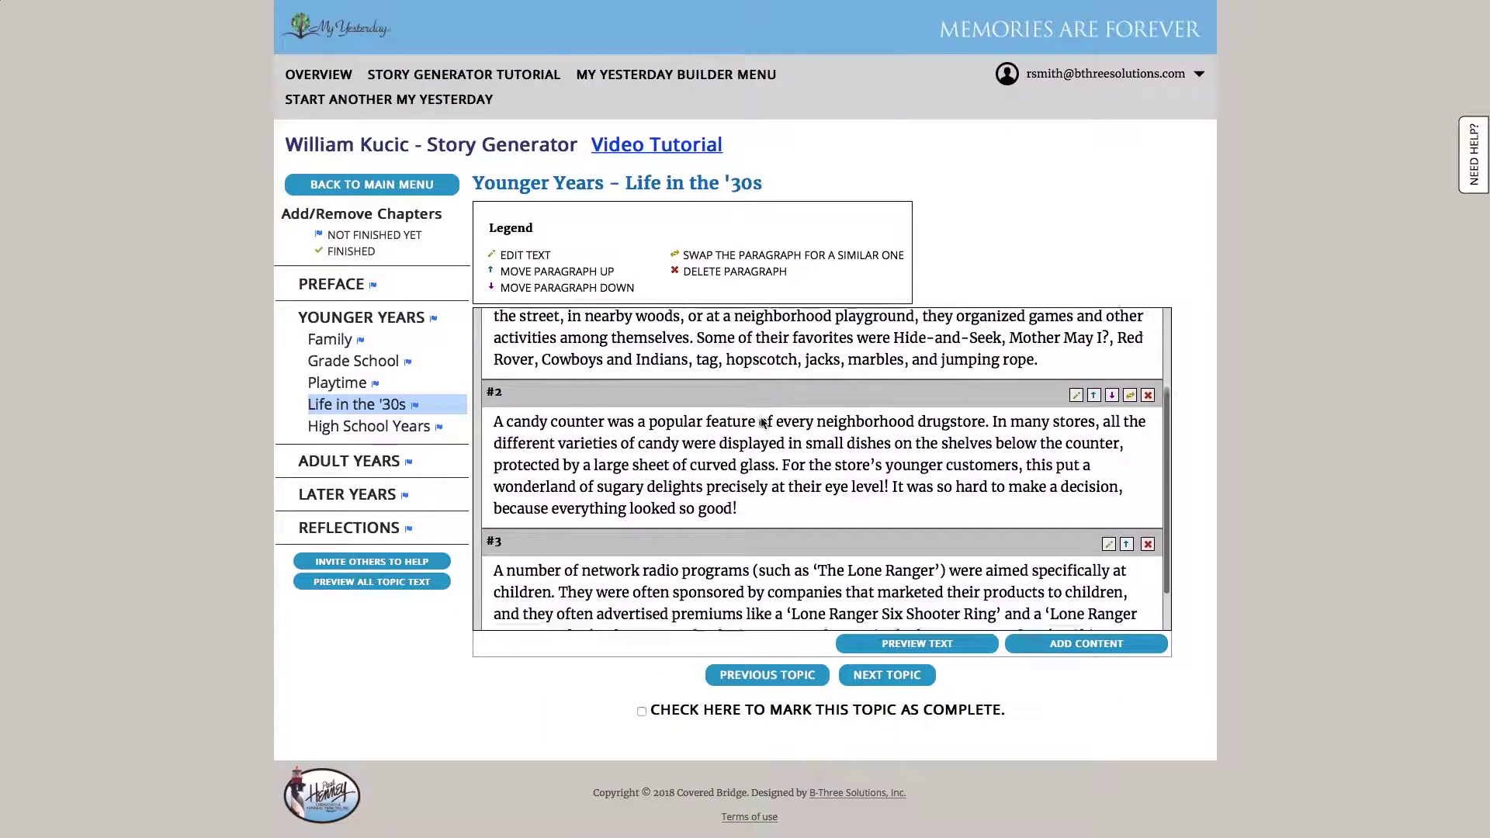
scroll(762, 421, down, 1)
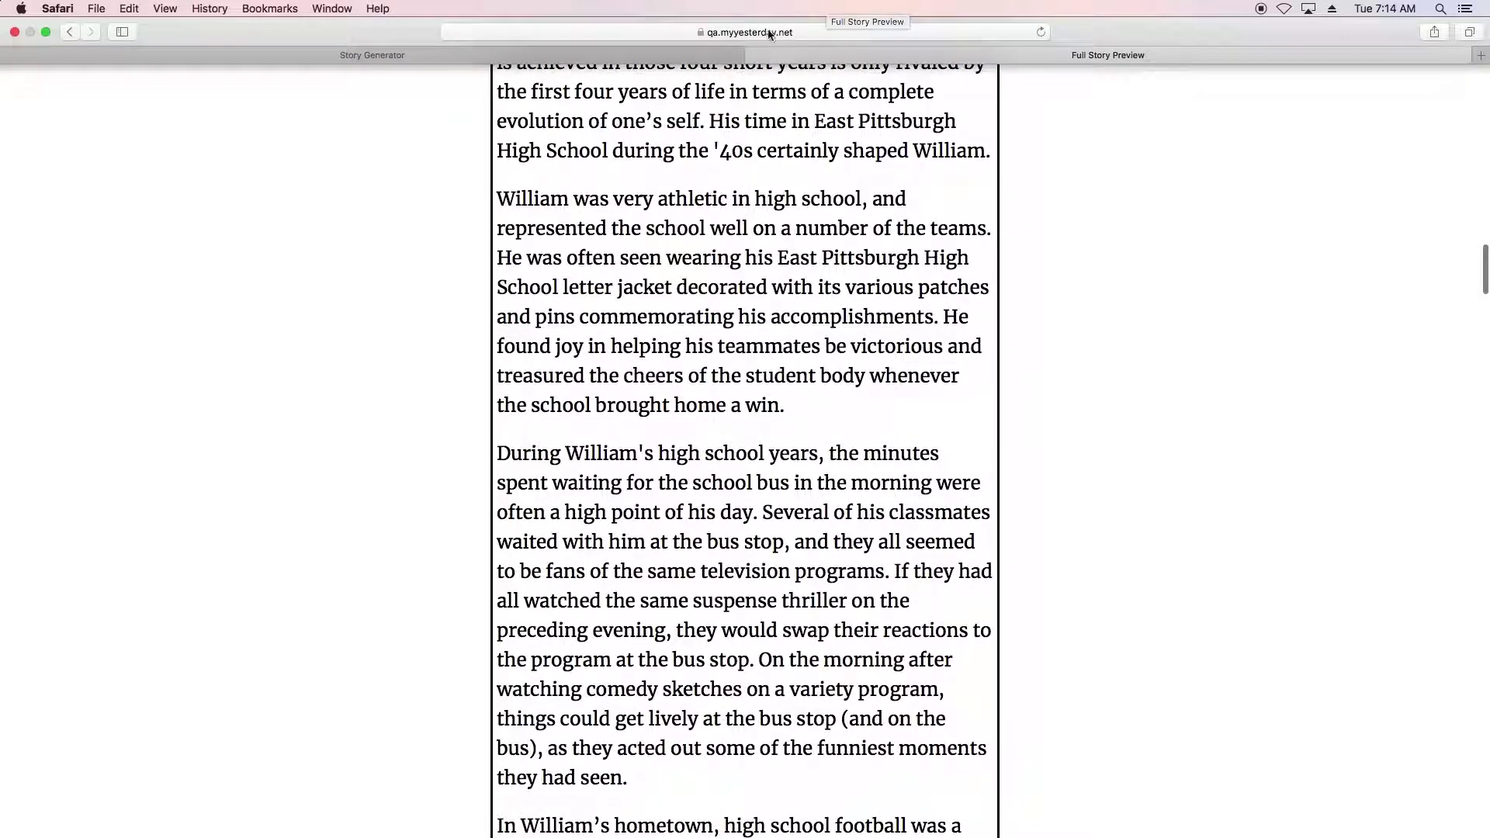
Close the Full Story Preview tab and dismiss the pop-up blocker notice
click(753, 55)
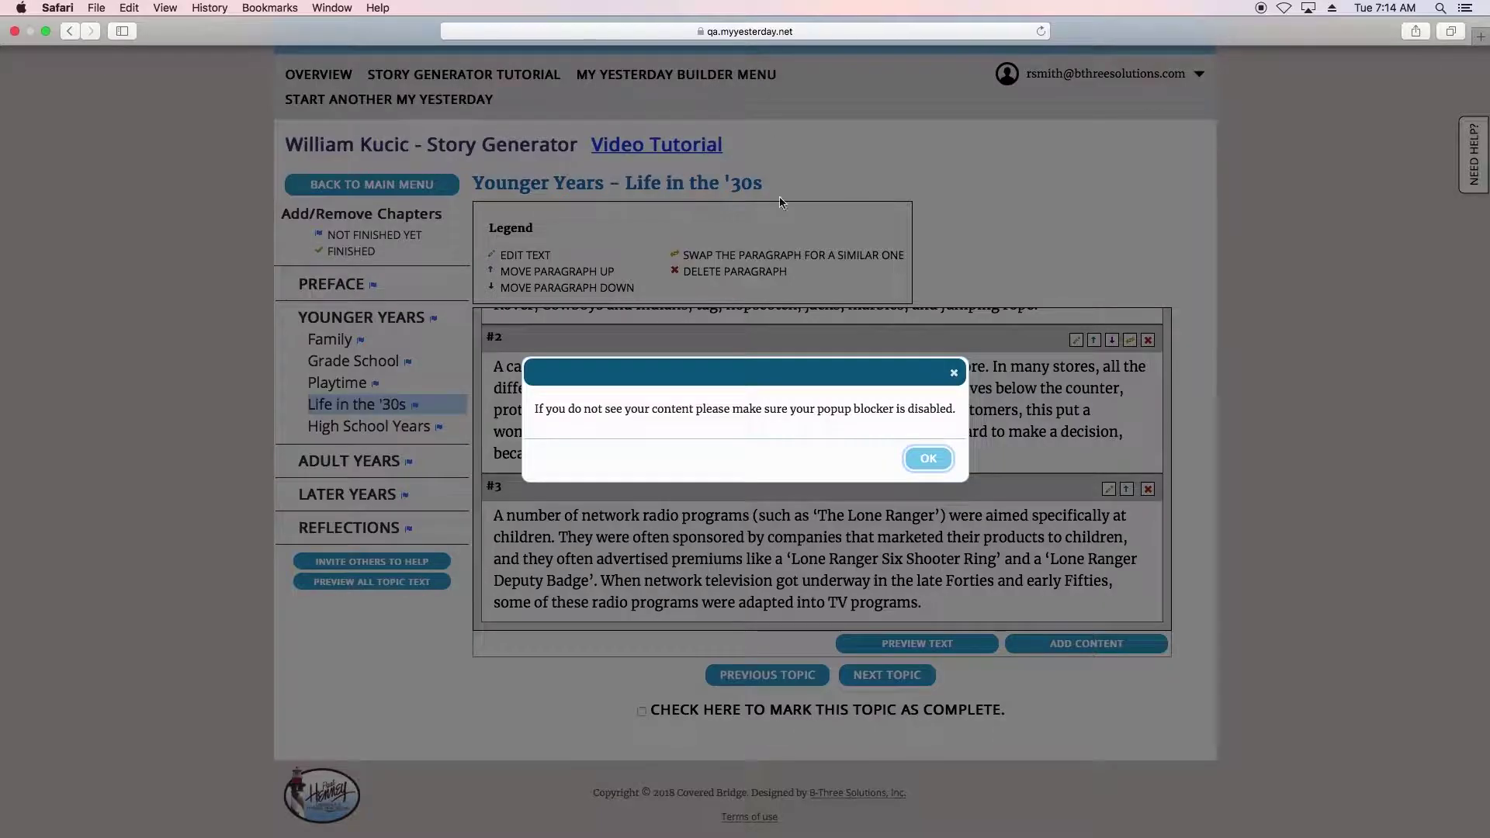
click(929, 458)
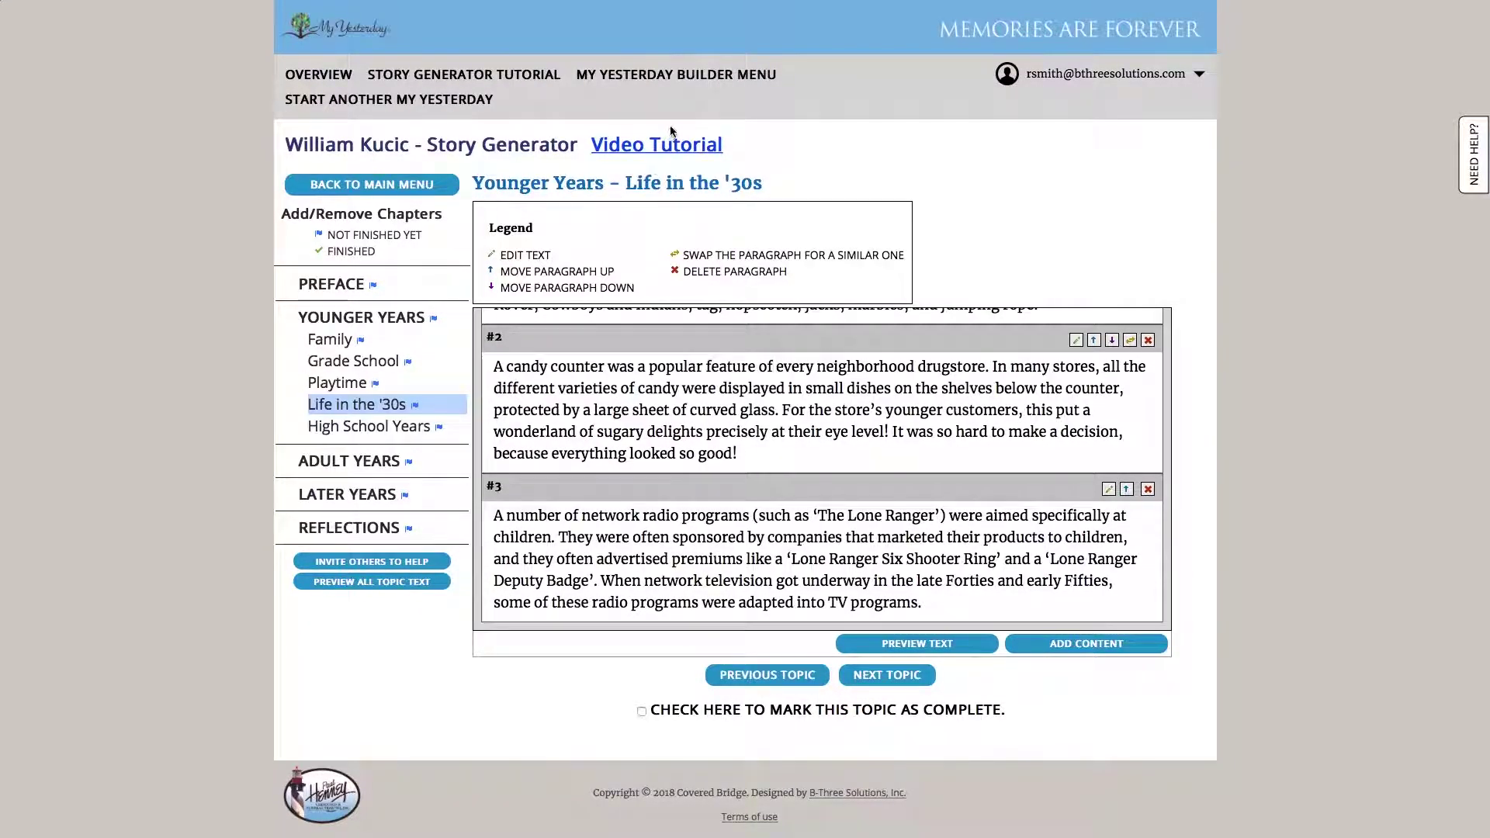
In the Media Library, tag the East Pittsburgh Highschool Football Team photo with High School Years
click(655, 74)
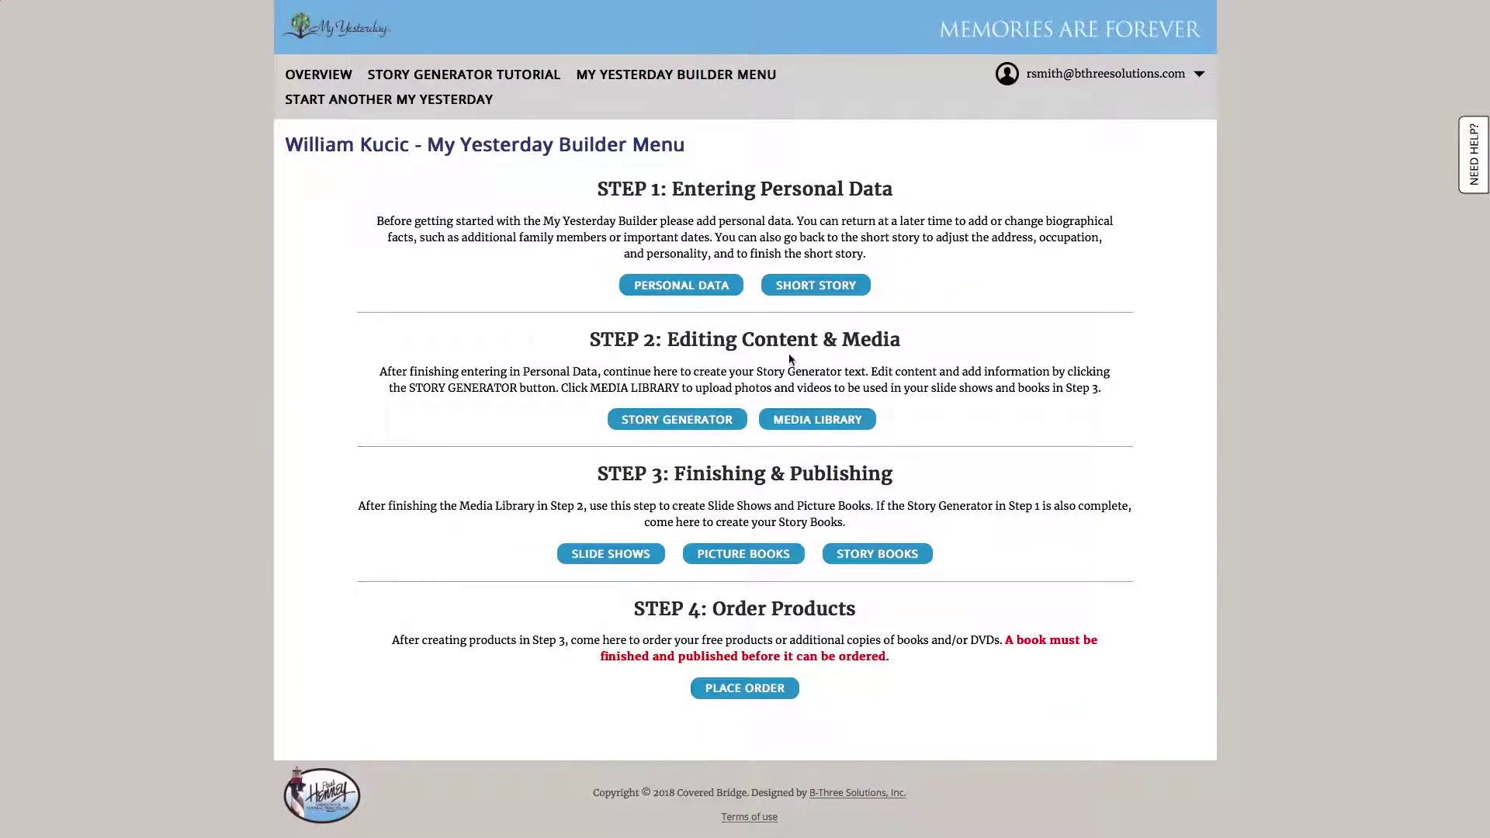
click(806, 432)
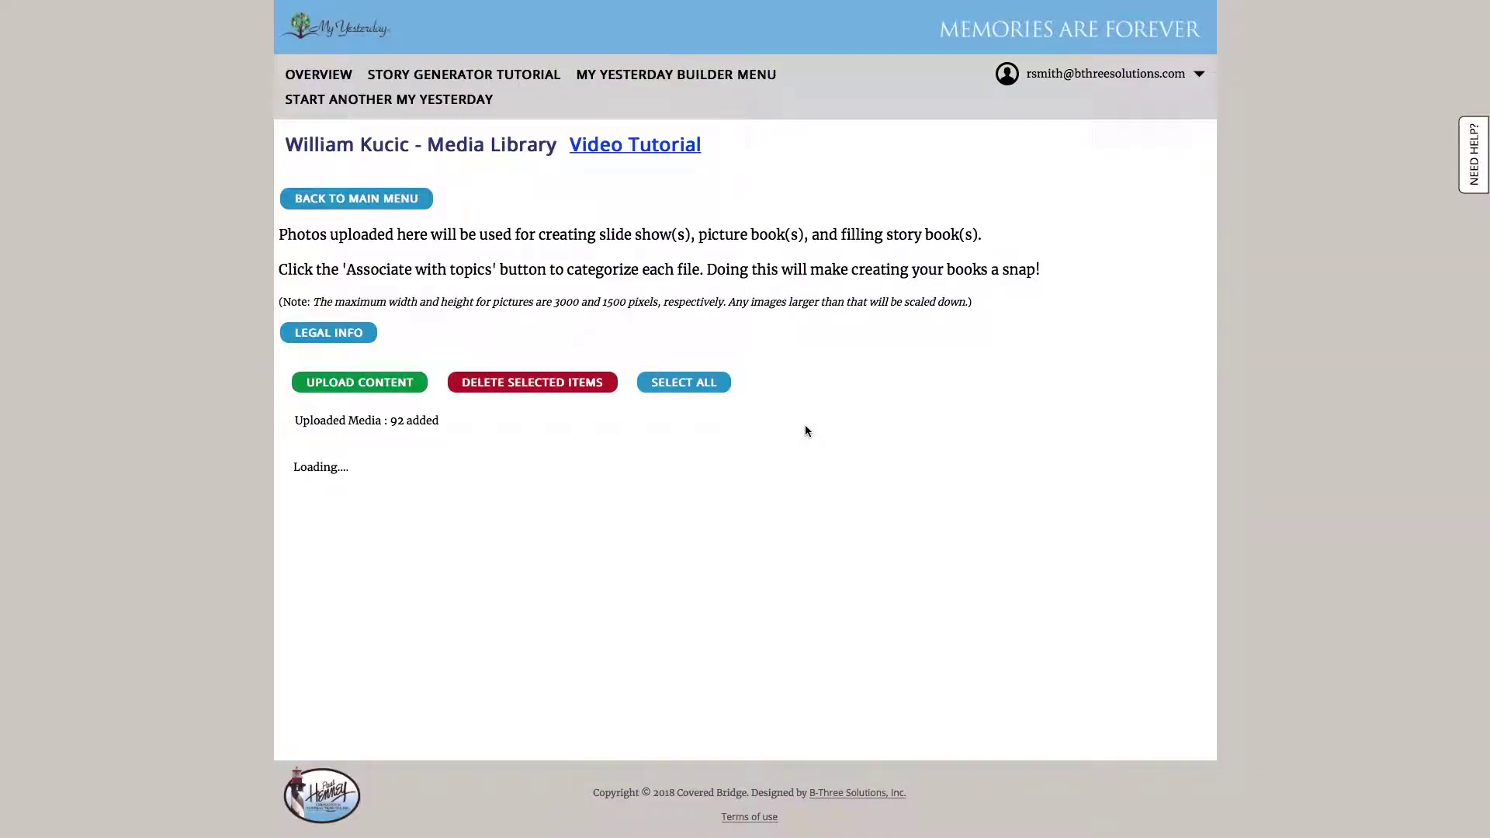
scroll(477, 644, down, 10)
scroll(504, 621, up, 10)
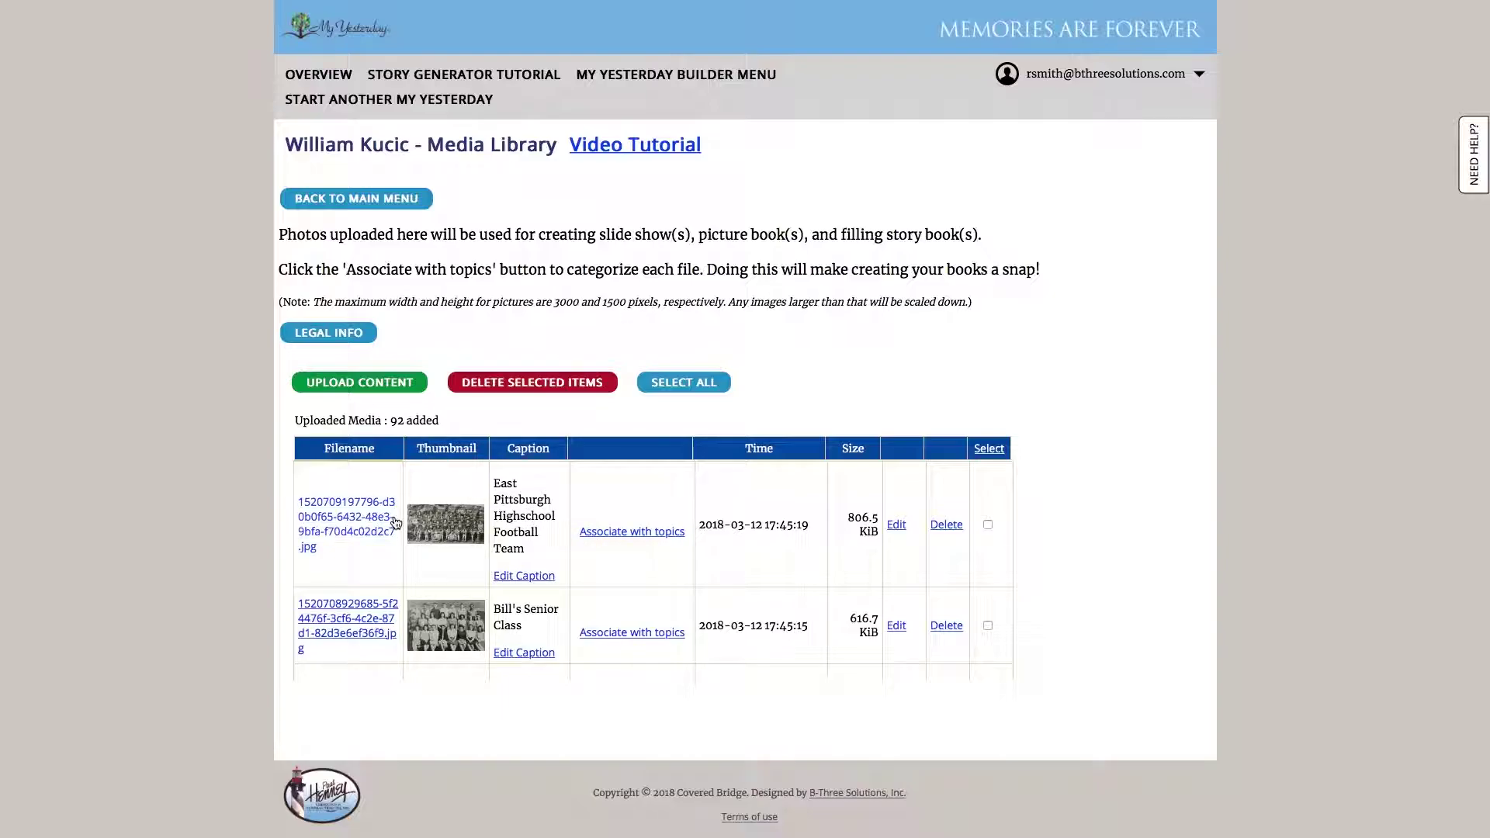
click(621, 533)
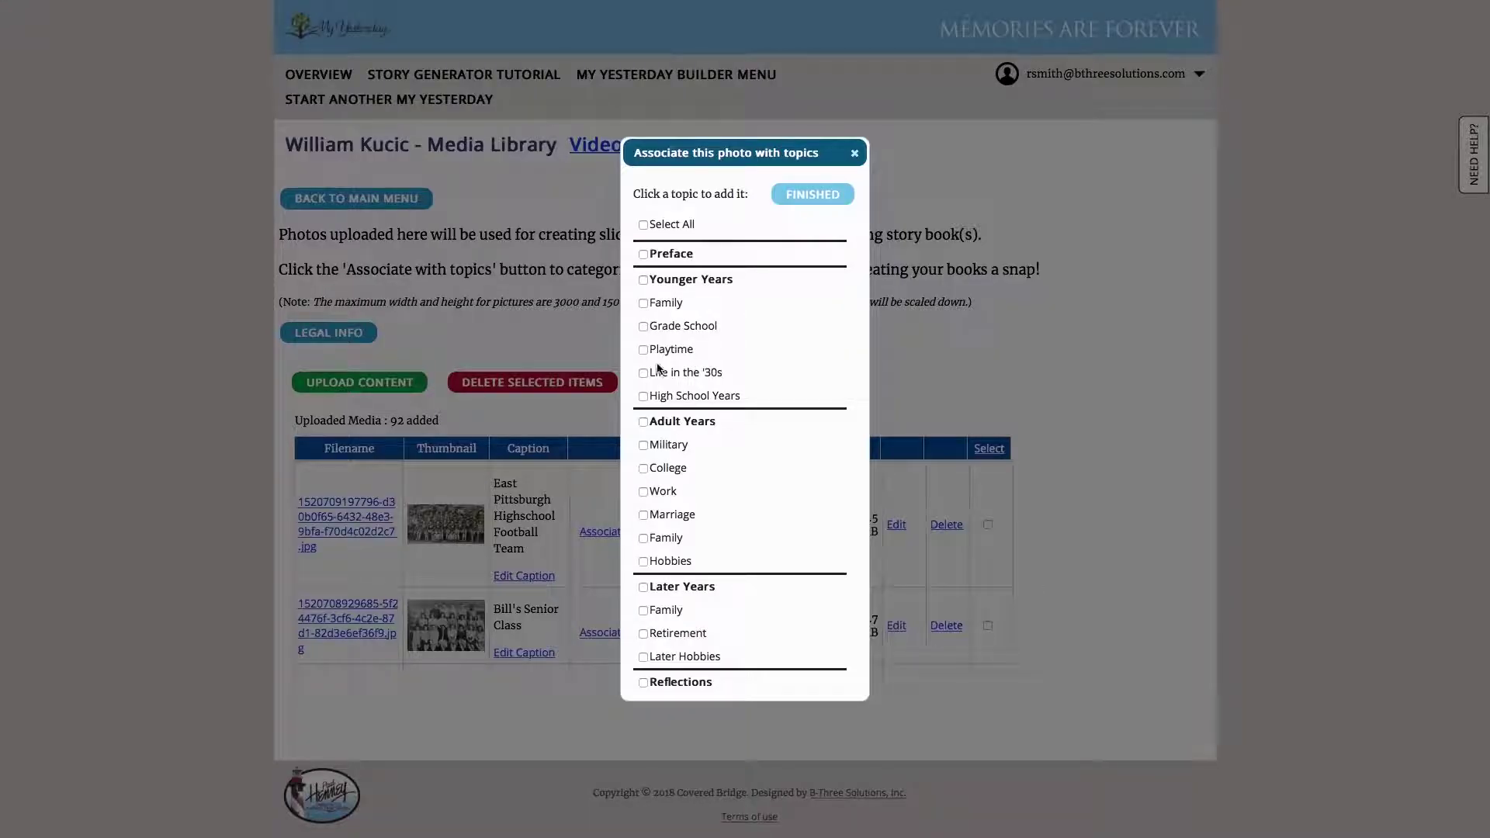
click(644, 397)
click(794, 197)
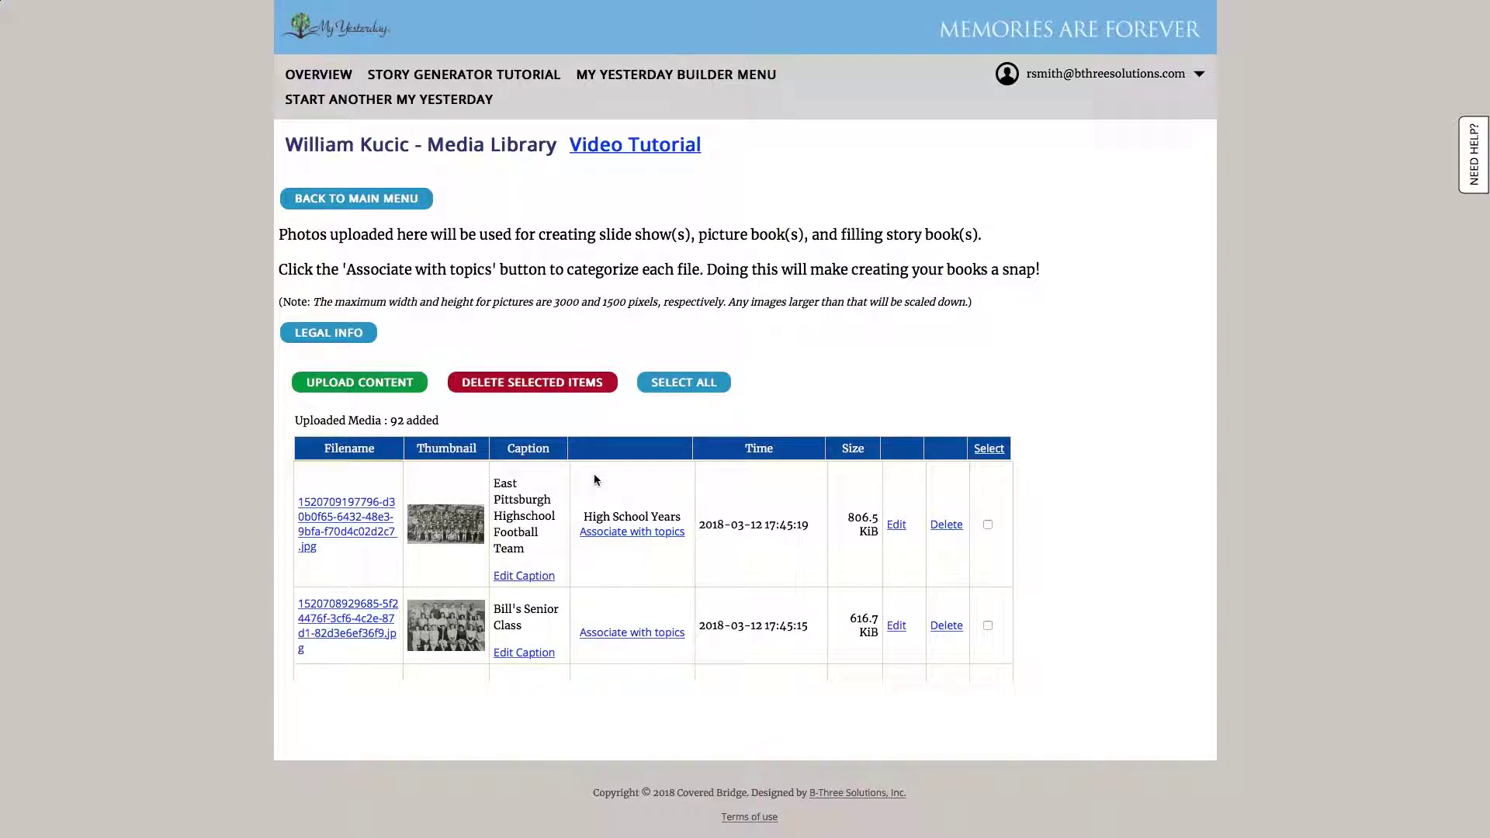
click(332, 198)
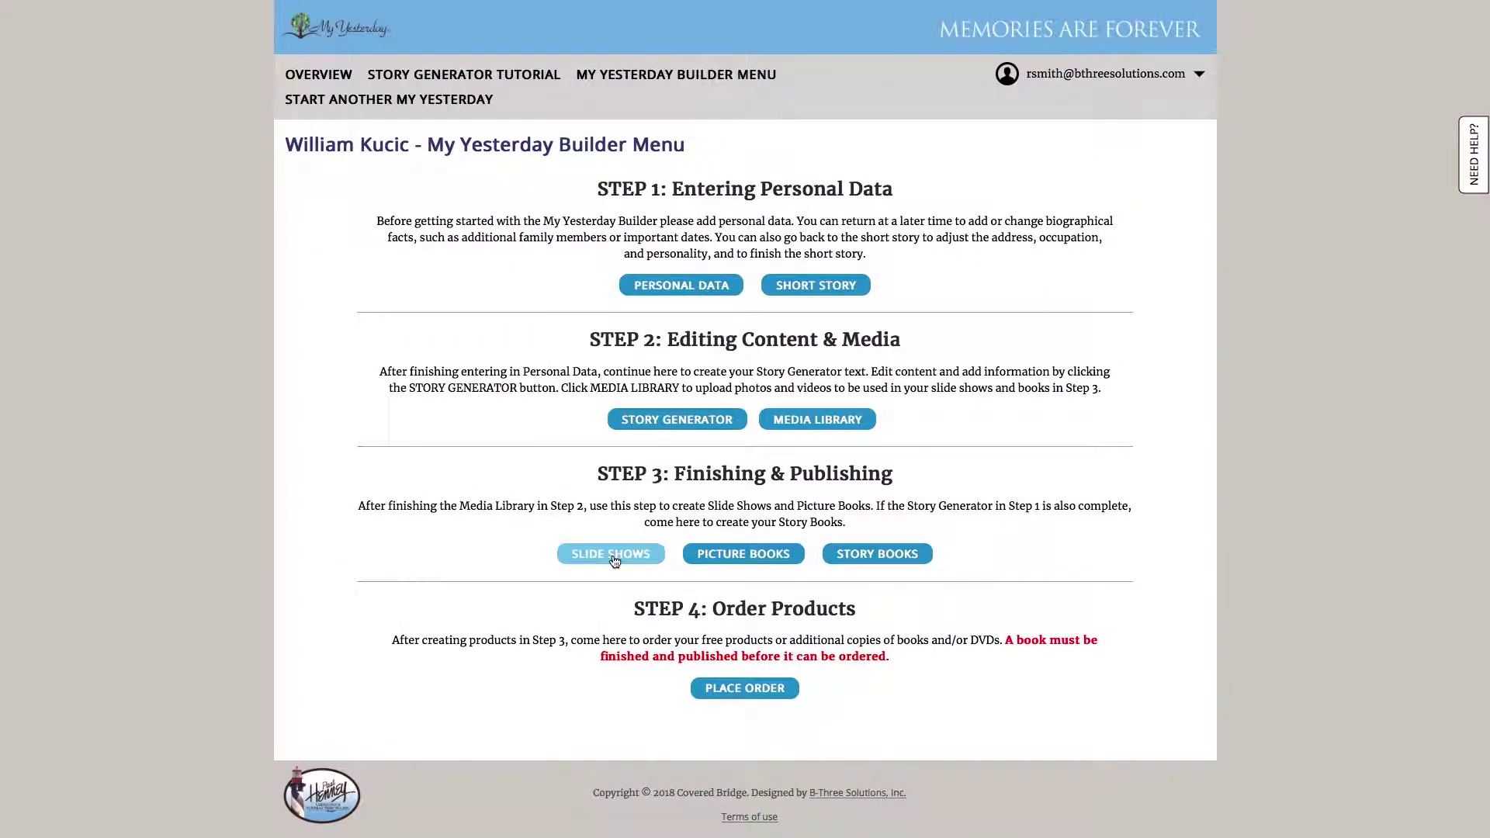
Create a new slide show named 'Bills Slideshow' from the Slide Shows manager
click(614, 561)
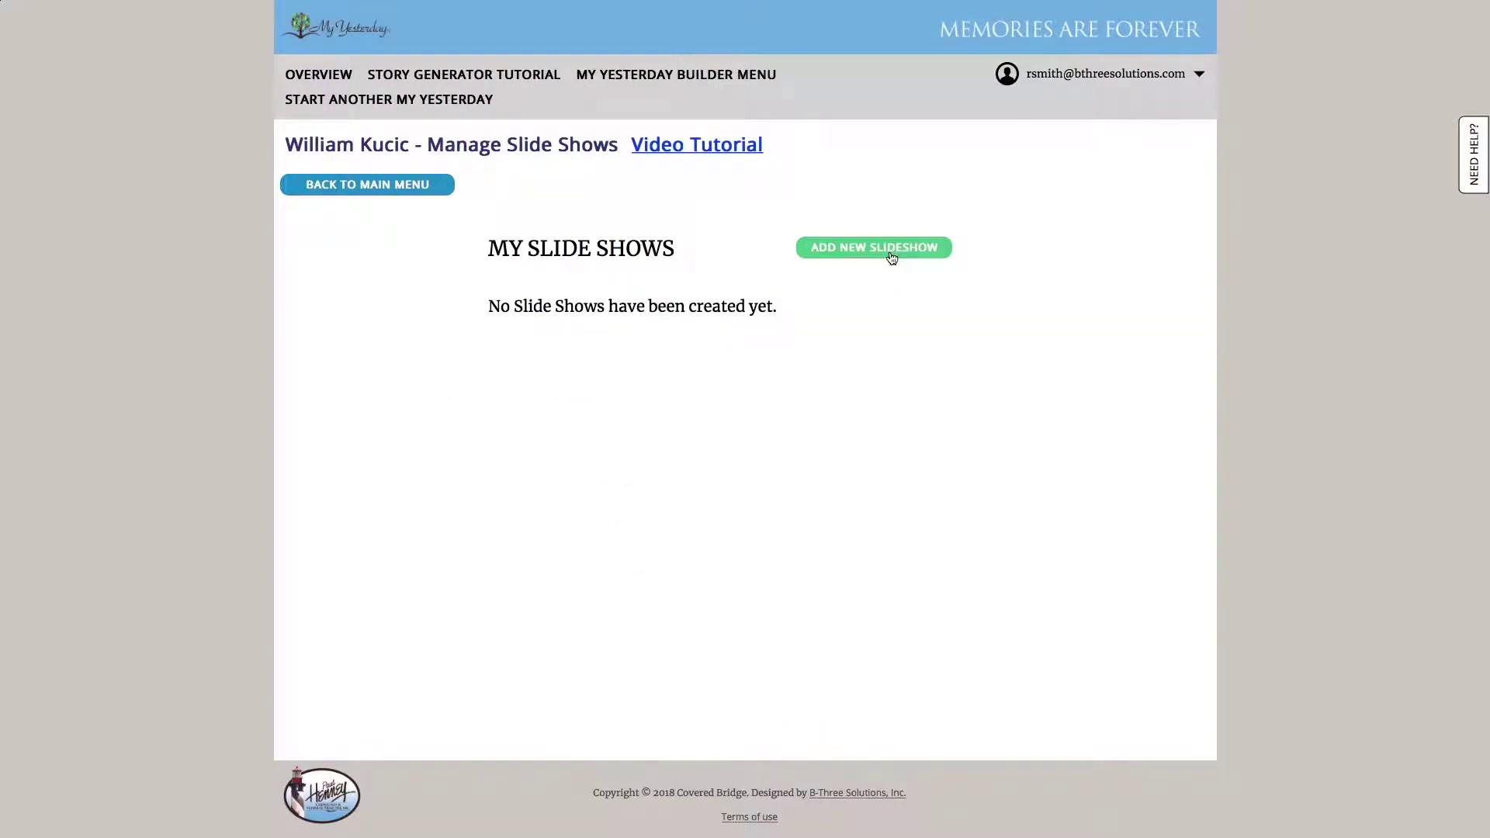
click(892, 250)
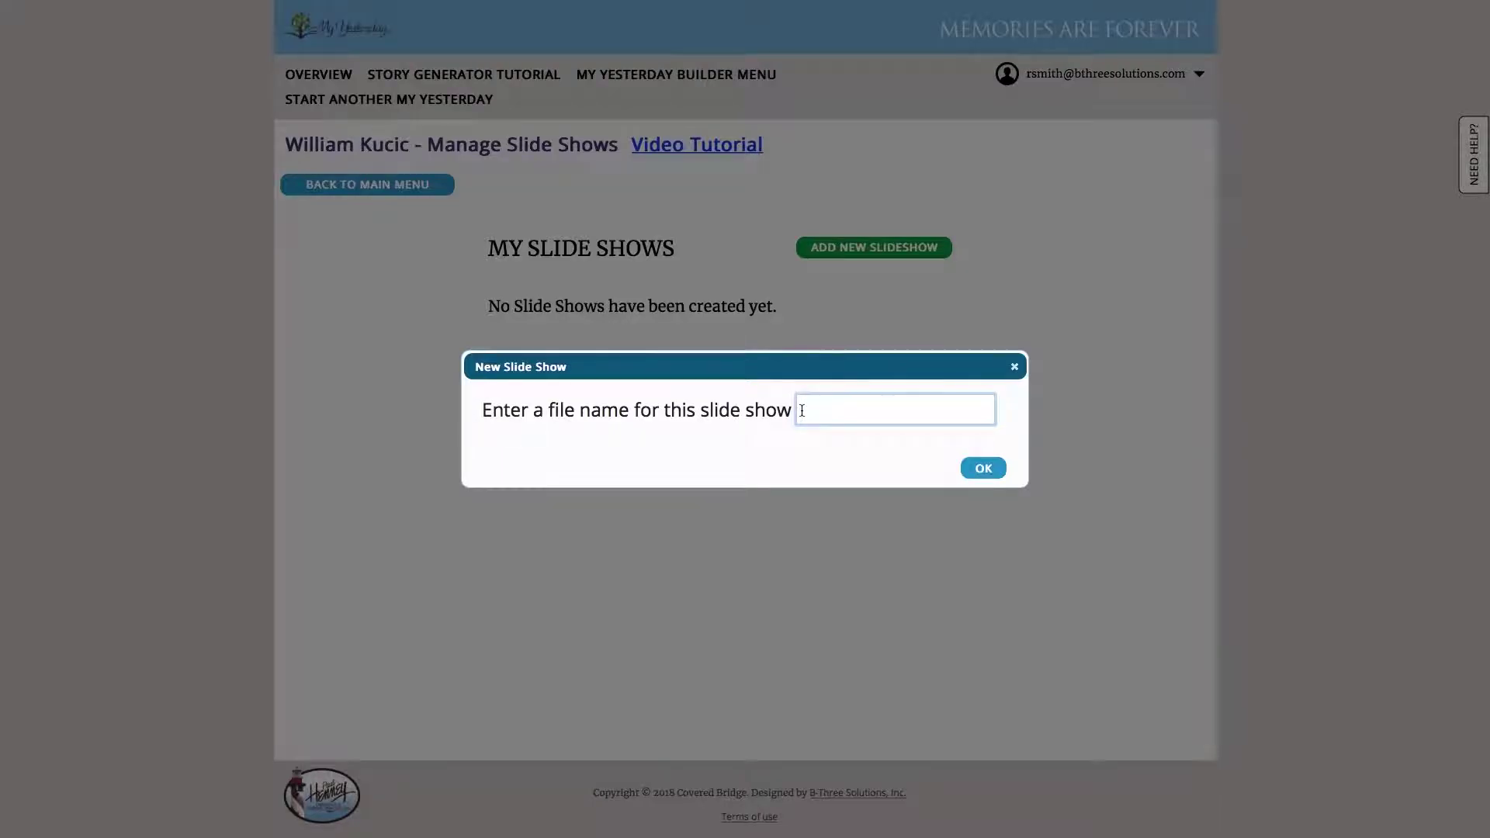
text(Bills Slideshow)
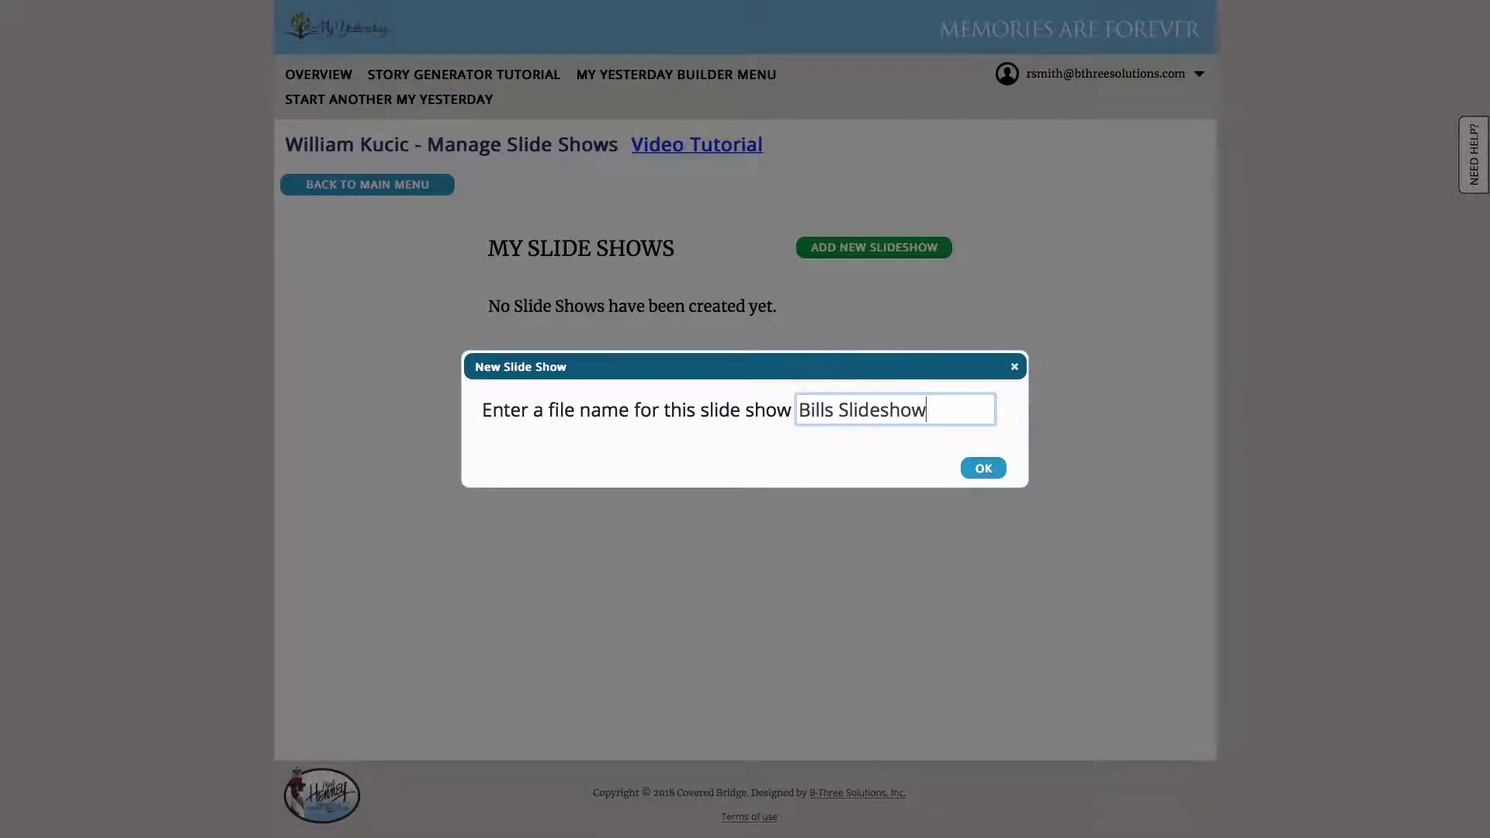
click(984, 467)
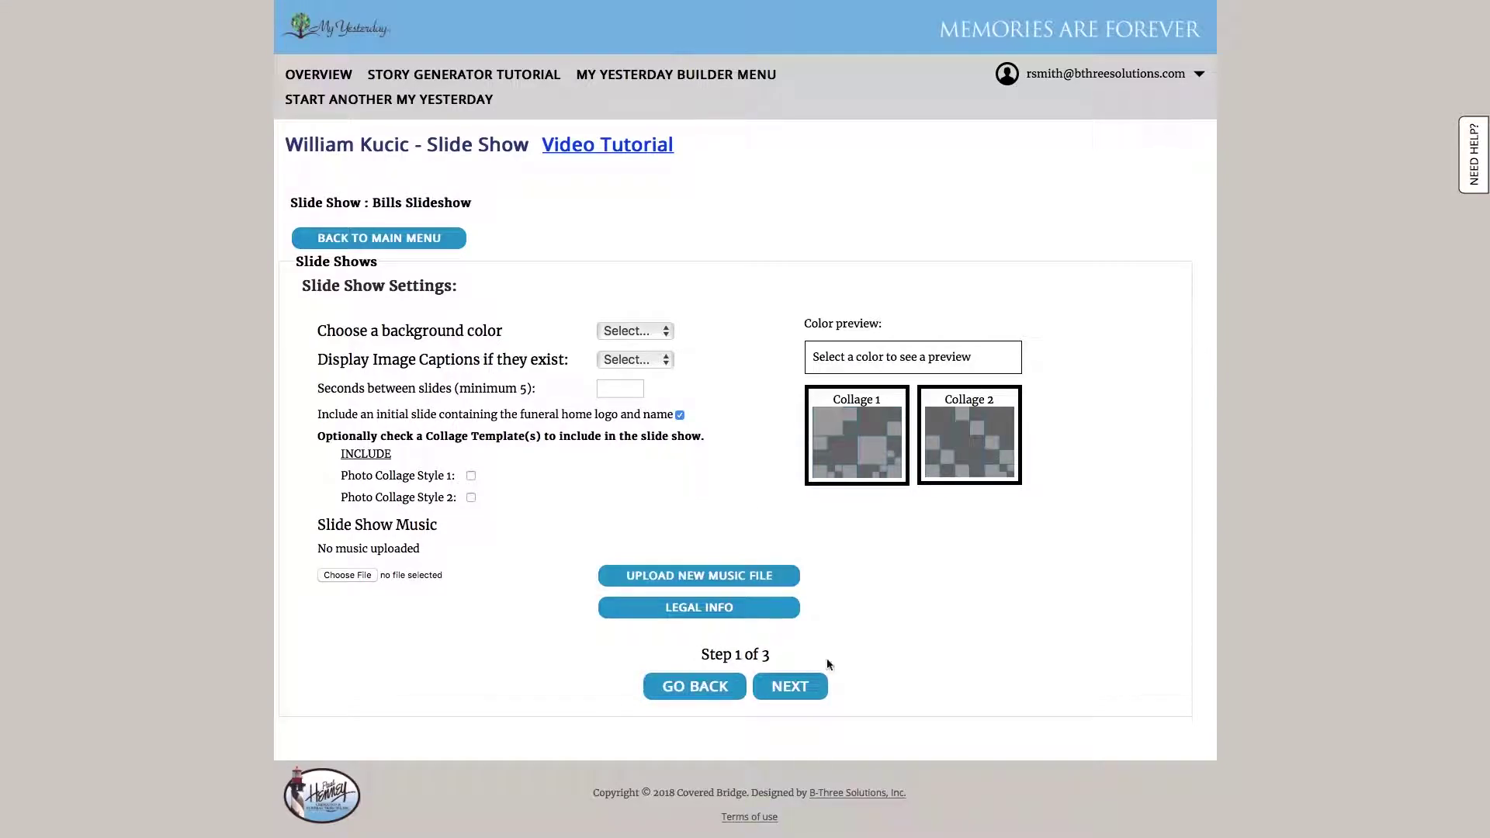
Use a Black background, show captions, 5 seconds per slide, and include Photo Collage Style 1
click(667, 335)
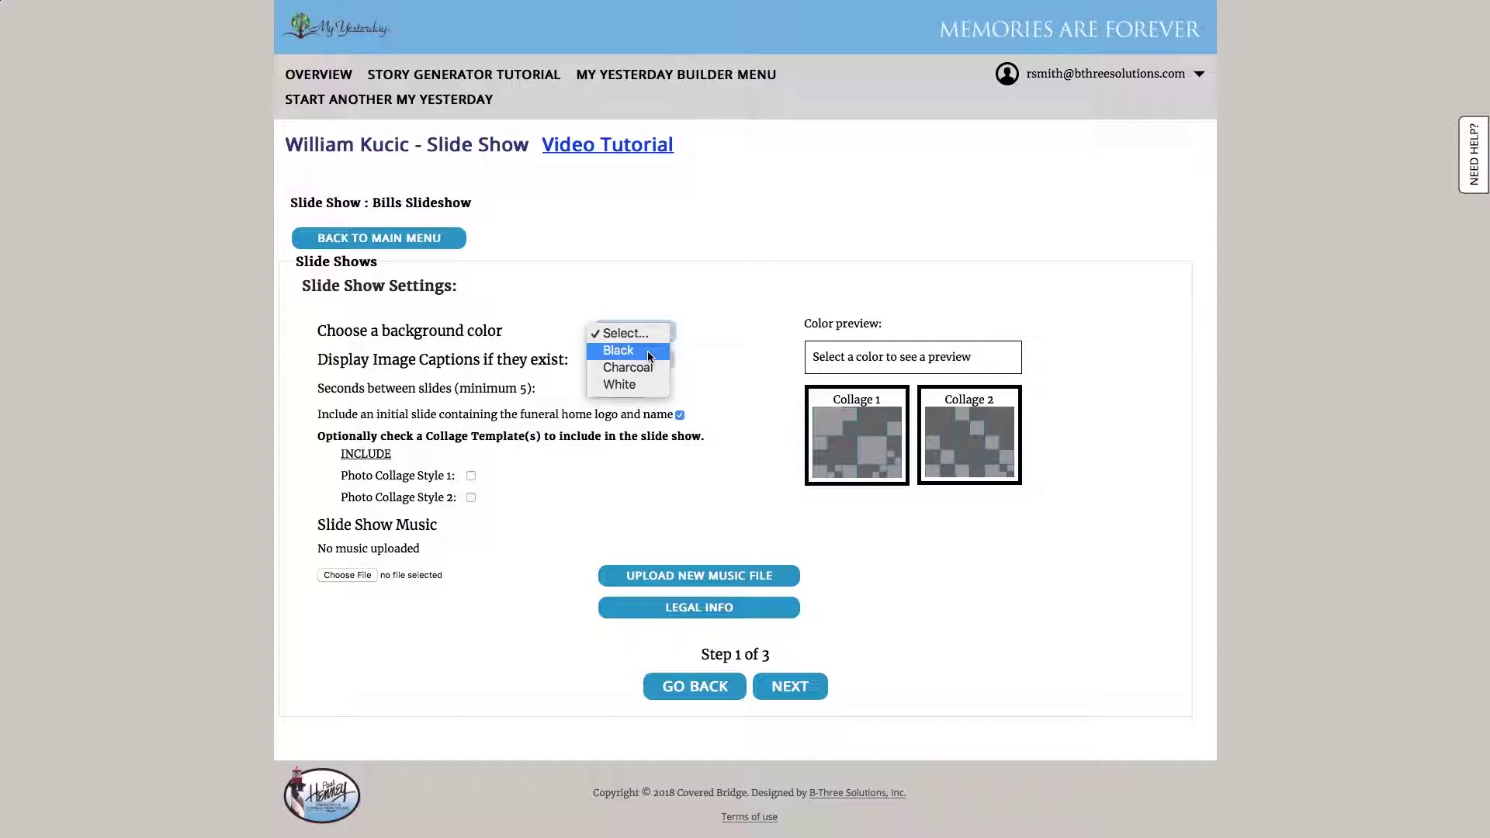
click(654, 351)
click(658, 362)
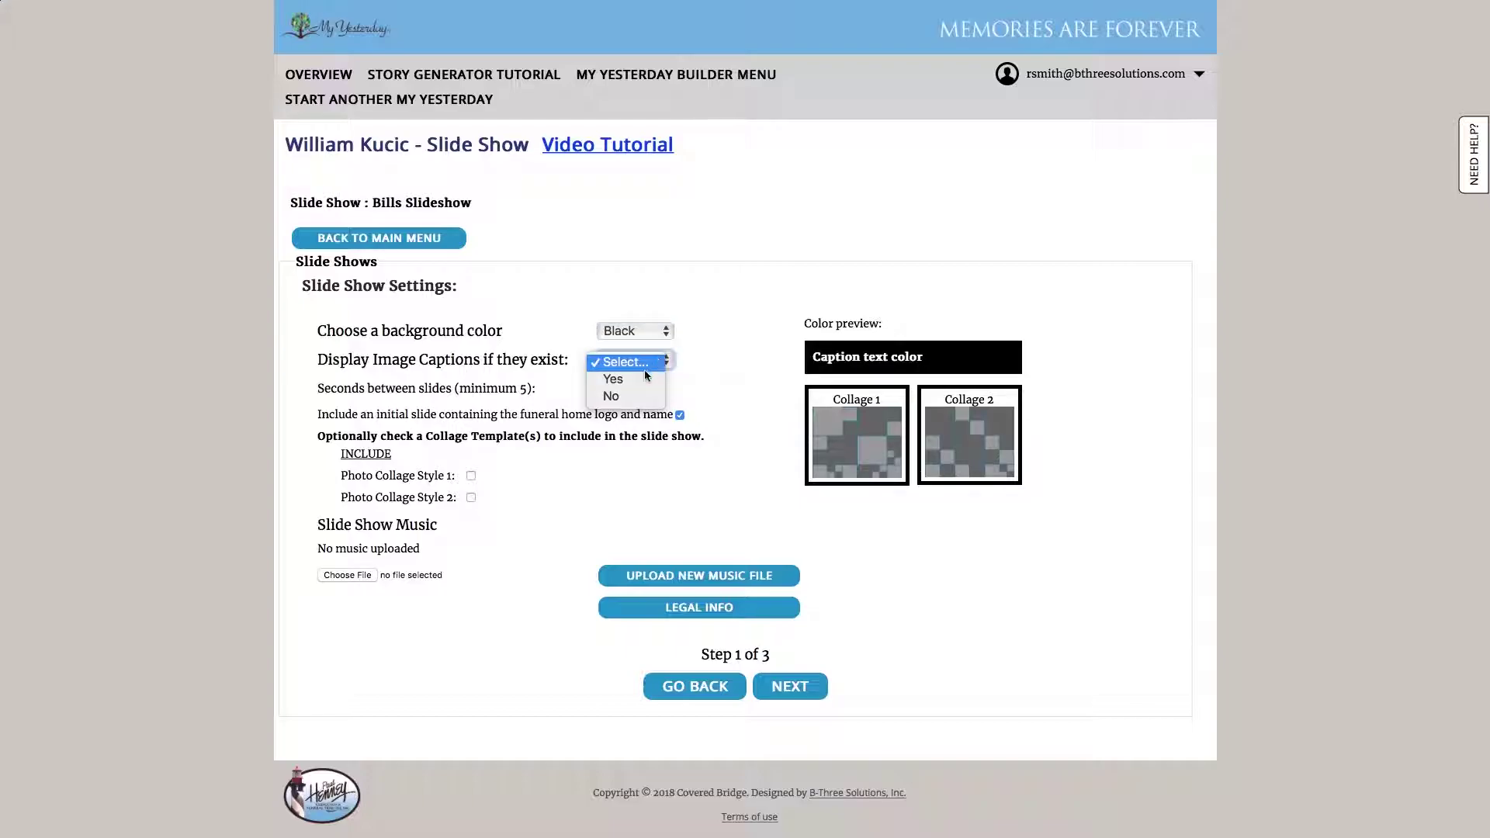
click(643, 380)
click(637, 386)
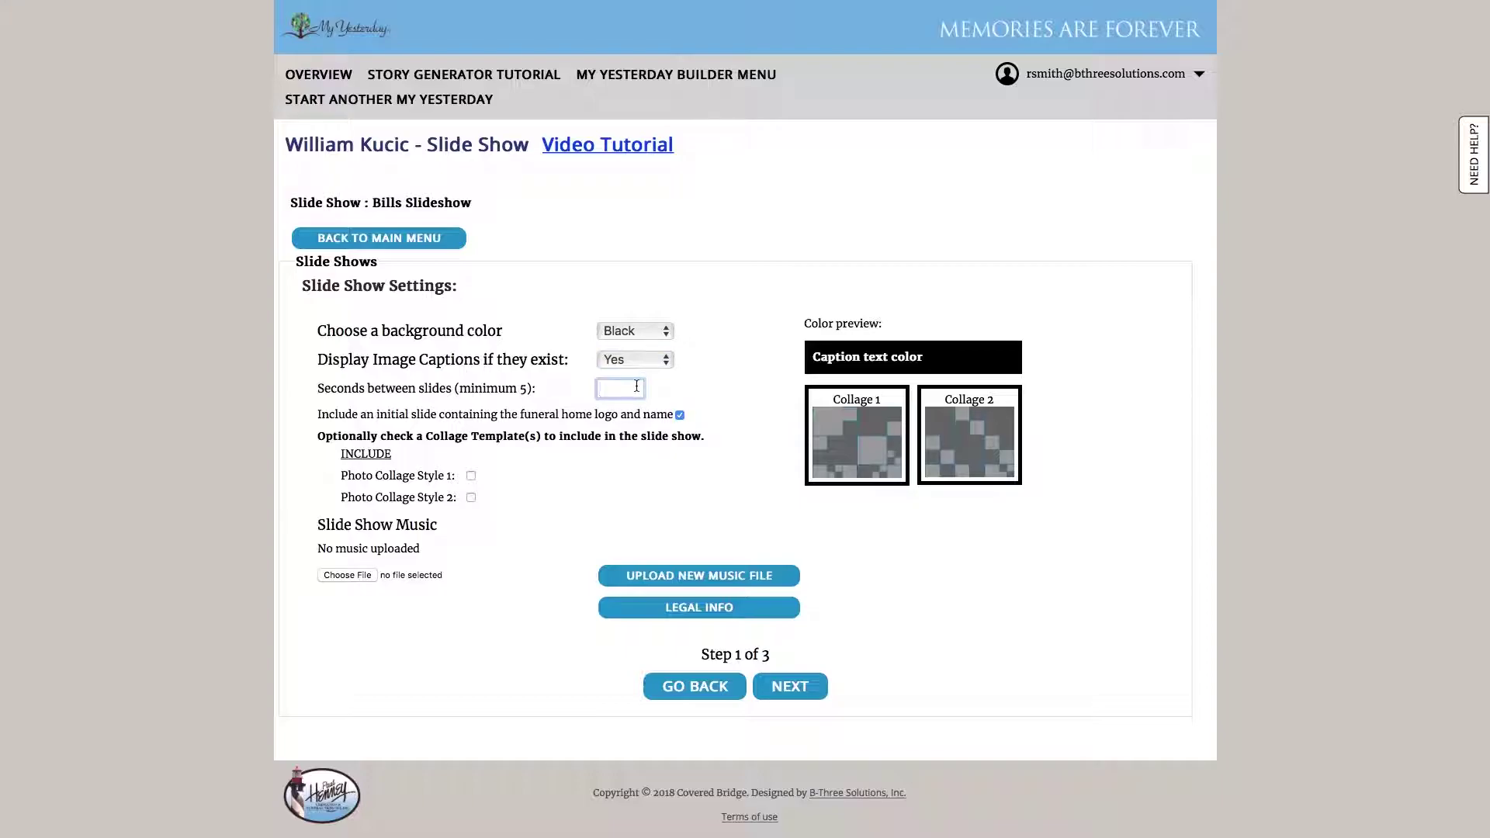
text(5)
click(469, 475)
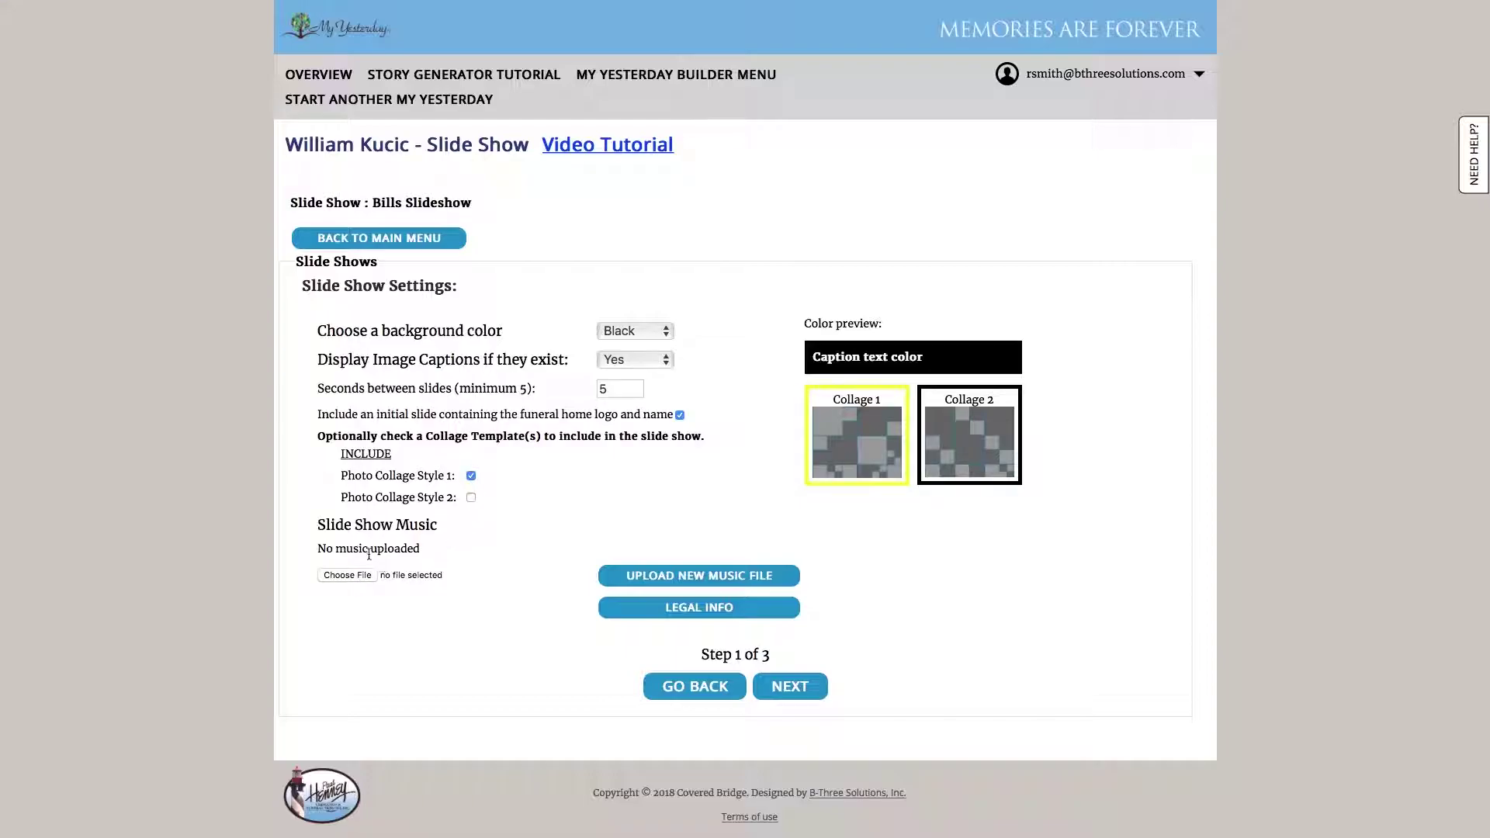
Add the family, Easter, Disney and remaining photos, placing the honoree-with-kids photo first
click(799, 696)
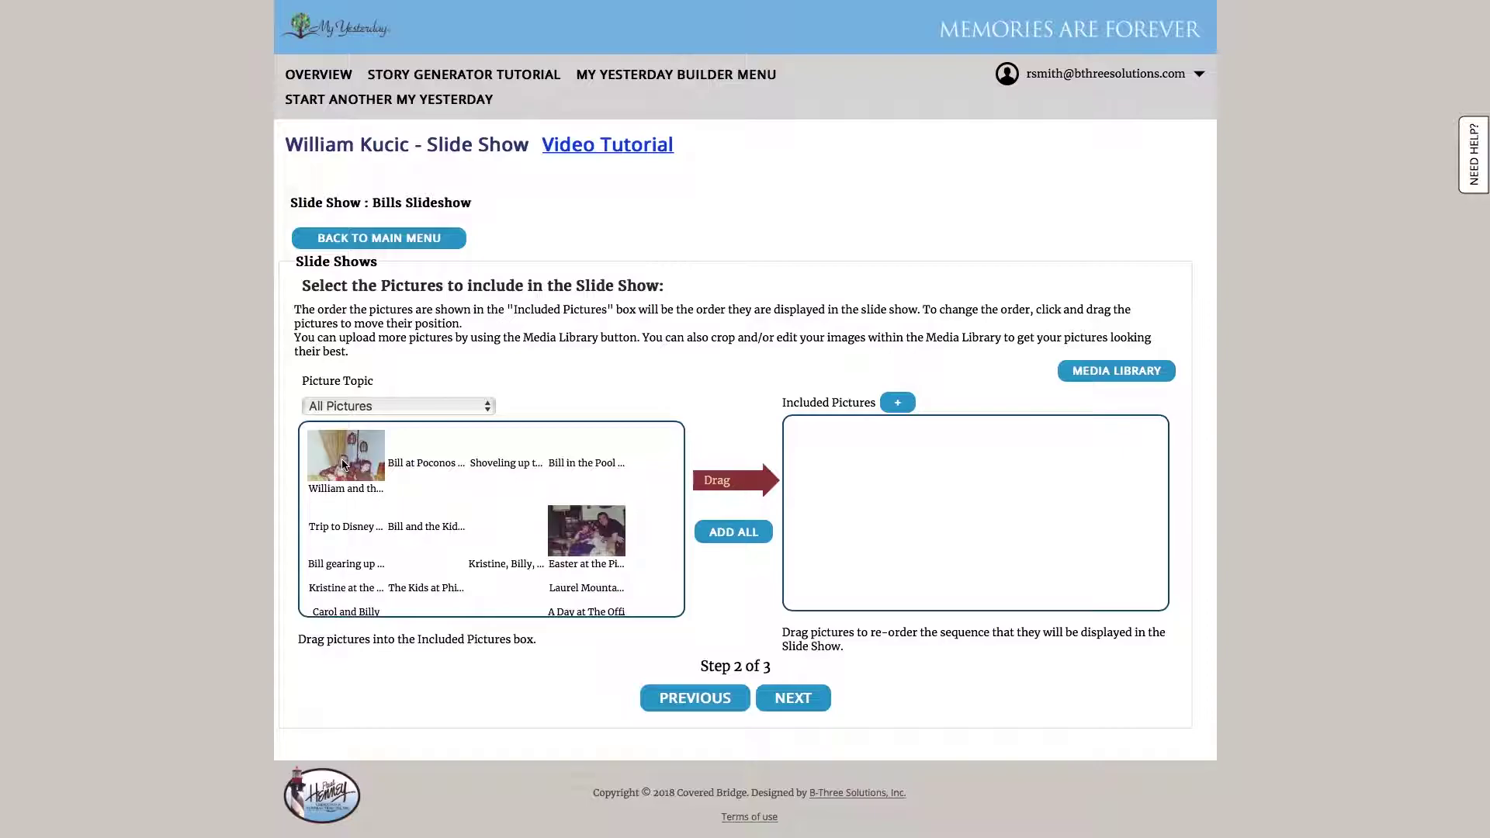
drag(344, 464, 829, 485)
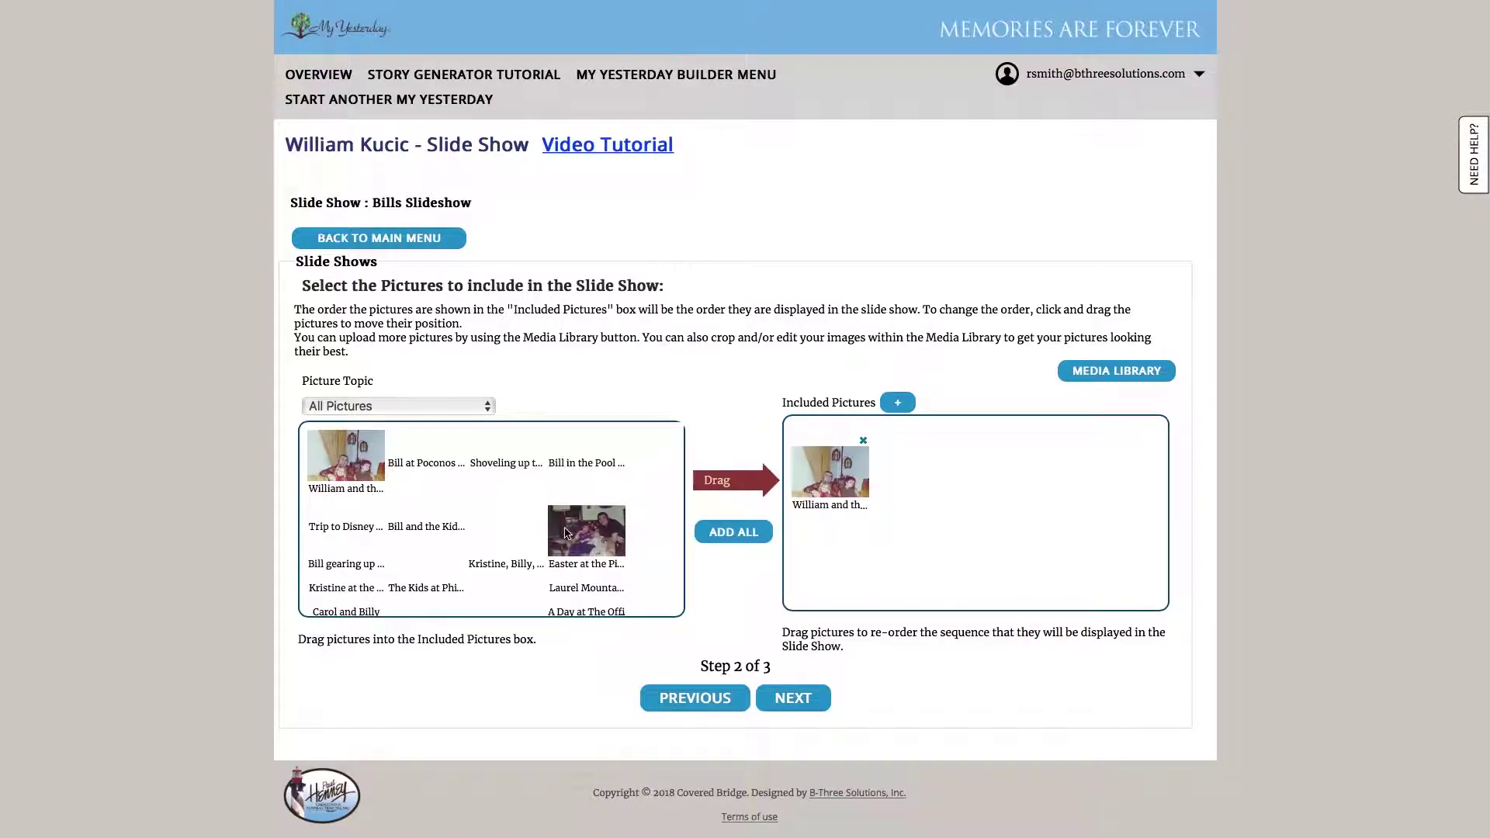
drag(566, 533, 904, 485)
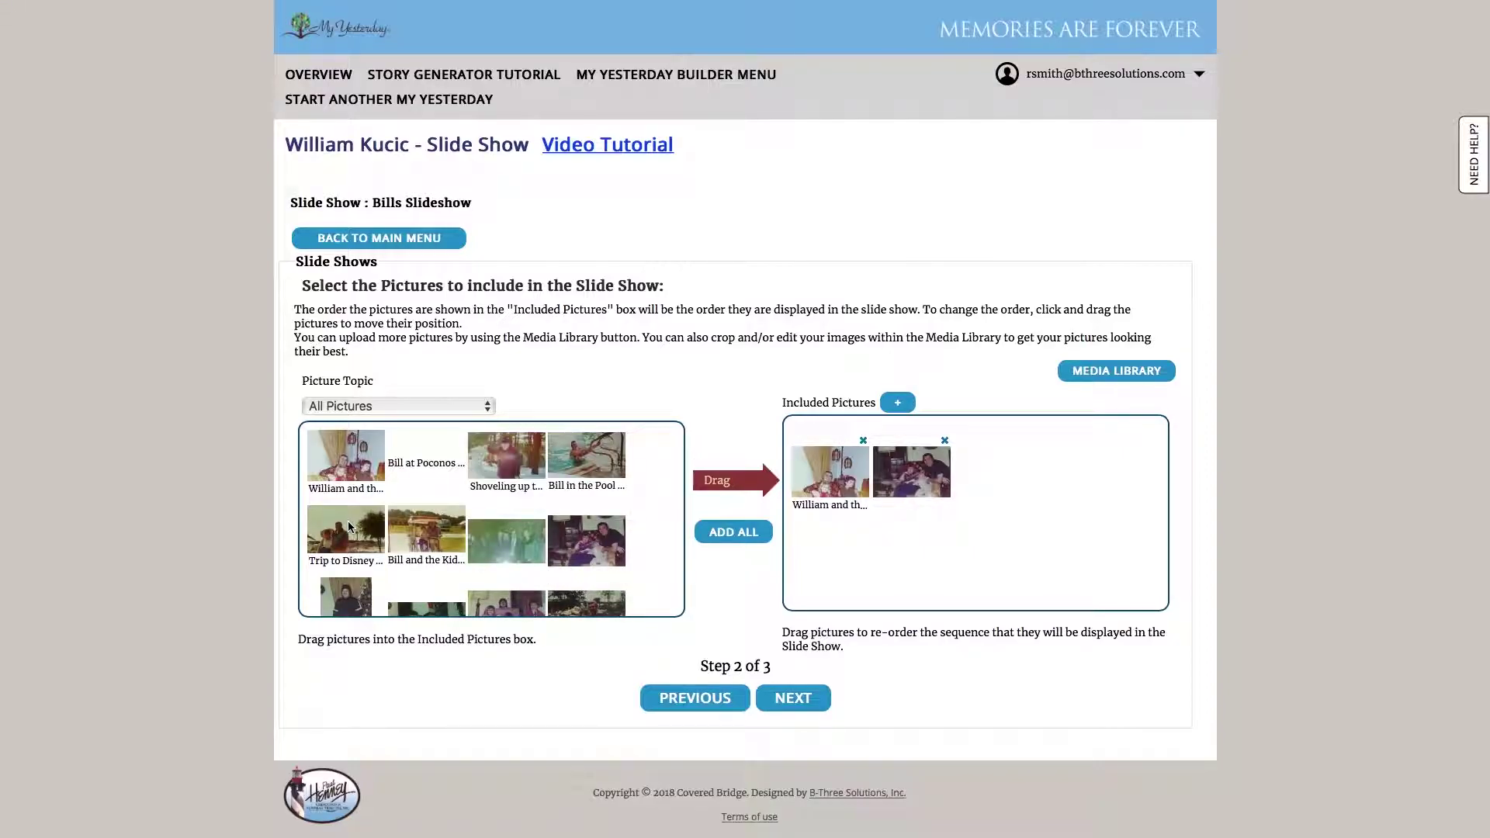
drag(349, 528, 1009, 481)
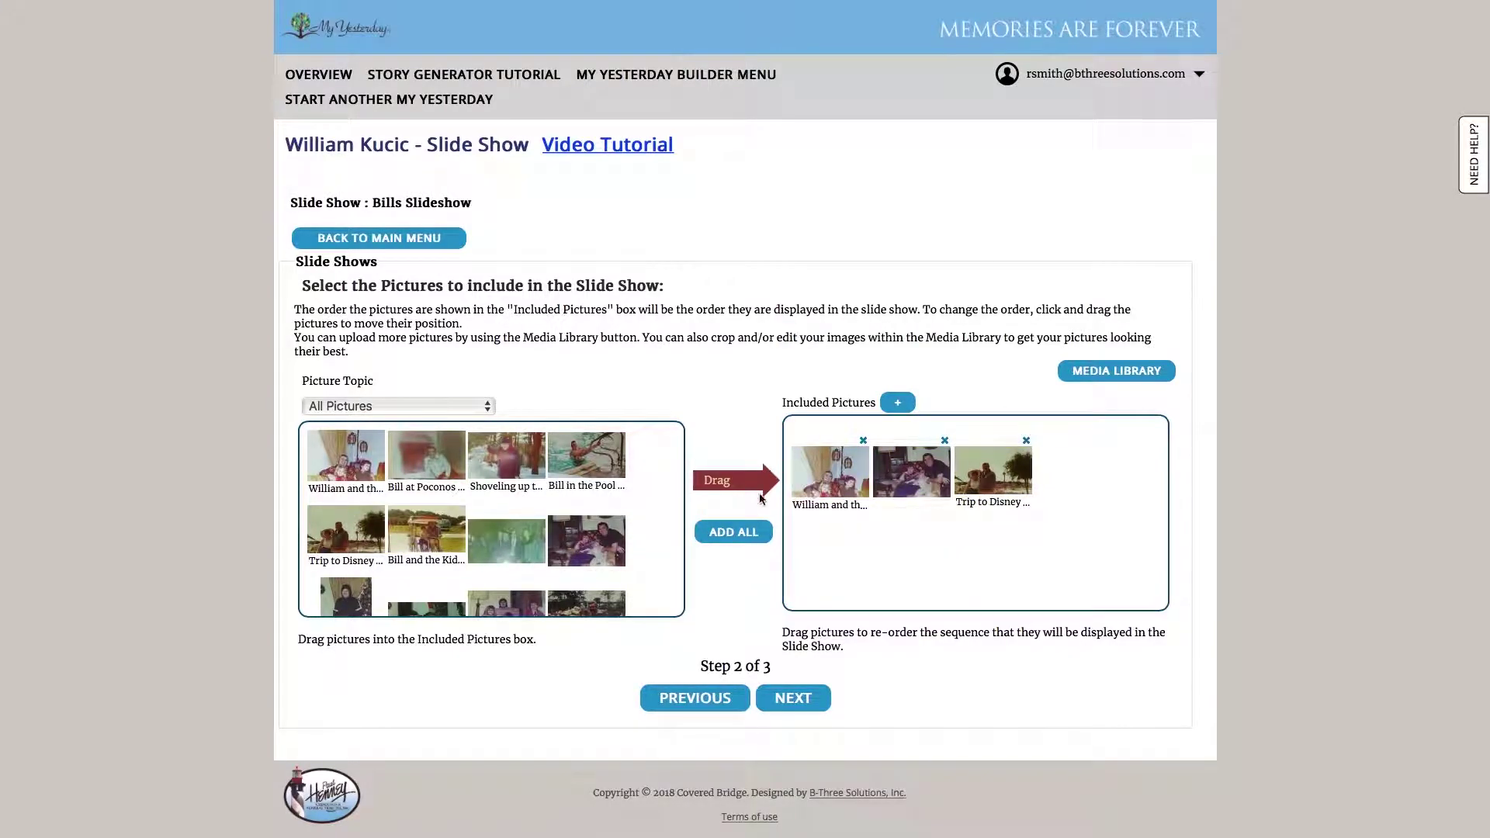
click(730, 536)
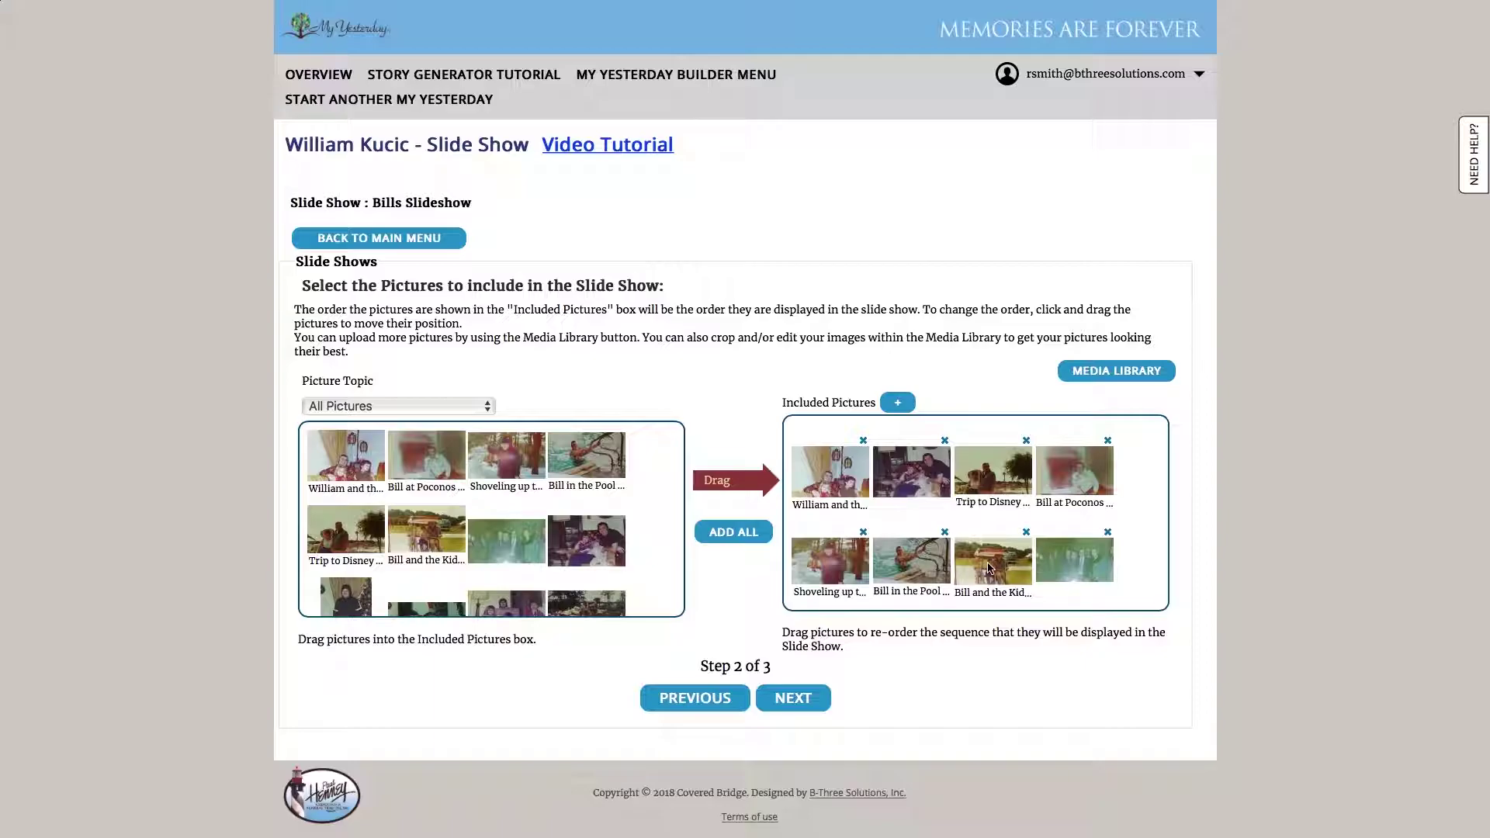
drag(989, 568, 841, 475)
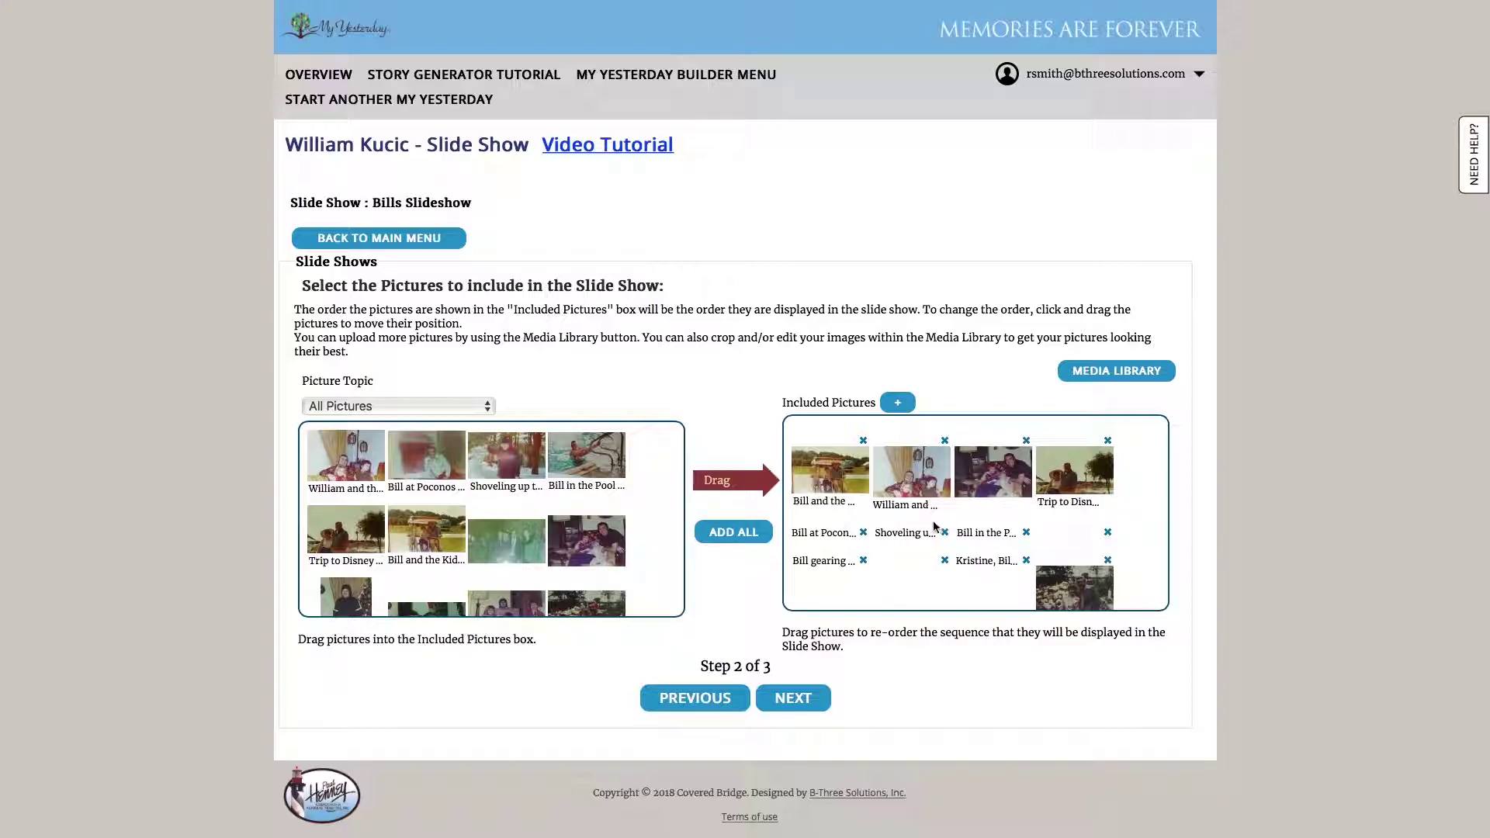
click(792, 699)
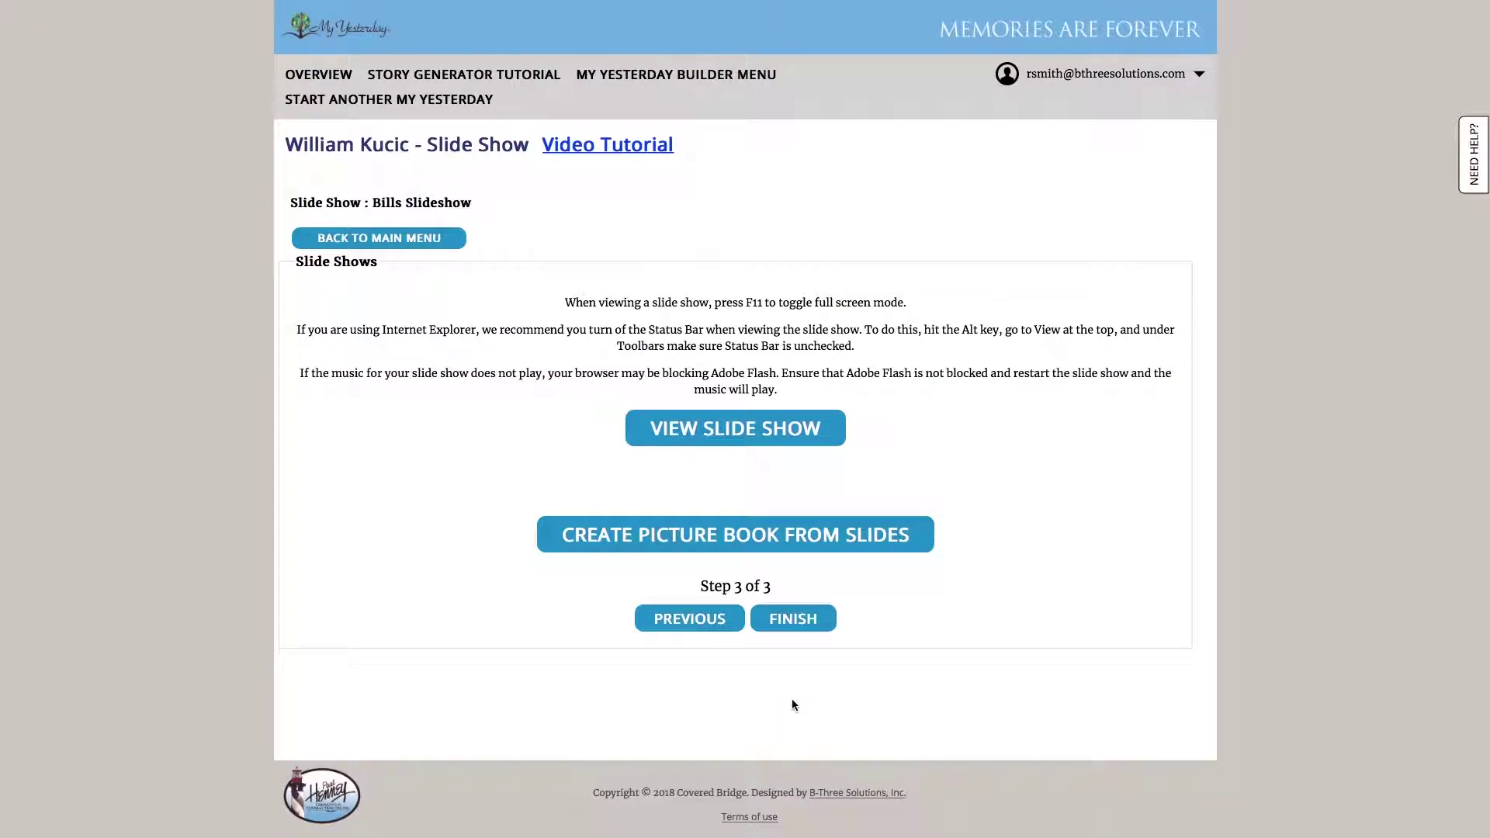
Play Bills Slideshow, enlarge its window, then close it and return the browser to full screen
click(796, 444)
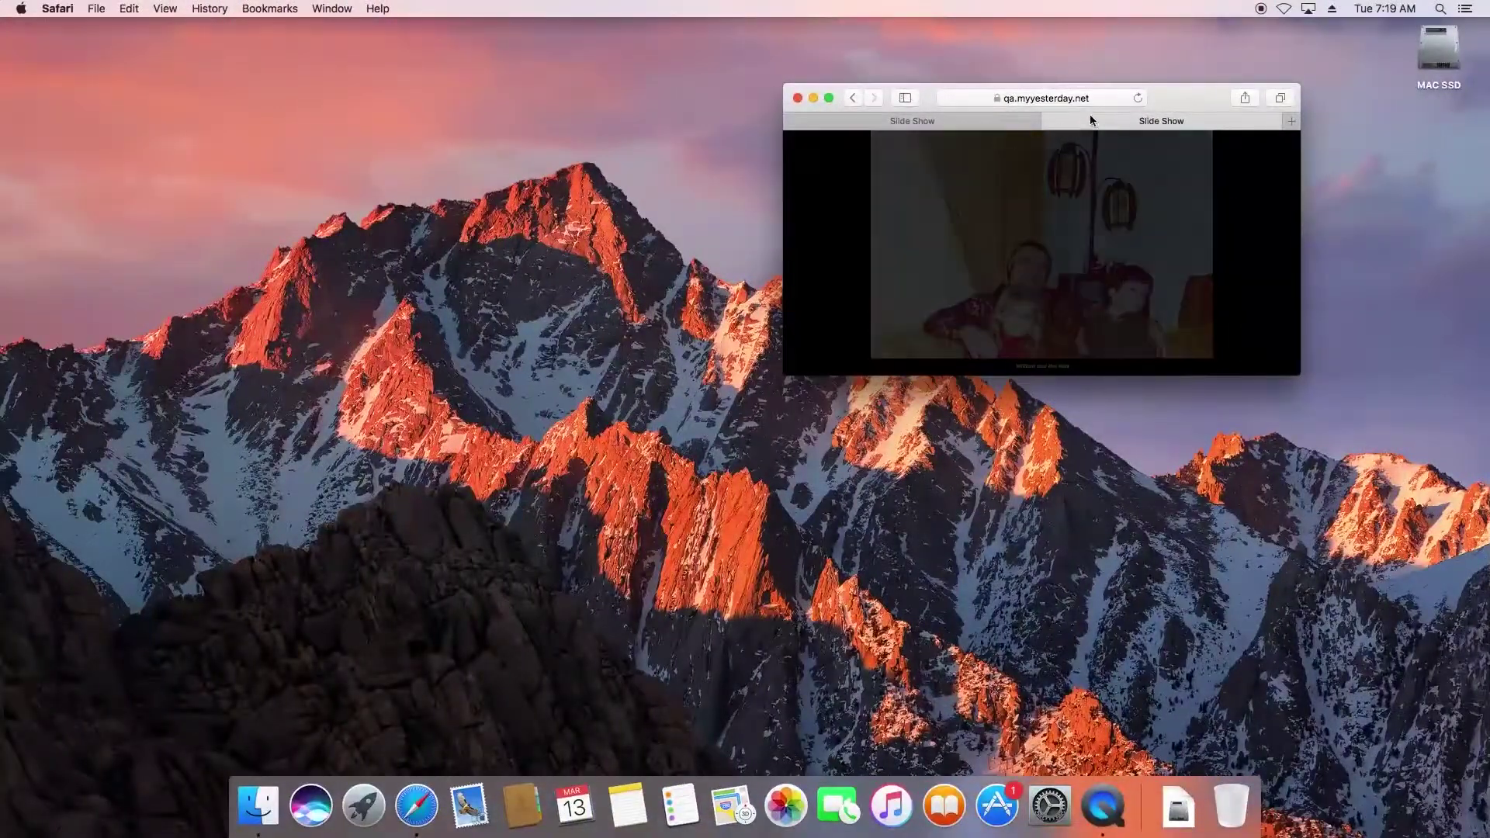
double_click(1183, 103)
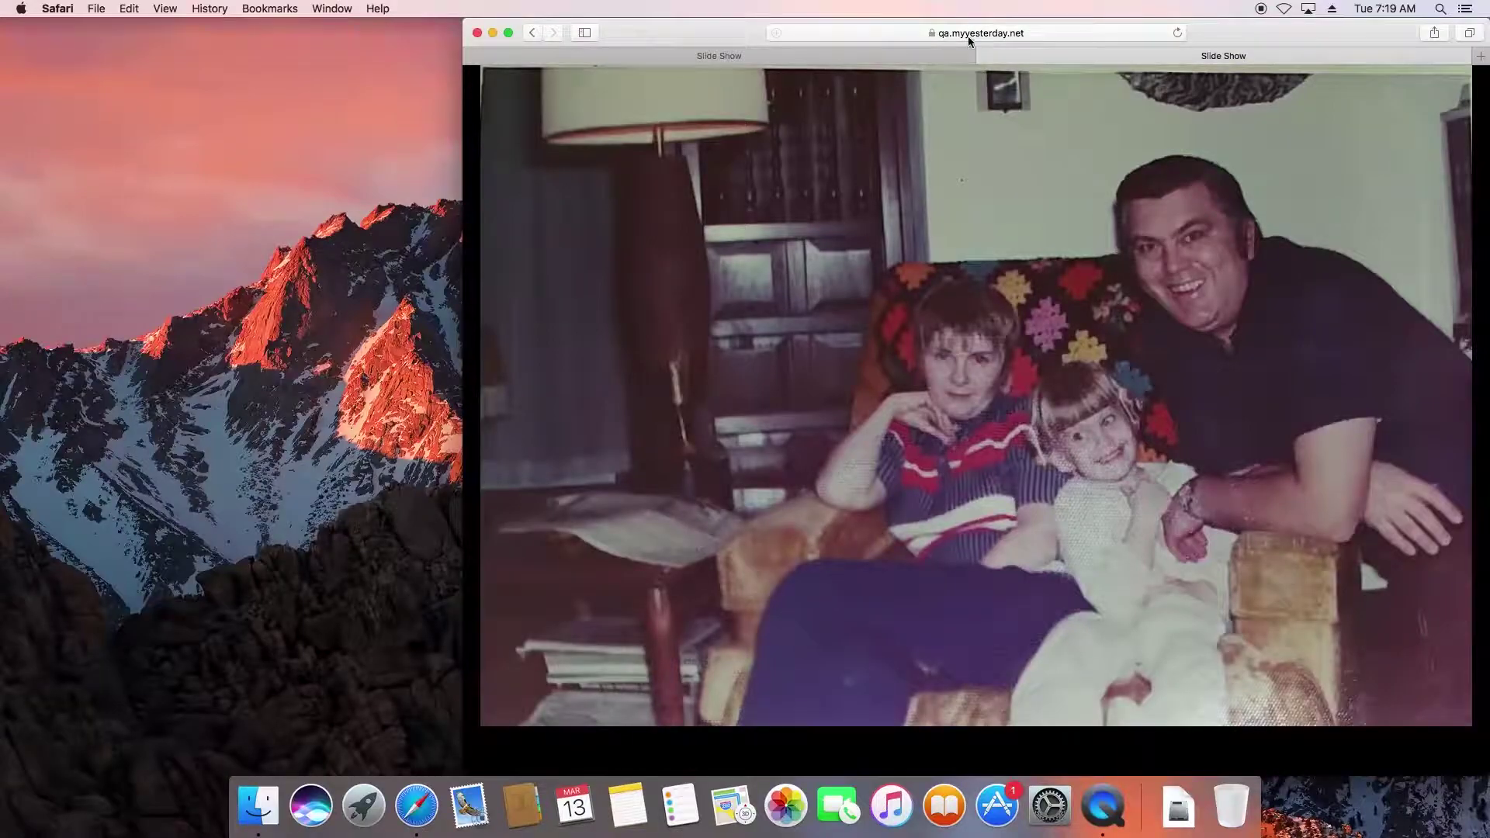
click(986, 56)
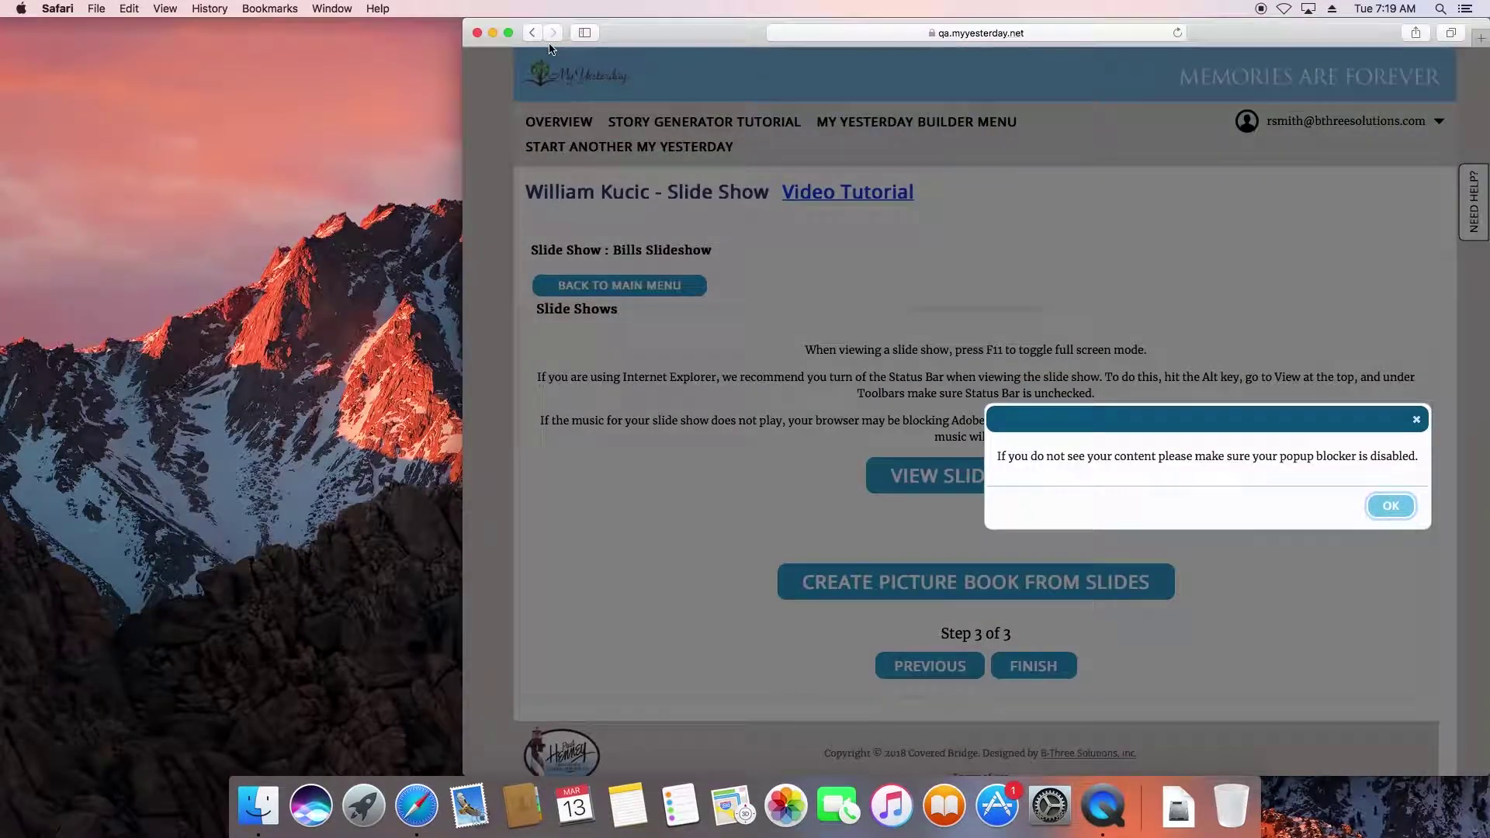
click(509, 34)
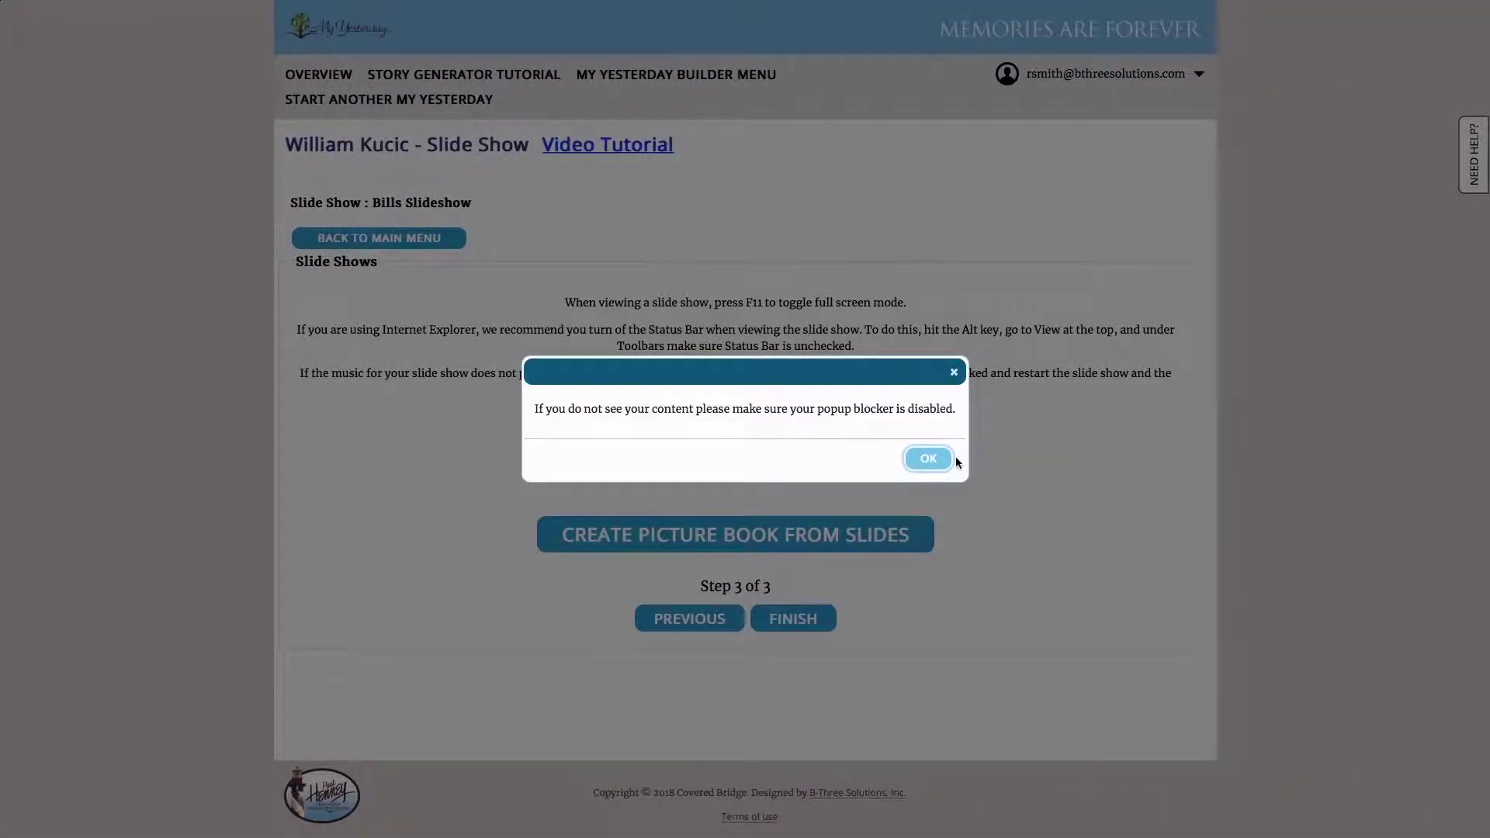
Dismiss the pop-up notice and open the honoree's 'Life in Pictures' book from Picture Books for editing
click(930, 458)
click(434, 237)
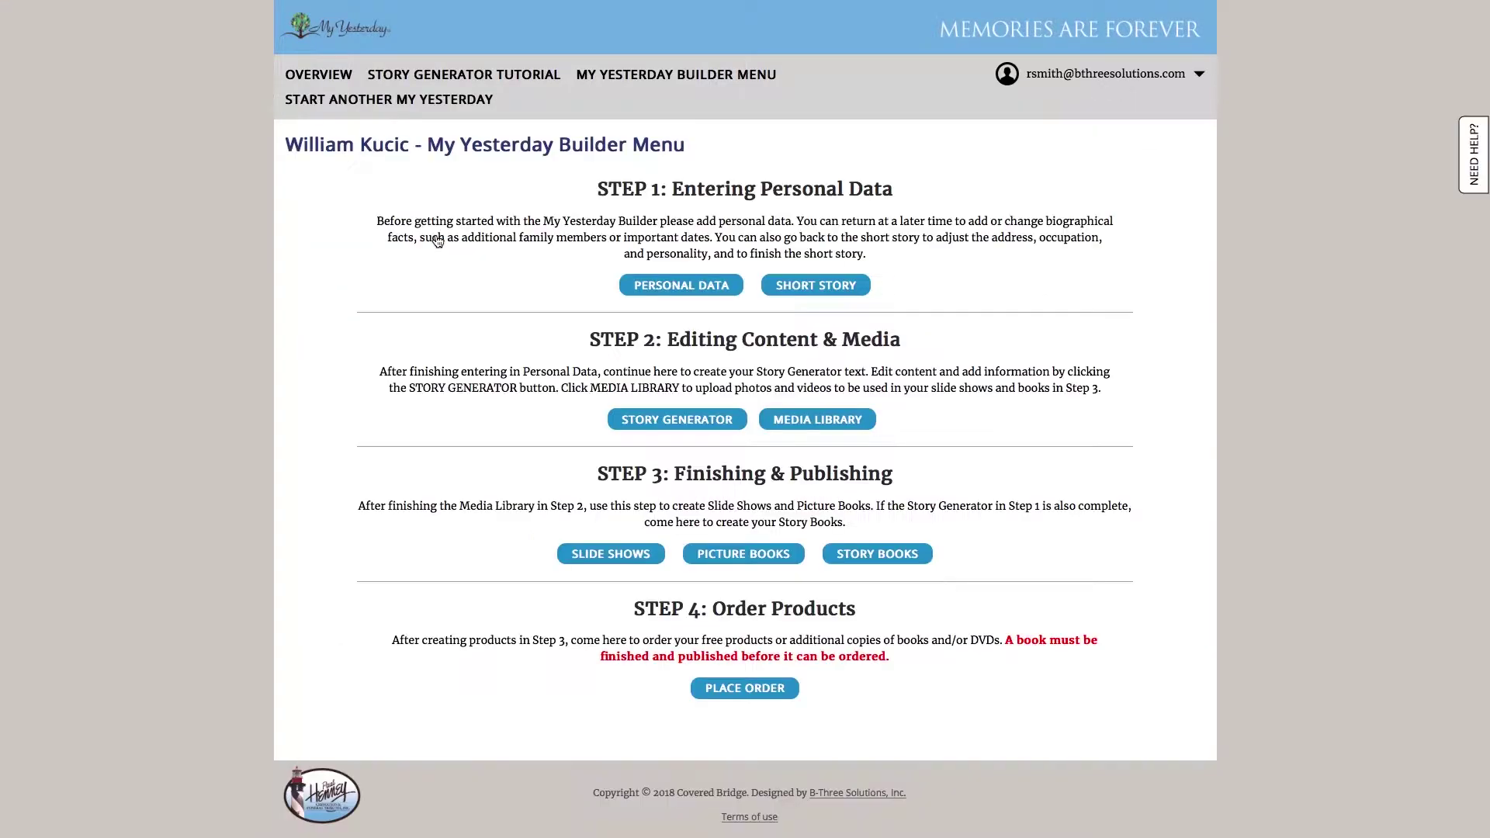
click(720, 560)
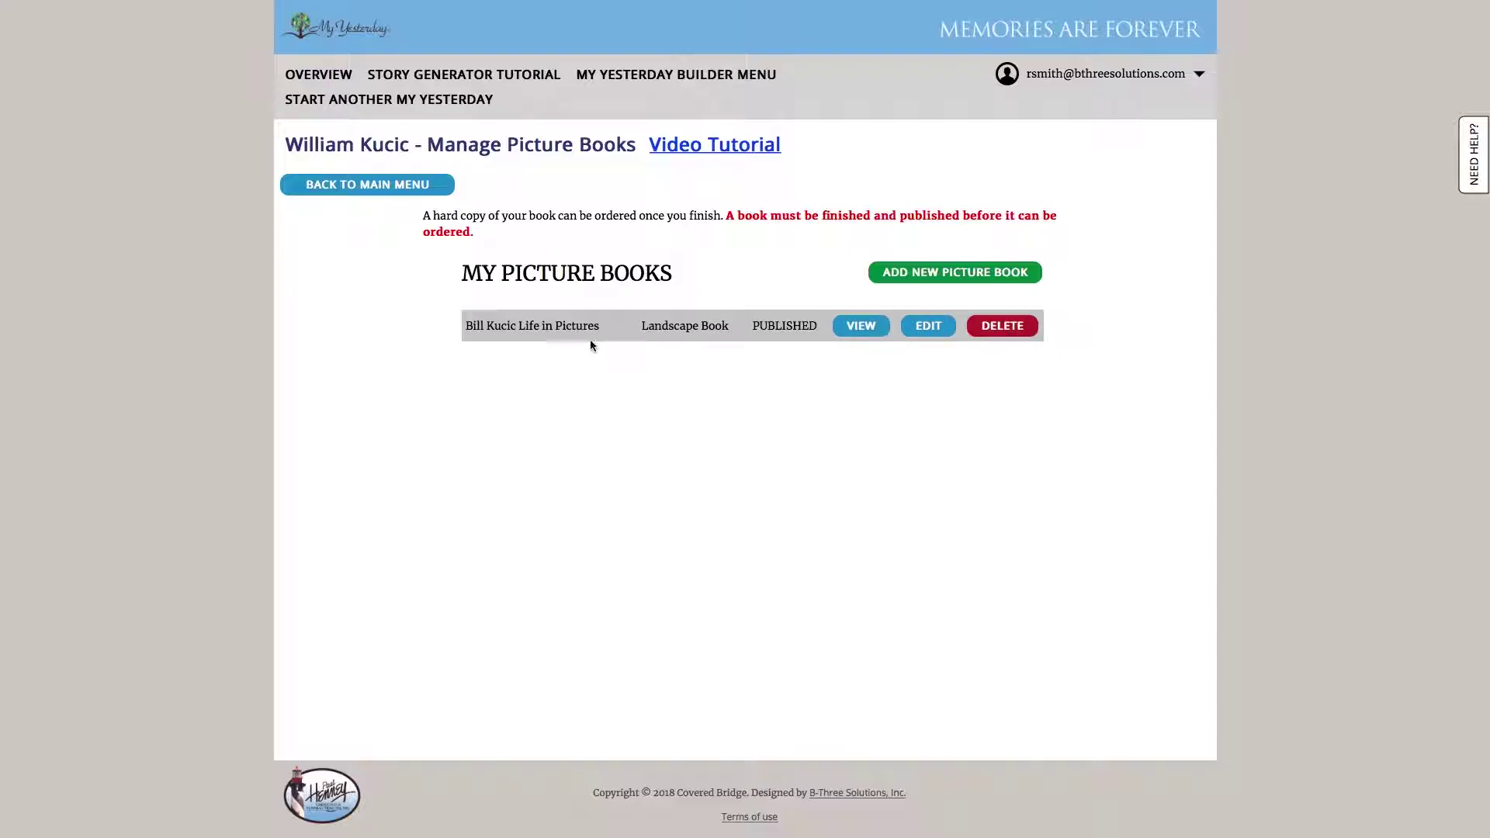
click(928, 325)
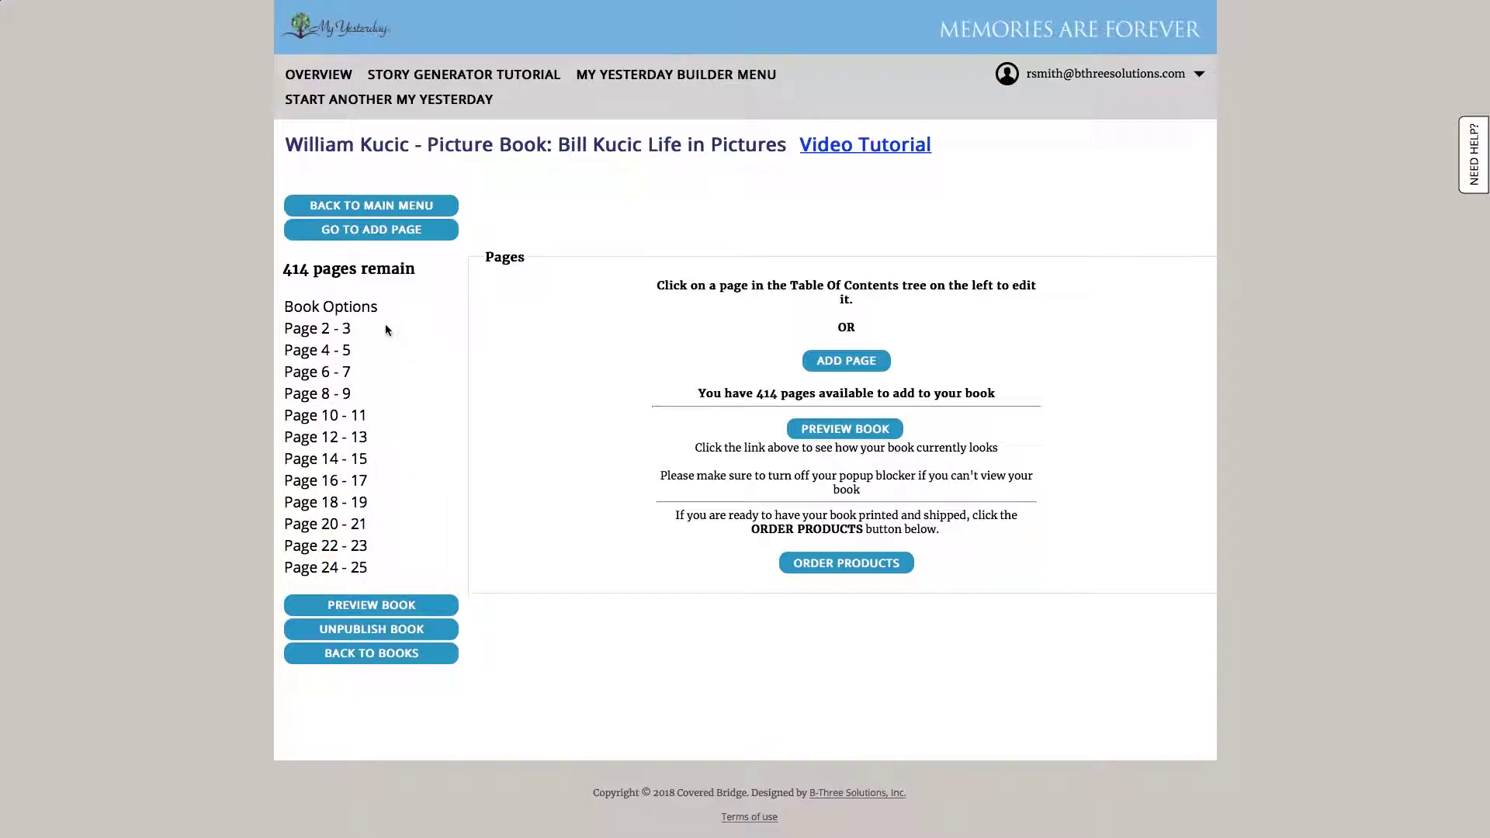
Open the Page 2-3 spread, cancel the photo-slot picture chooser unchanged, and scroll through the options
click(317, 330)
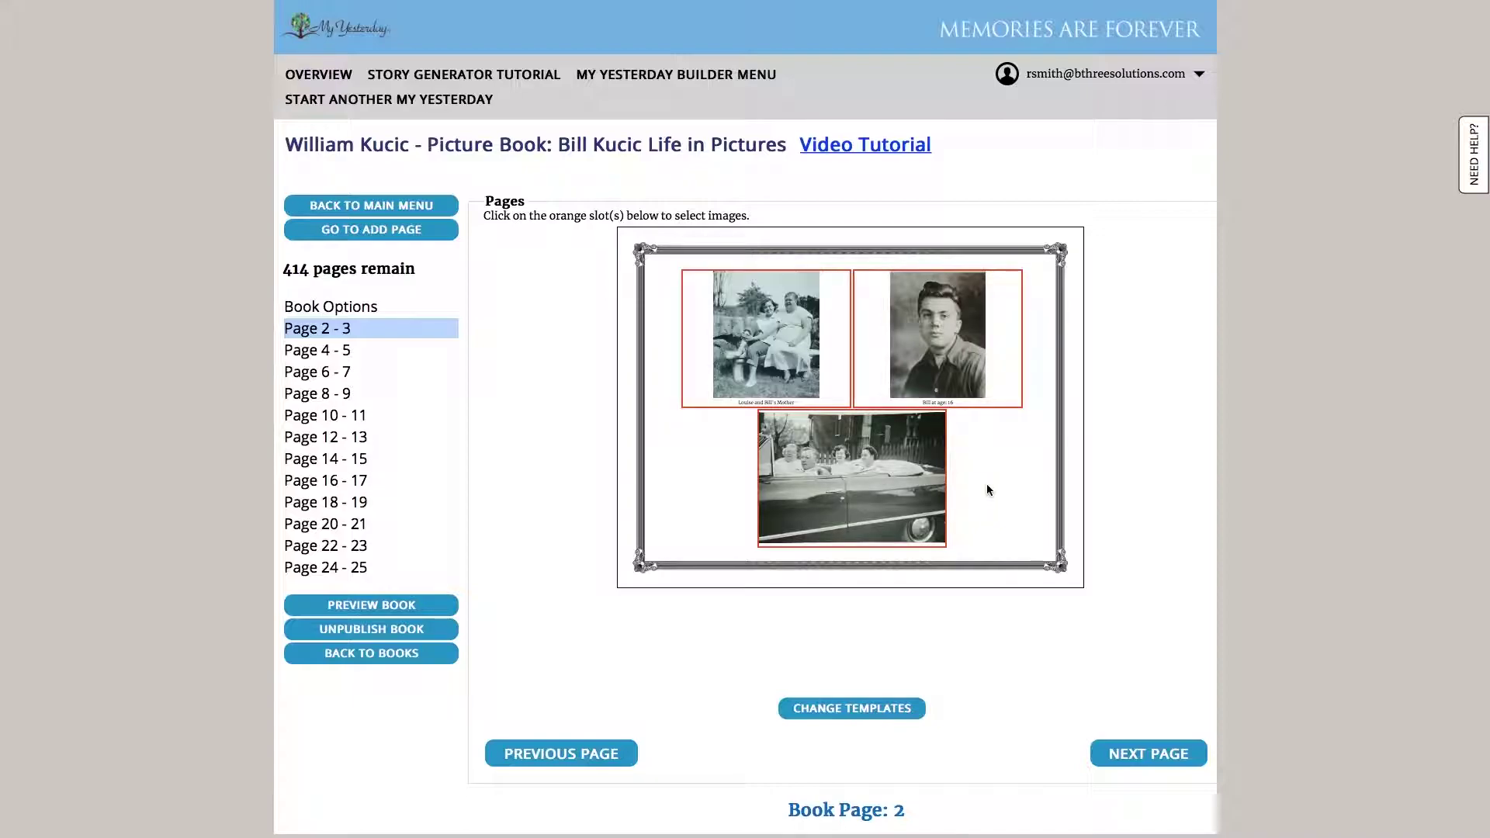
click(890, 389)
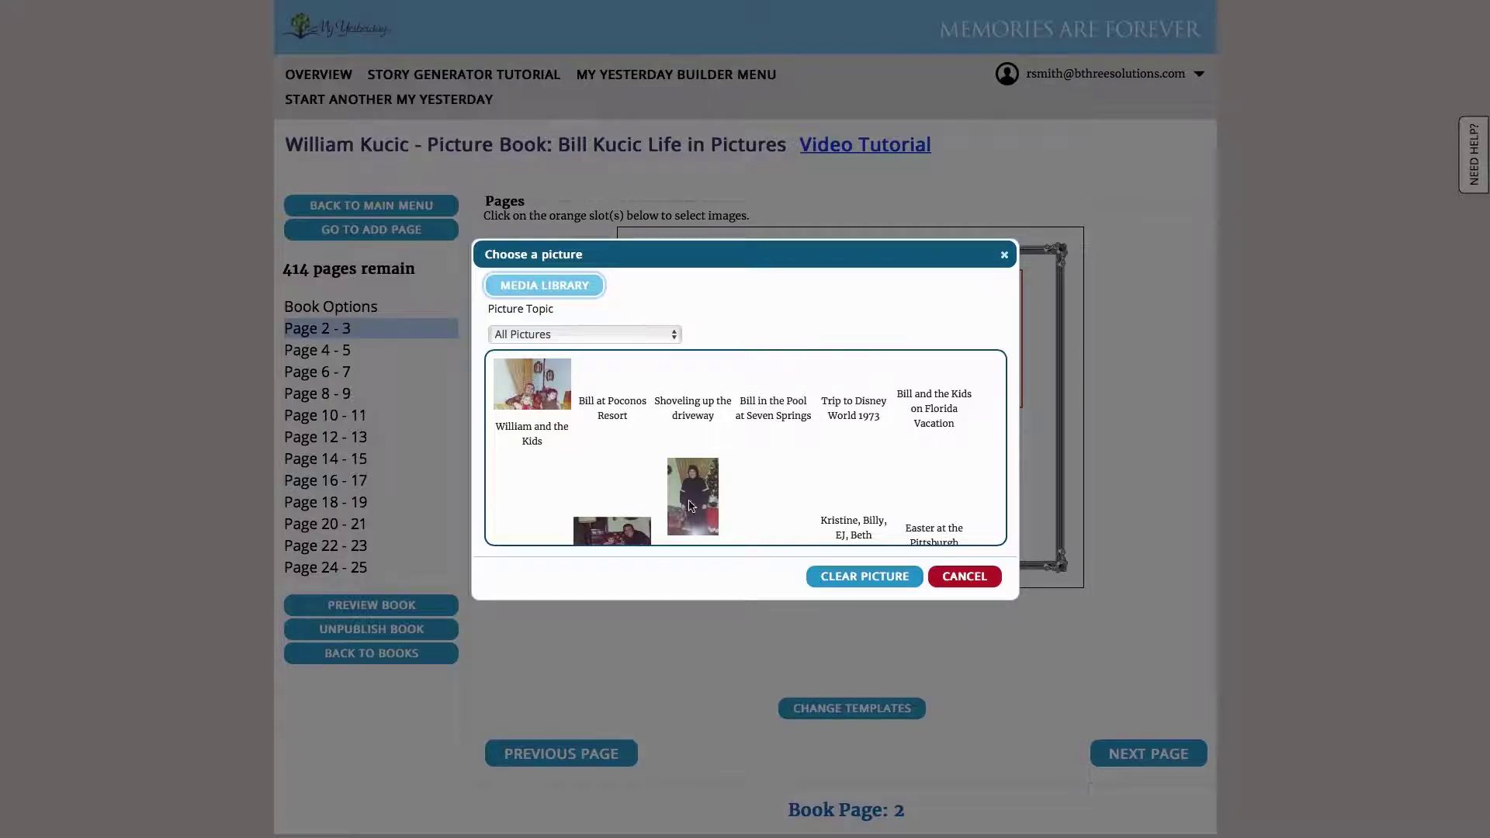
click(964, 578)
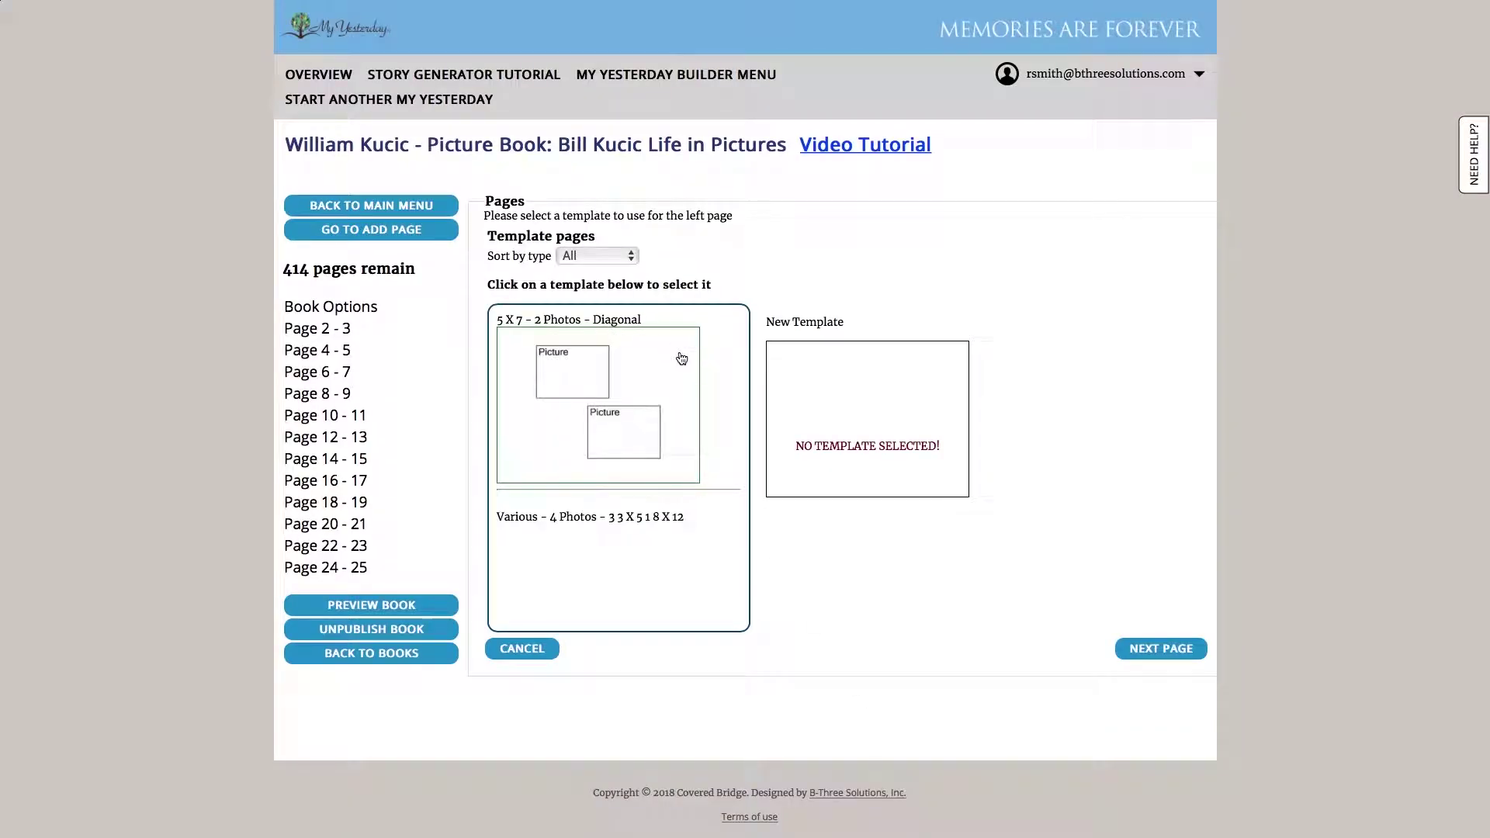
scroll(692, 375, down, 3)
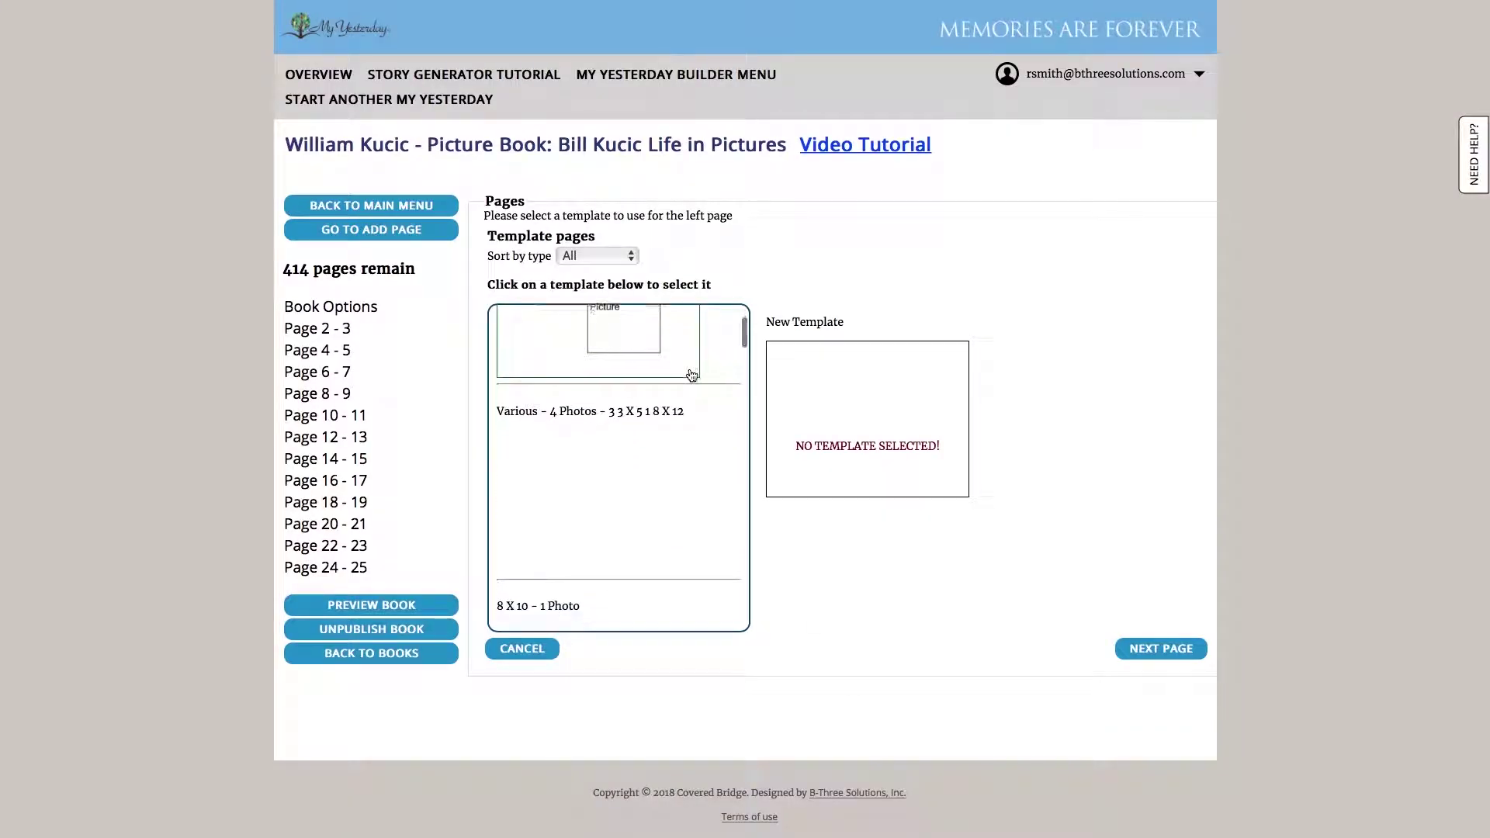
scroll(691, 375, up, 1)
scroll(691, 375, up, 1)
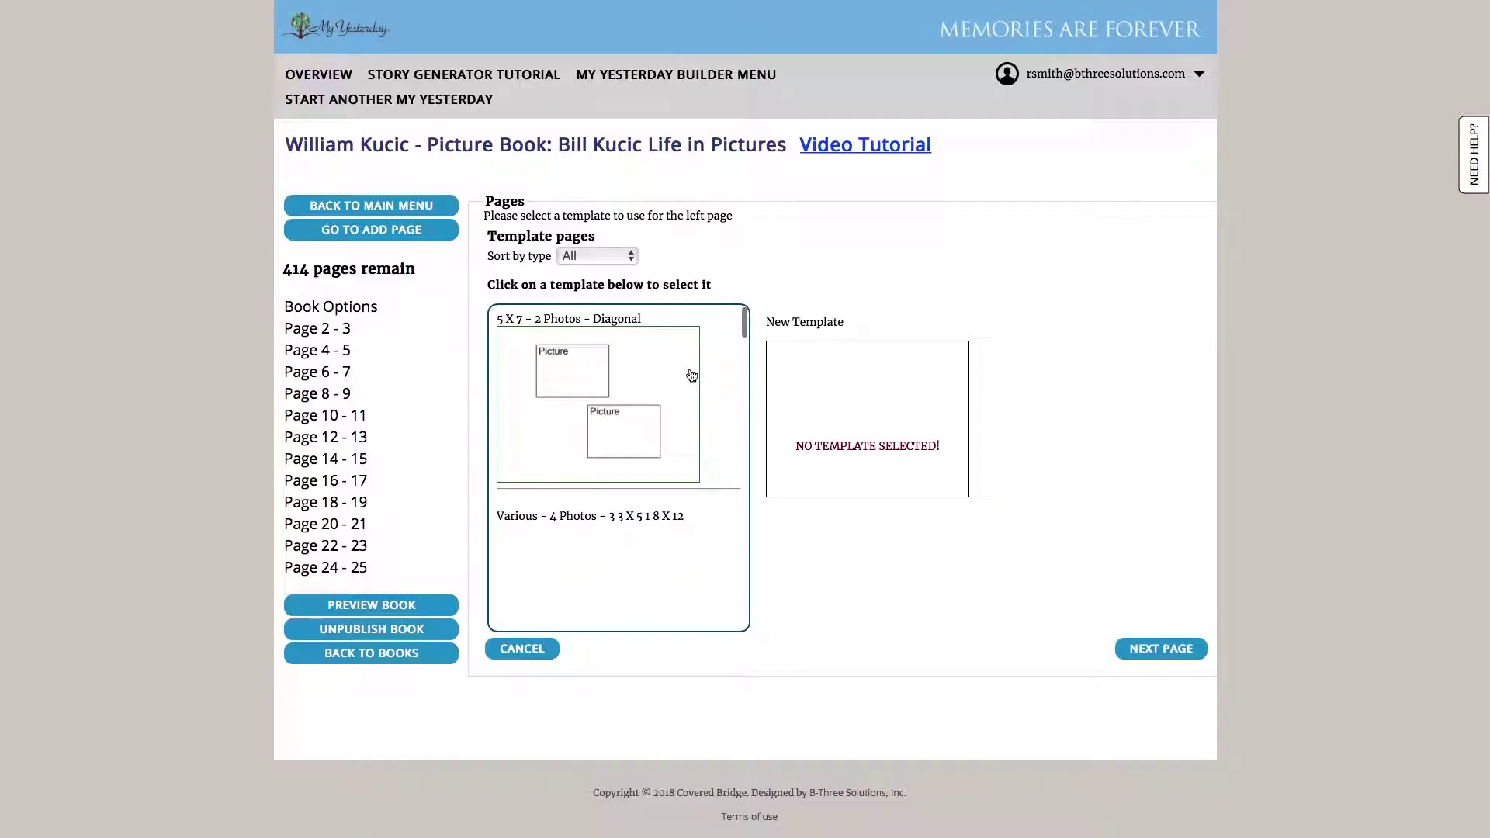
scroll(691, 375, down, 4)
scroll(691, 376, up, 4)
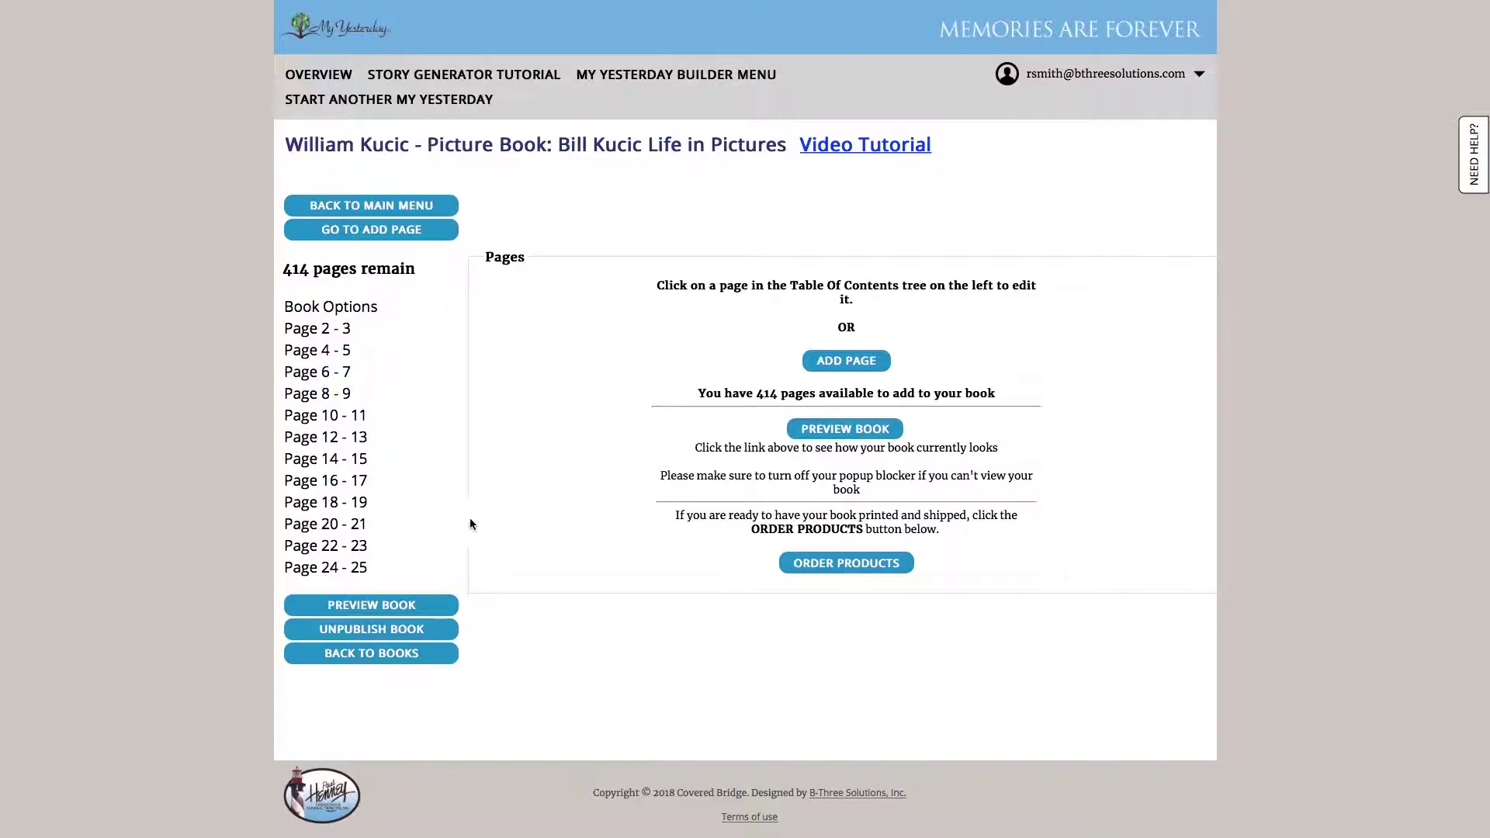
Preview the whole picture book and turn from the cover to the pages 4–5 spread
click(886, 434)
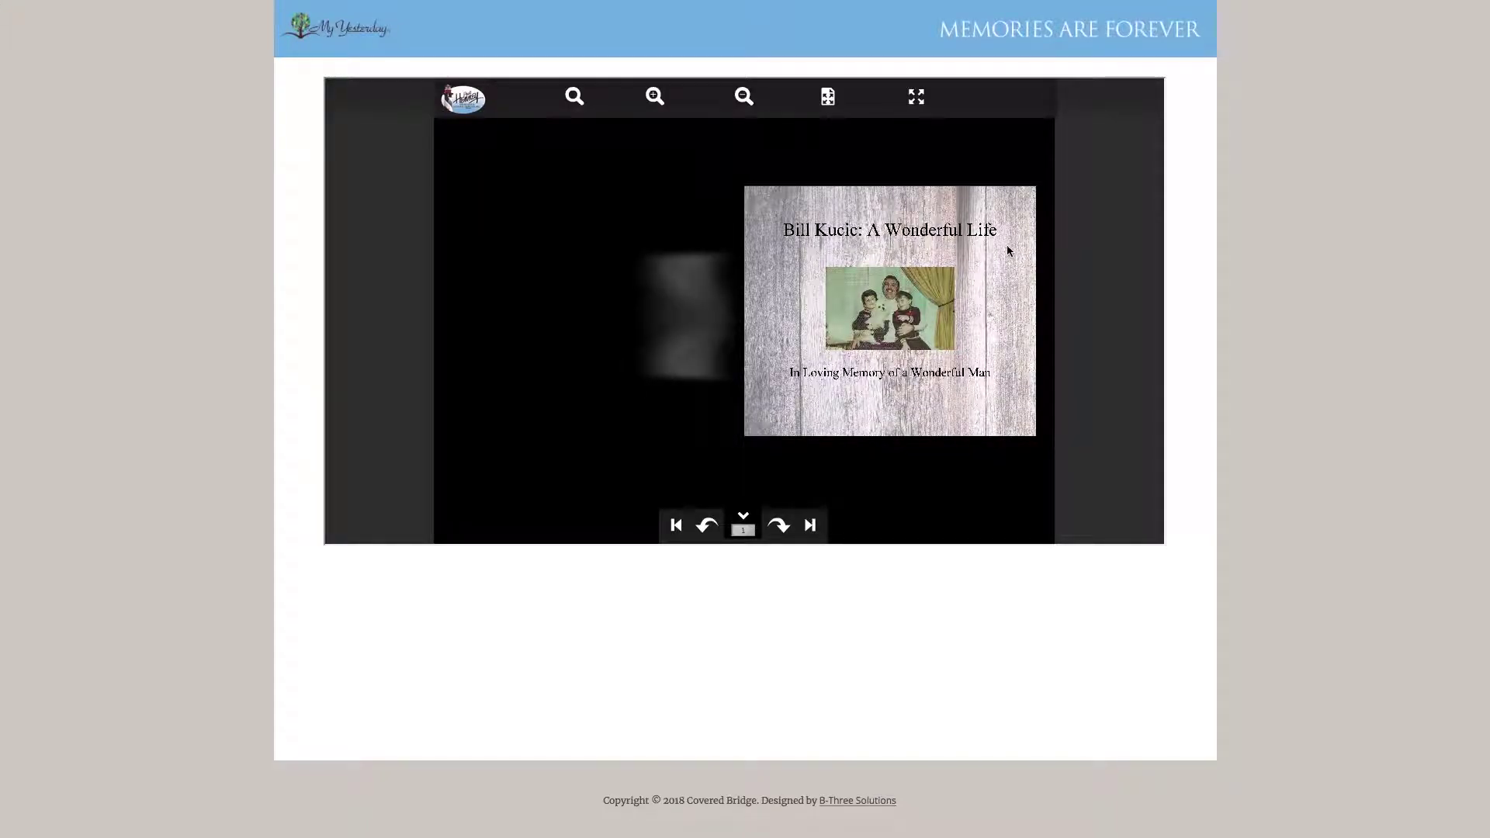
drag(1017, 236, 529, 269)
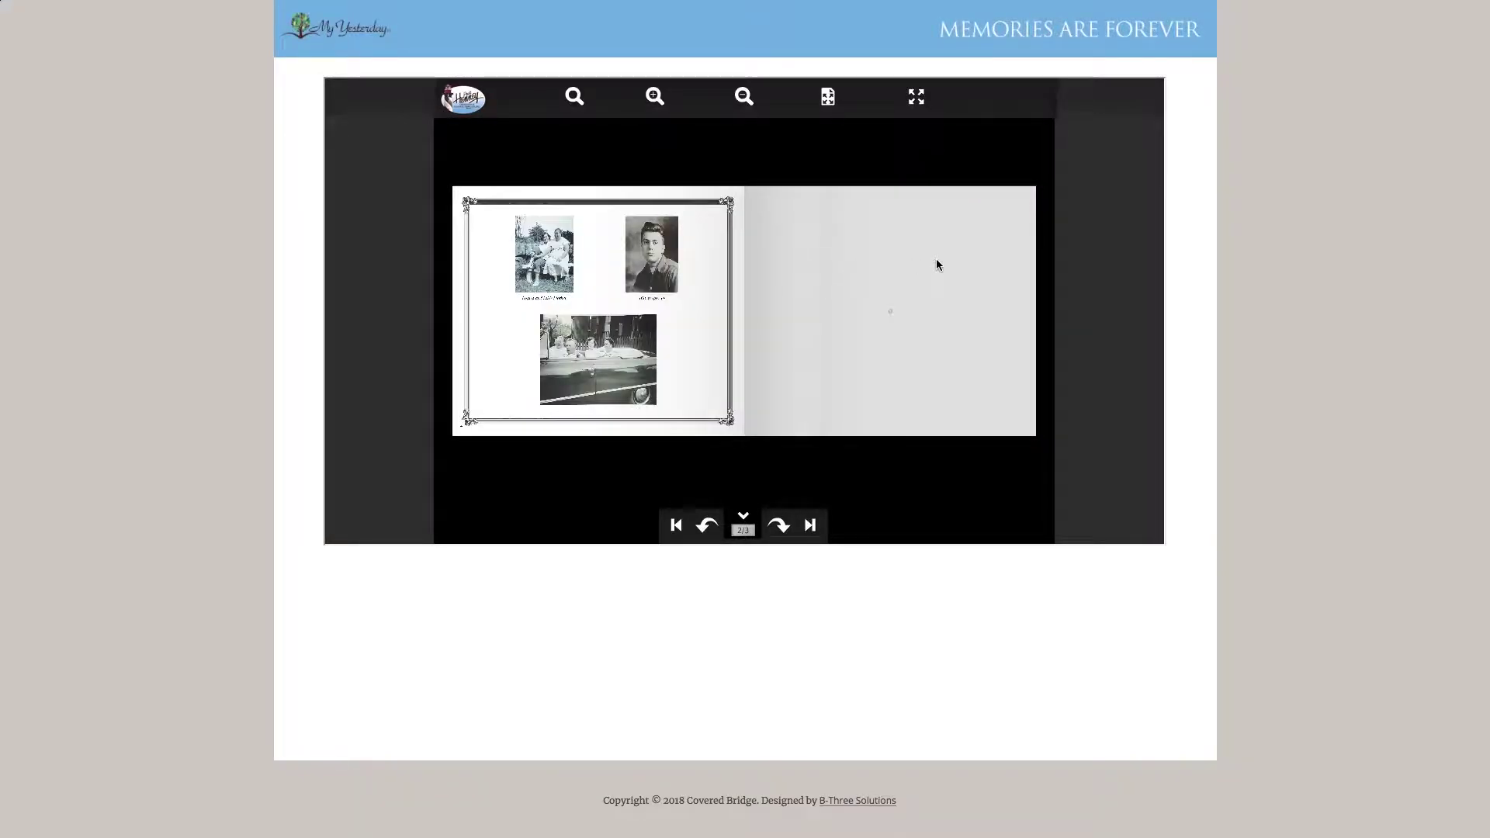
drag(973, 261, 483, 273)
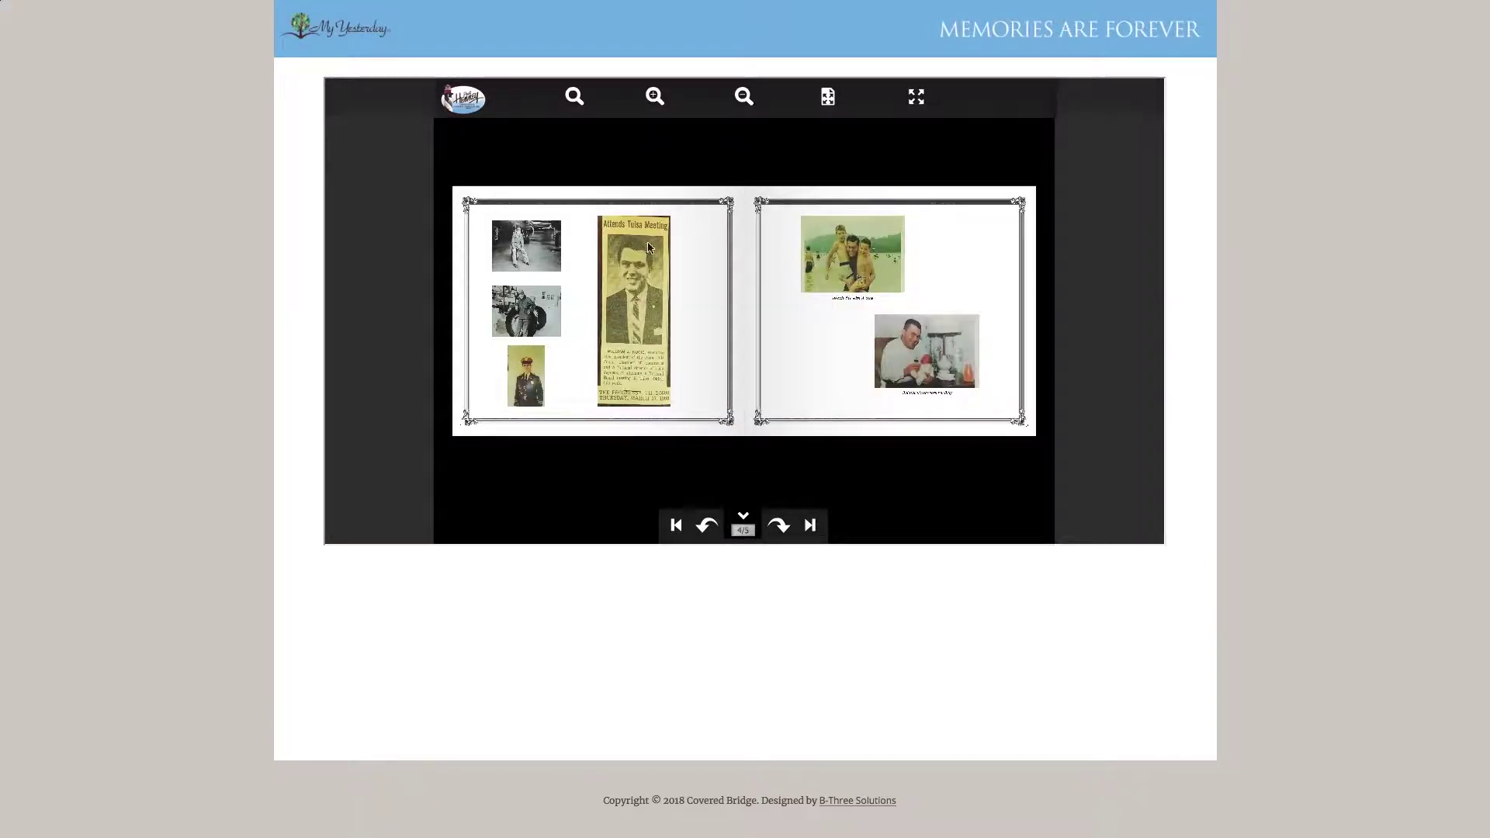
Close the book preview and return to the main menu's story book list
mouse_move(904, 1)
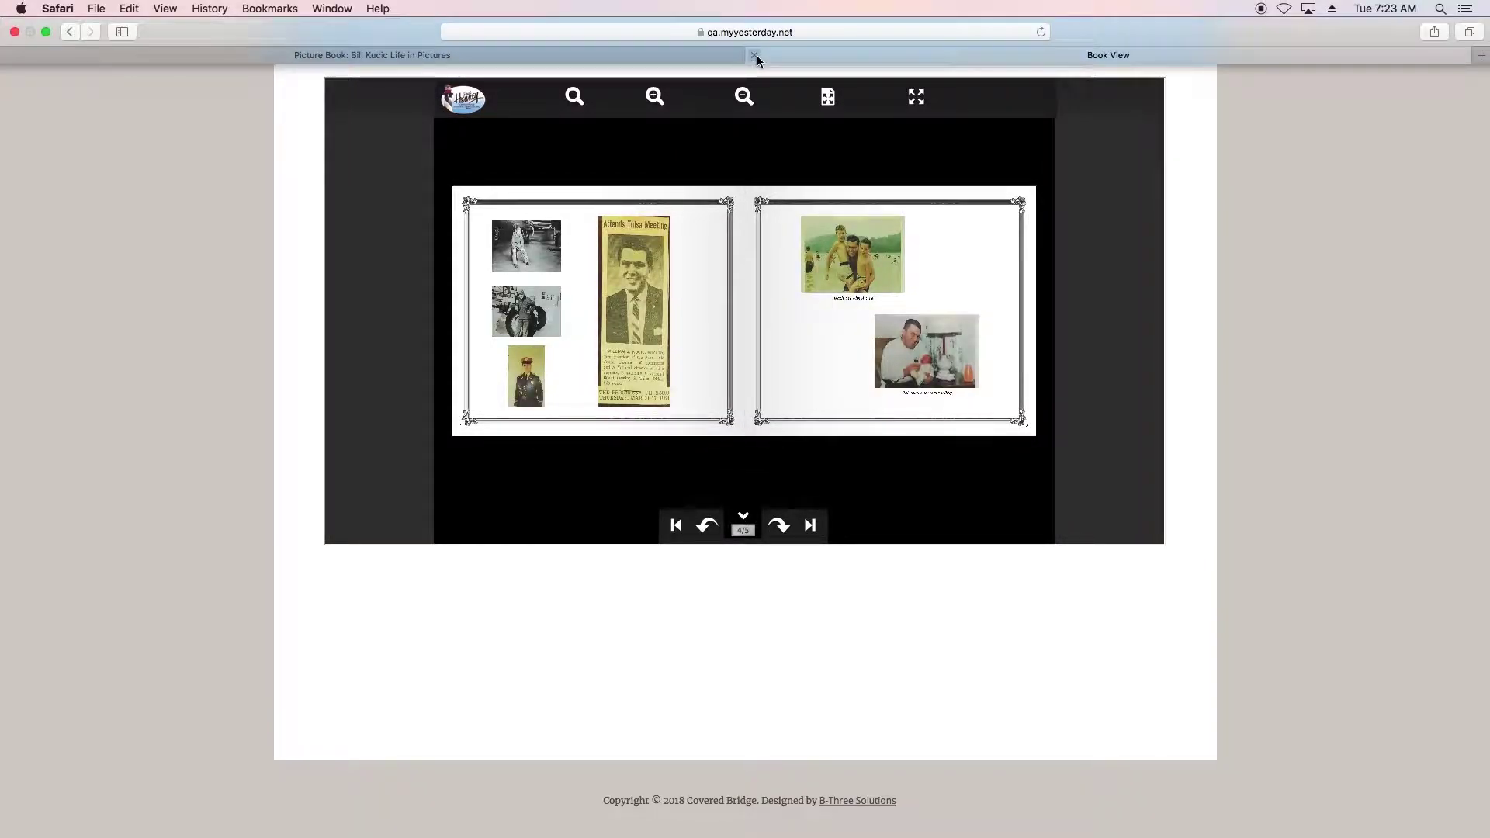
click(754, 55)
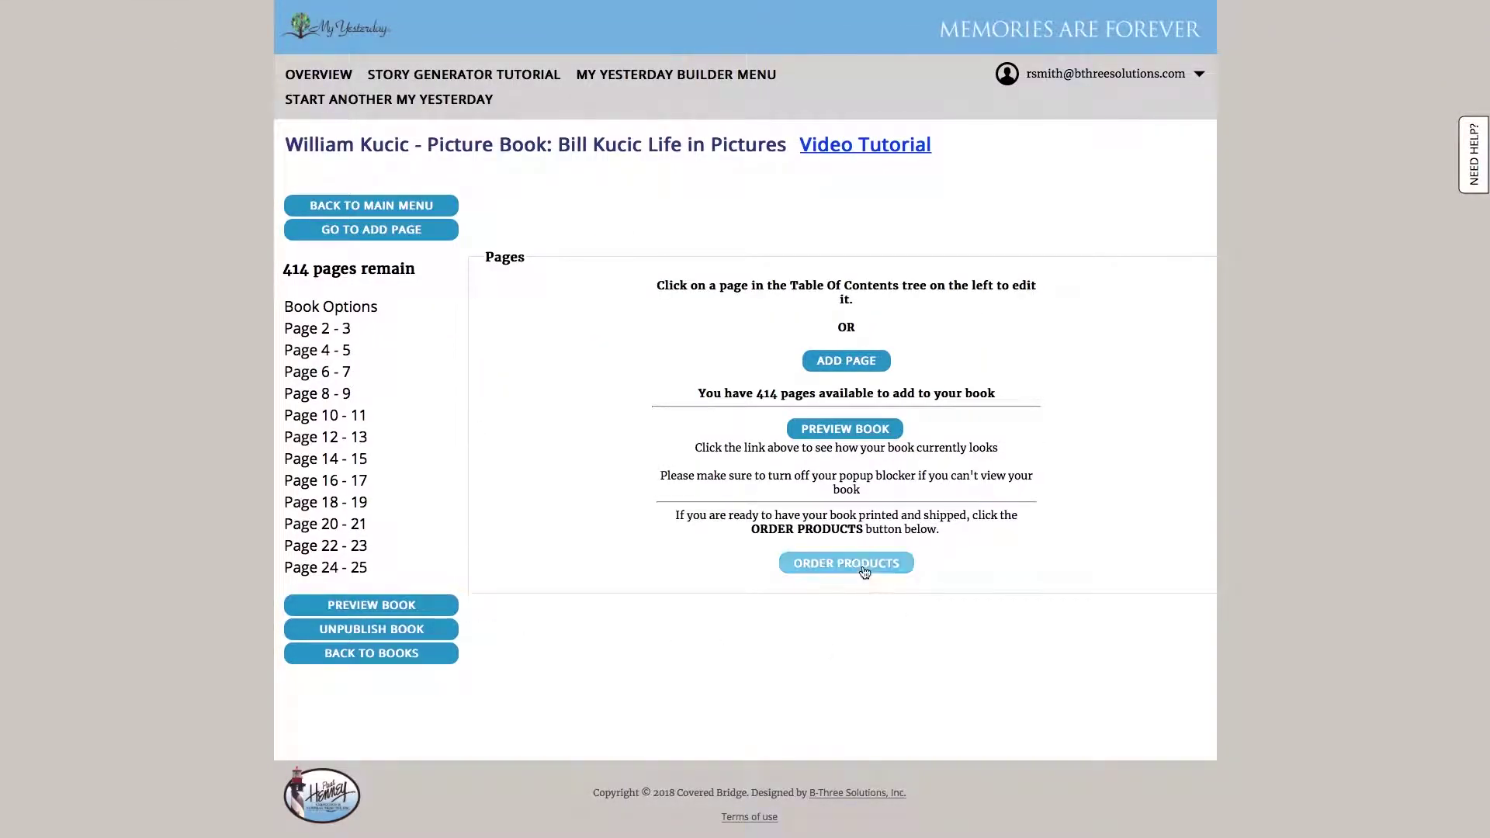
click(415, 208)
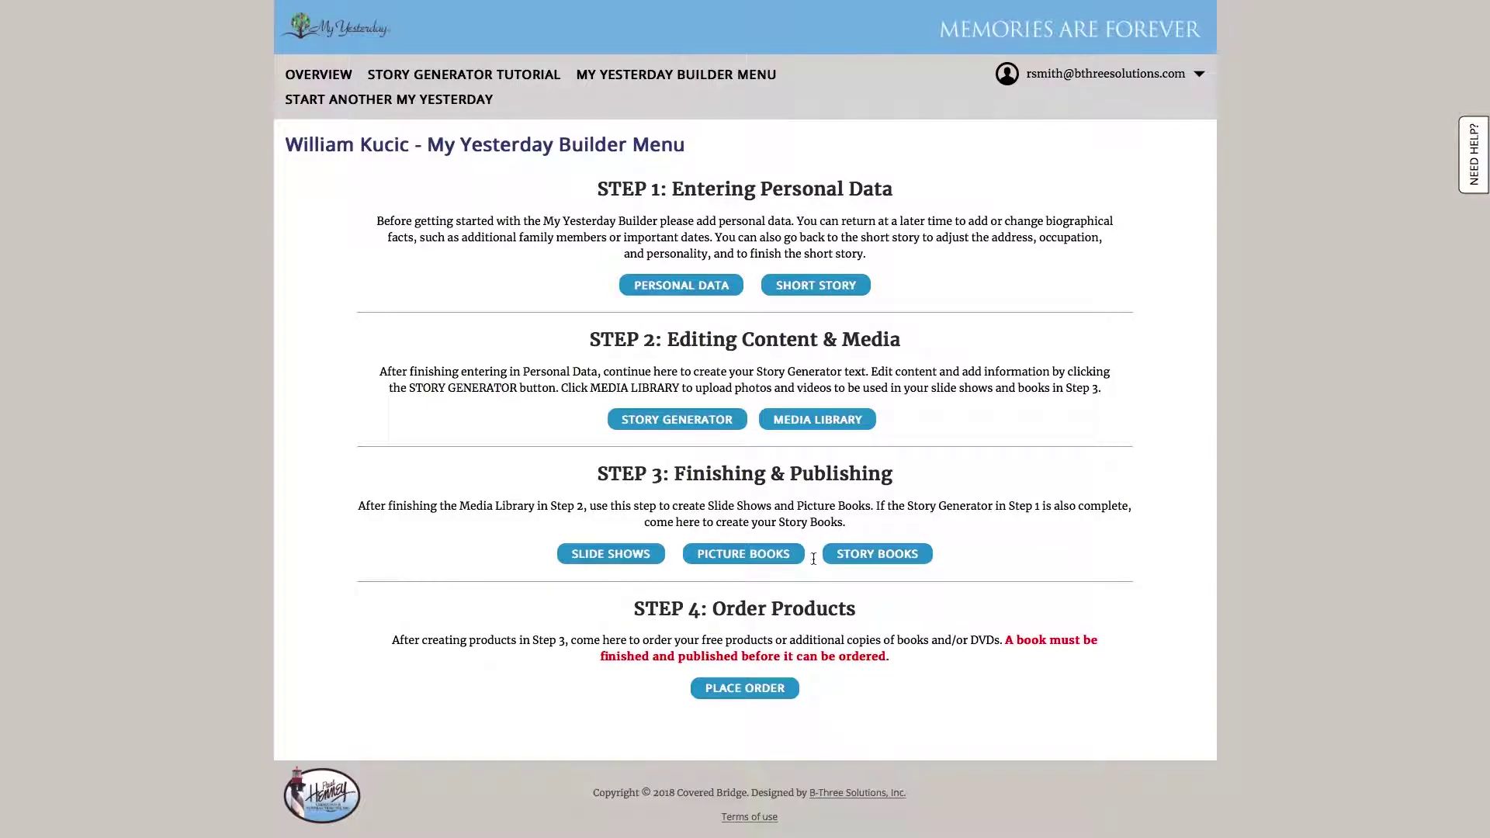
click(863, 565)
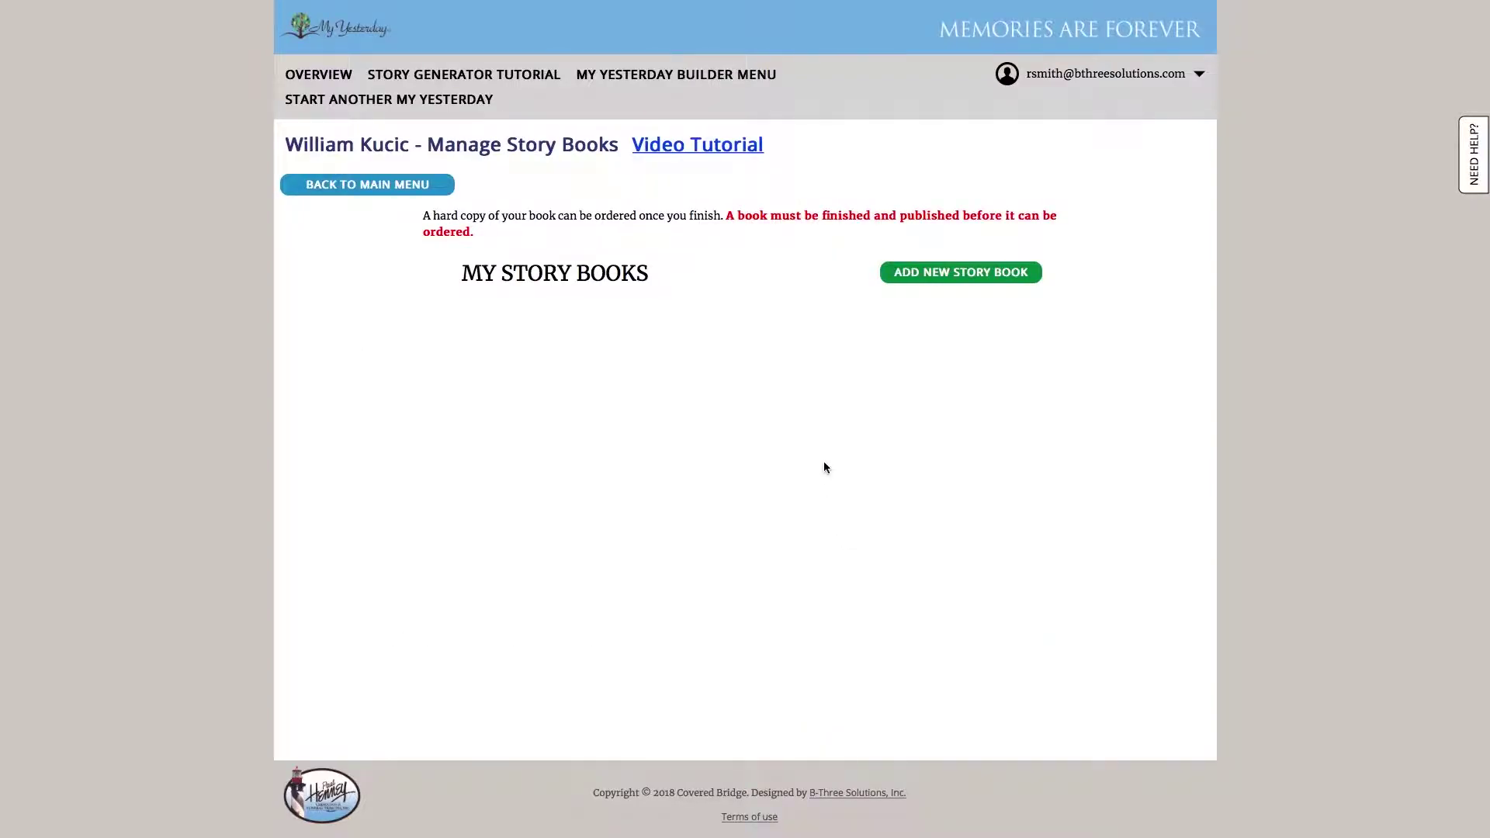
Add a new story book with the file name 'Bill's Life'
click(961, 276)
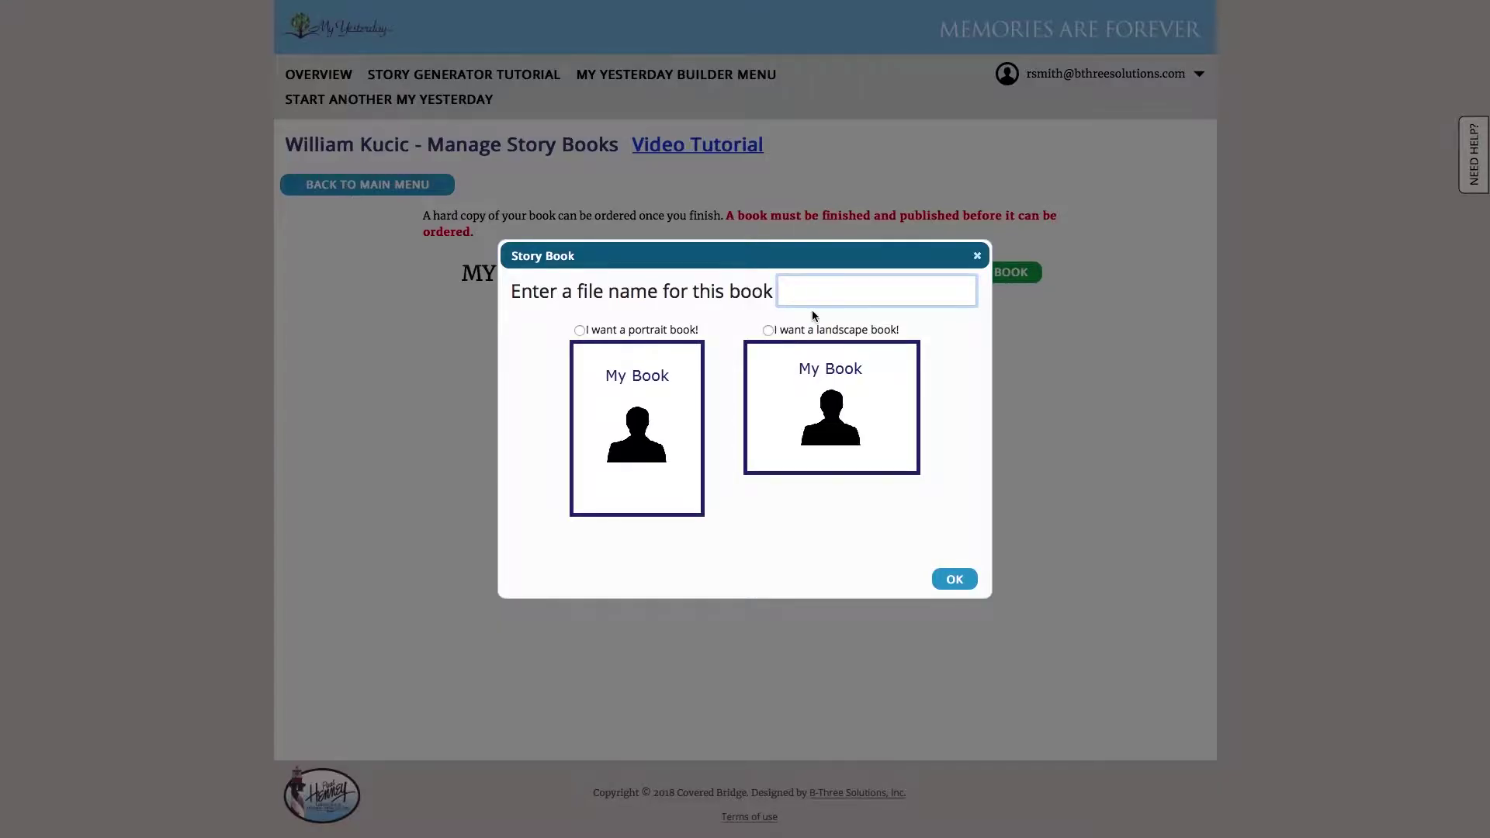
text(Bills)
key(BackSpace)
key(BackSpace)
text(l's Life)
Choose a portrait book format and set the flag image as the cover background
click(680, 329)
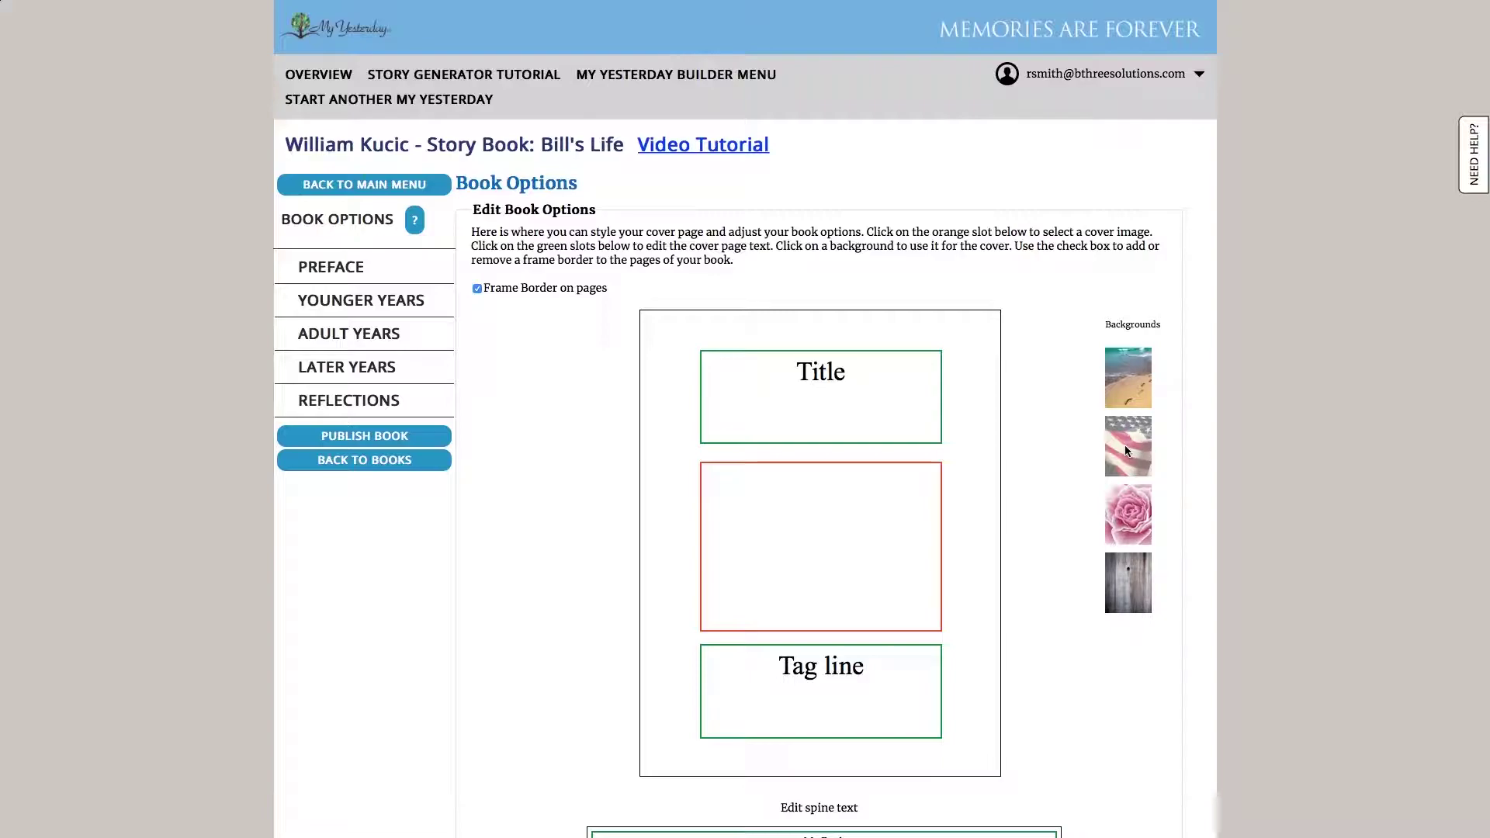
drag(1125, 446, 960, 444)
click(1112, 443)
Replace the cover title with his full name followed by ': A Wonderful Life'
click(711, 376)
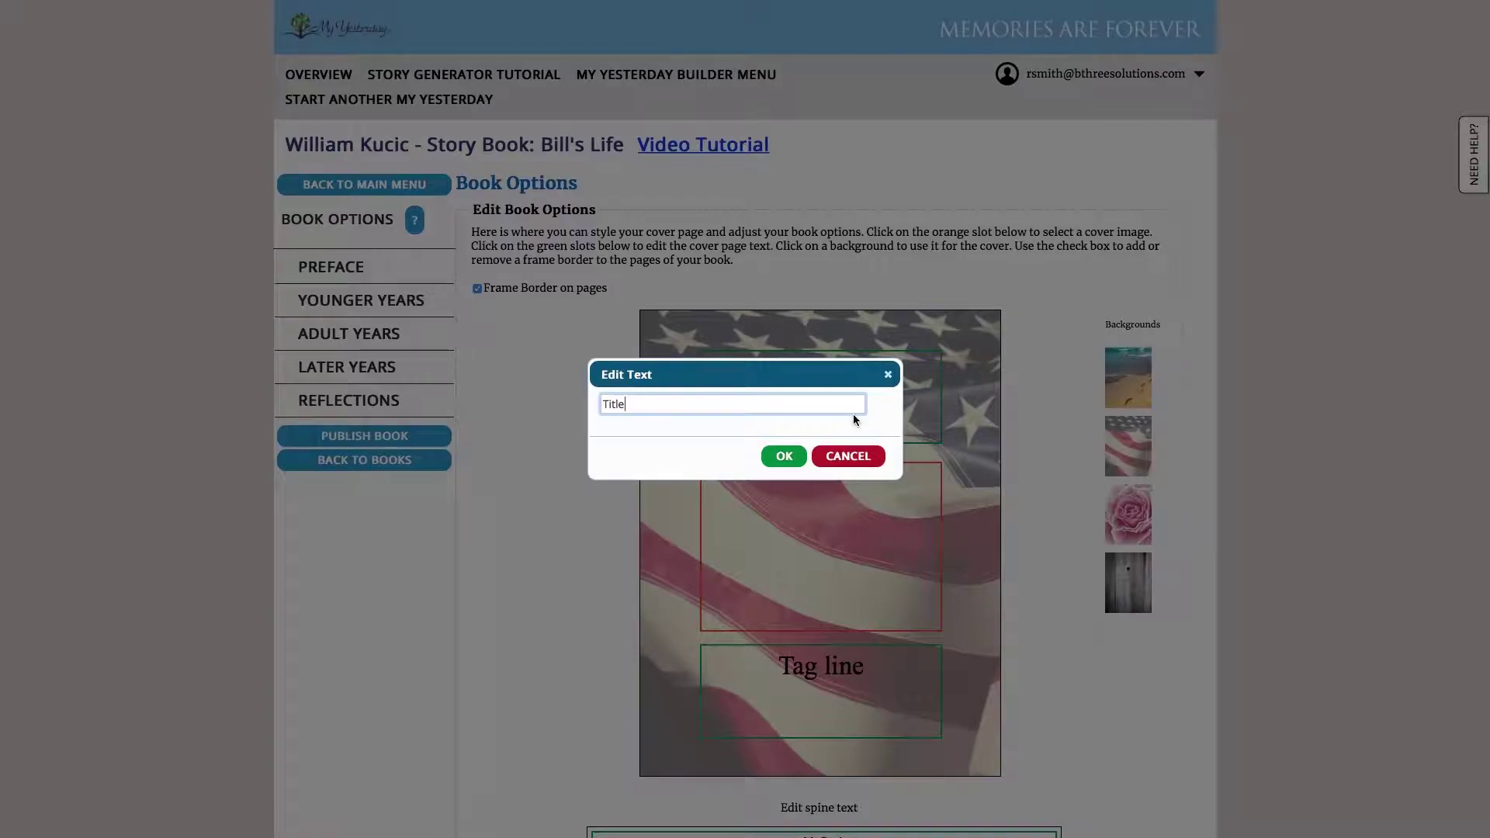
key(ctrl+a)
text(: A Wonderful Life)
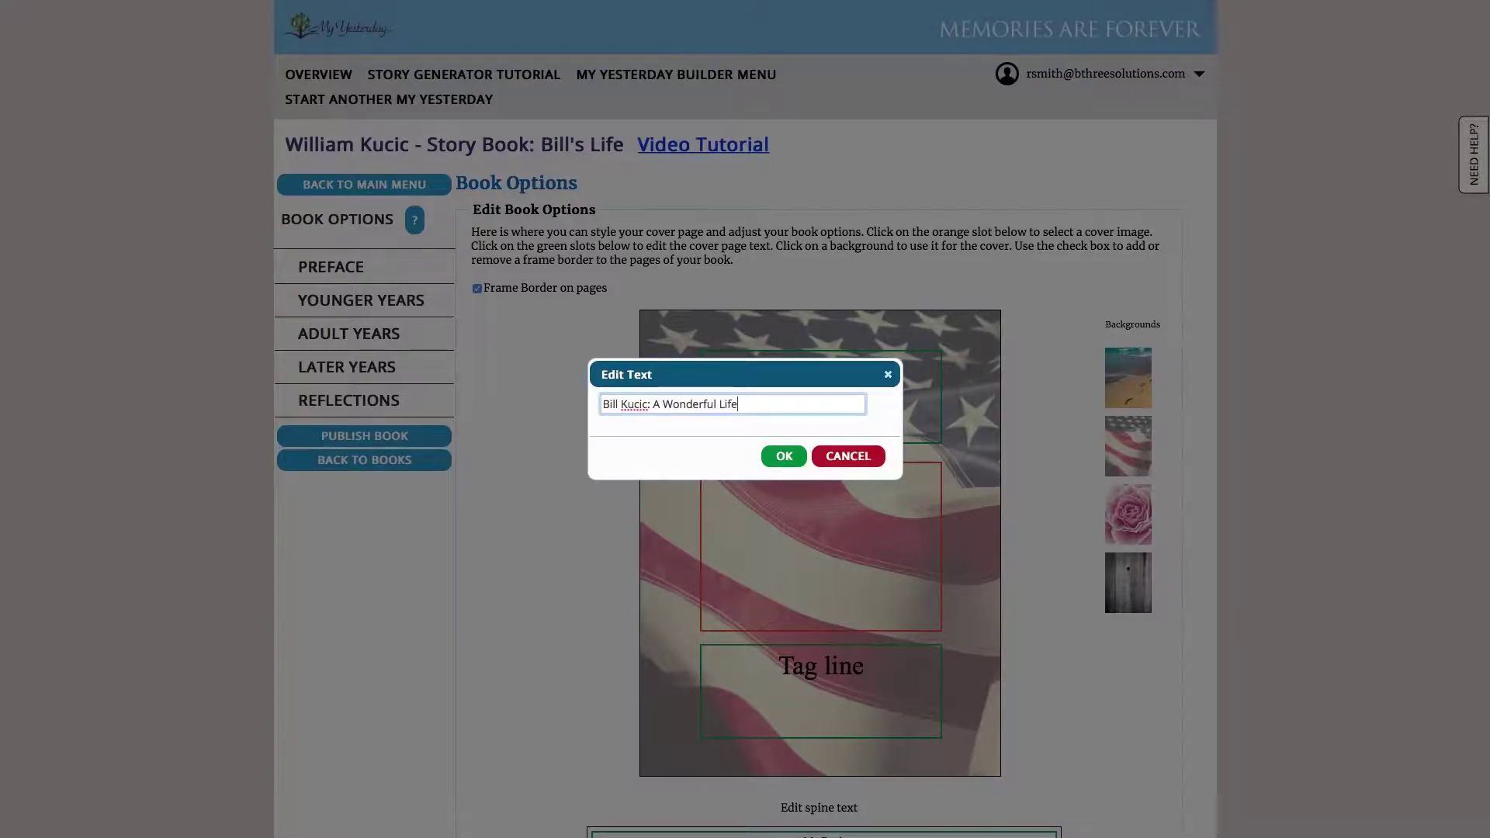
click(785, 457)
Change the cover tag line to 'In Loving Memory of' followed by his full name
click(813, 672)
drag(644, 405, 496, 396)
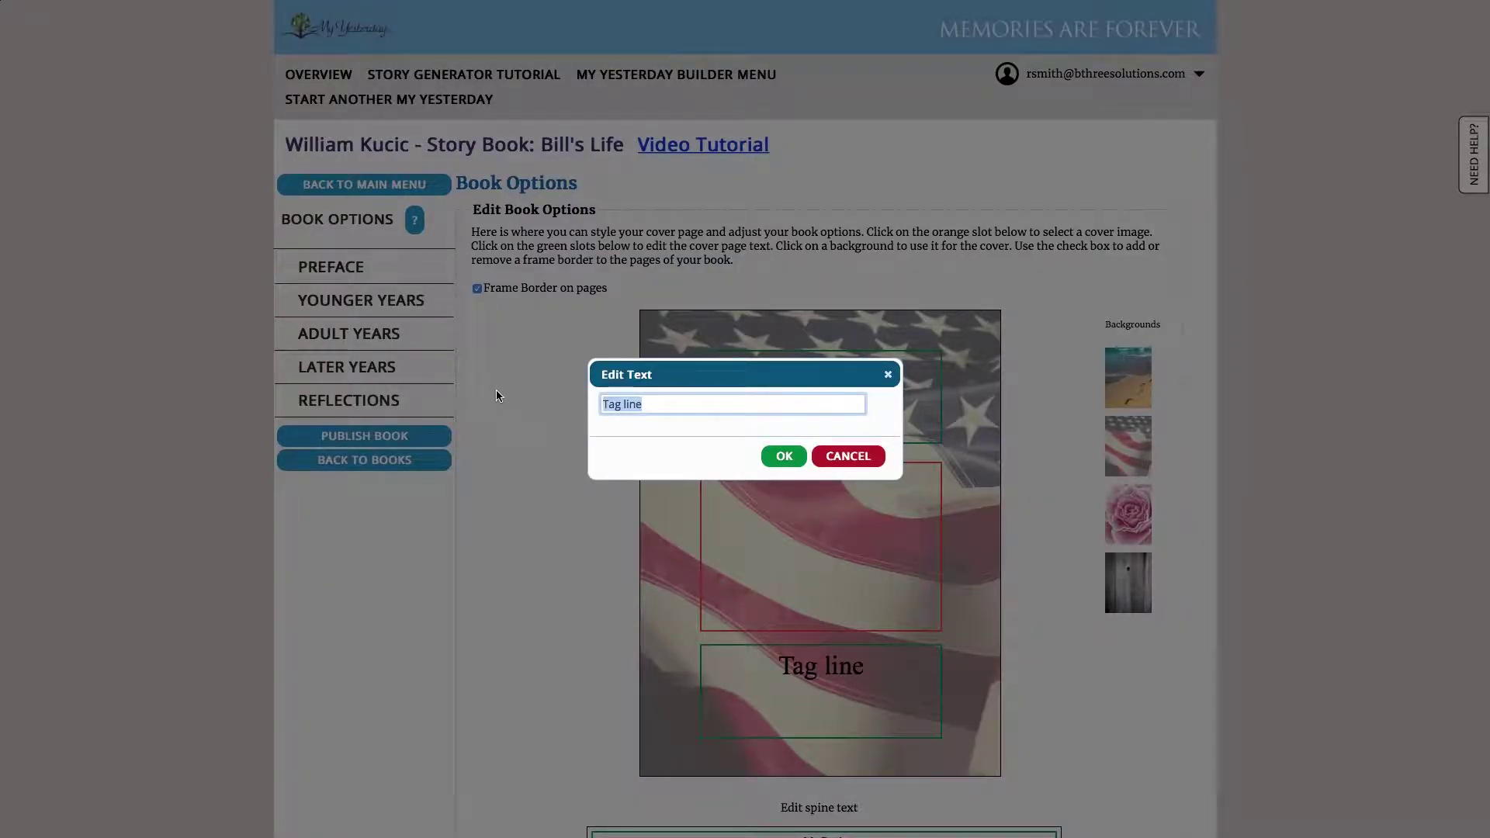
text(INLo)
key(BackSpace)
key(BackSpace)
key(BackSpace)
key(BackSpace)
key(BackSpace)
key(super+l)
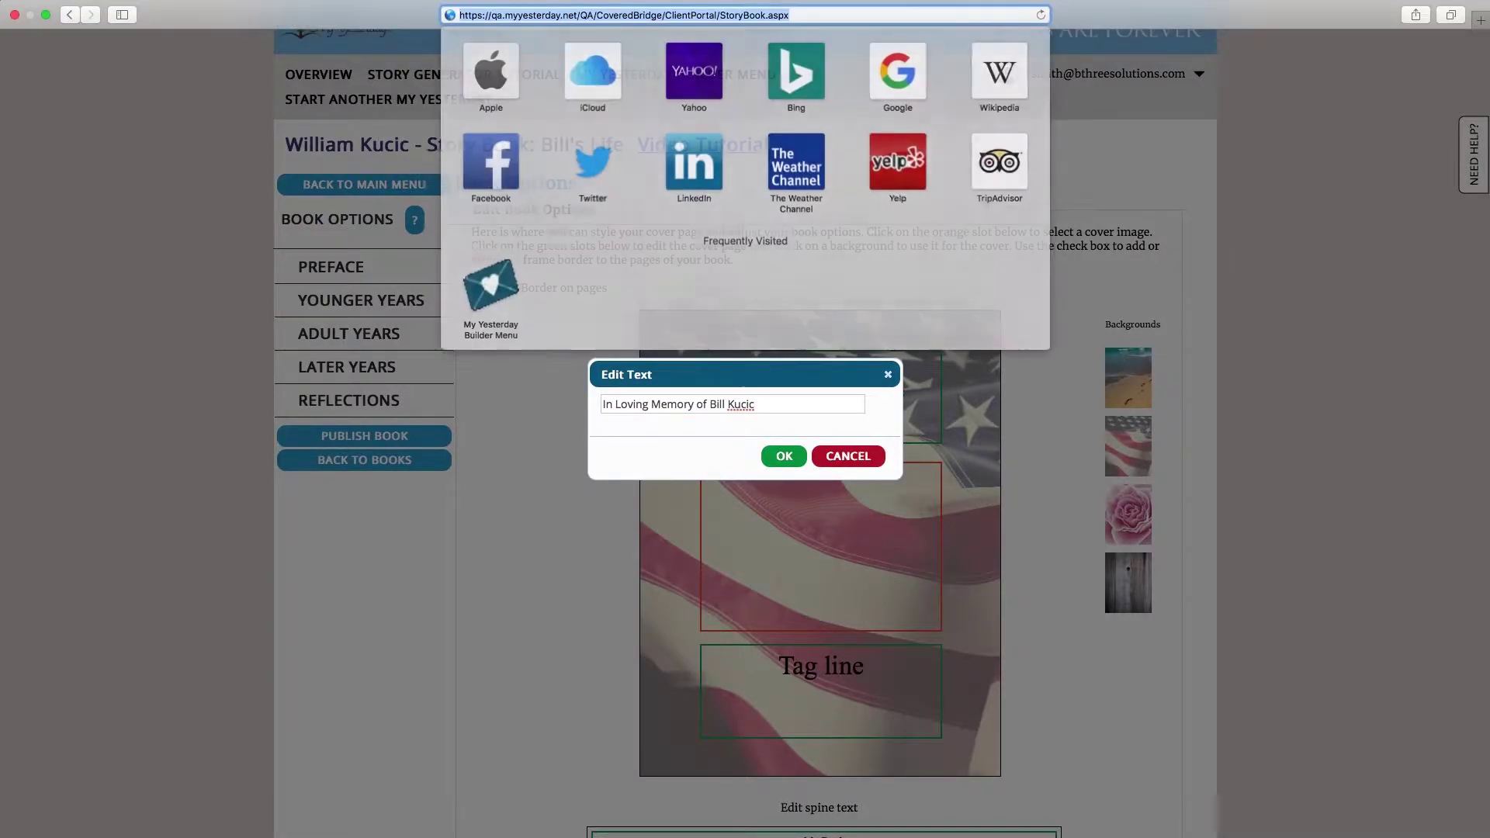
click(800, 466)
click(799, 464)
Replace the 'My Book' spine text with the same title as the cover
scroll(852, 664, down, 2)
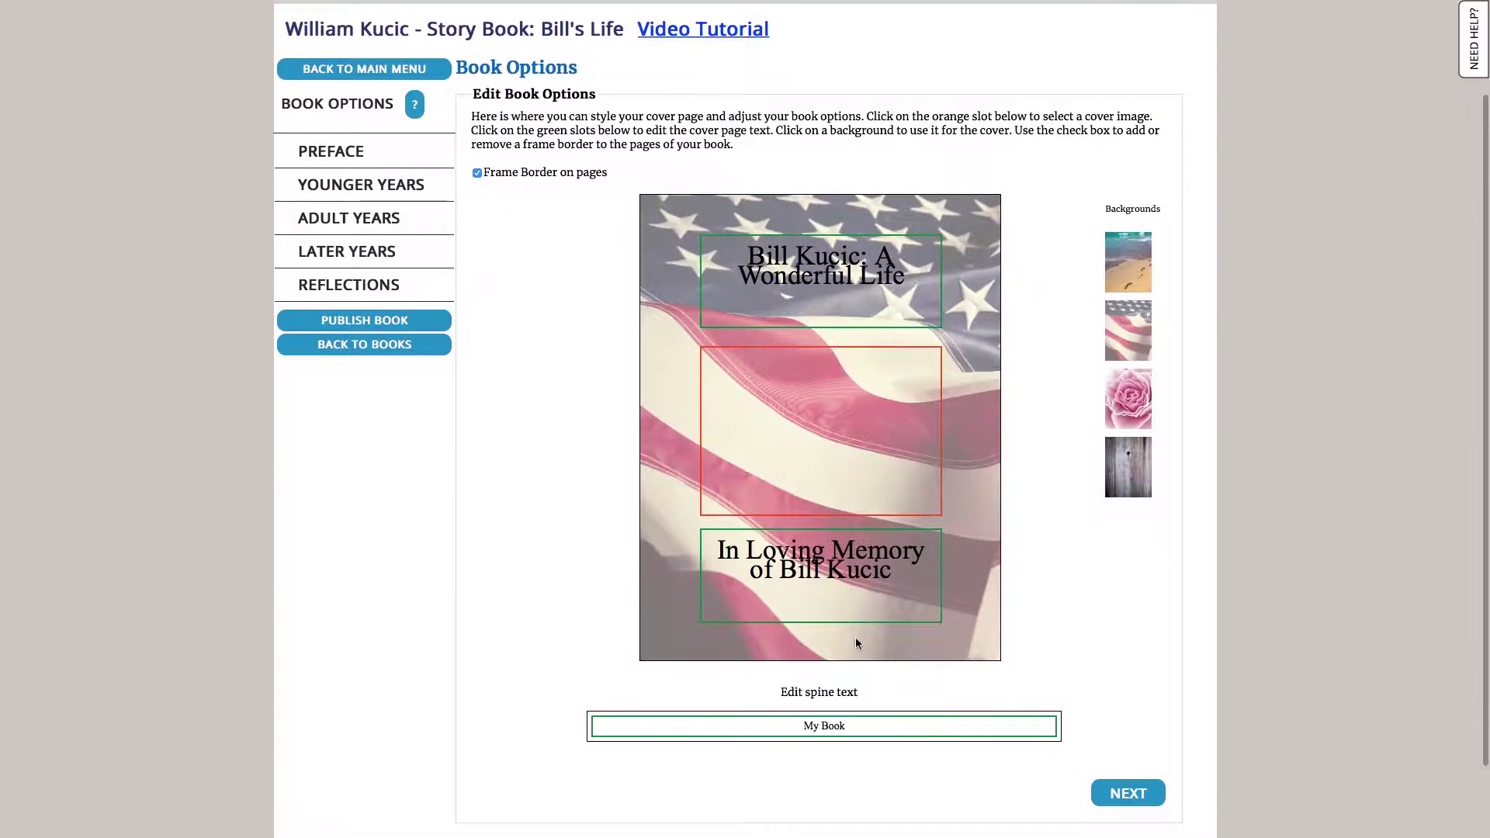
click(851, 726)
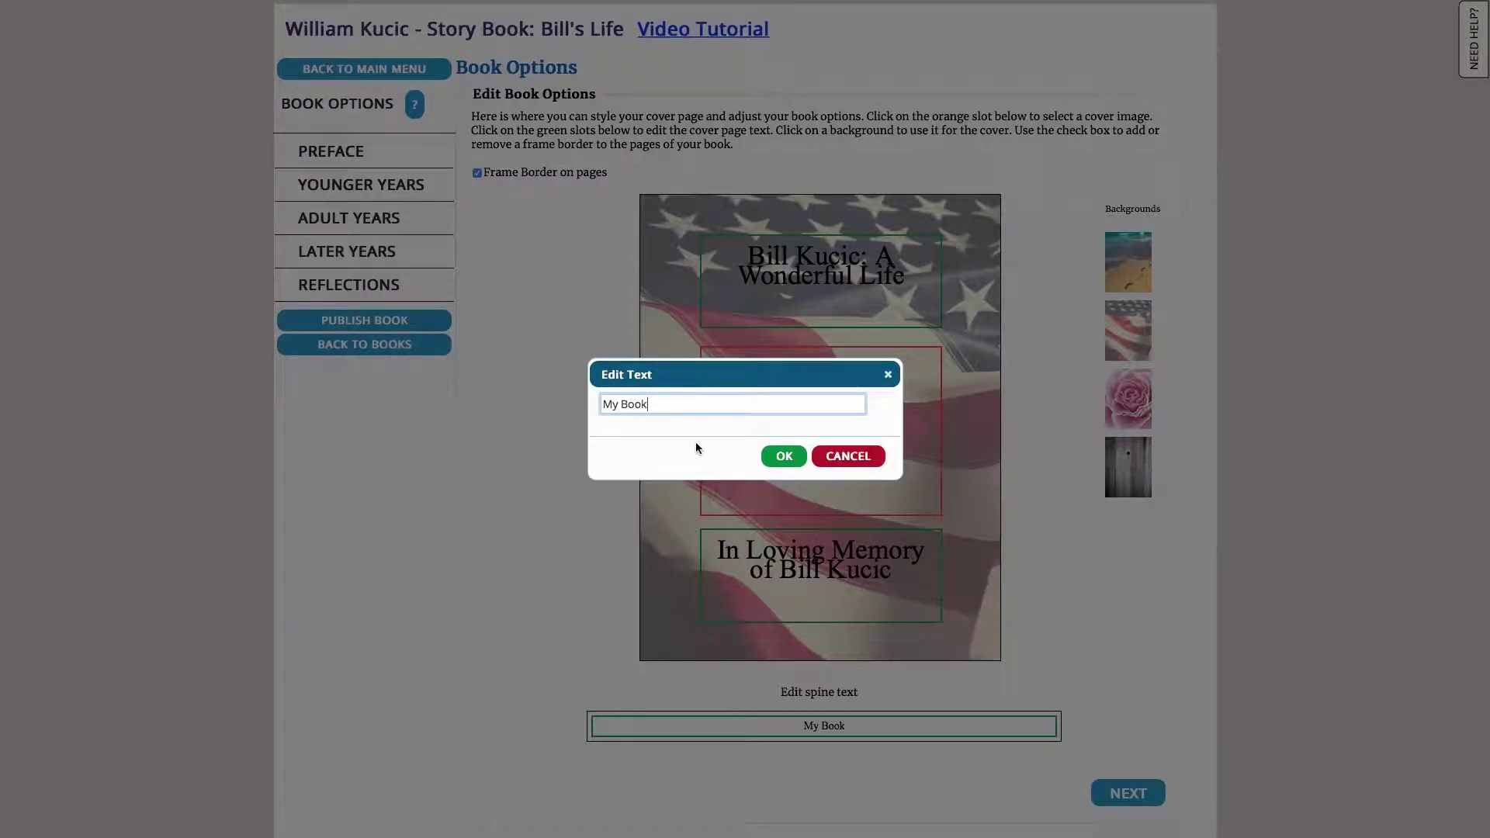
key(super+a)
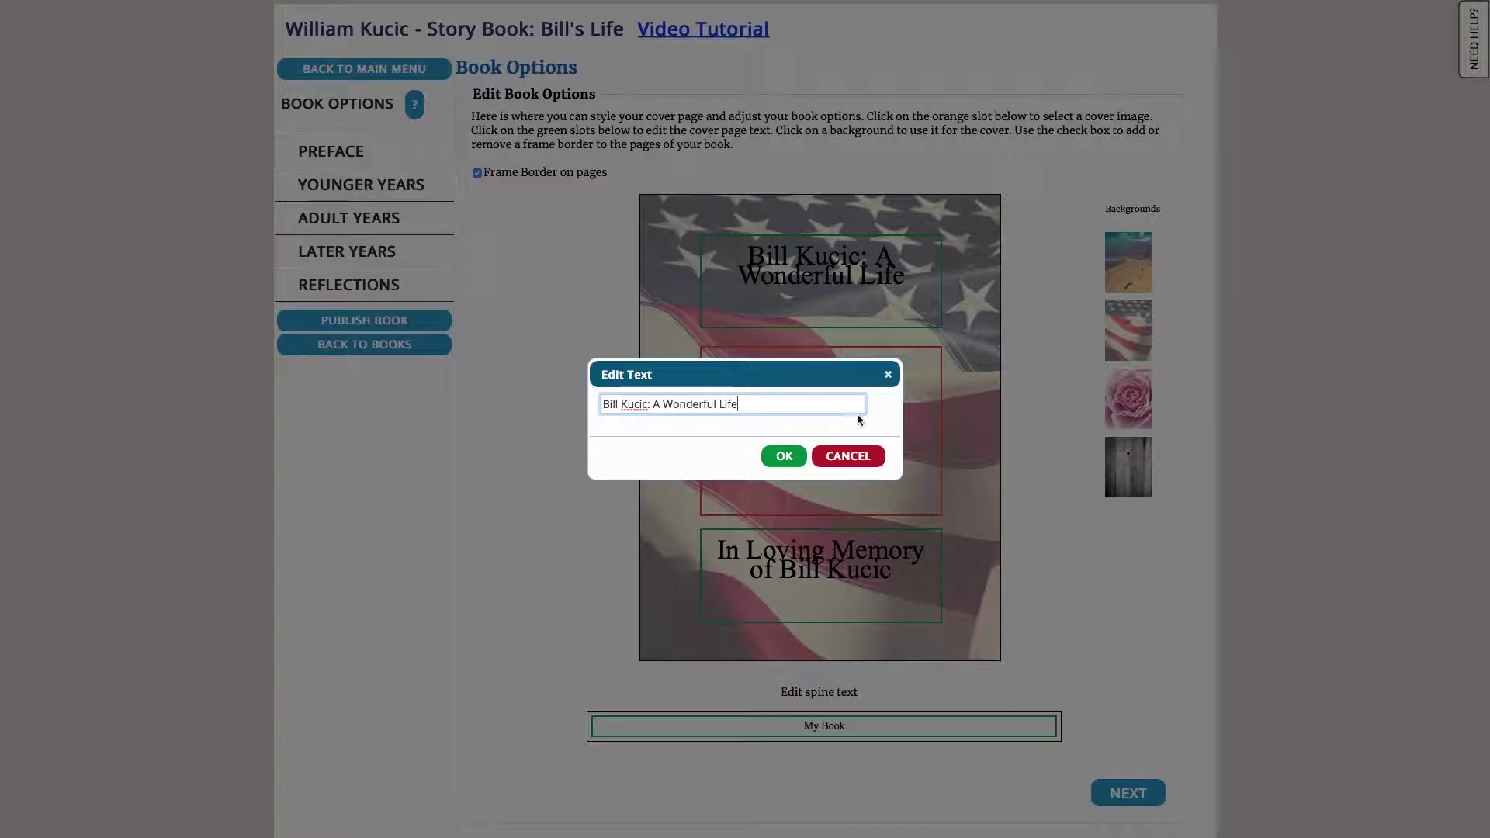
click(784, 456)
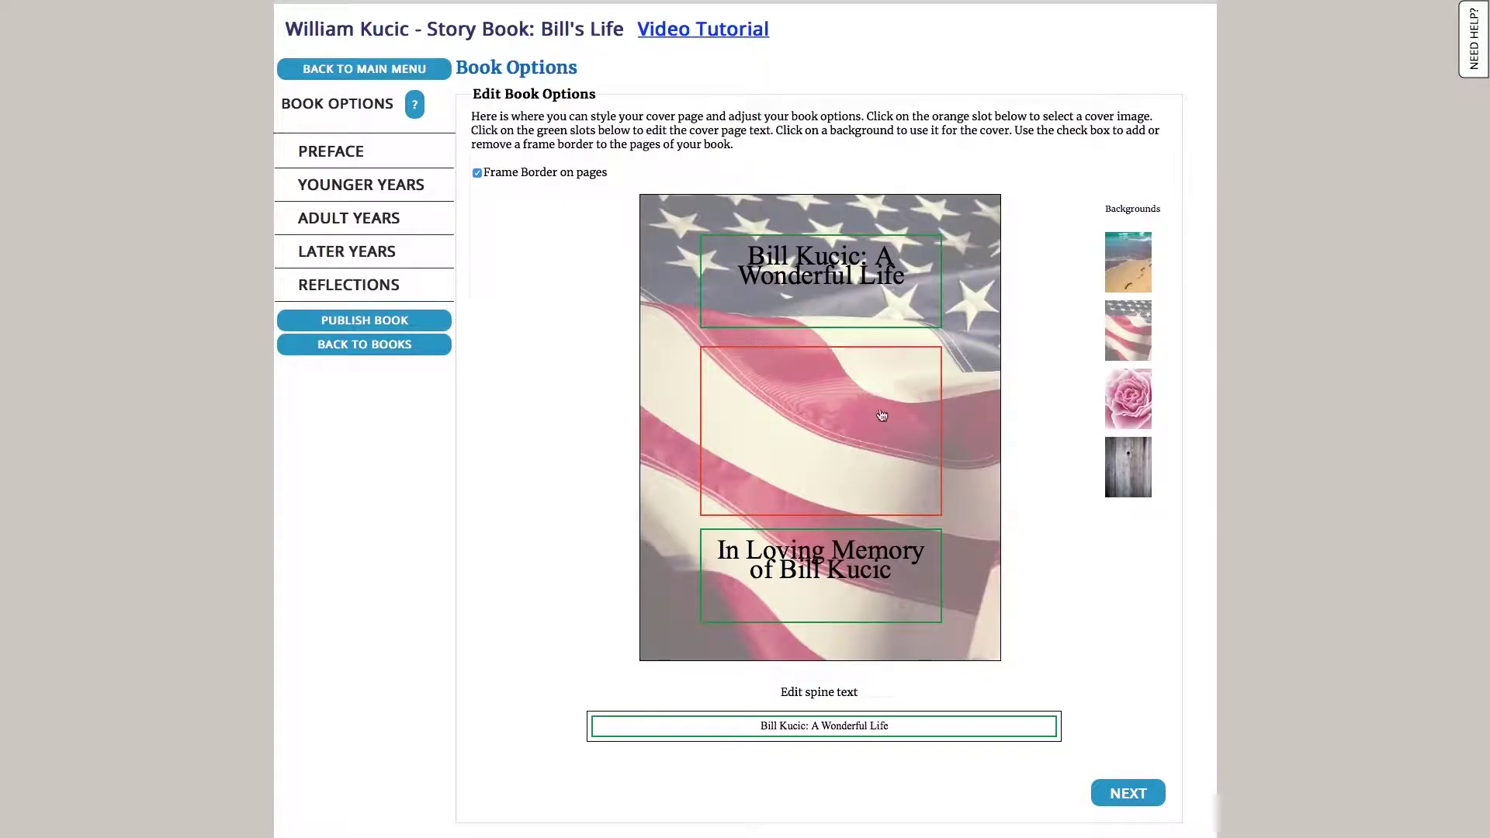
Fill the cover's central photo slot with the black-and-white age-16 portrait
click(844, 416)
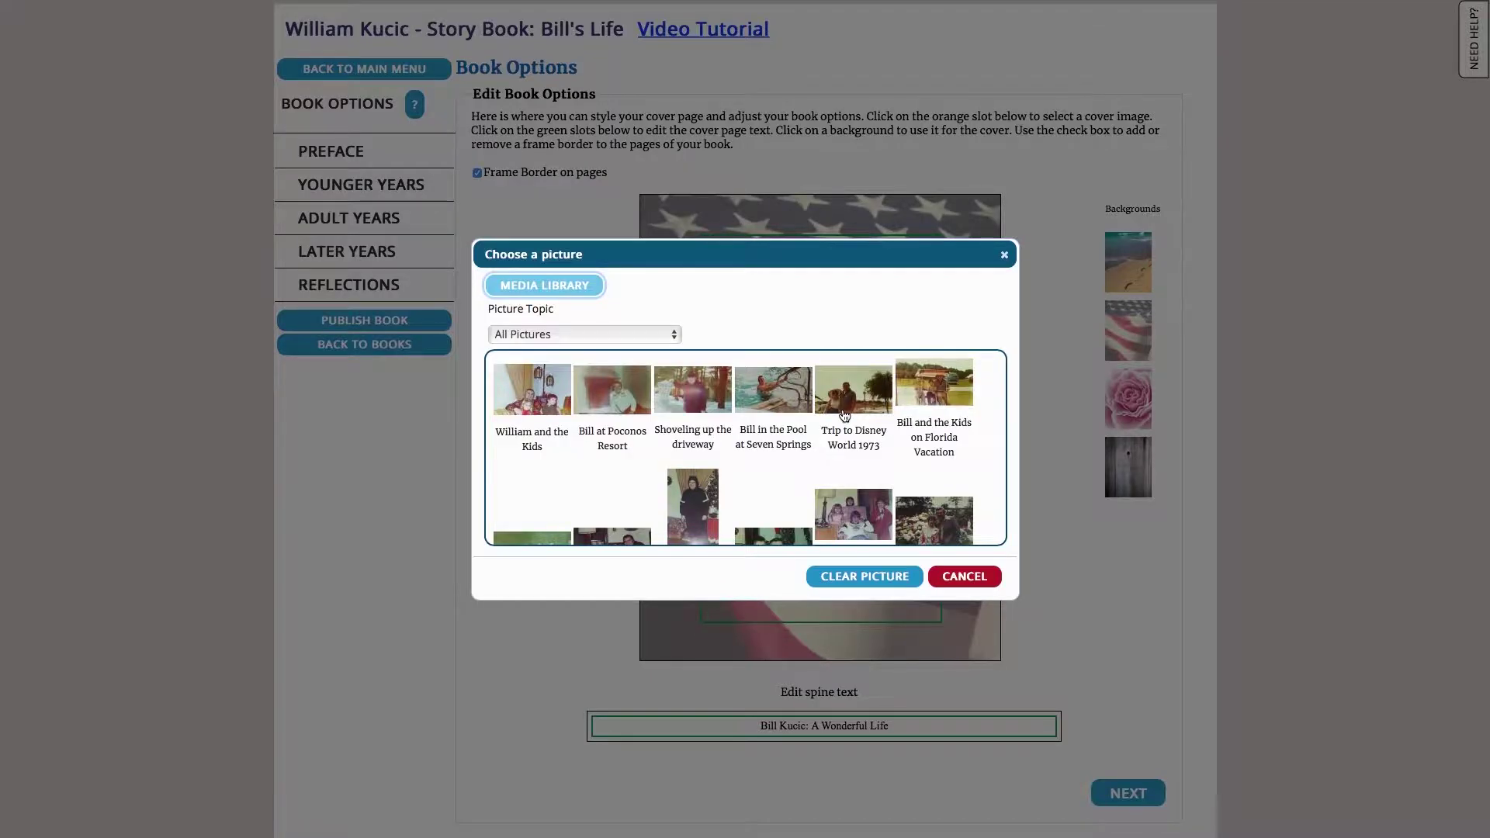
scroll(971, 445, down, 5)
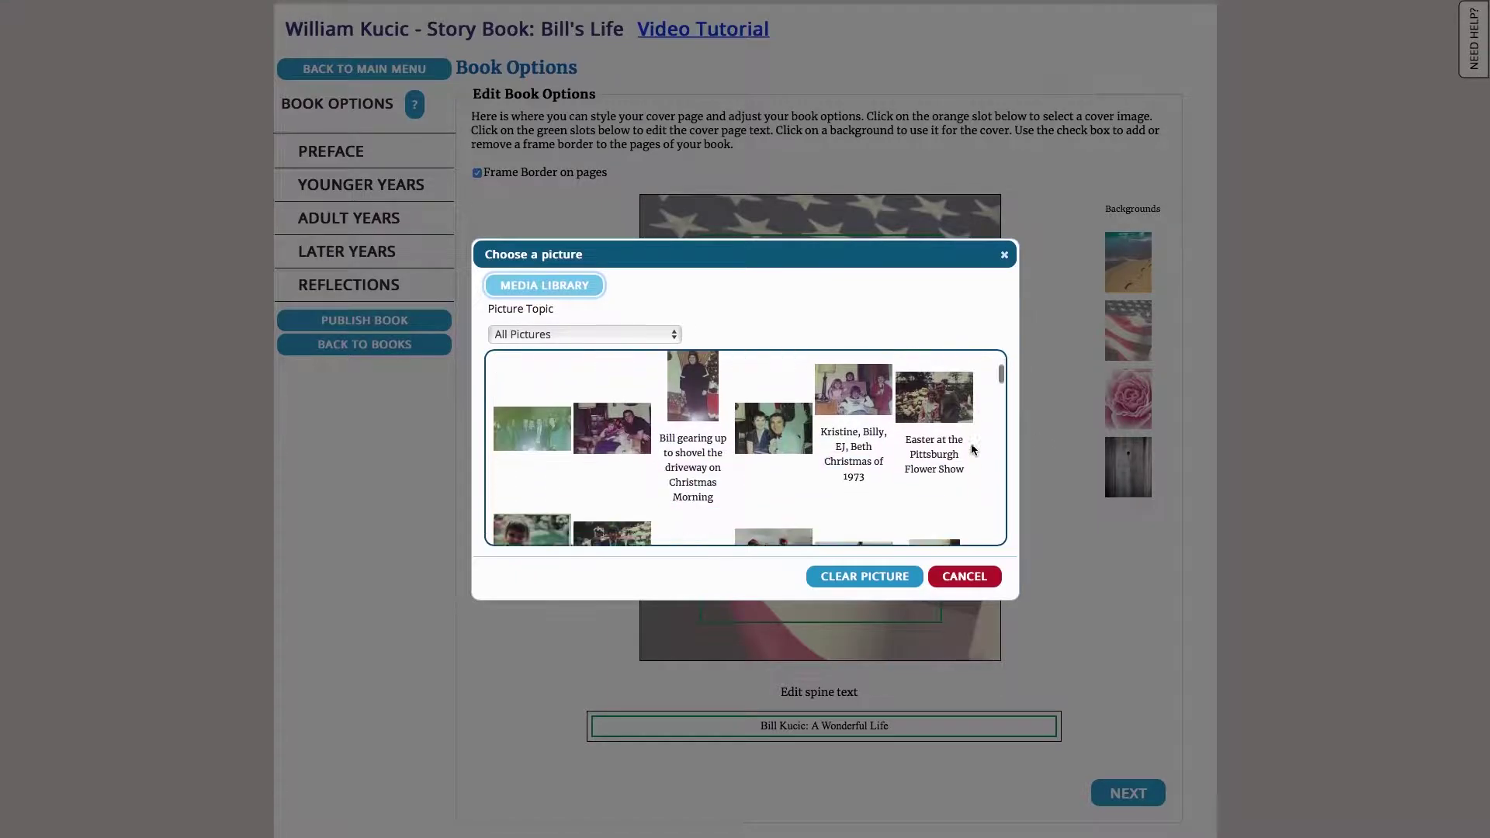
scroll(971, 447, down, 5)
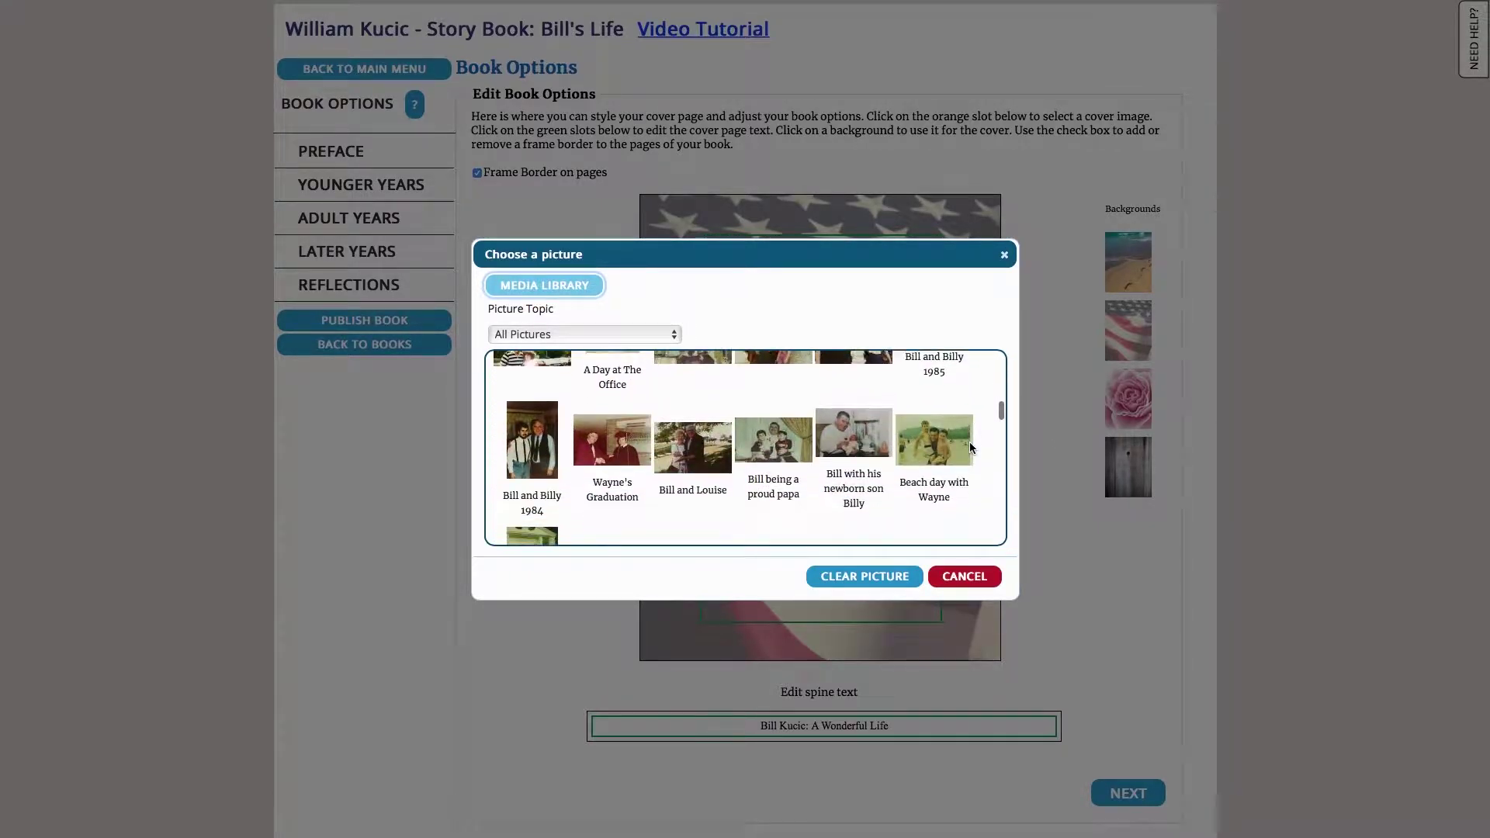
scroll(970, 447, down, 5)
scroll(970, 448, down, 2)
scroll(814, 468, up, 2)
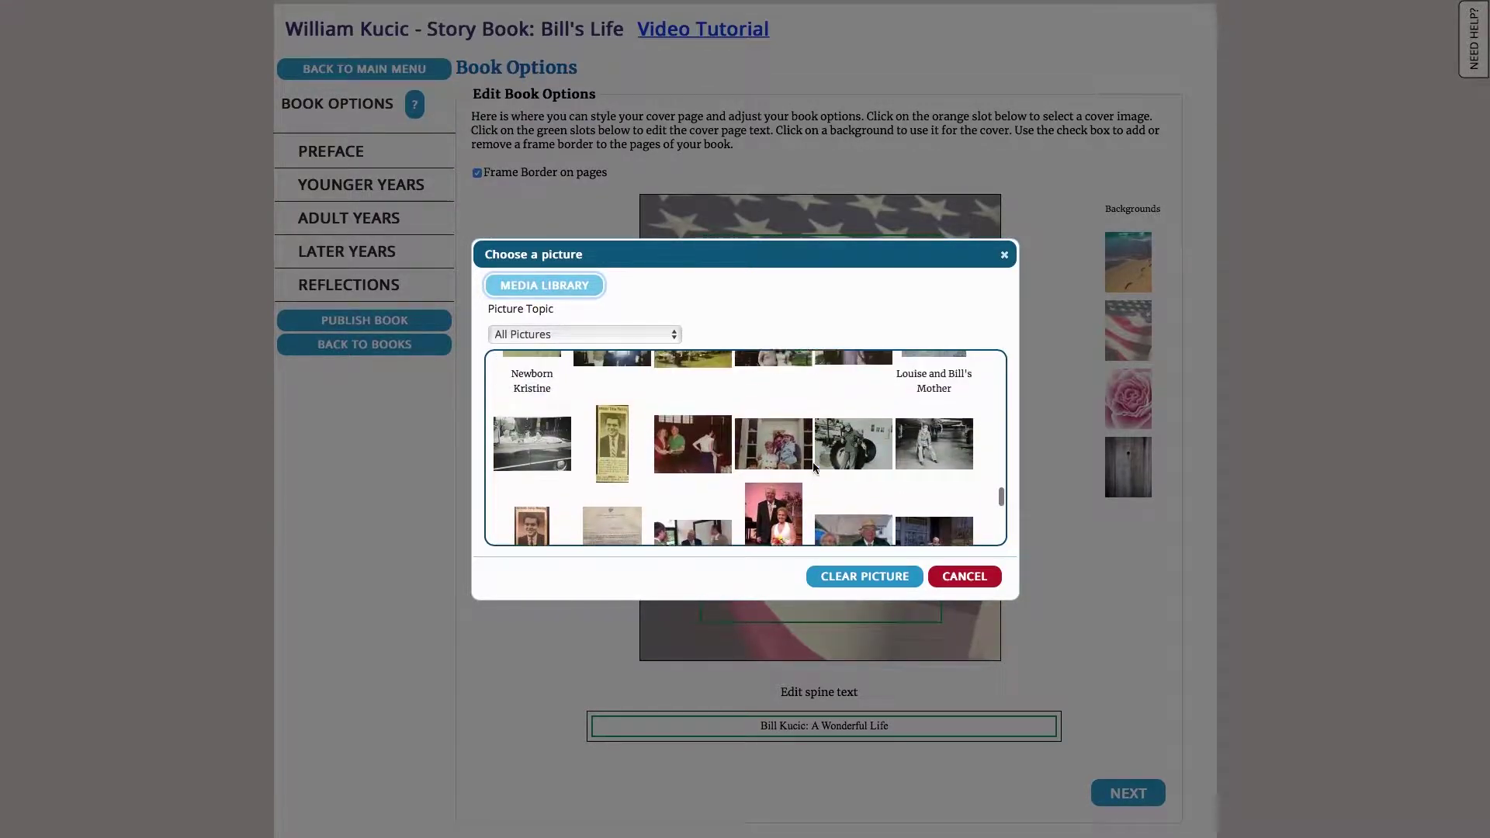
scroll(813, 468, up, 4)
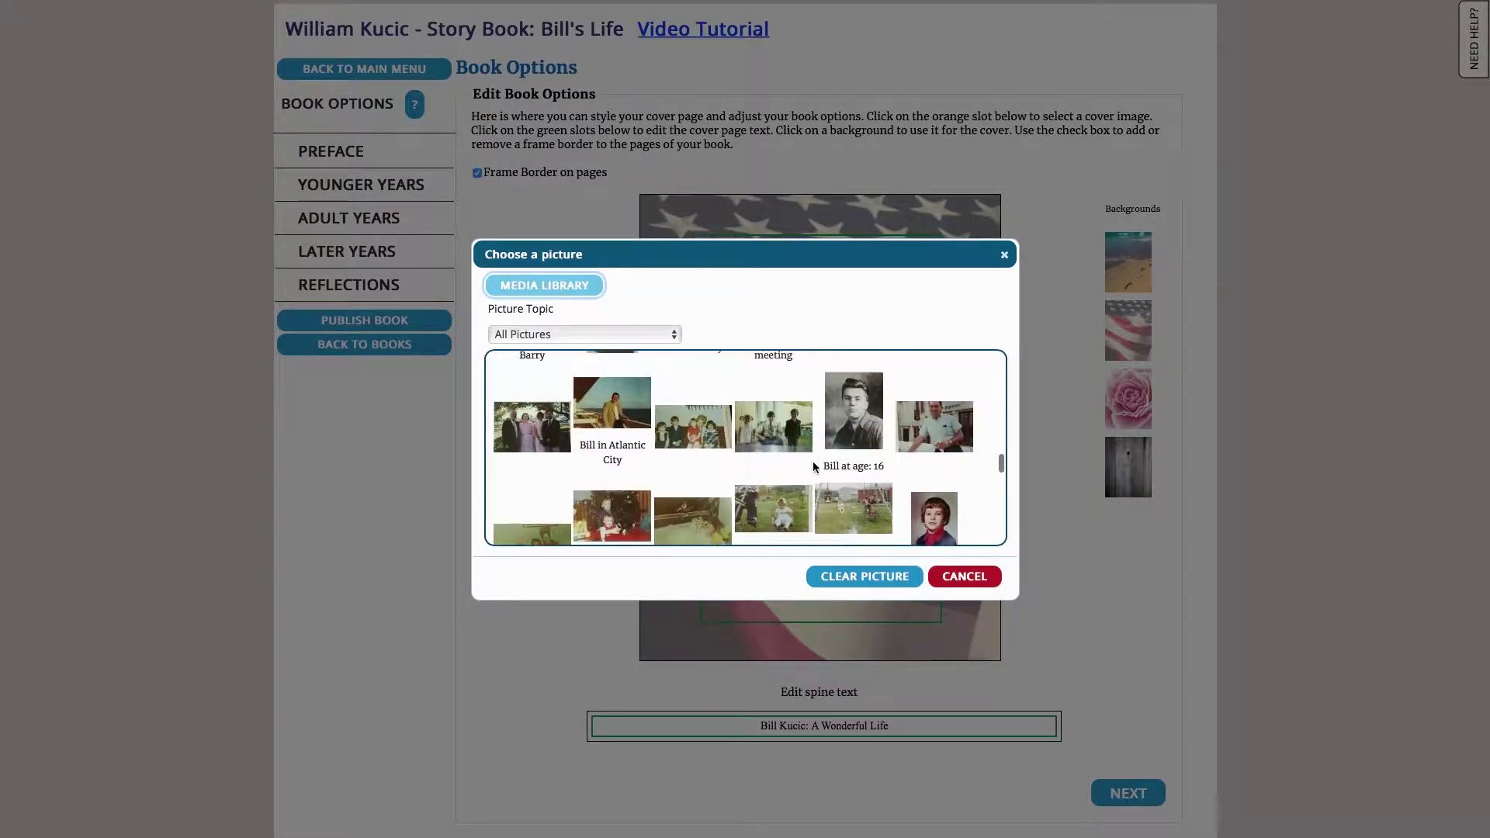
scroll(812, 466, up, 1)
click(849, 446)
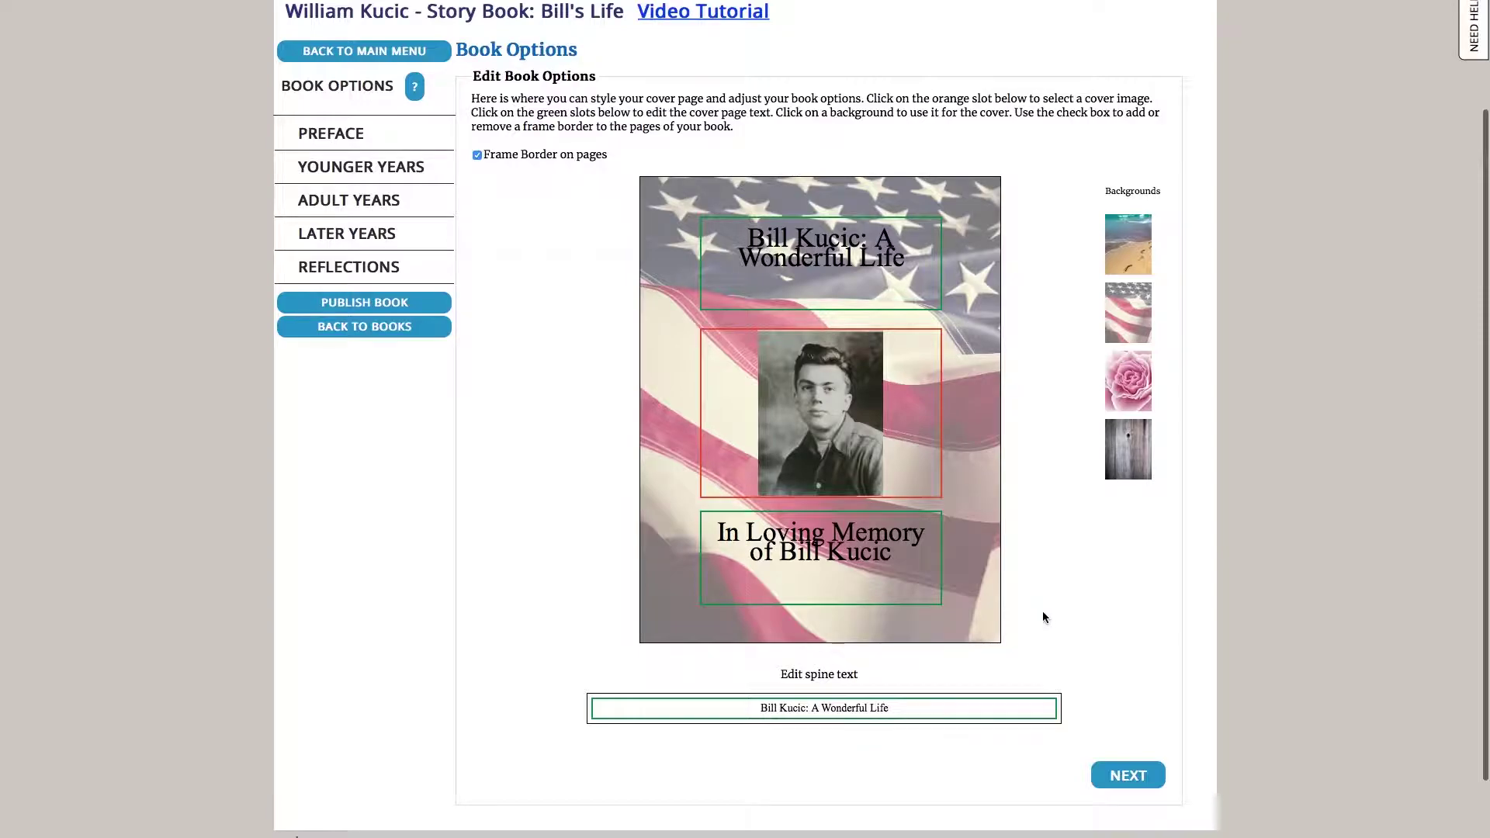
Include the Preface topic in the book and continue to its page
click(1121, 778)
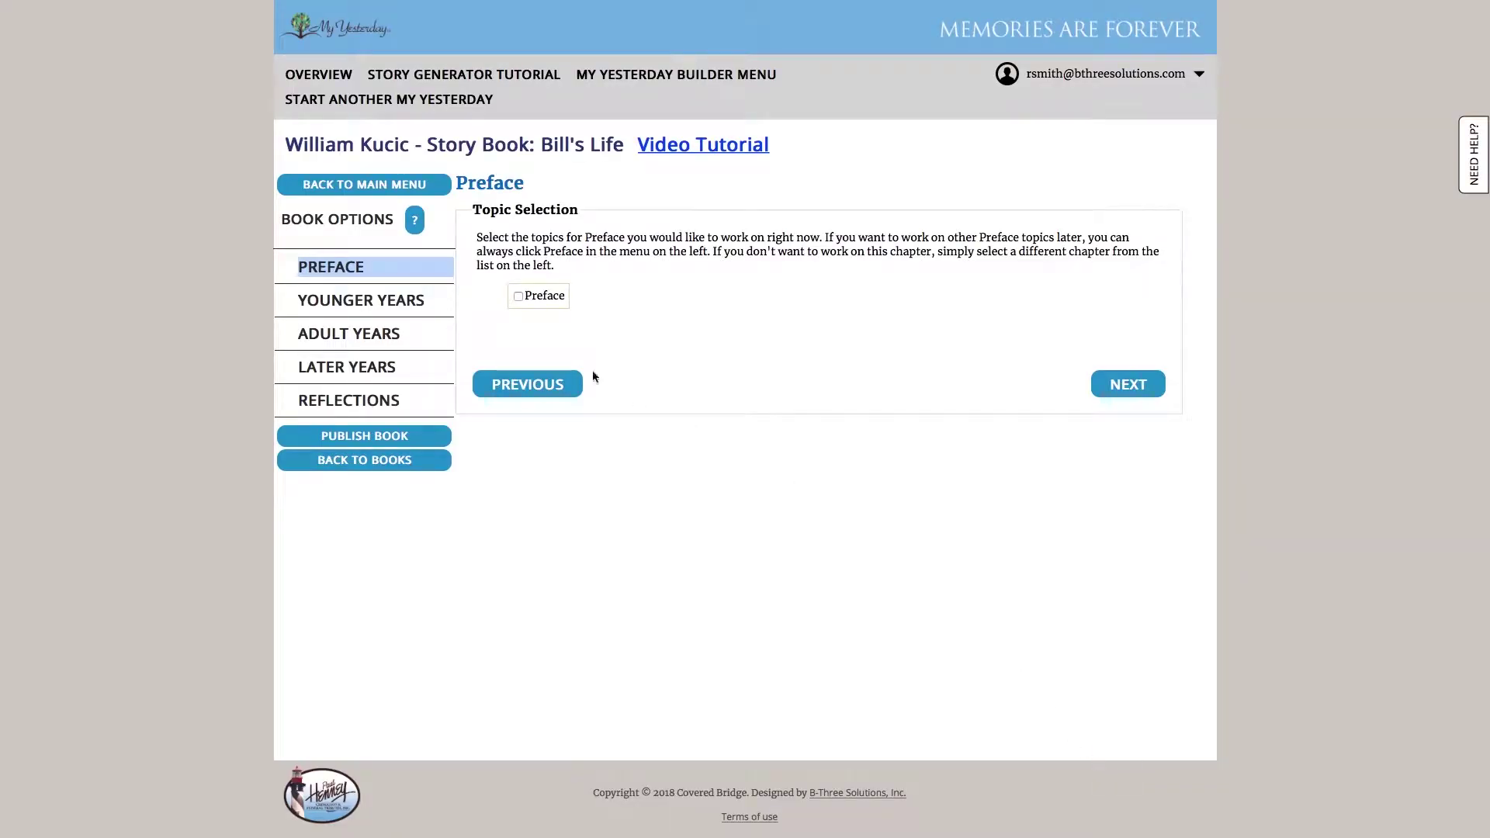
click(519, 297)
click(1125, 384)
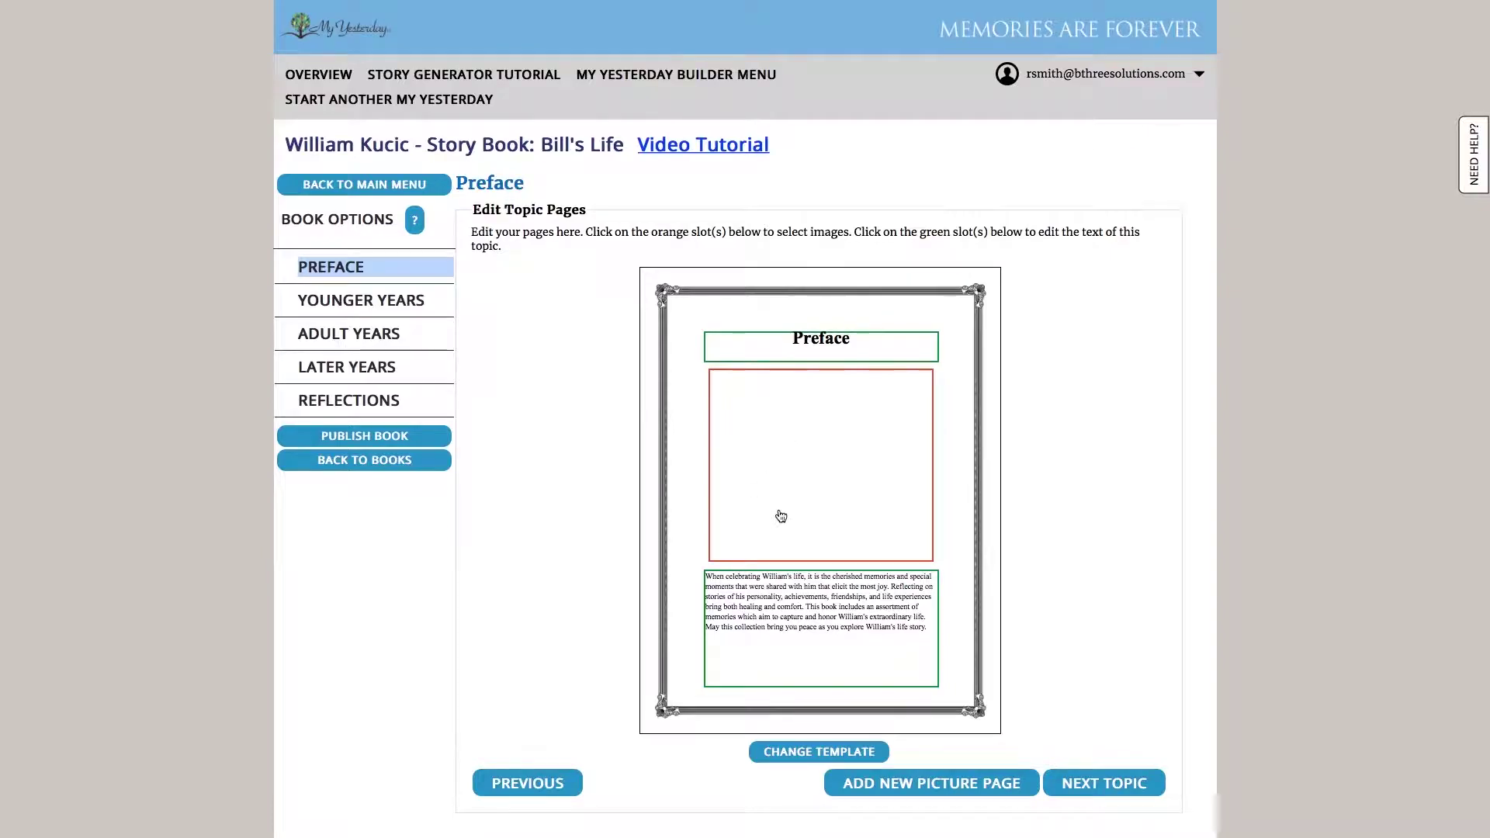
Place the wedding group photo on the Preface page without a caption
click(831, 482)
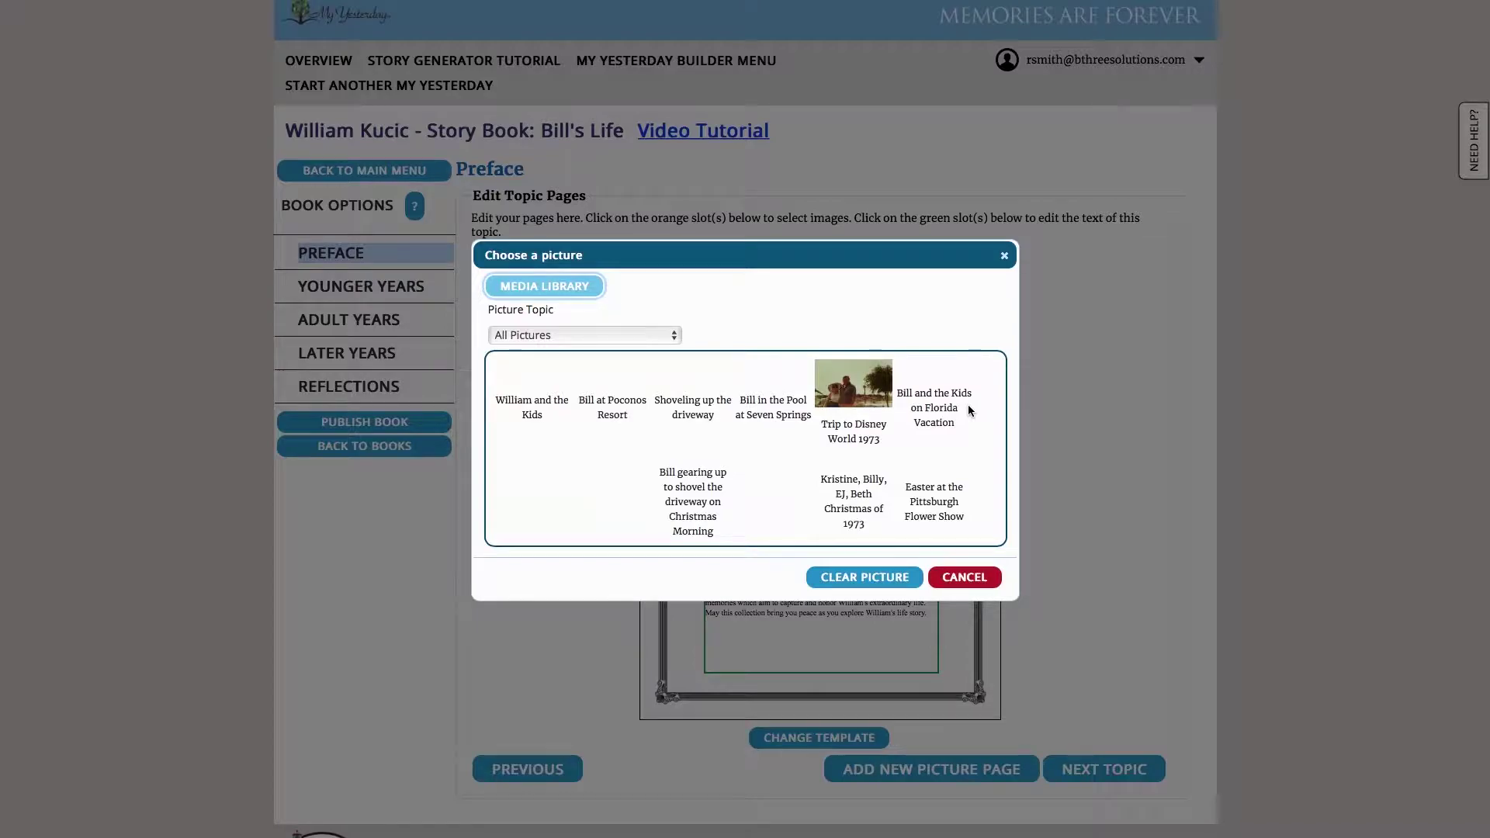
scroll(969, 409, down, 10)
scroll(968, 409, down, 8)
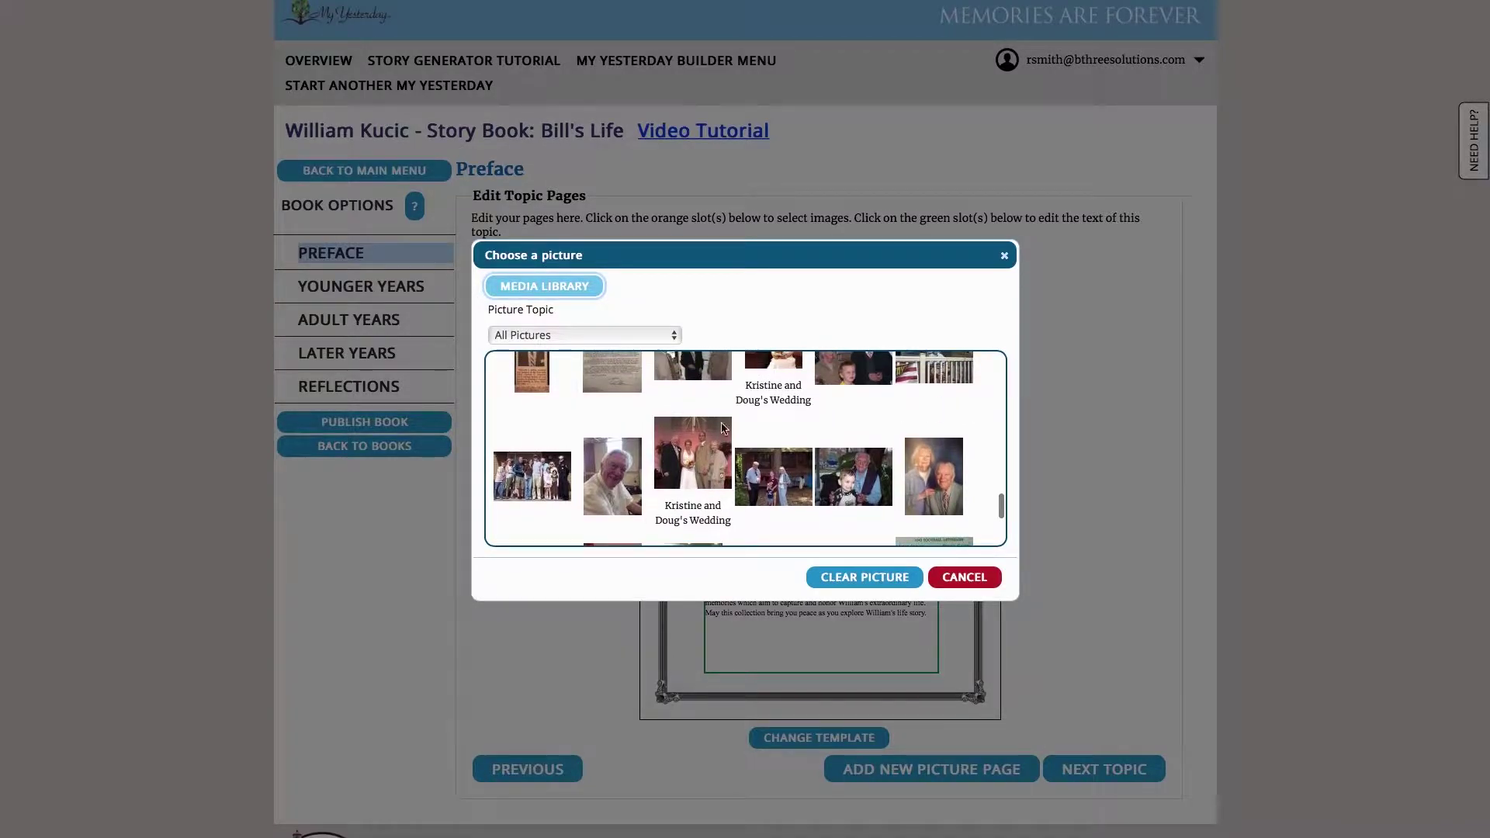
click(692, 458)
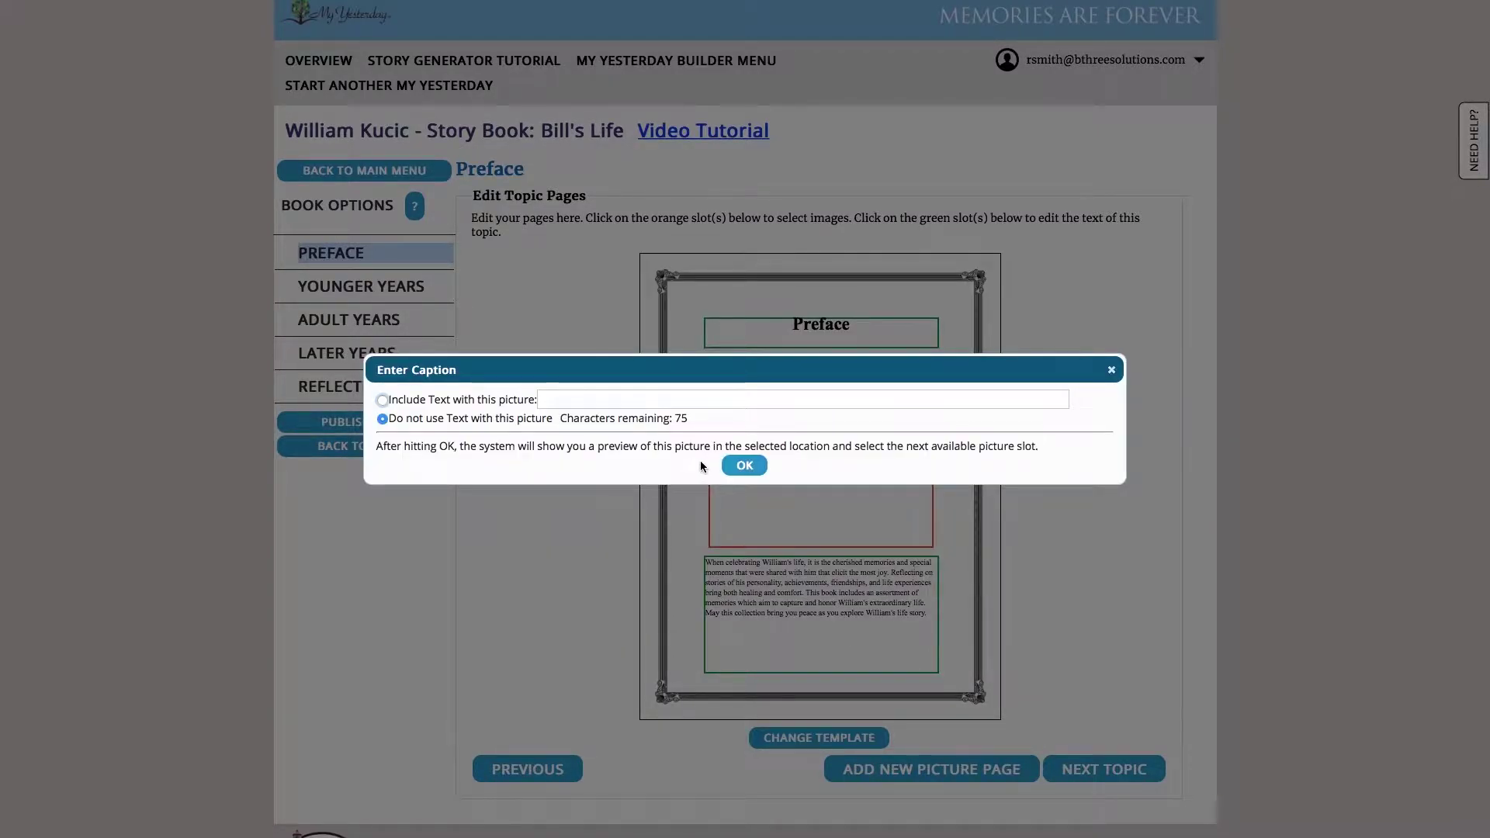
click(742, 467)
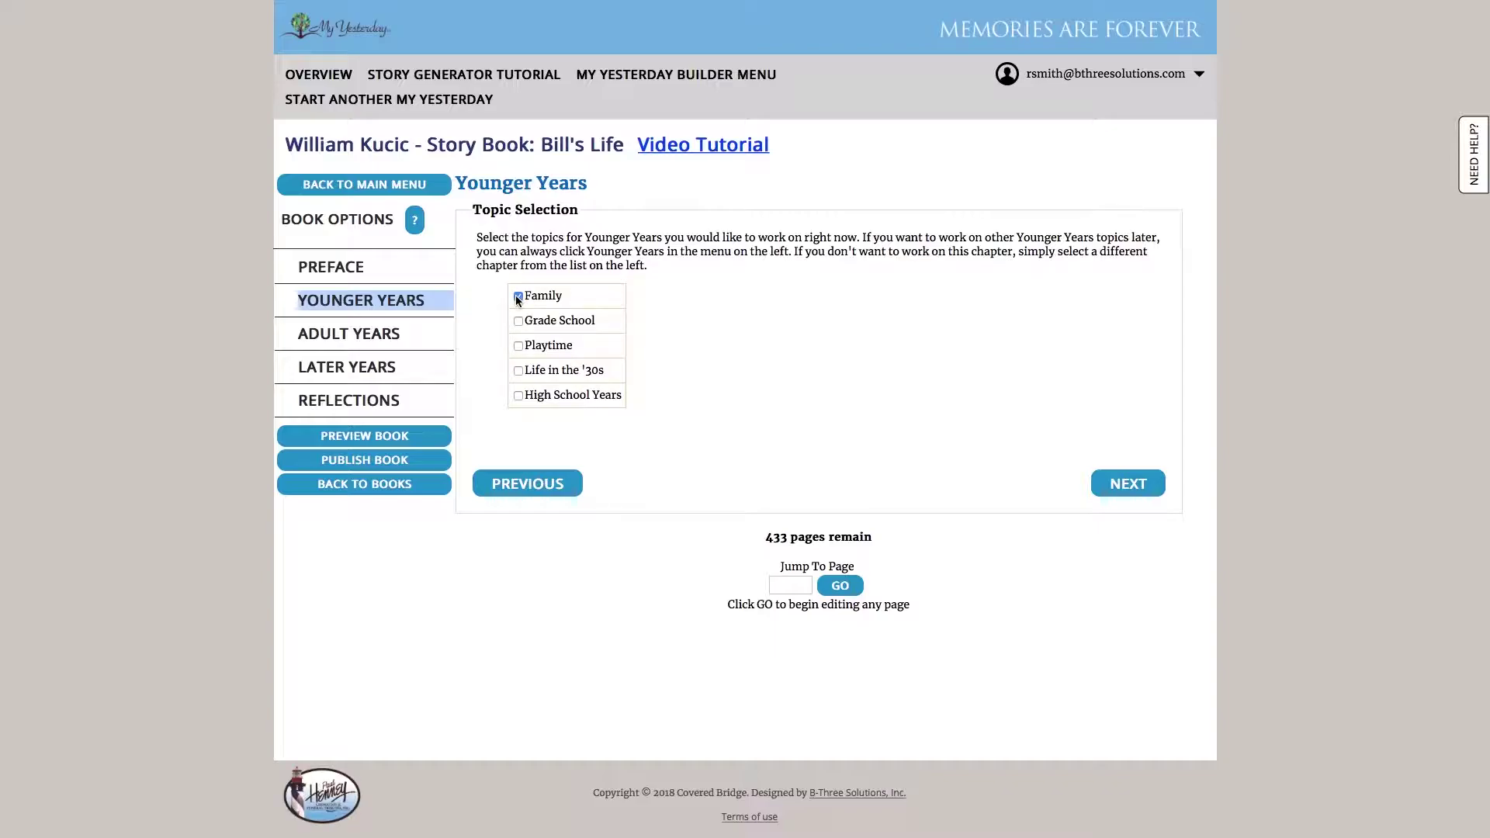
Tick Grade School alongside Family in the Younger Years topics
click(519, 322)
Place a photo of two men on the Younger Years header page without a caption
click(1137, 485)
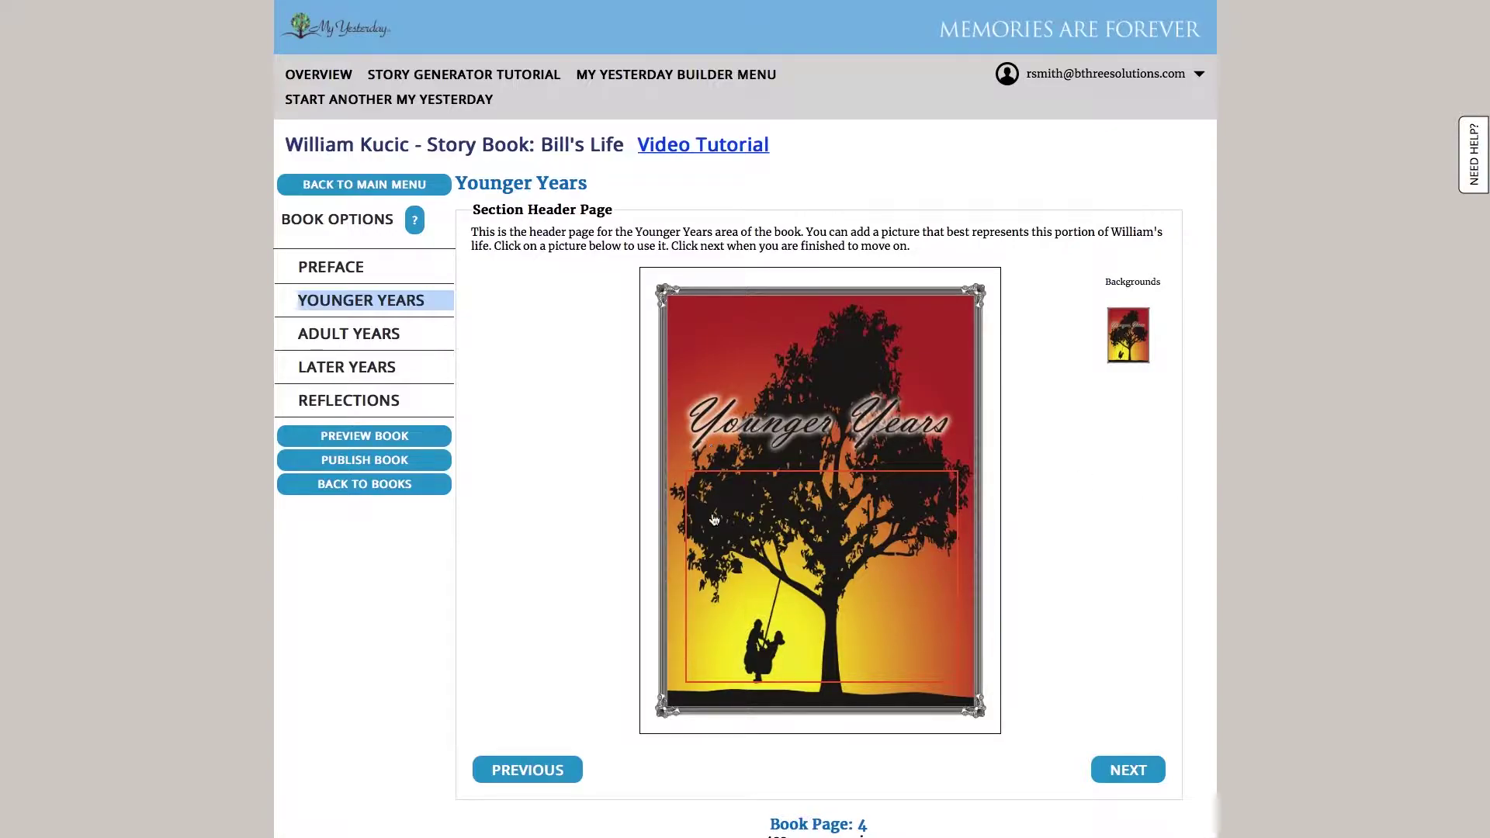
click(873, 535)
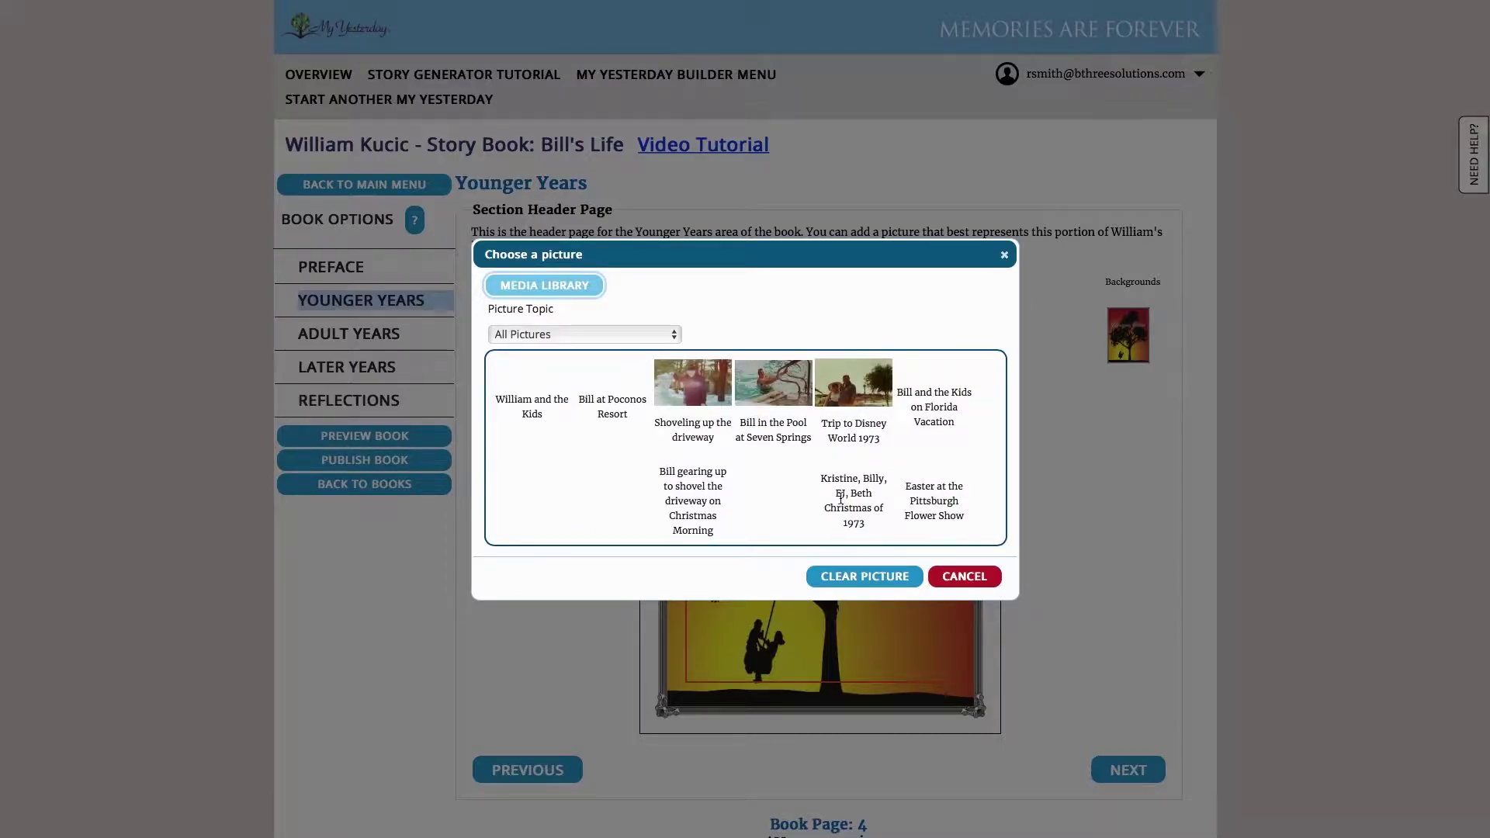
scroll(840, 499, down, 2)
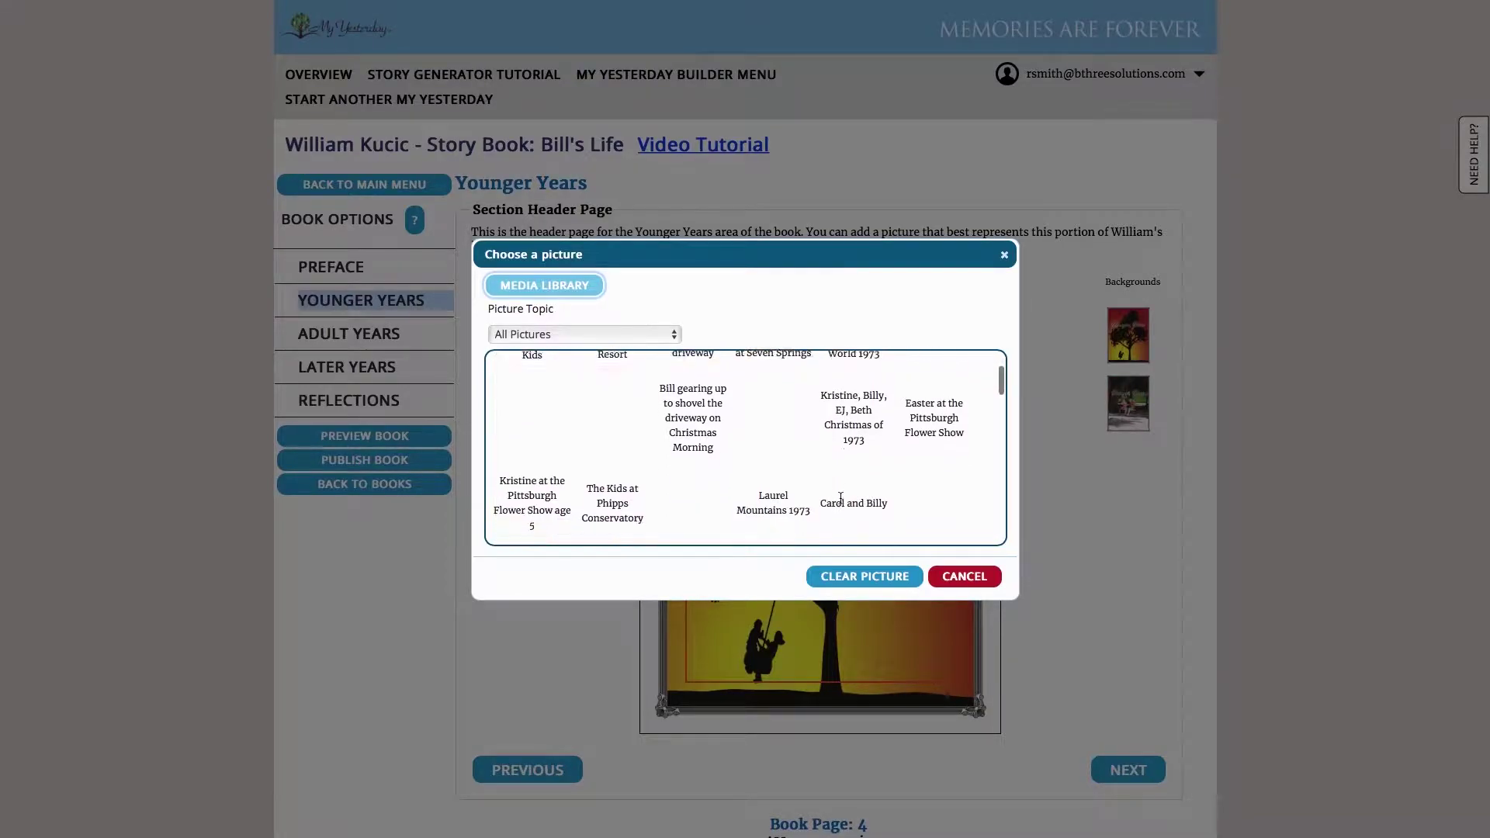
scroll(841, 499, up, 1)
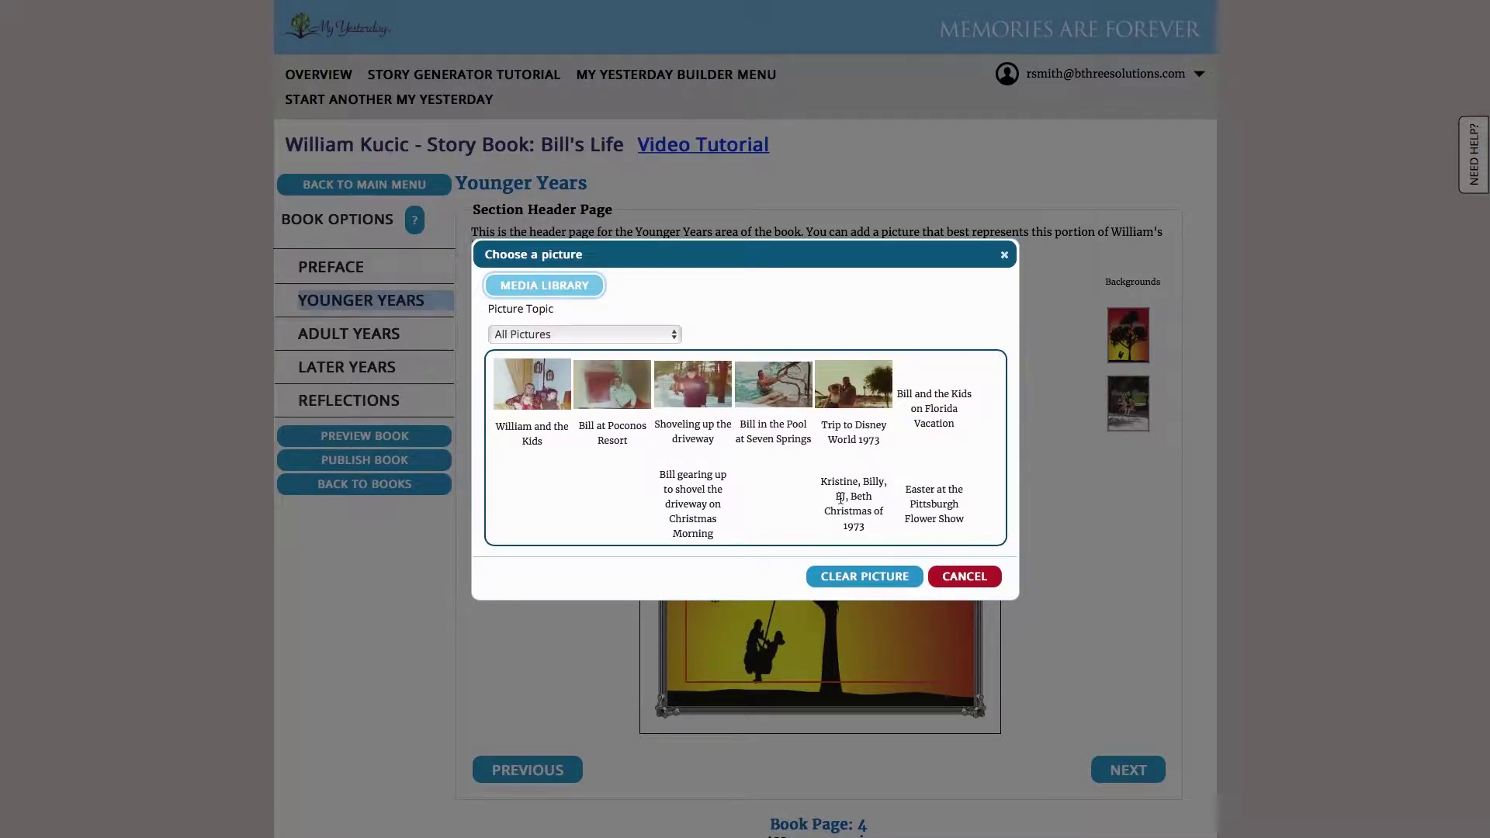
scroll(841, 497, down, 2)
scroll(840, 498, down, 4)
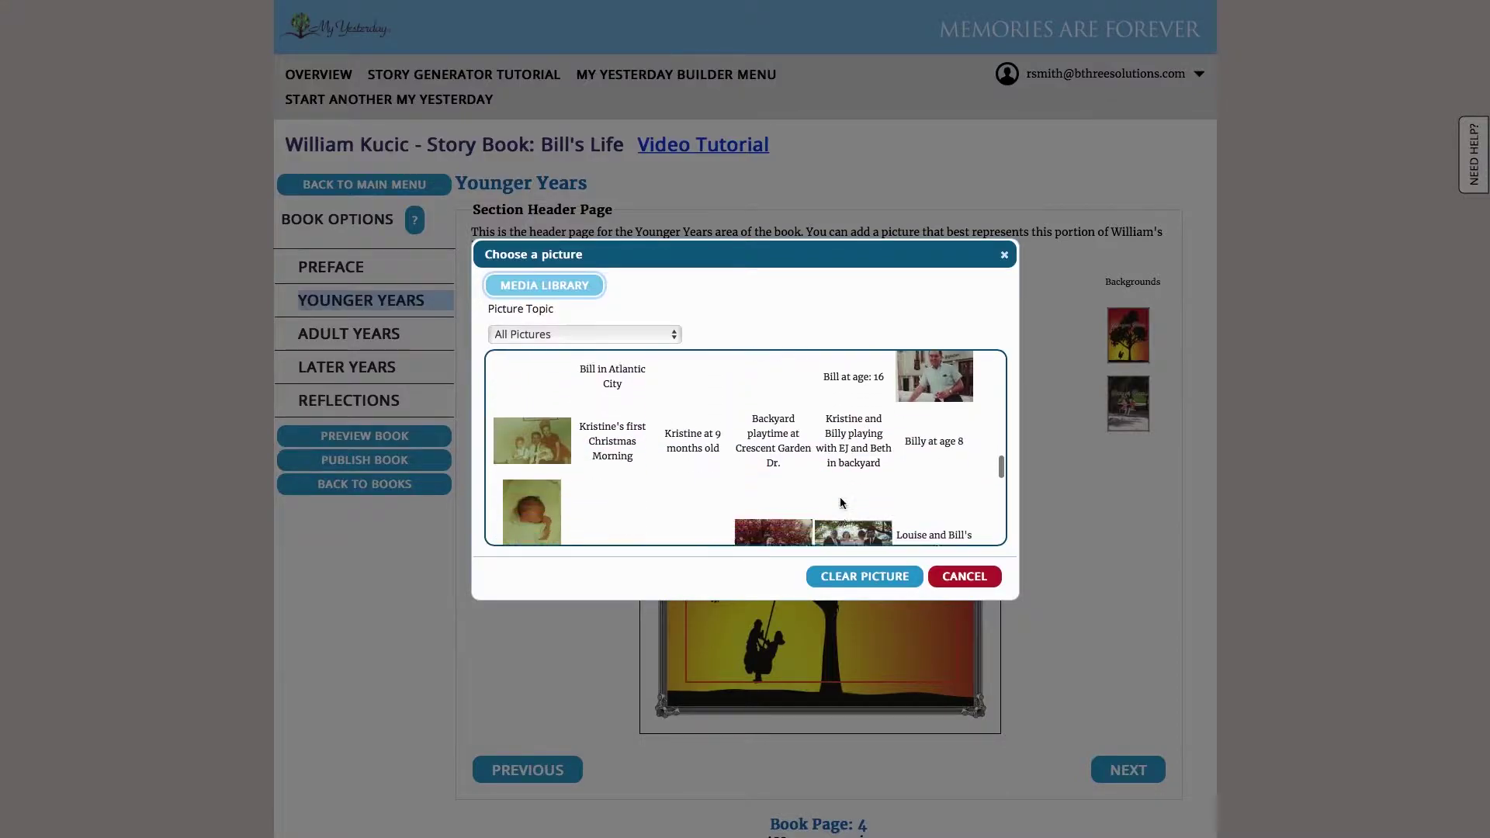
scroll(840, 502, down, 5)
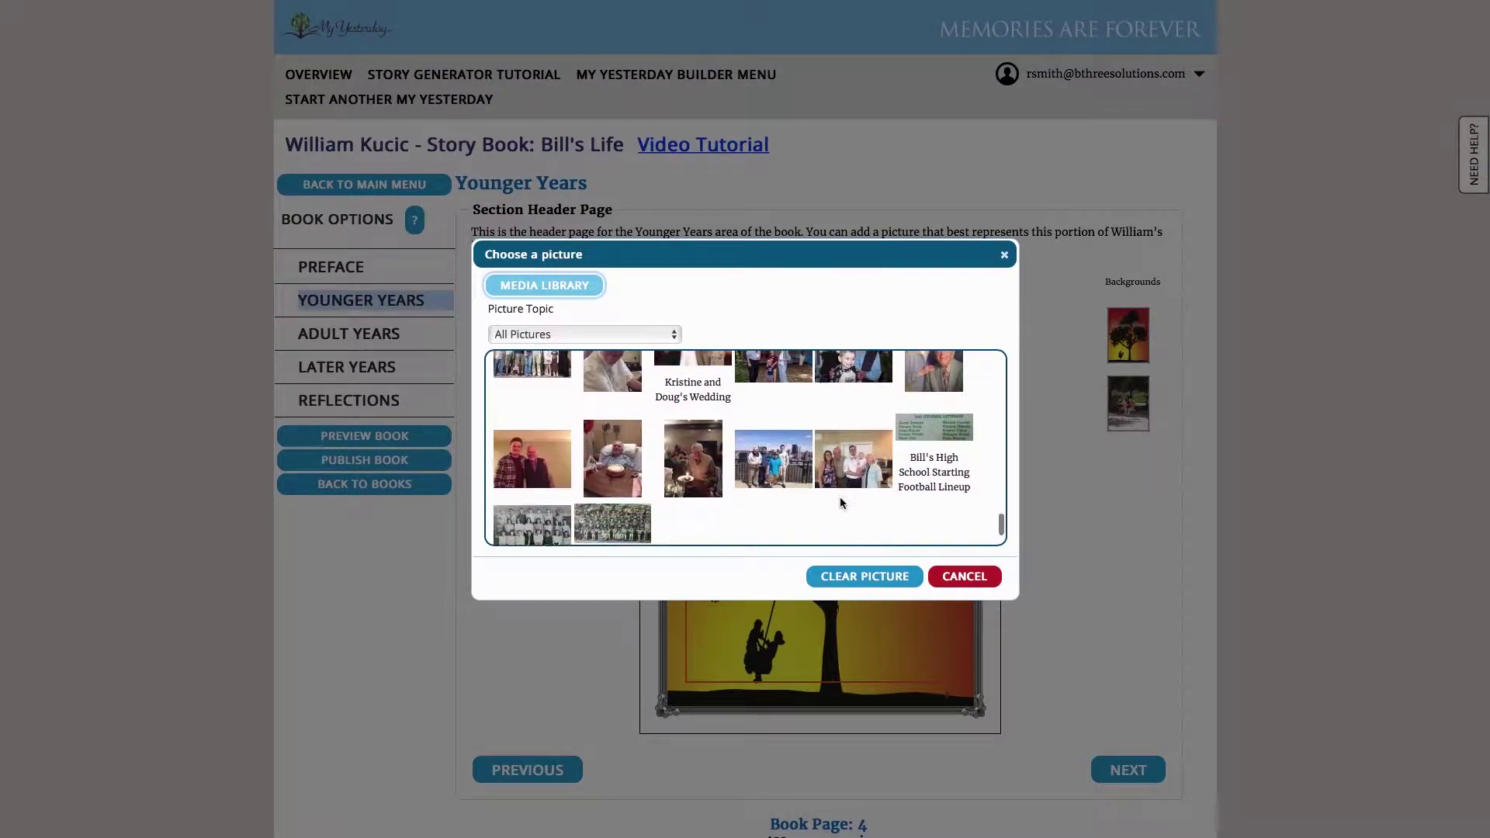
scroll(658, 481, up, 2)
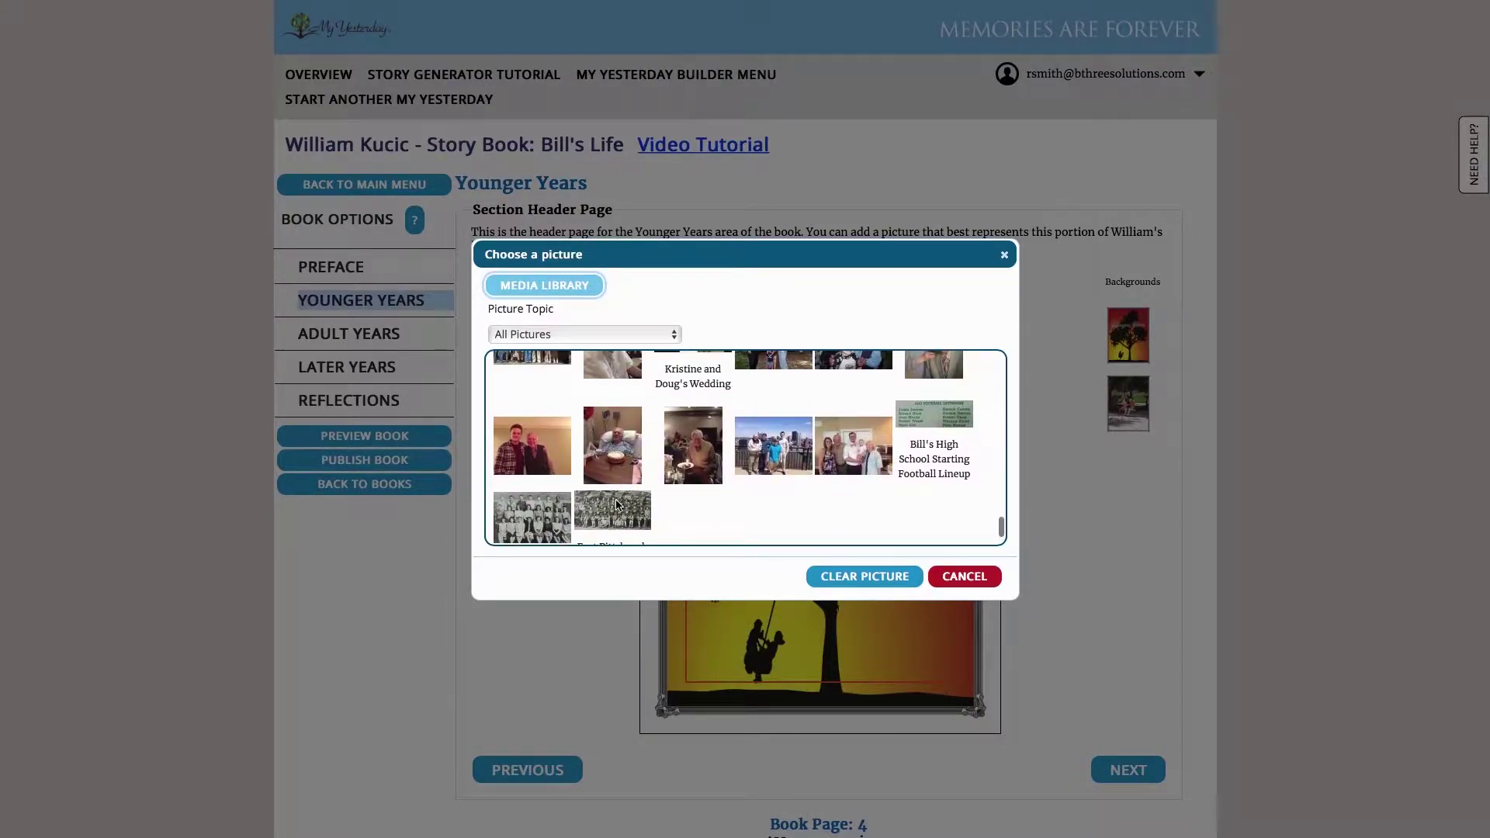
scroll(613, 505, up, 2)
scroll(589, 503, down, 2)
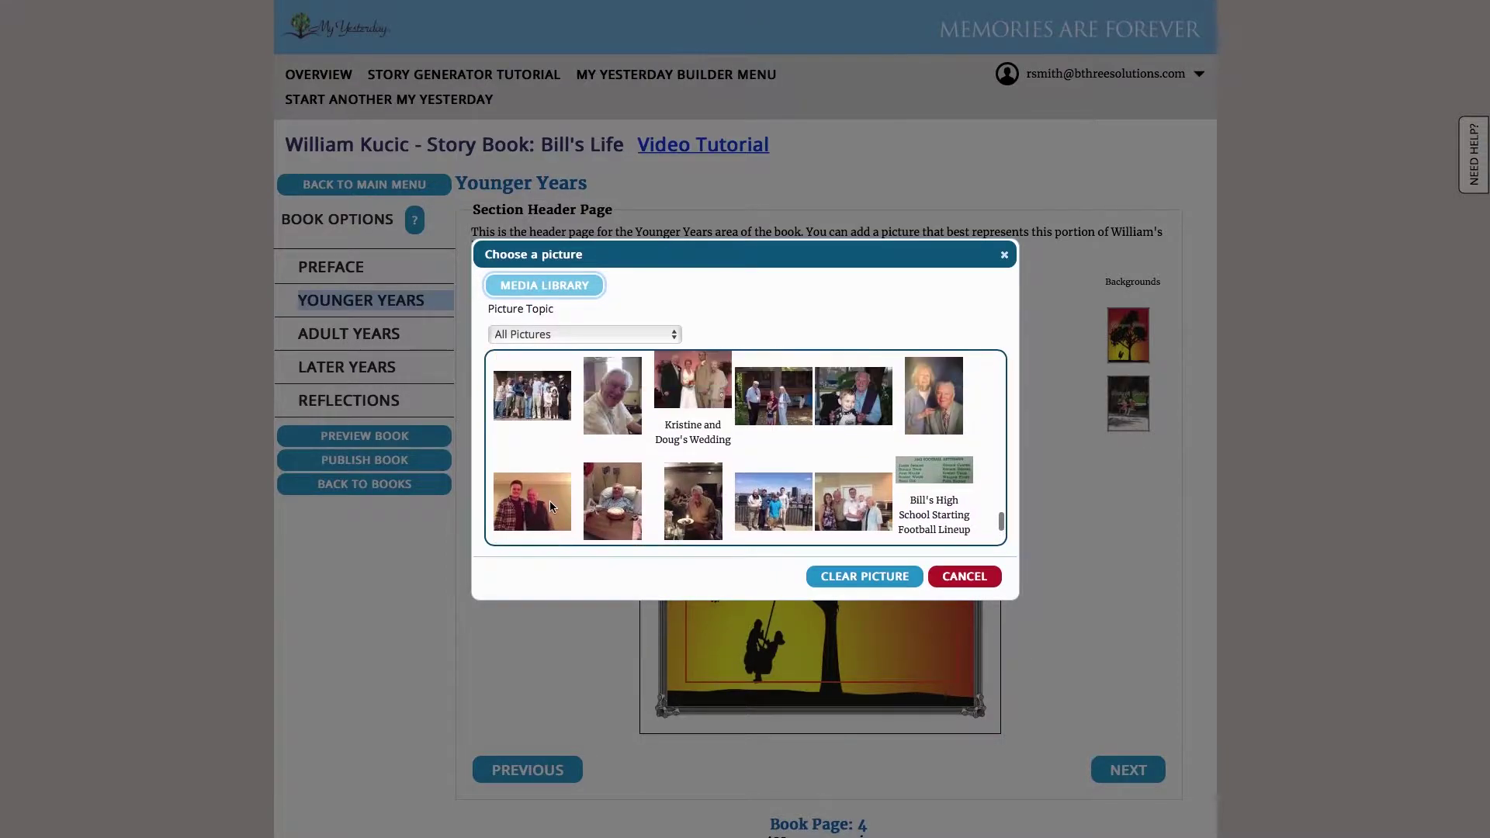
click(549, 501)
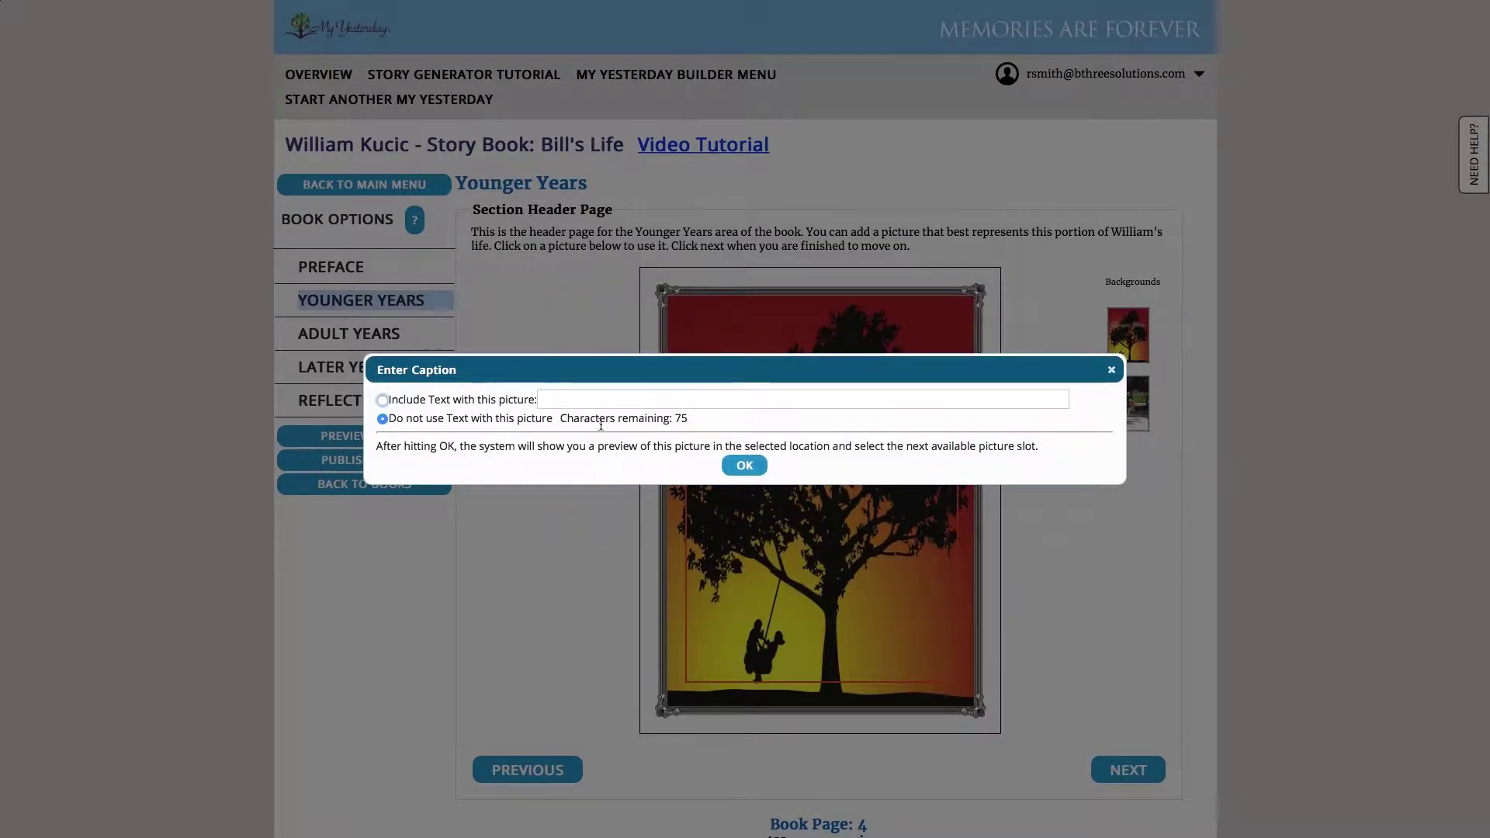
click(745, 467)
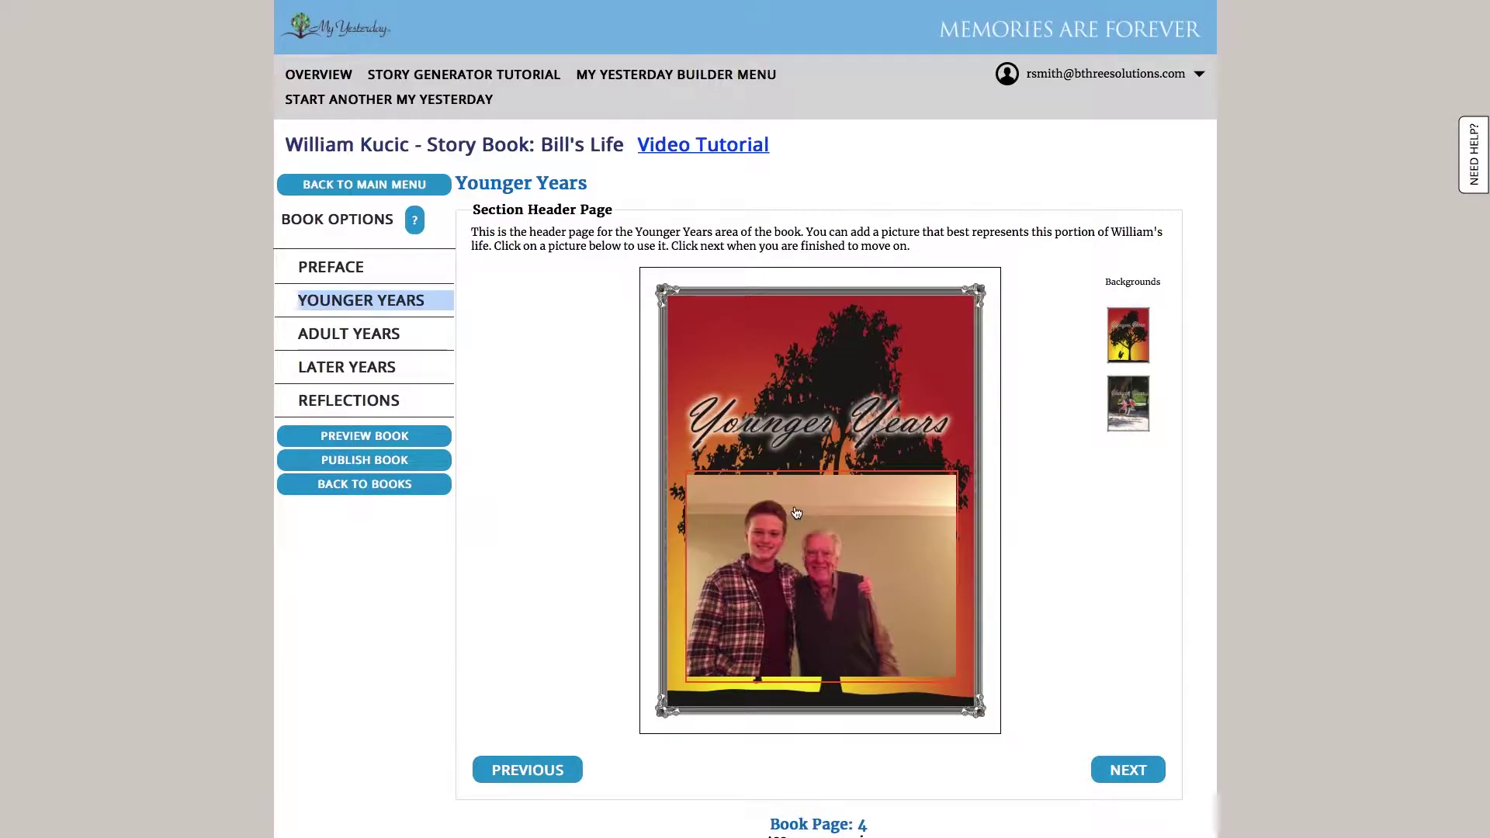
Swap the header photo for the captioned senior class photo and advance to the Family page
click(796, 514)
scroll(919, 500, down, 5)
click(518, 318)
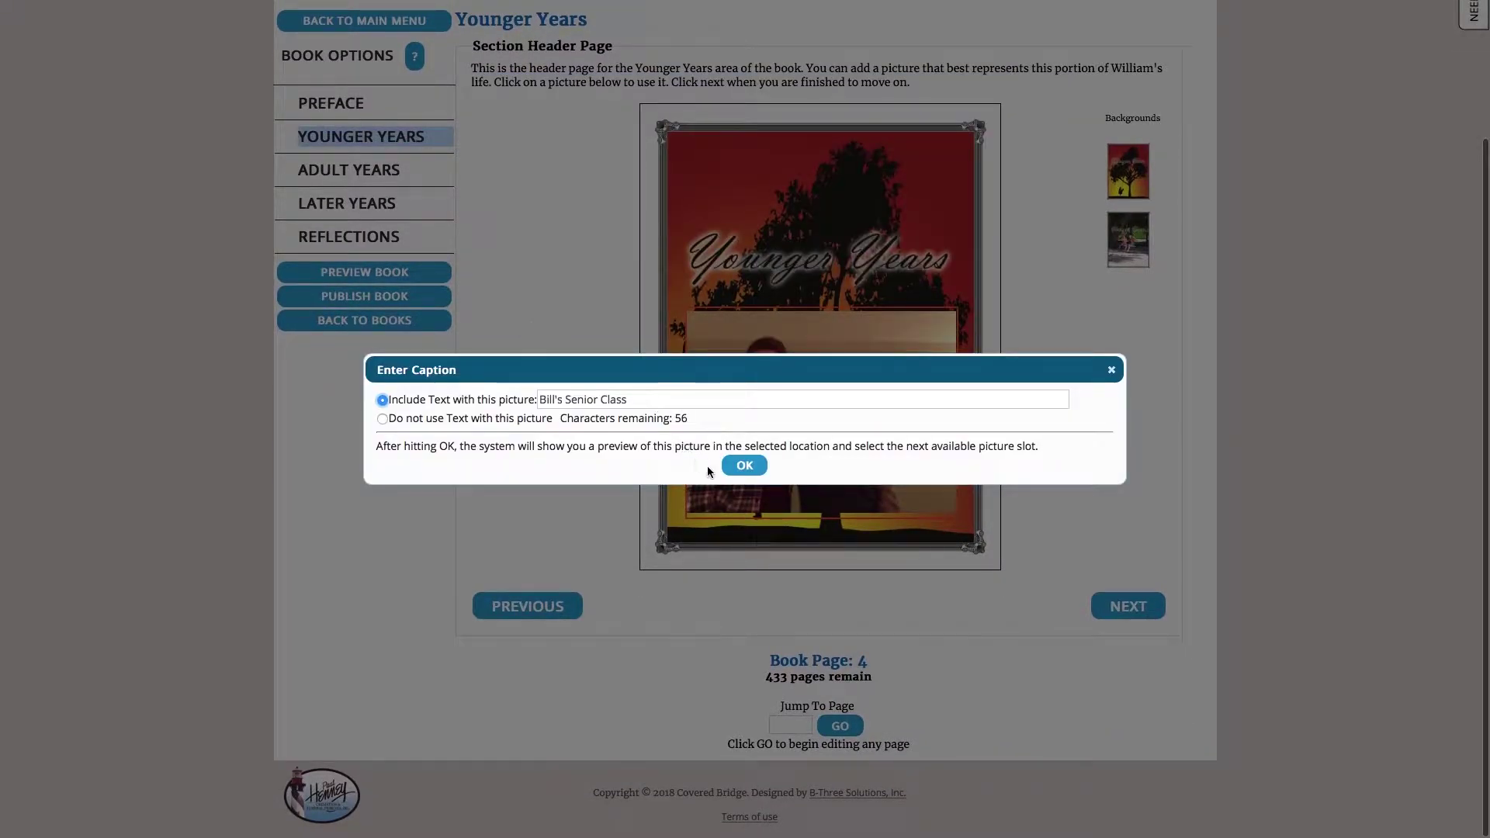
click(745, 466)
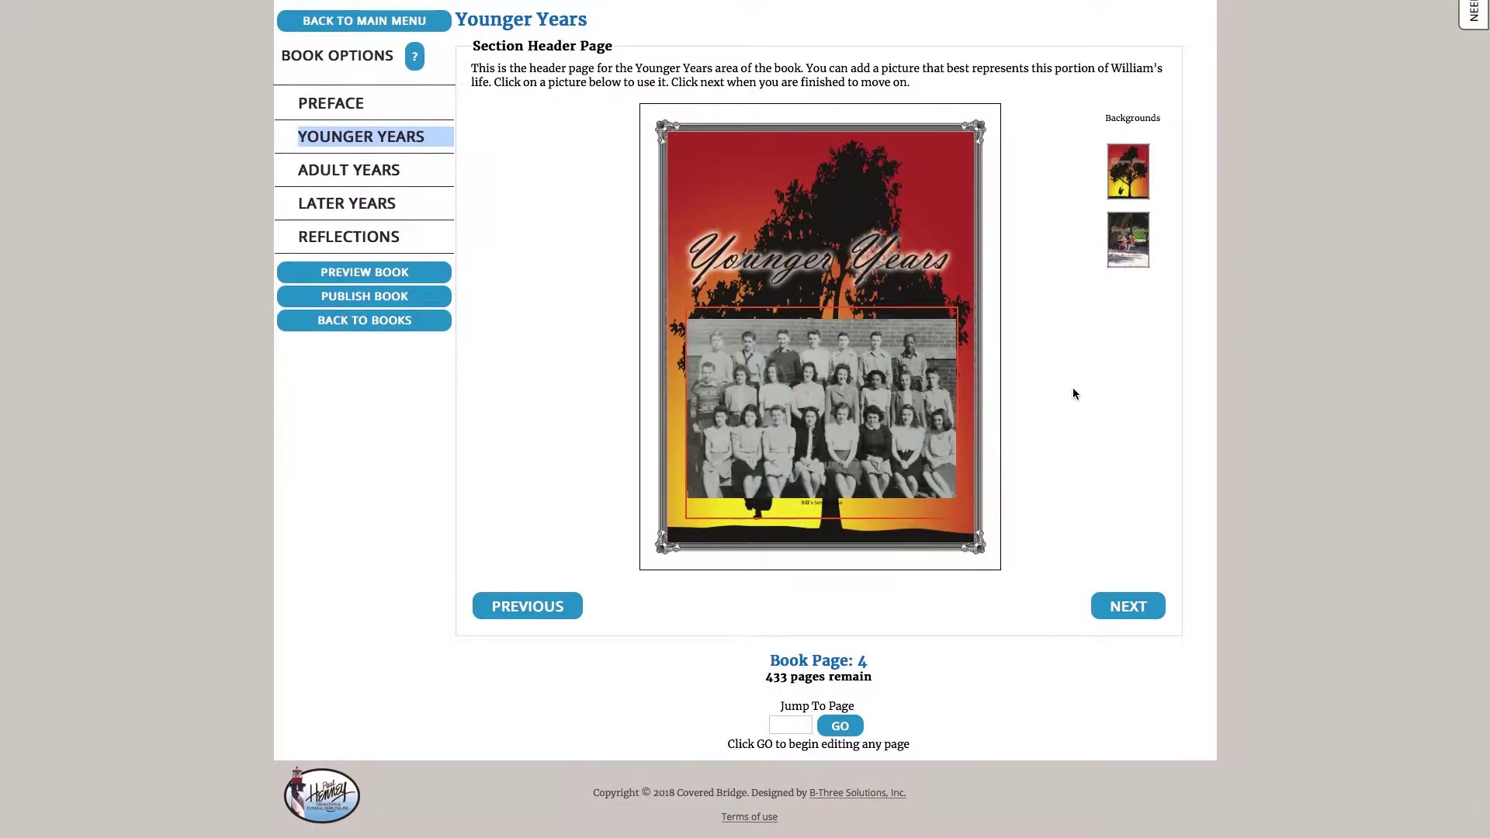
click(1107, 605)
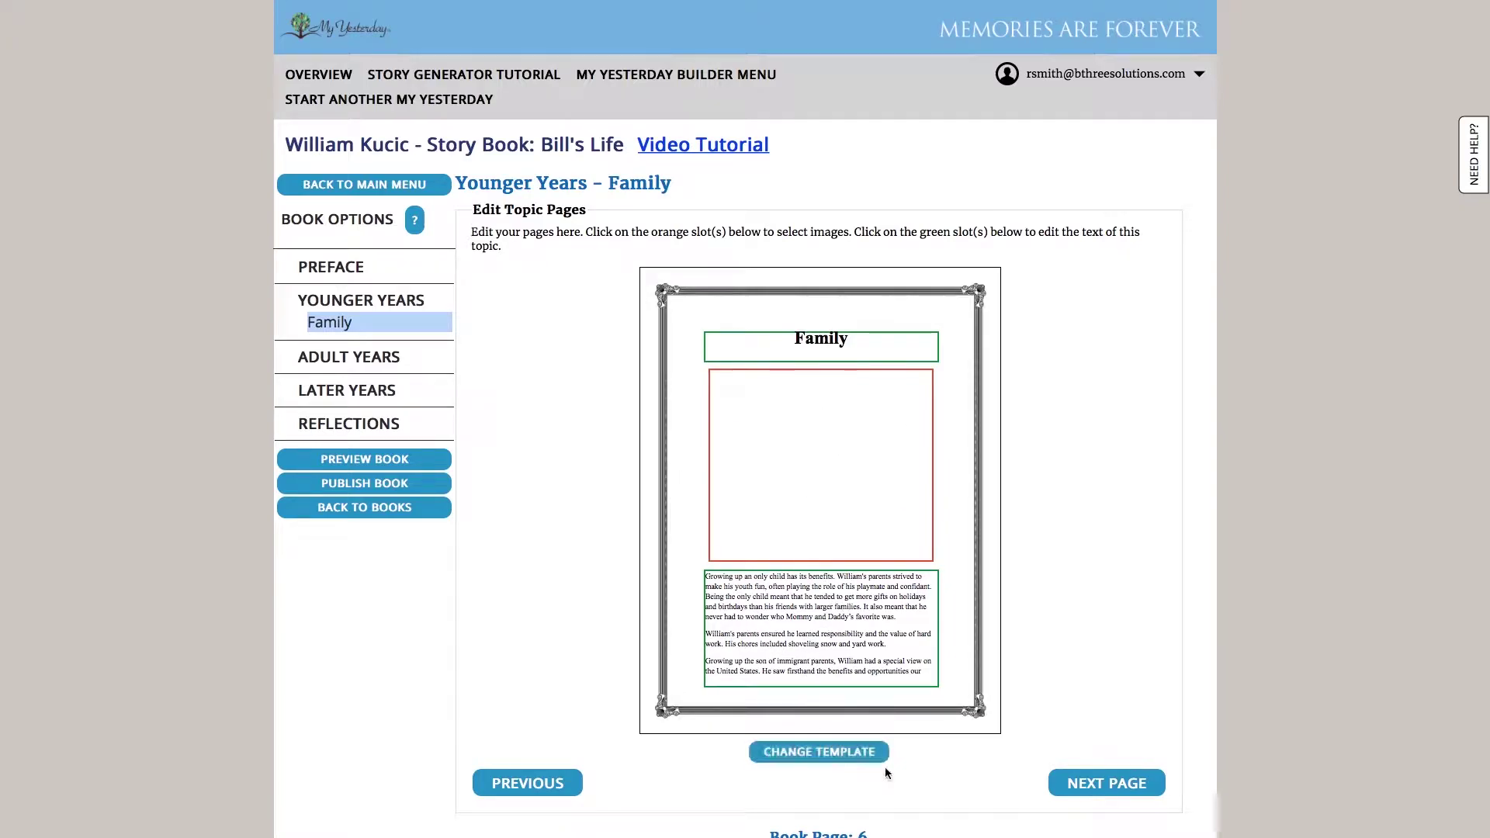
Apply the 6 X 5 - 2 Photos template to the Family page: text above two photos
click(855, 759)
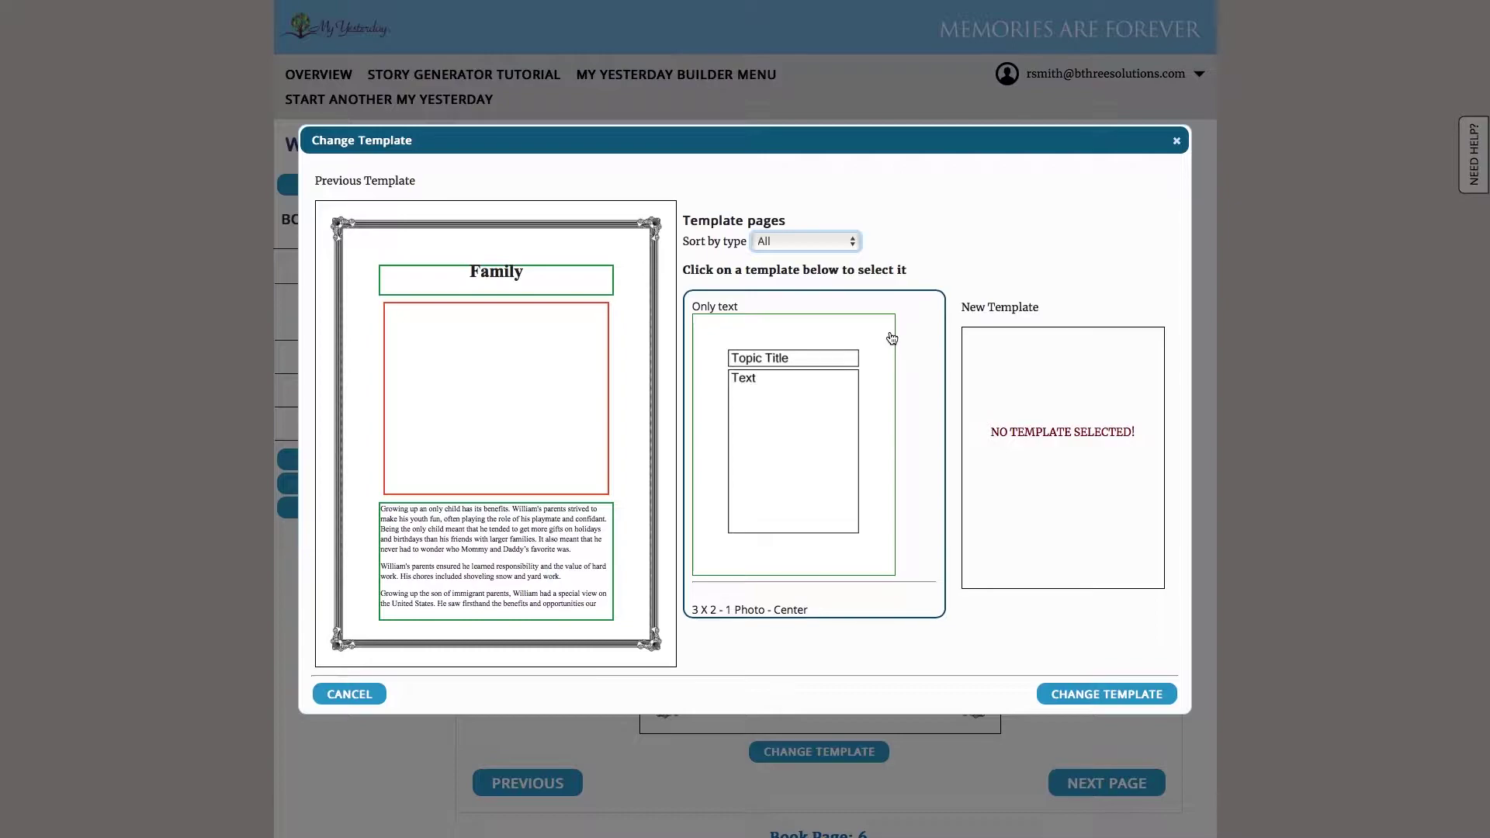
scroll(892, 338, down, 4)
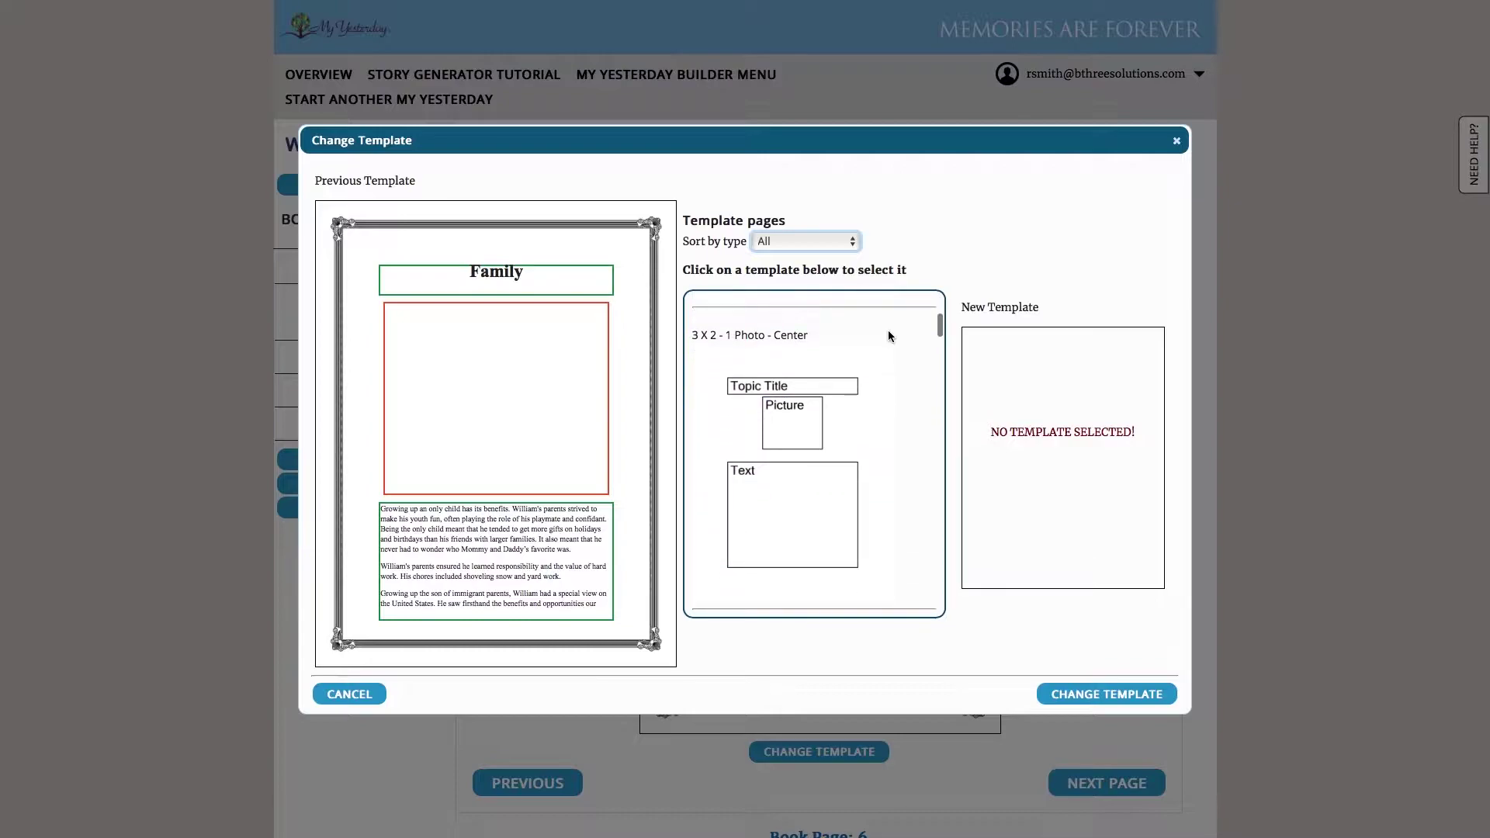
scroll(890, 337, down, 5)
scroll(865, 430, down, 5)
scroll(867, 431, down, 5)
scroll(867, 430, down, 5)
scroll(864, 428, down, 2)
click(784, 392)
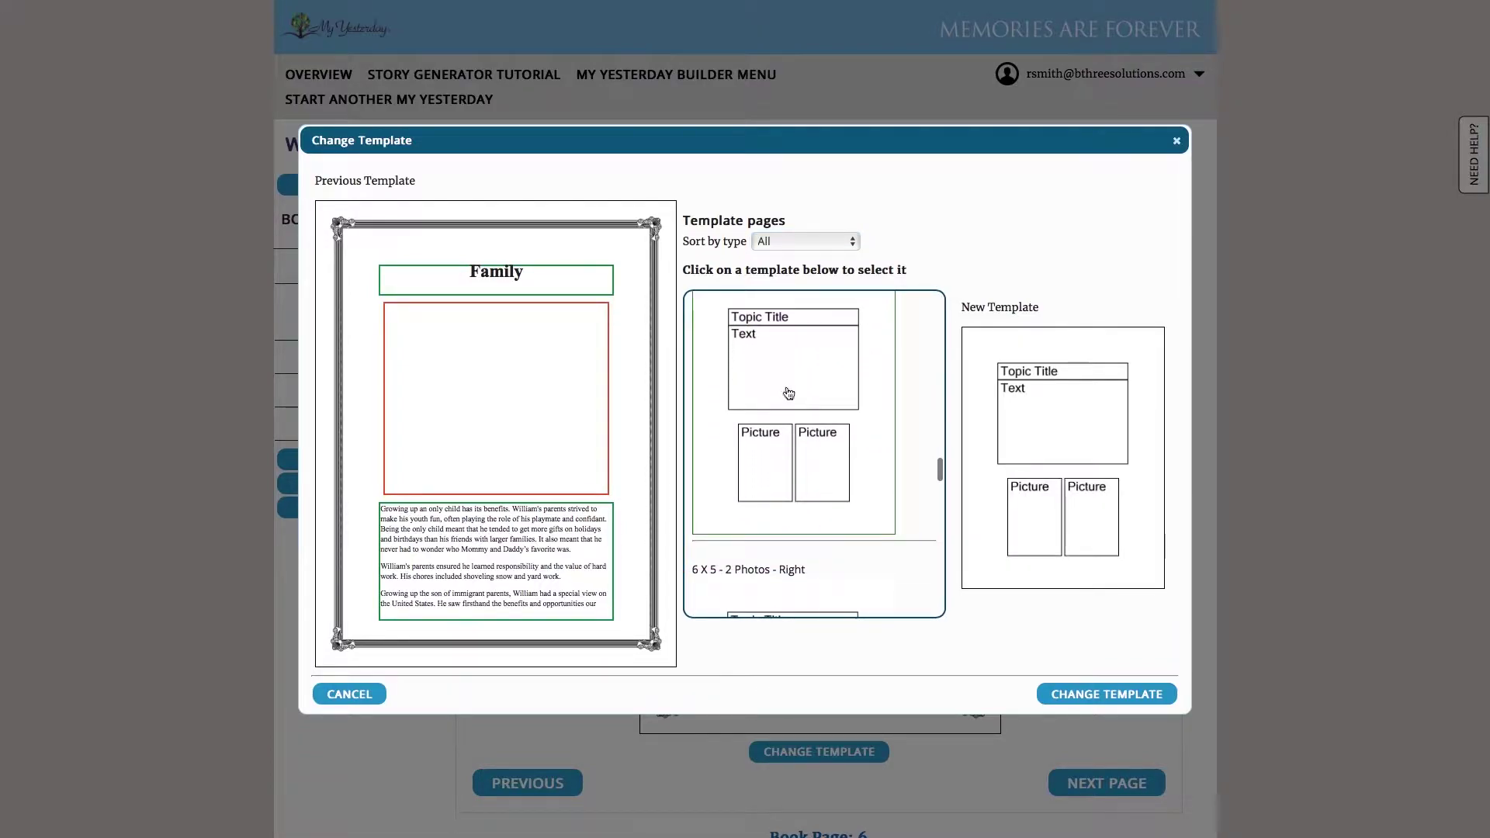
click(1117, 701)
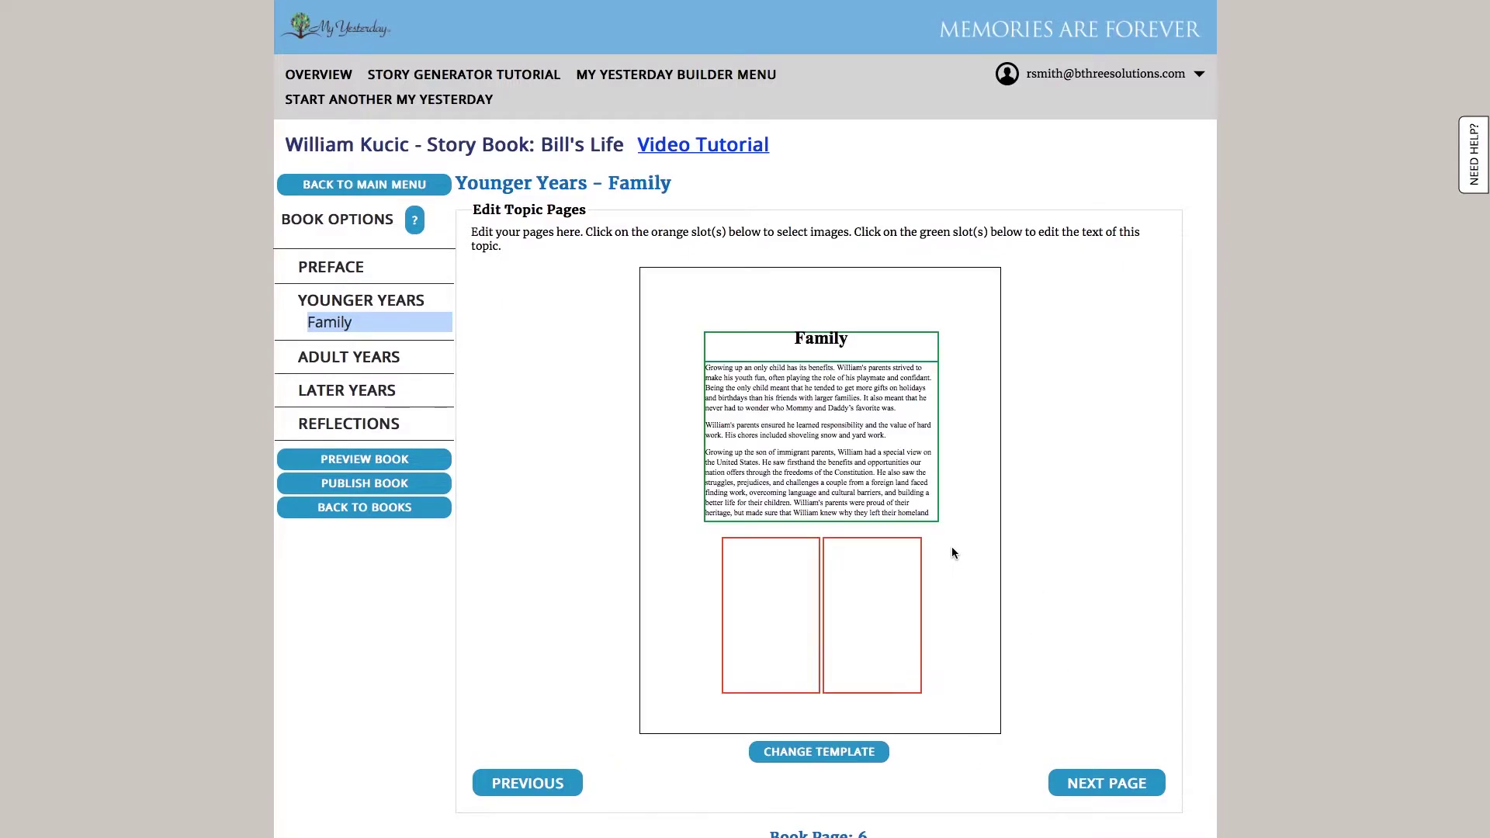
Put the captioned football lineup photo in the Family page's left slot
click(799, 586)
scroll(793, 509, down, 10)
scroll(800, 510, down, 5)
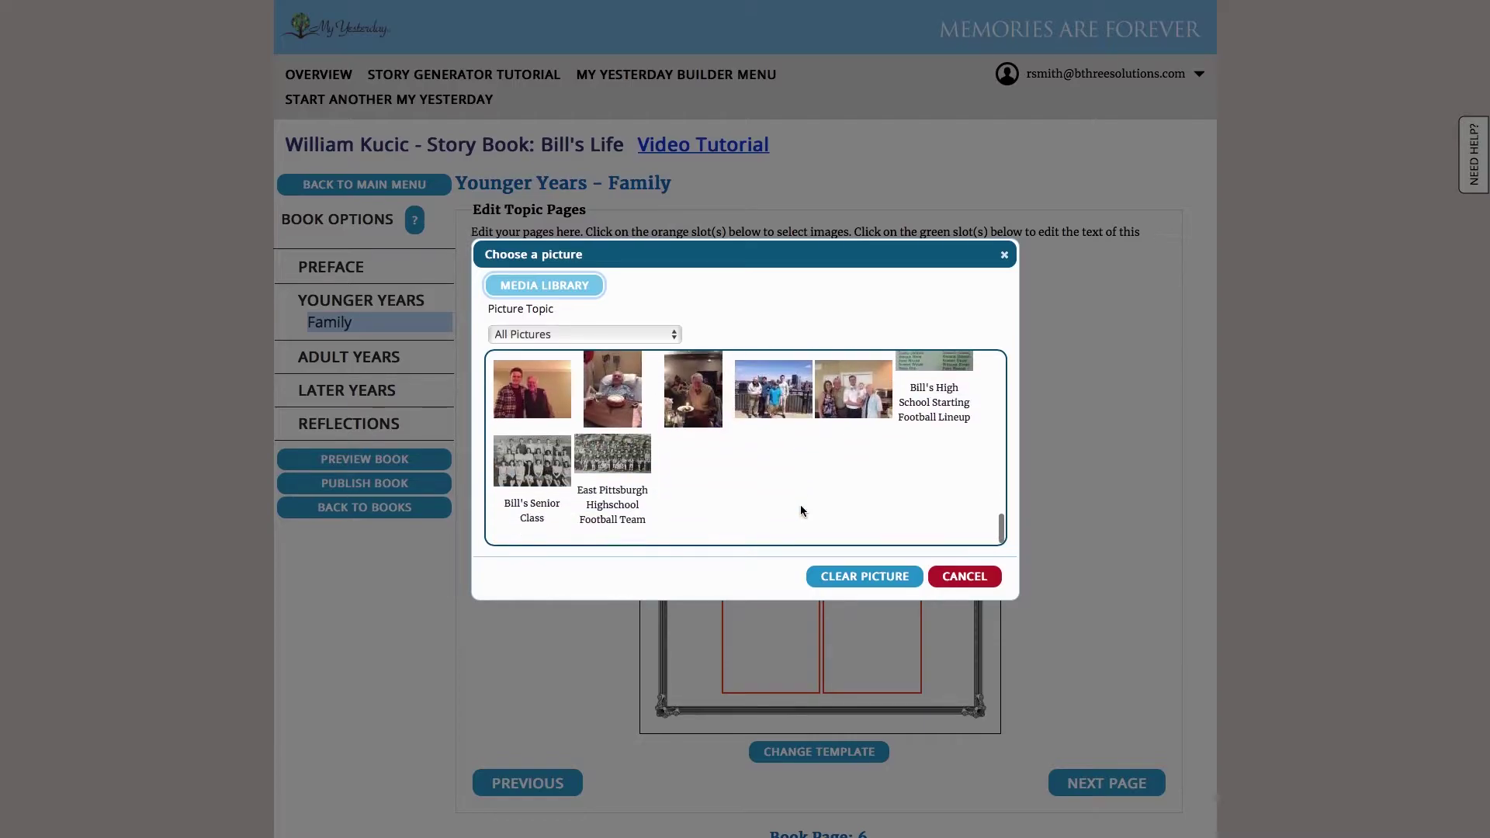
scroll(682, 473, up, 3)
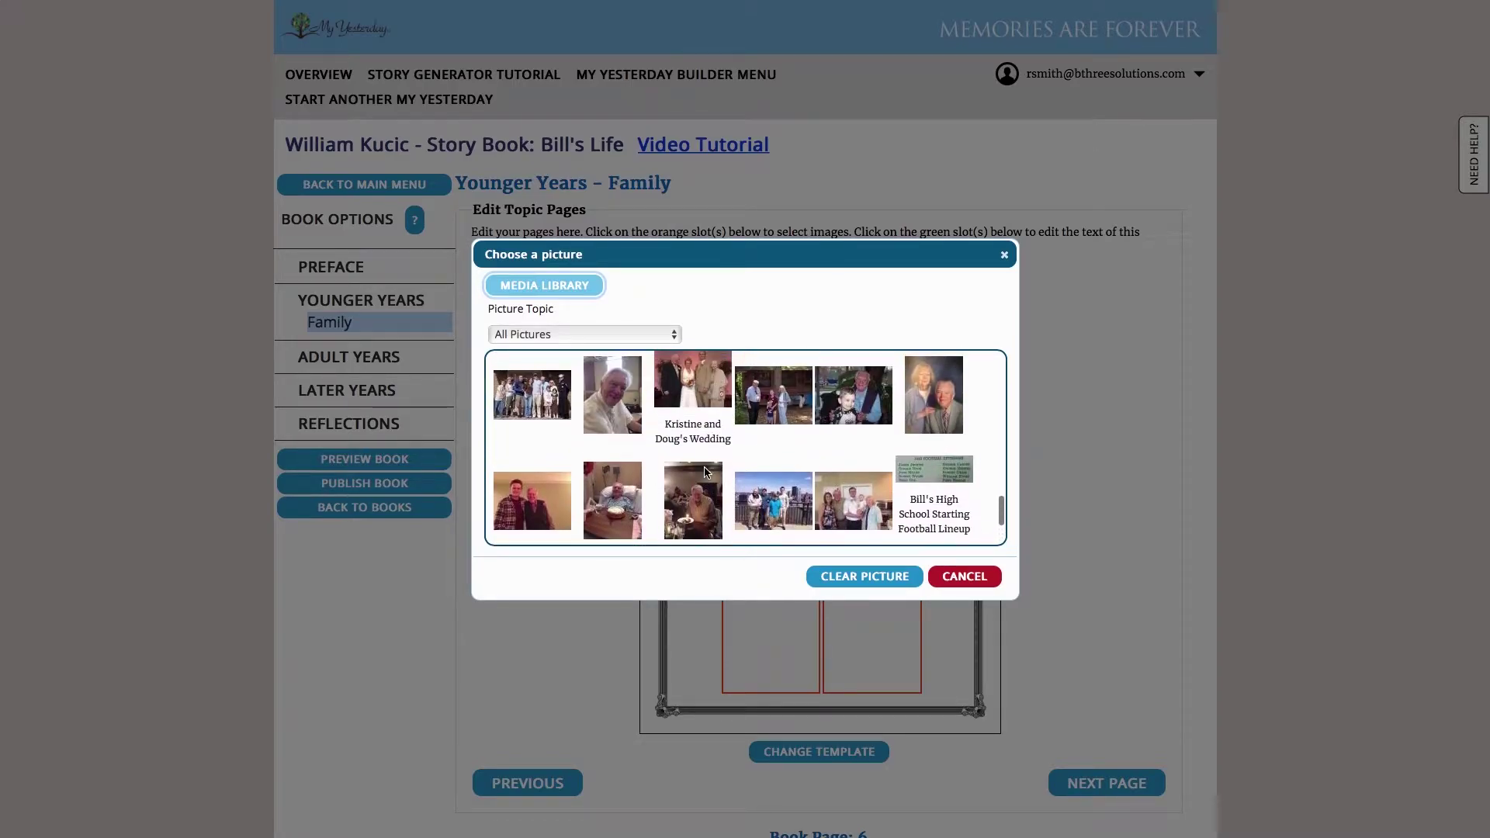
scroll(846, 485, up, 5)
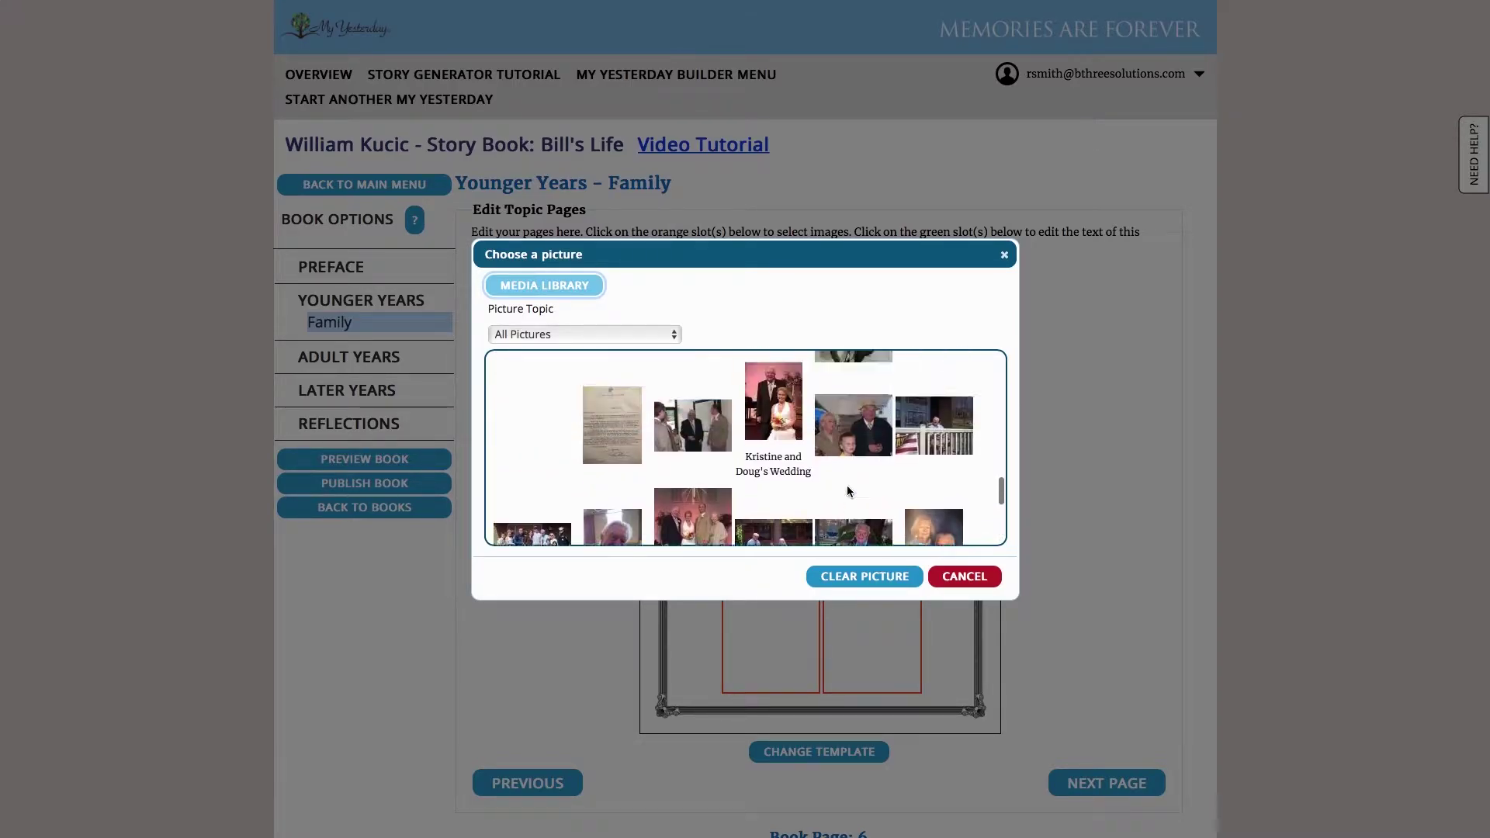
scroll(845, 483, up, 5)
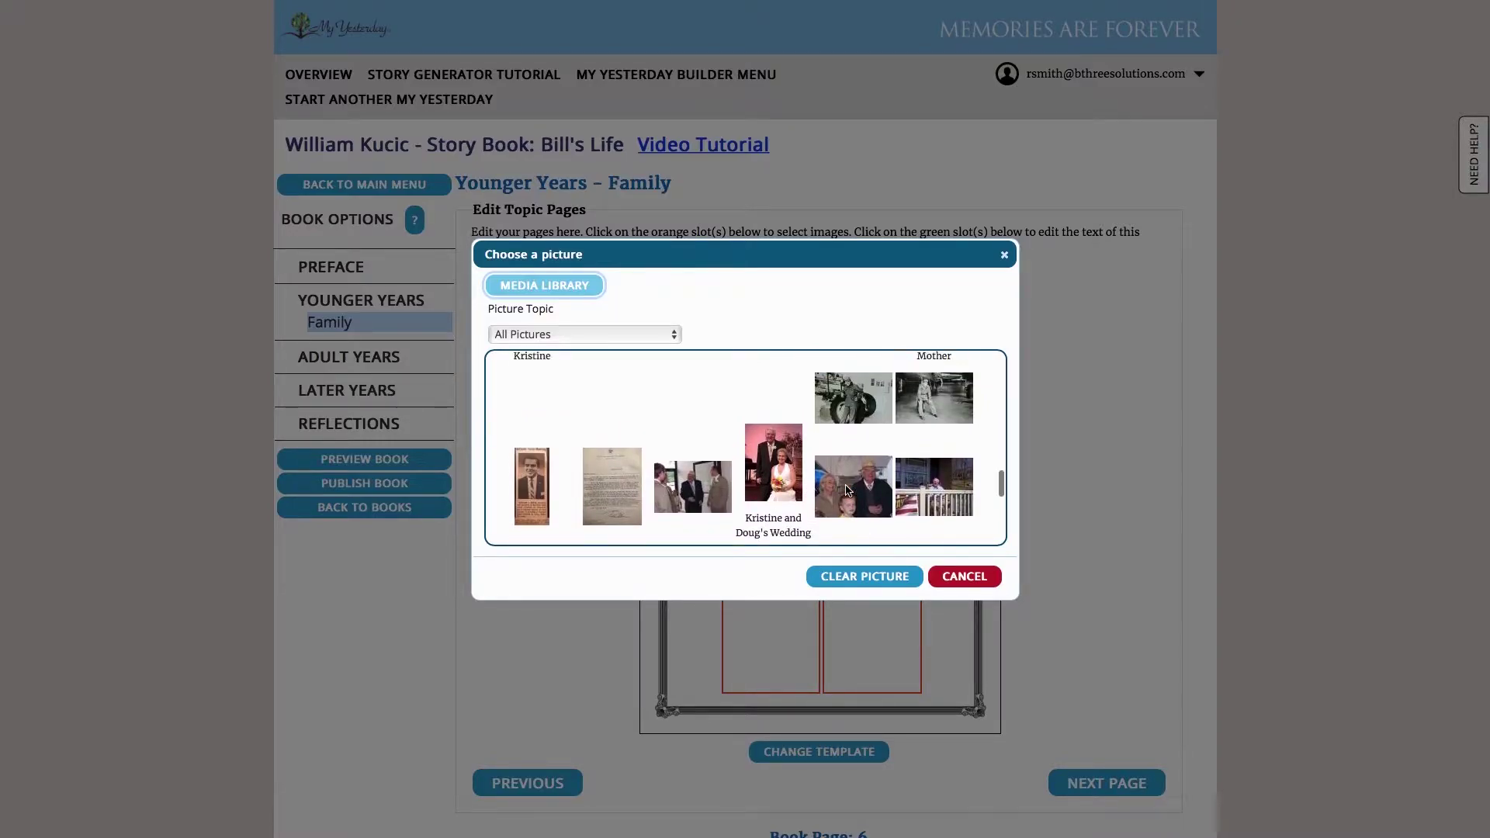
scroll(849, 486, down, 10)
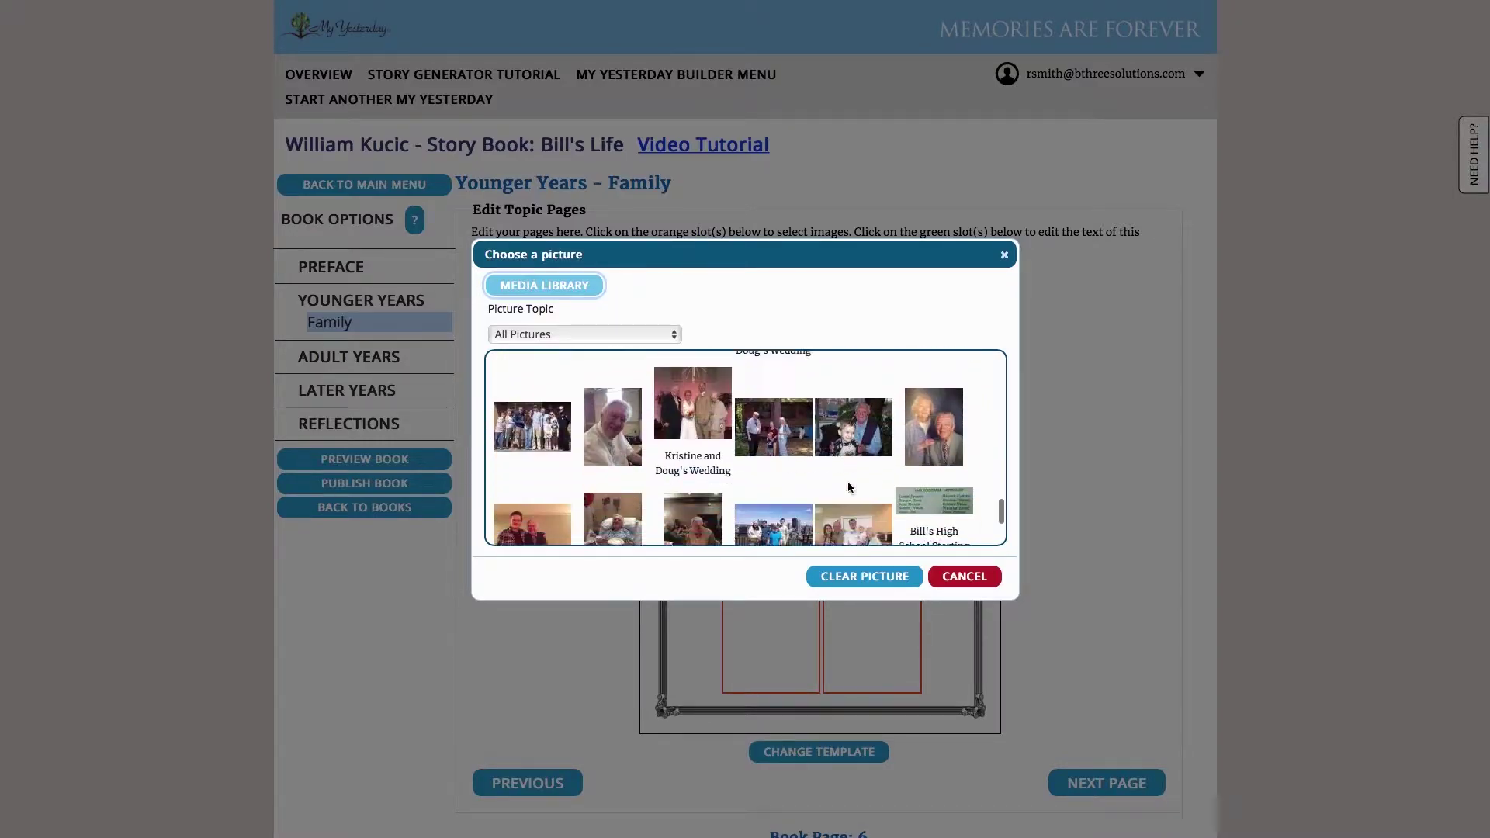
click(933, 388)
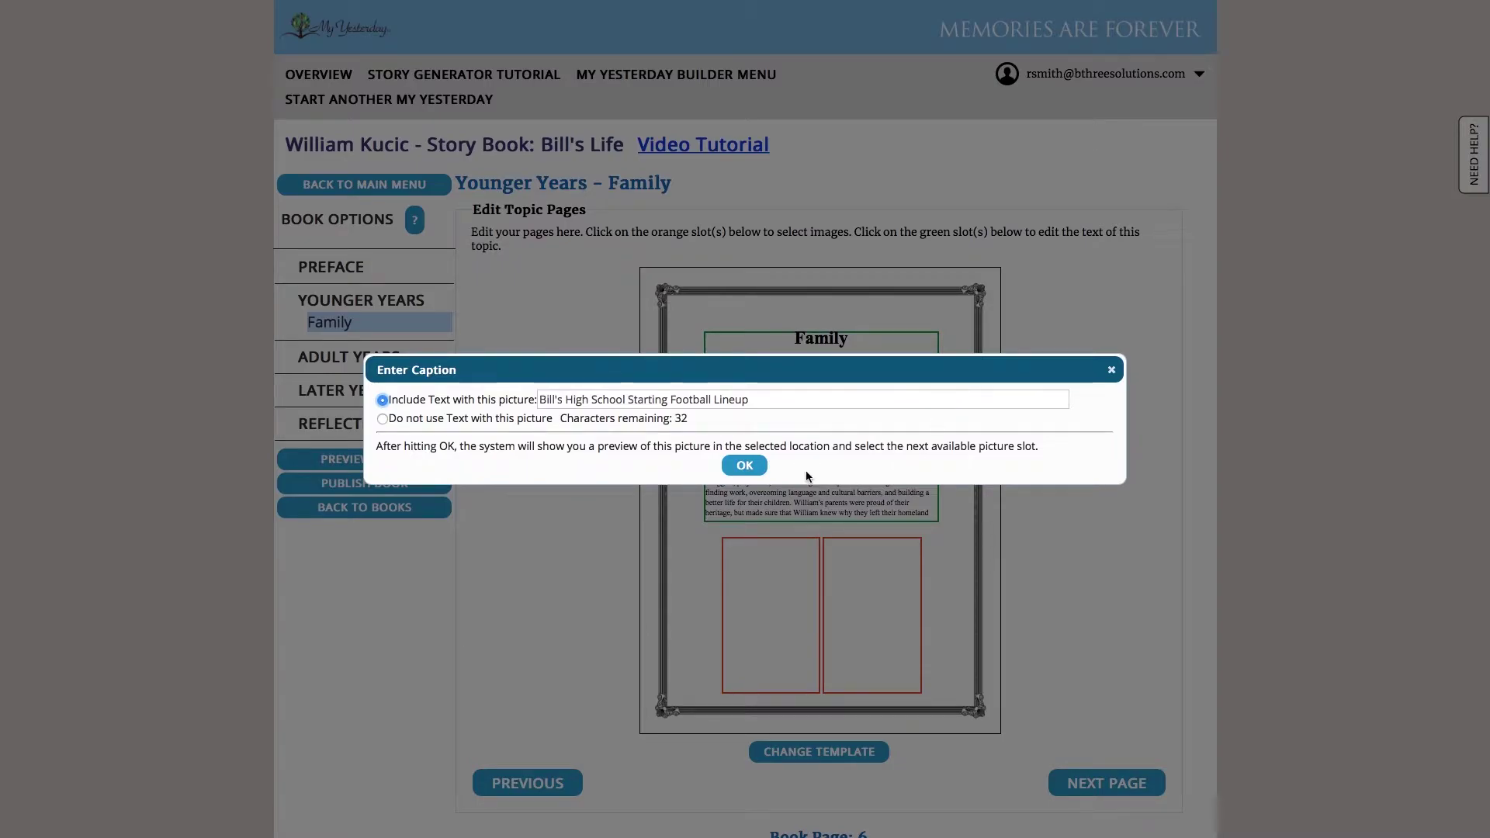
click(745, 462)
Put the captioned black-and-white photo of his mother in the right slot
click(859, 576)
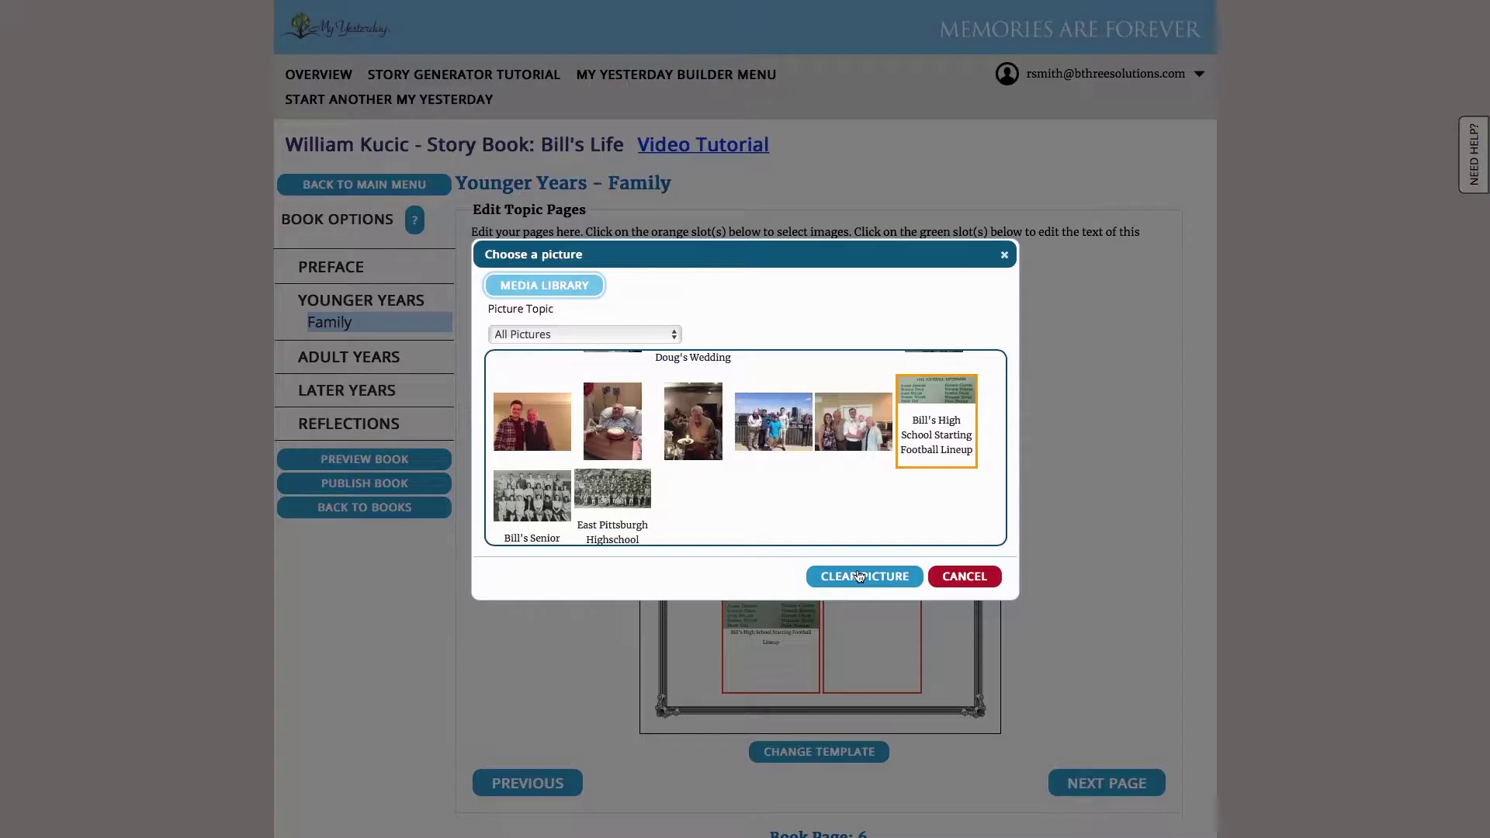
scroll(868, 485, up, 10)
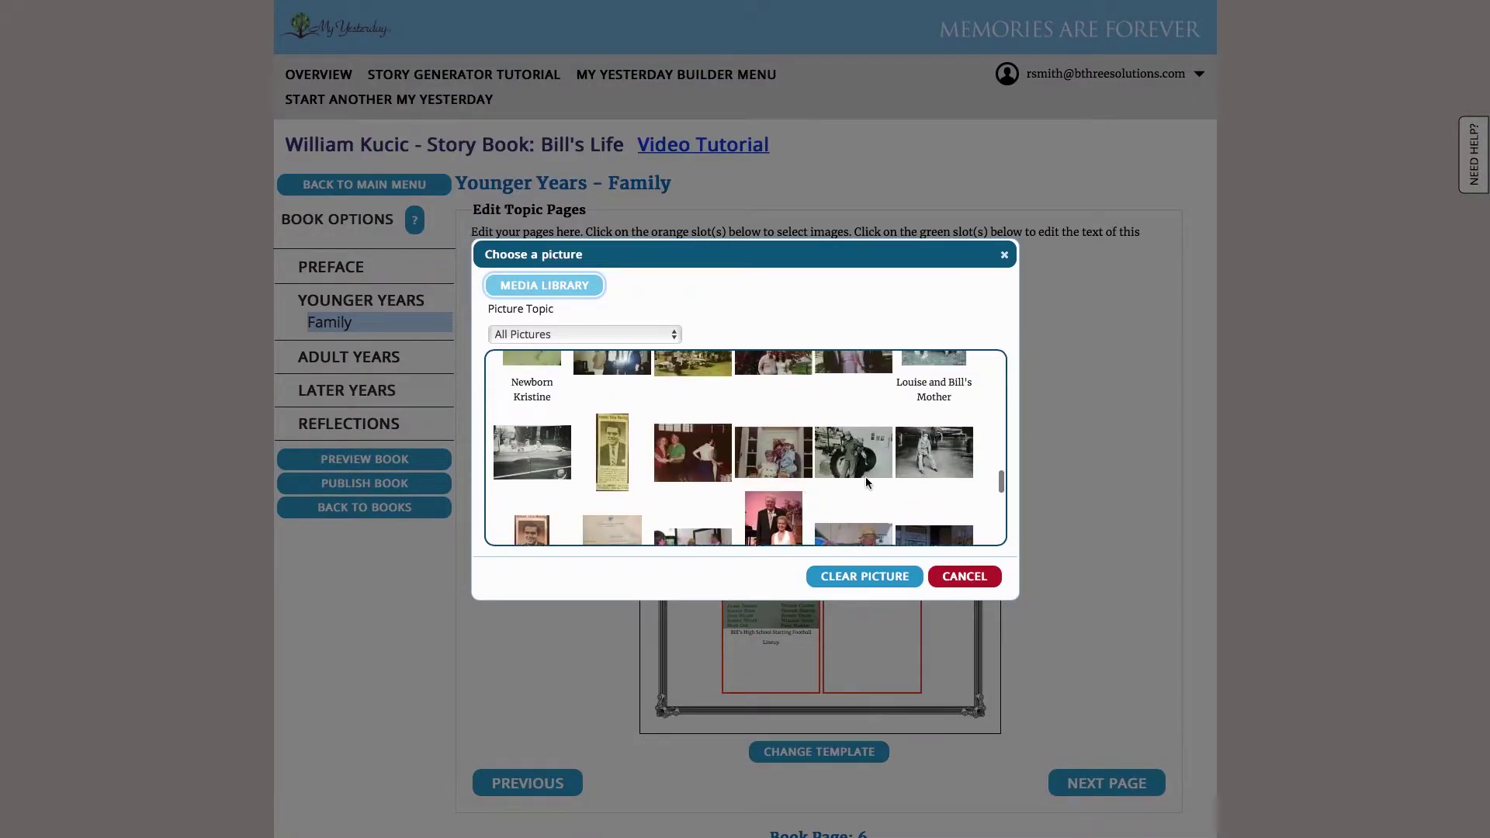
click(948, 405)
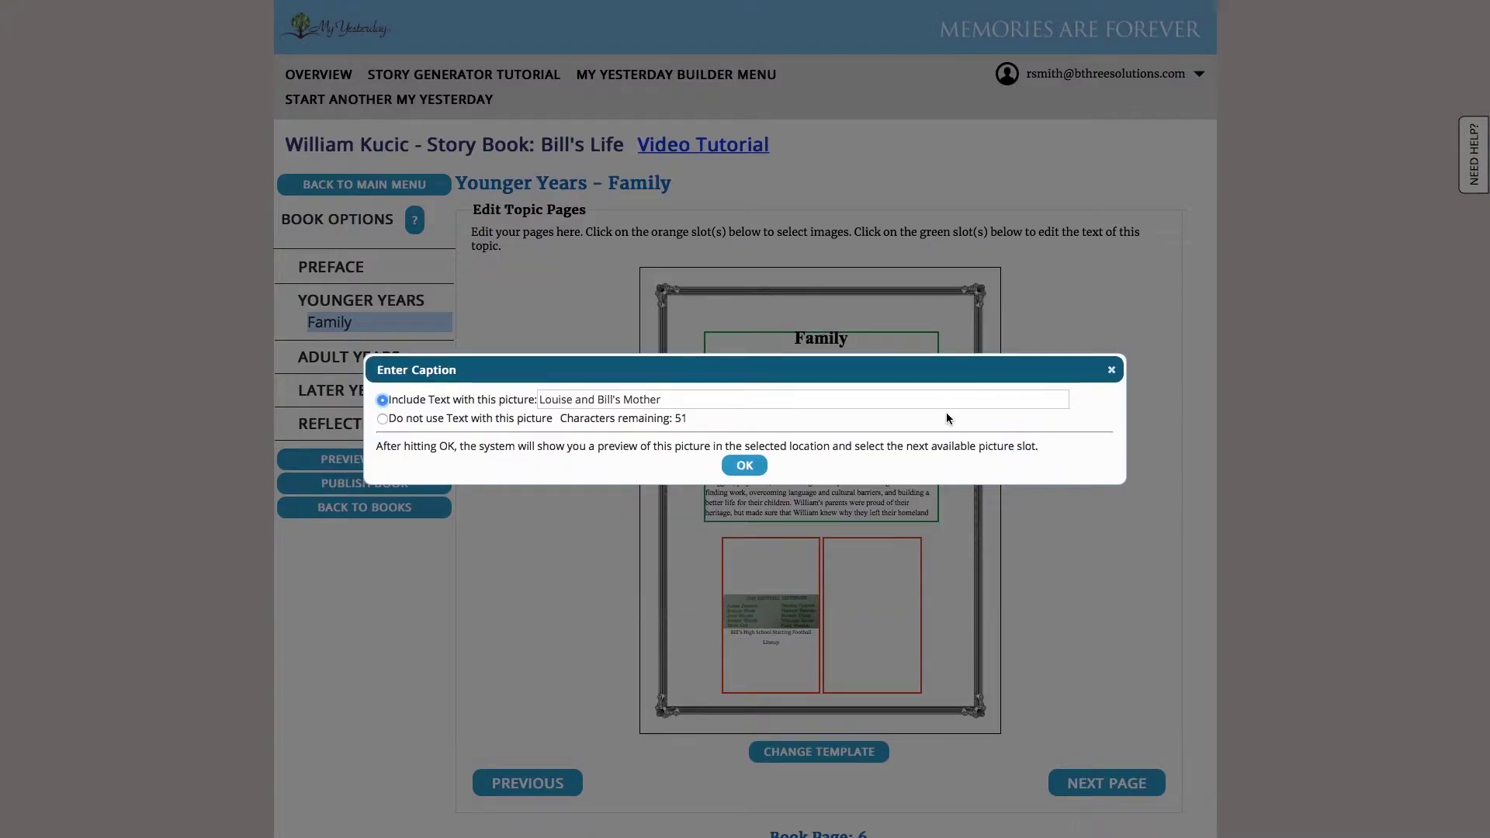
click(743, 463)
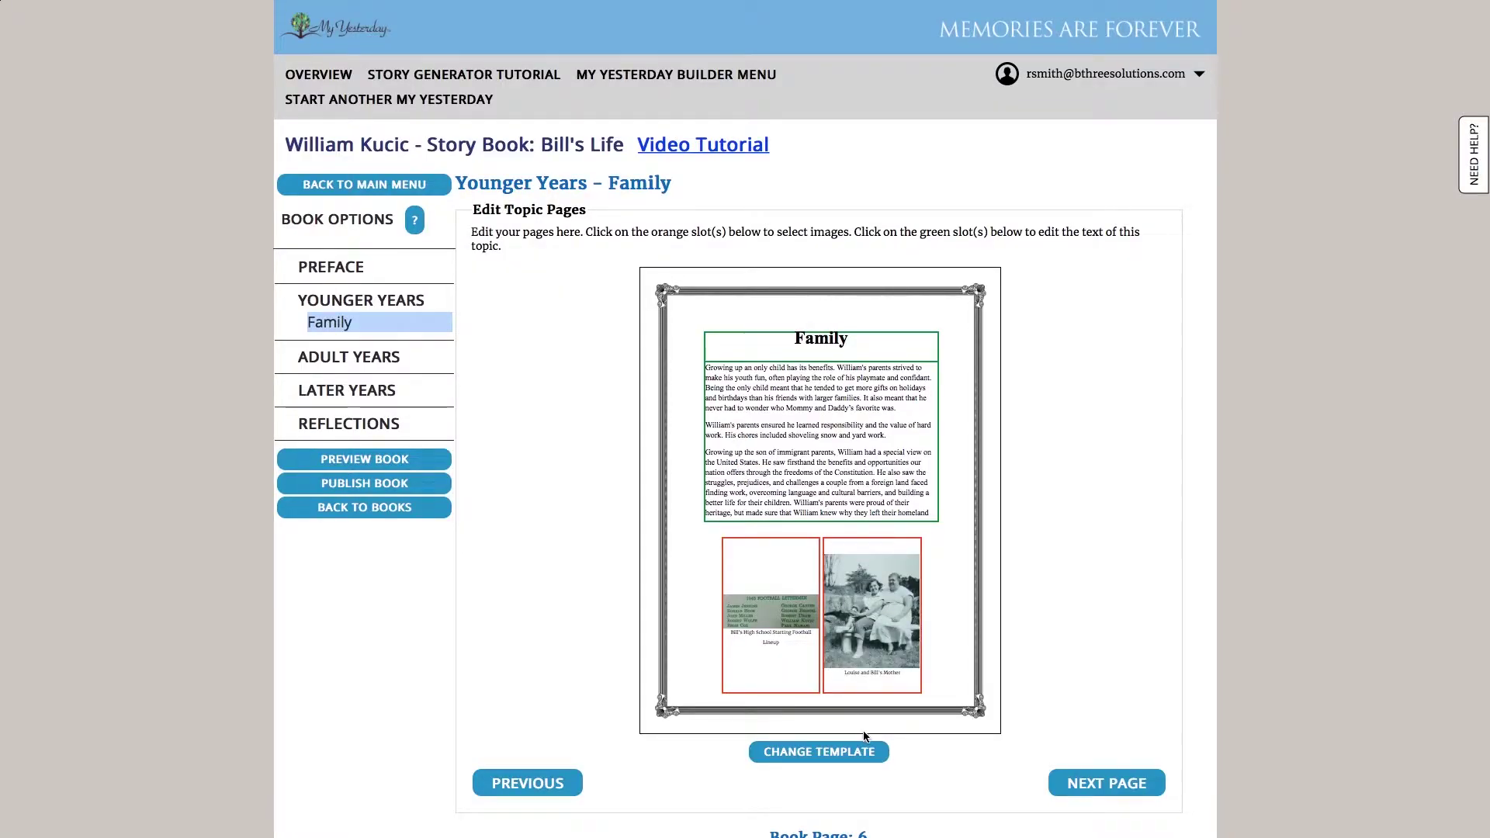
Add the captioned newborn photo to the next Family page and move on to Grade School
click(1097, 782)
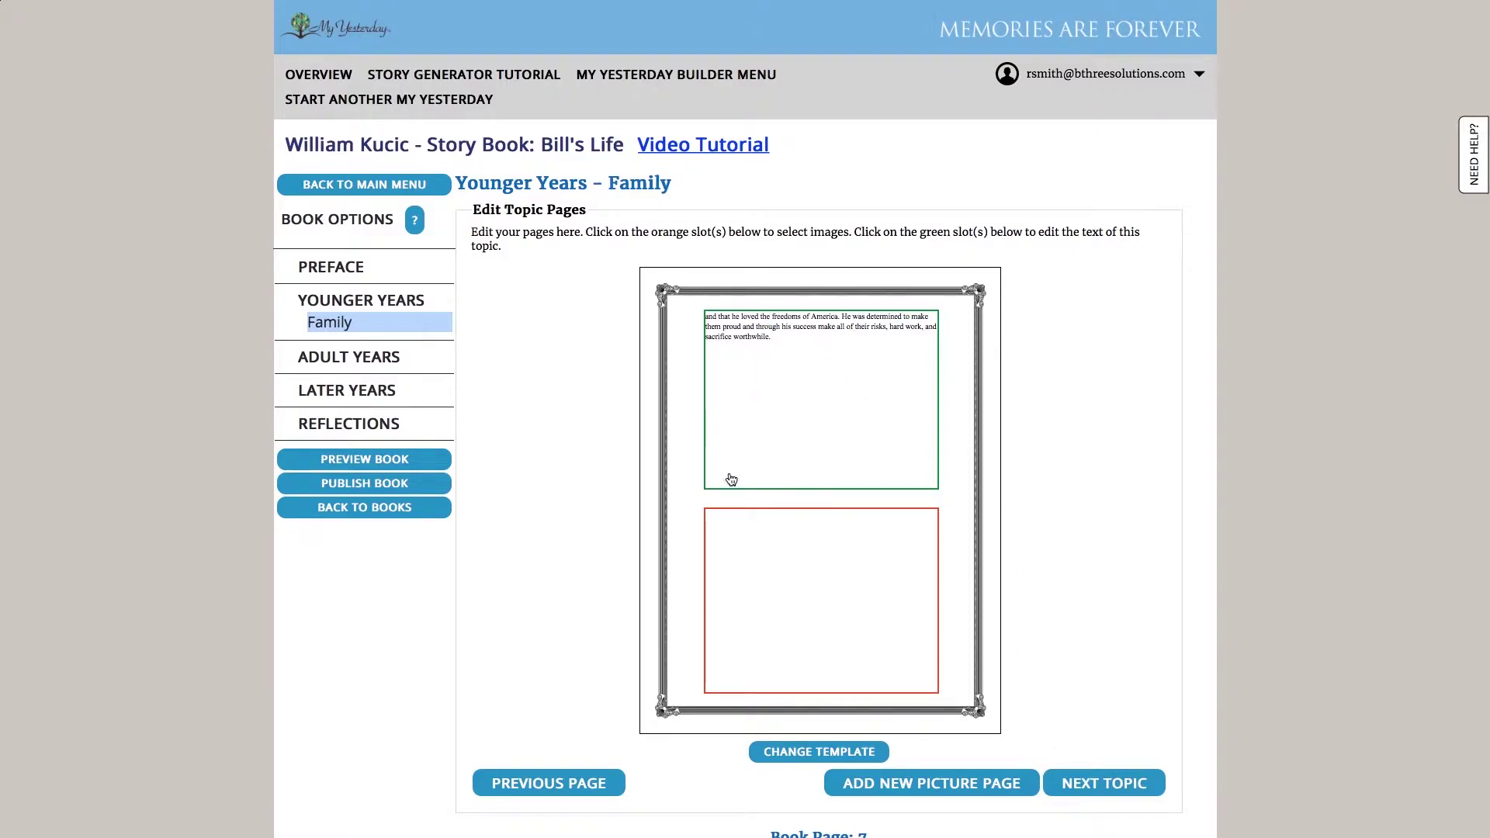
click(752, 565)
scroll(859, 488, up, 1)
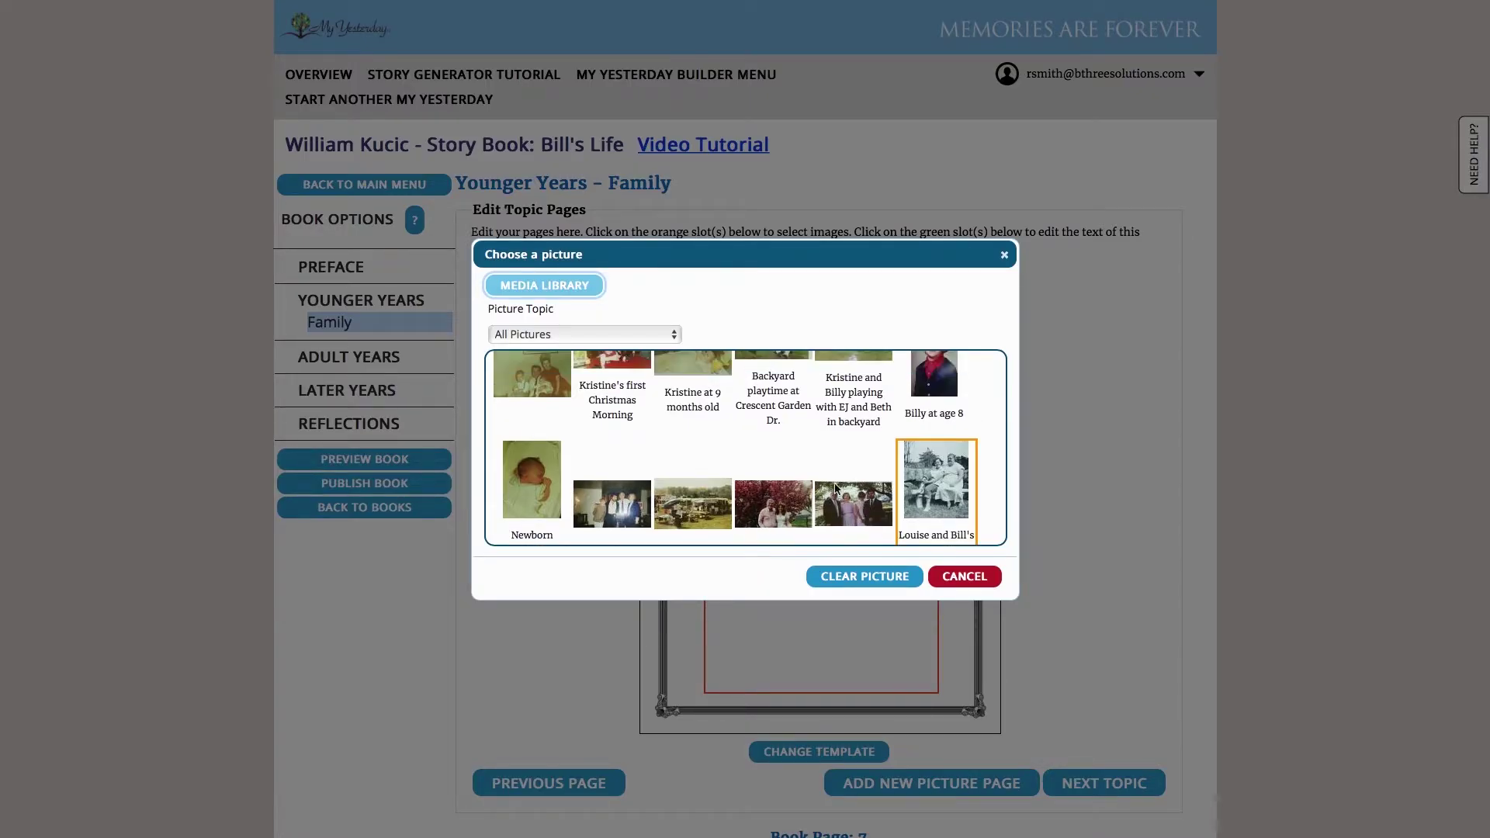
click(535, 489)
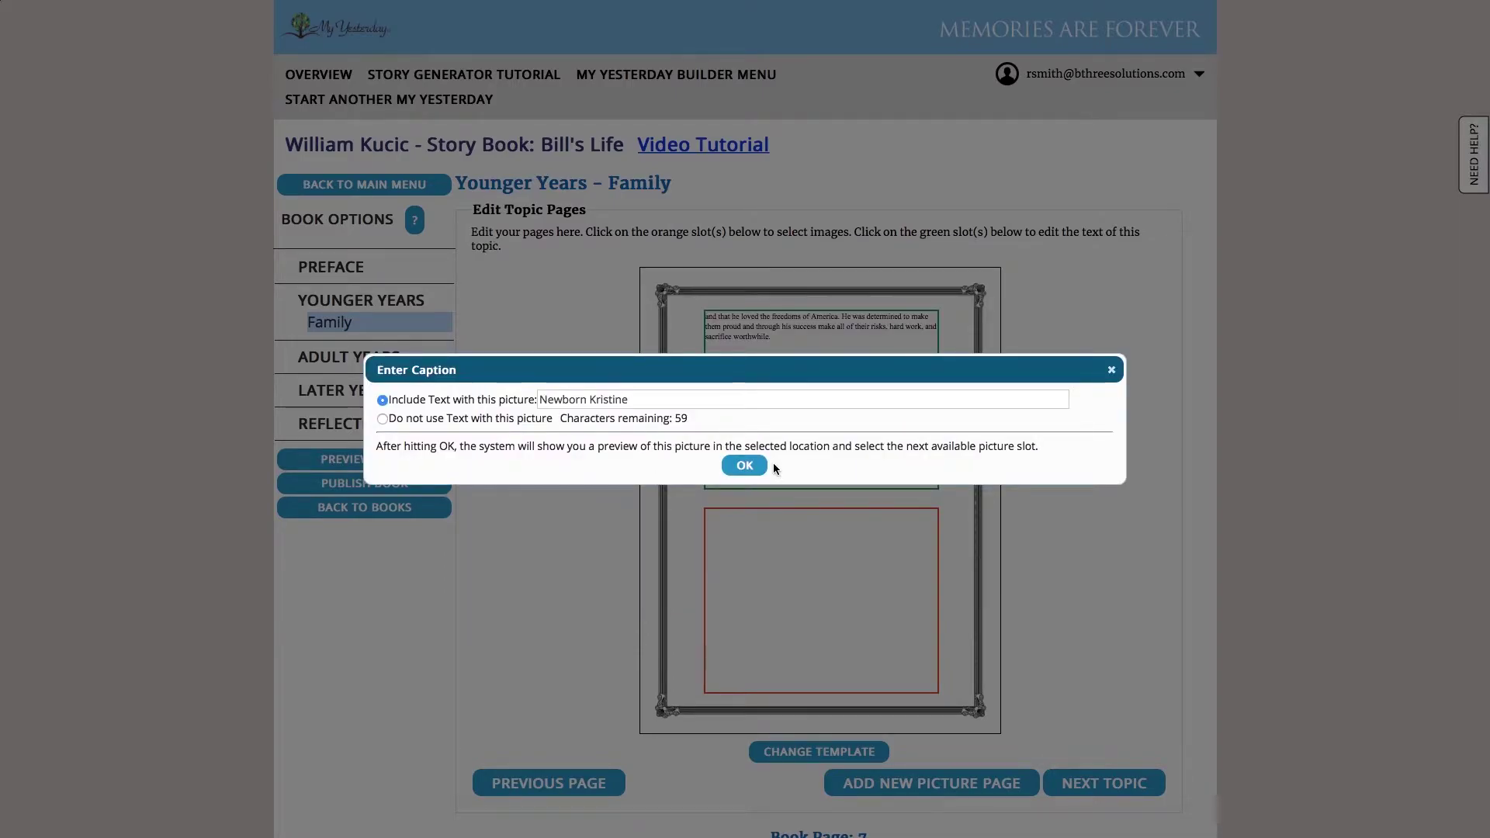
click(744, 465)
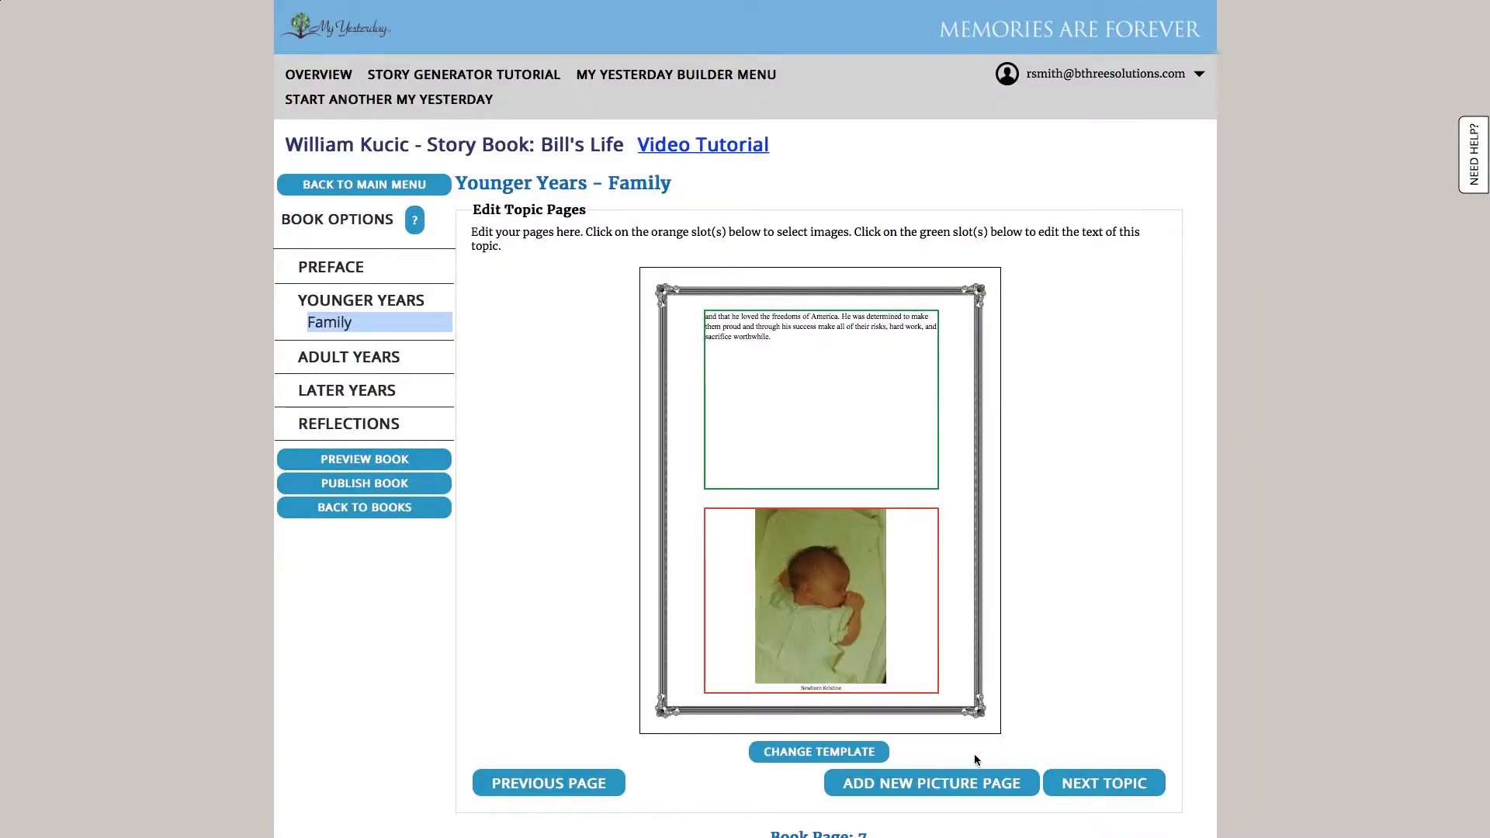
click(1141, 790)
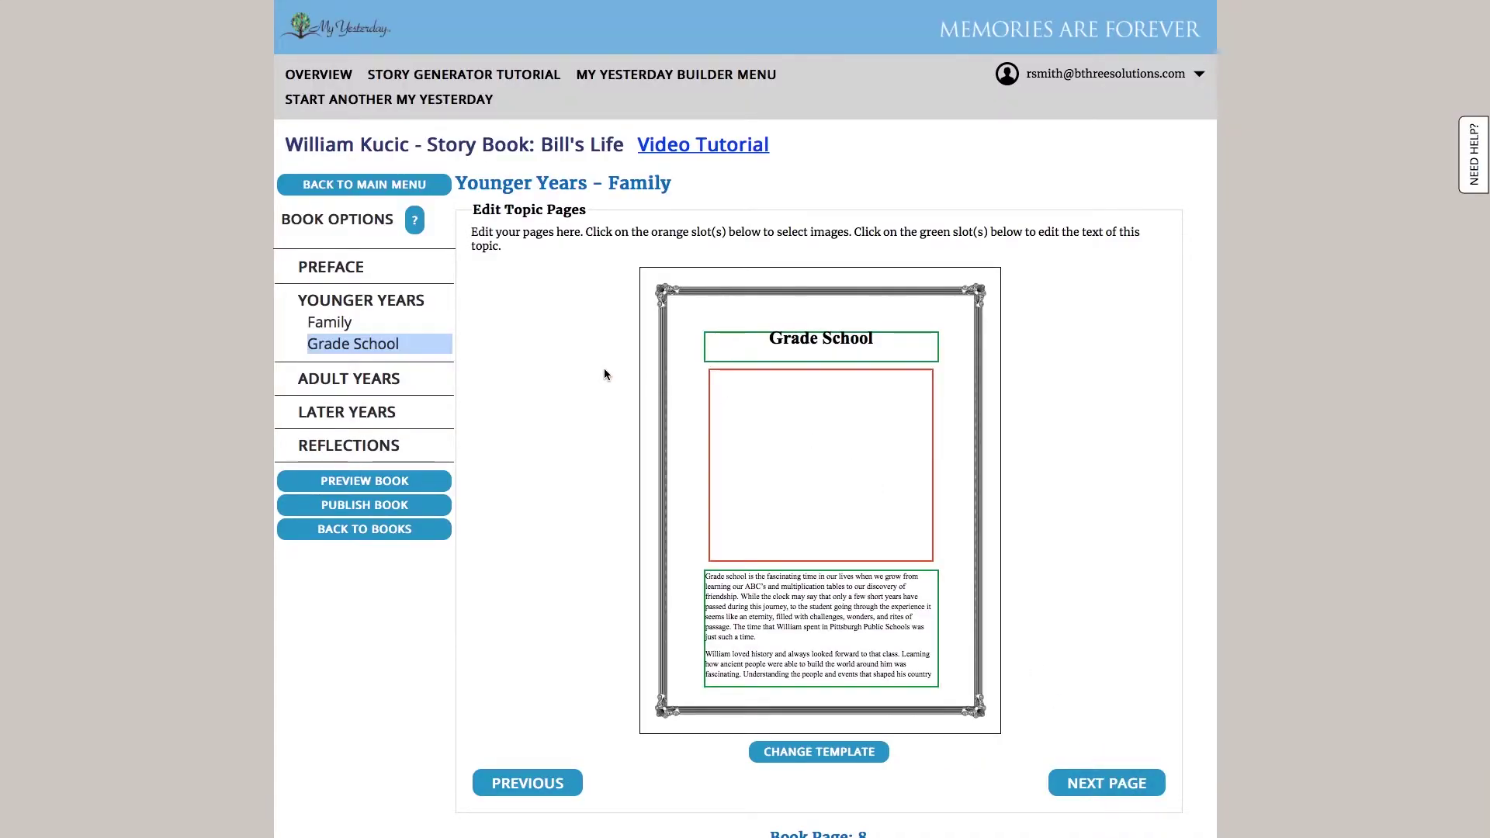
Place the captioned backyard playtime photo on the first Grade School page
click(830, 445)
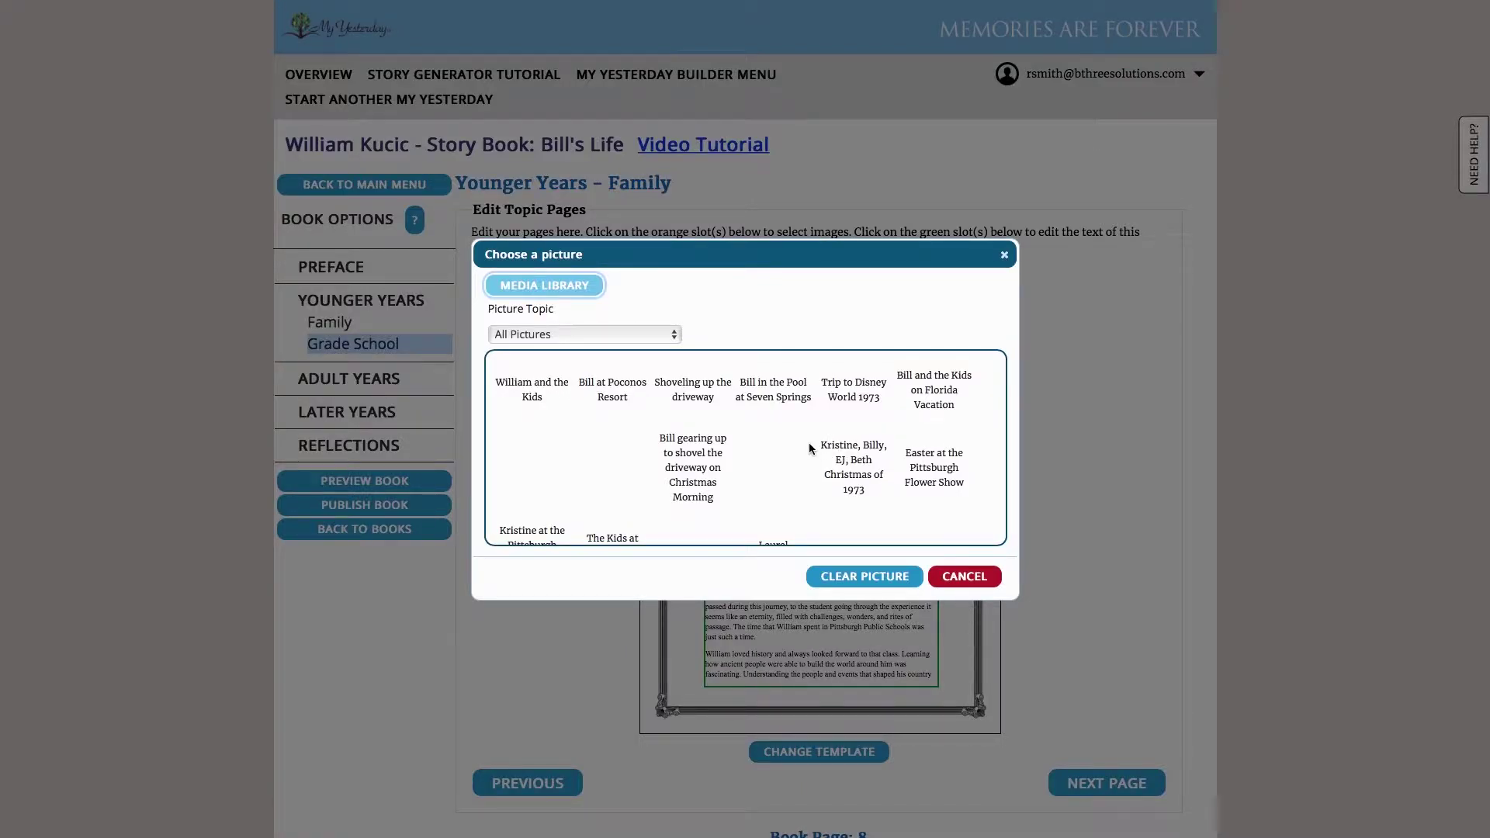
scroll(809, 442, down, 2)
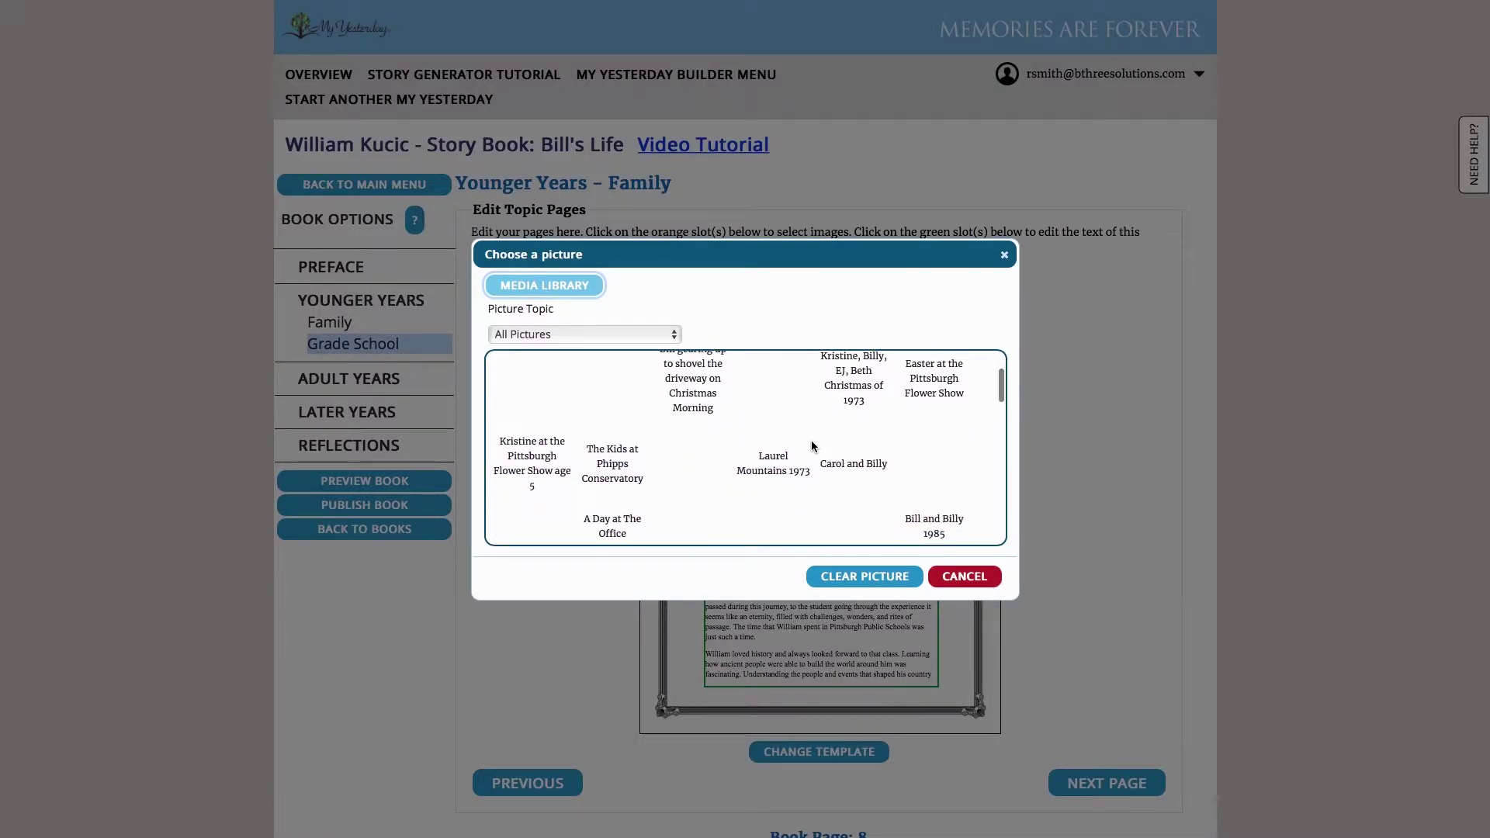
scroll(807, 446, down, 5)
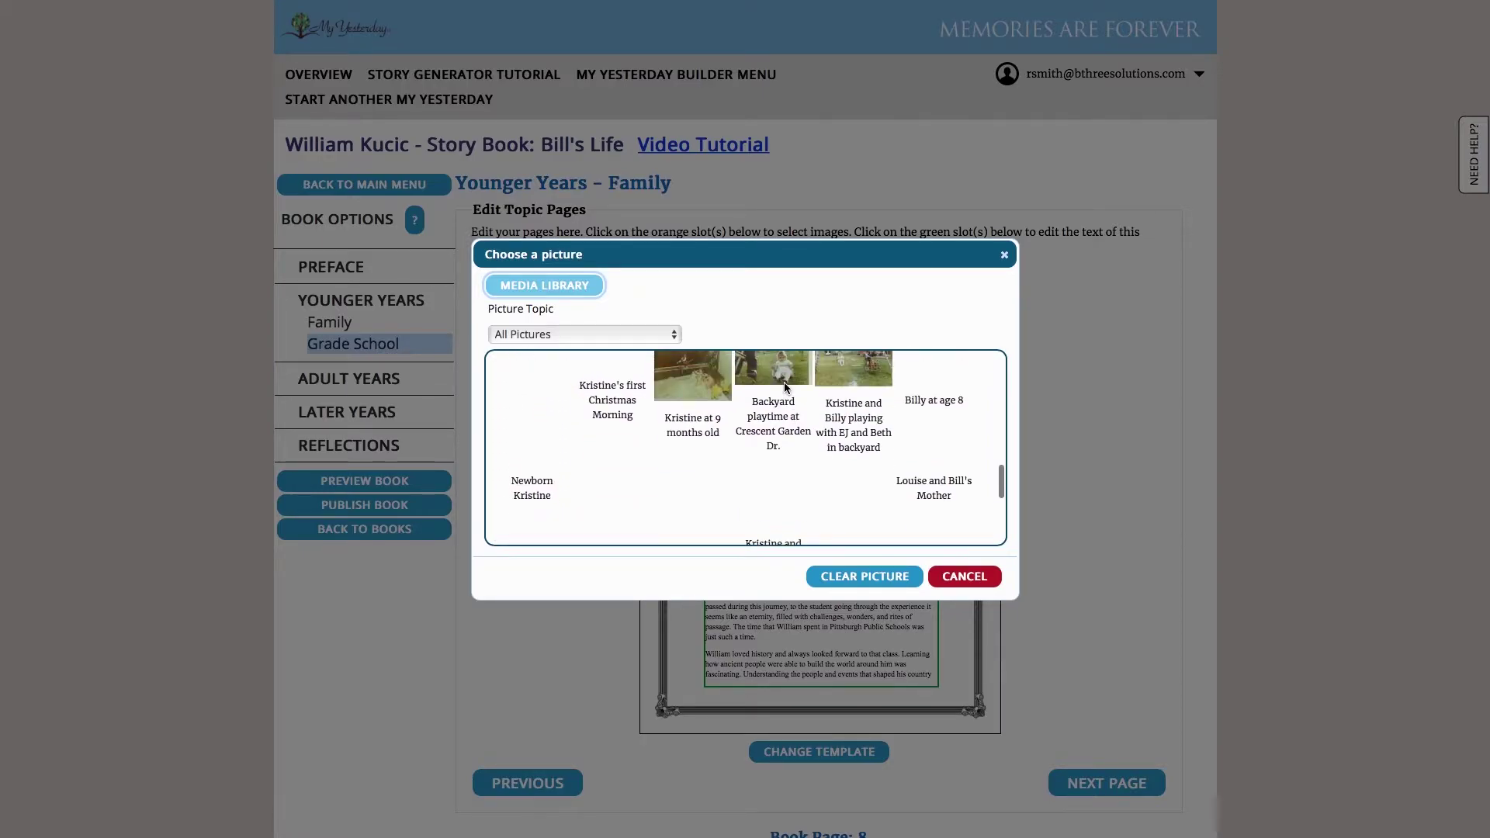
click(782, 388)
click(746, 464)
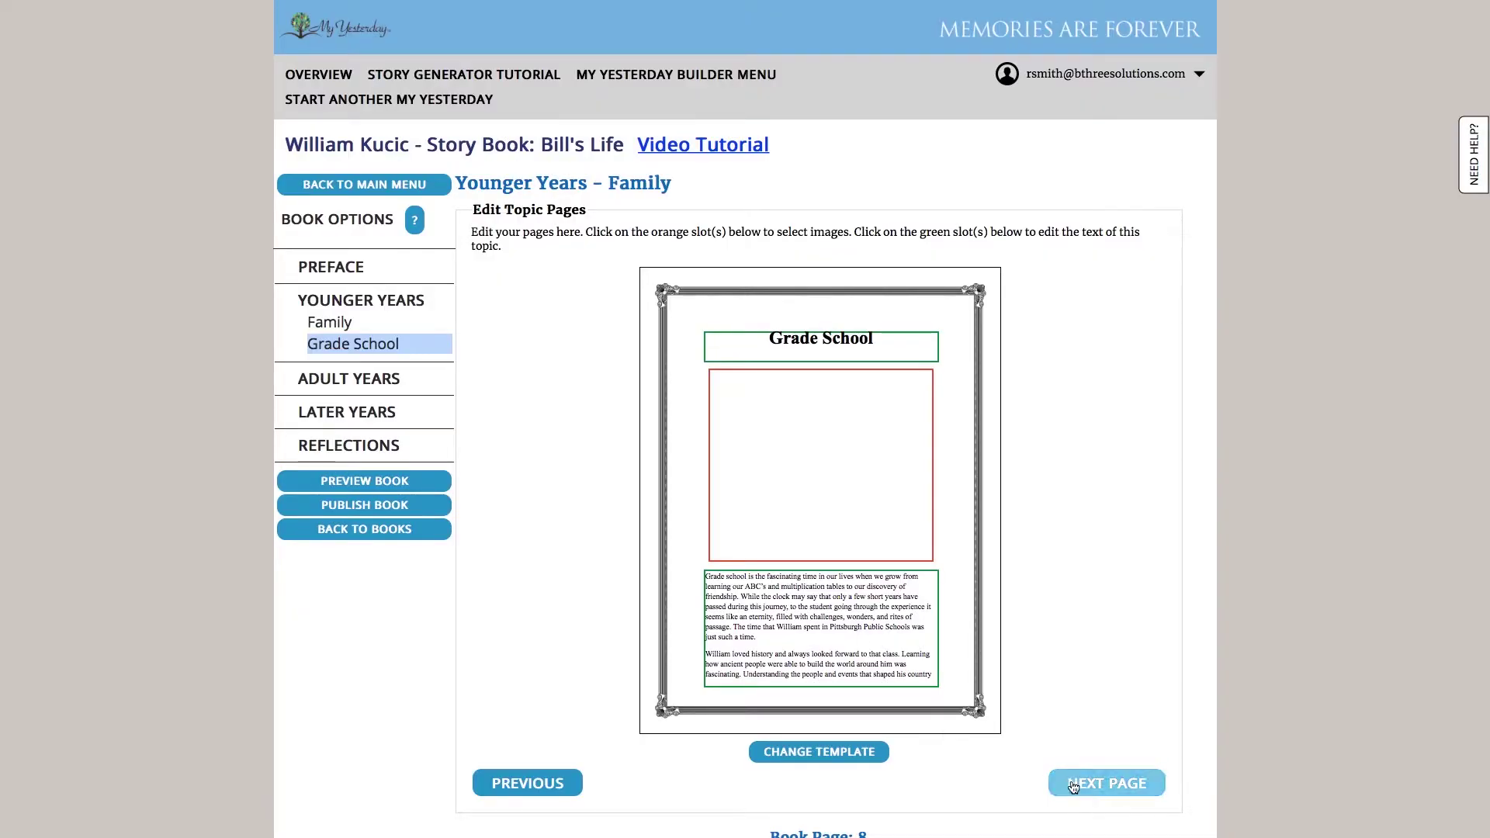
Add the captioned nine-month baby photo to the next Grade School page, then advance topics
click(1106, 782)
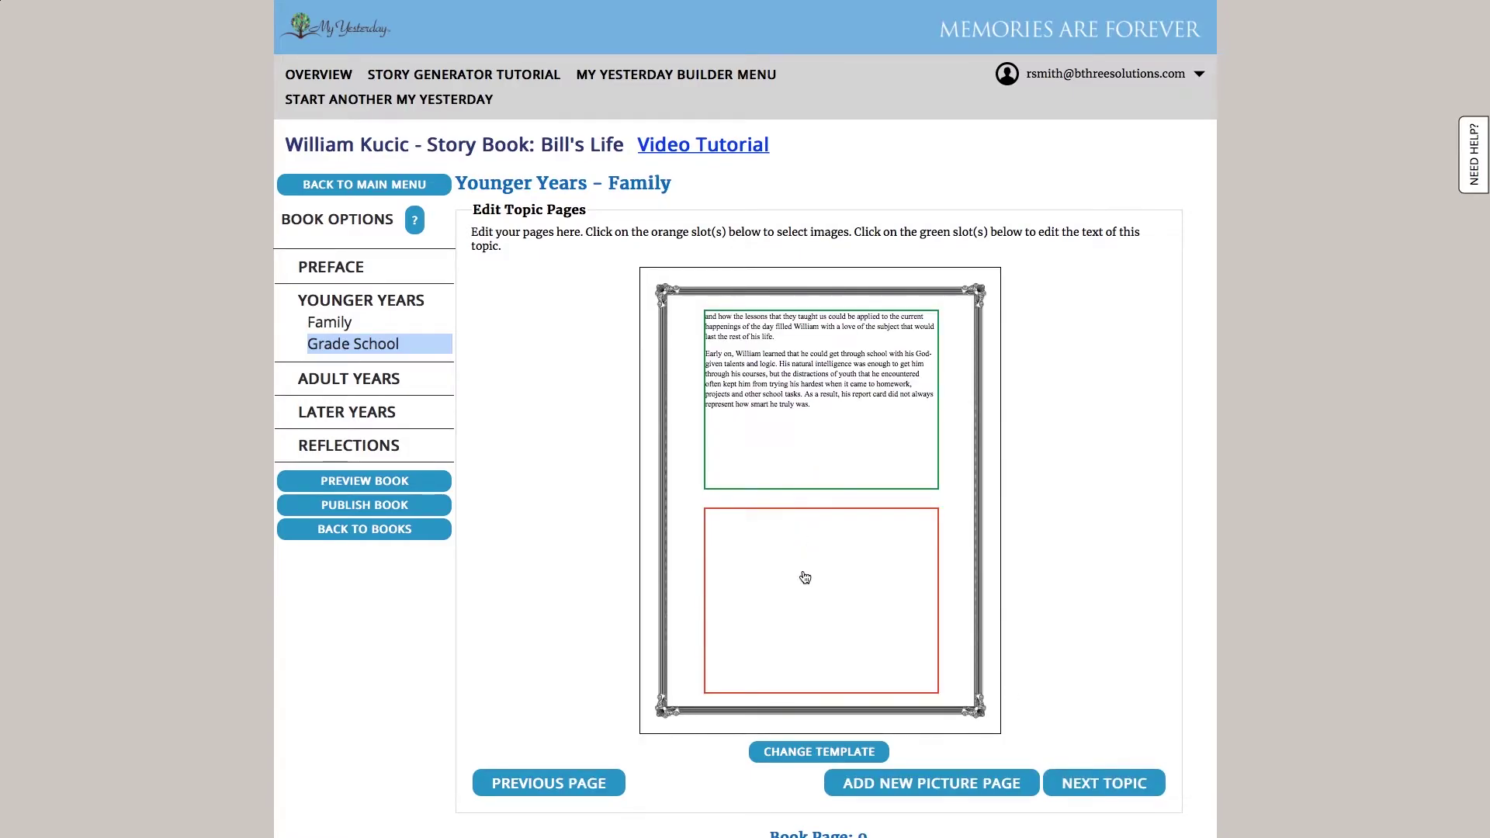
click(804, 575)
click(688, 375)
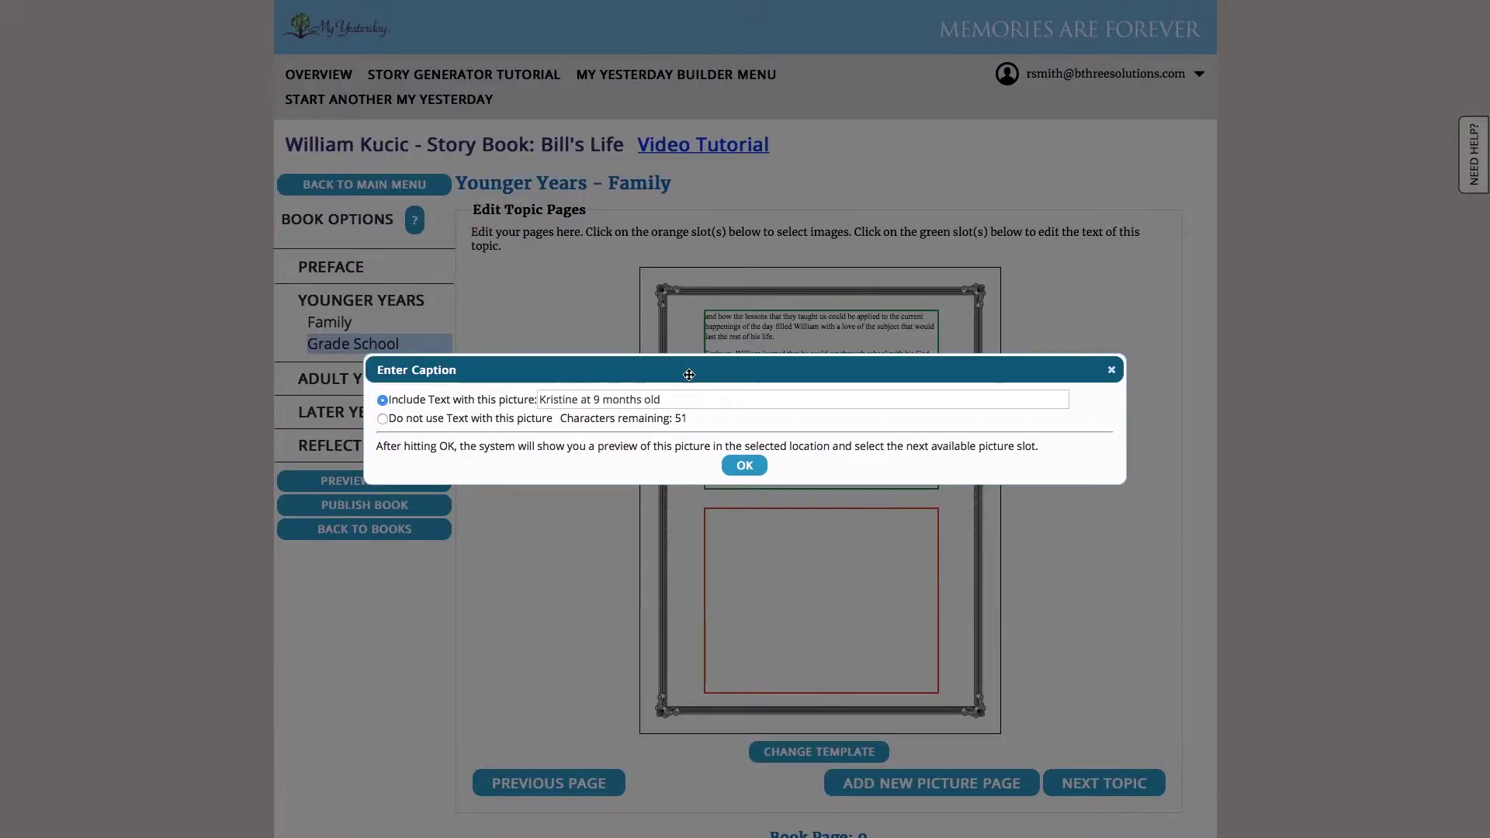
click(745, 465)
click(1133, 780)
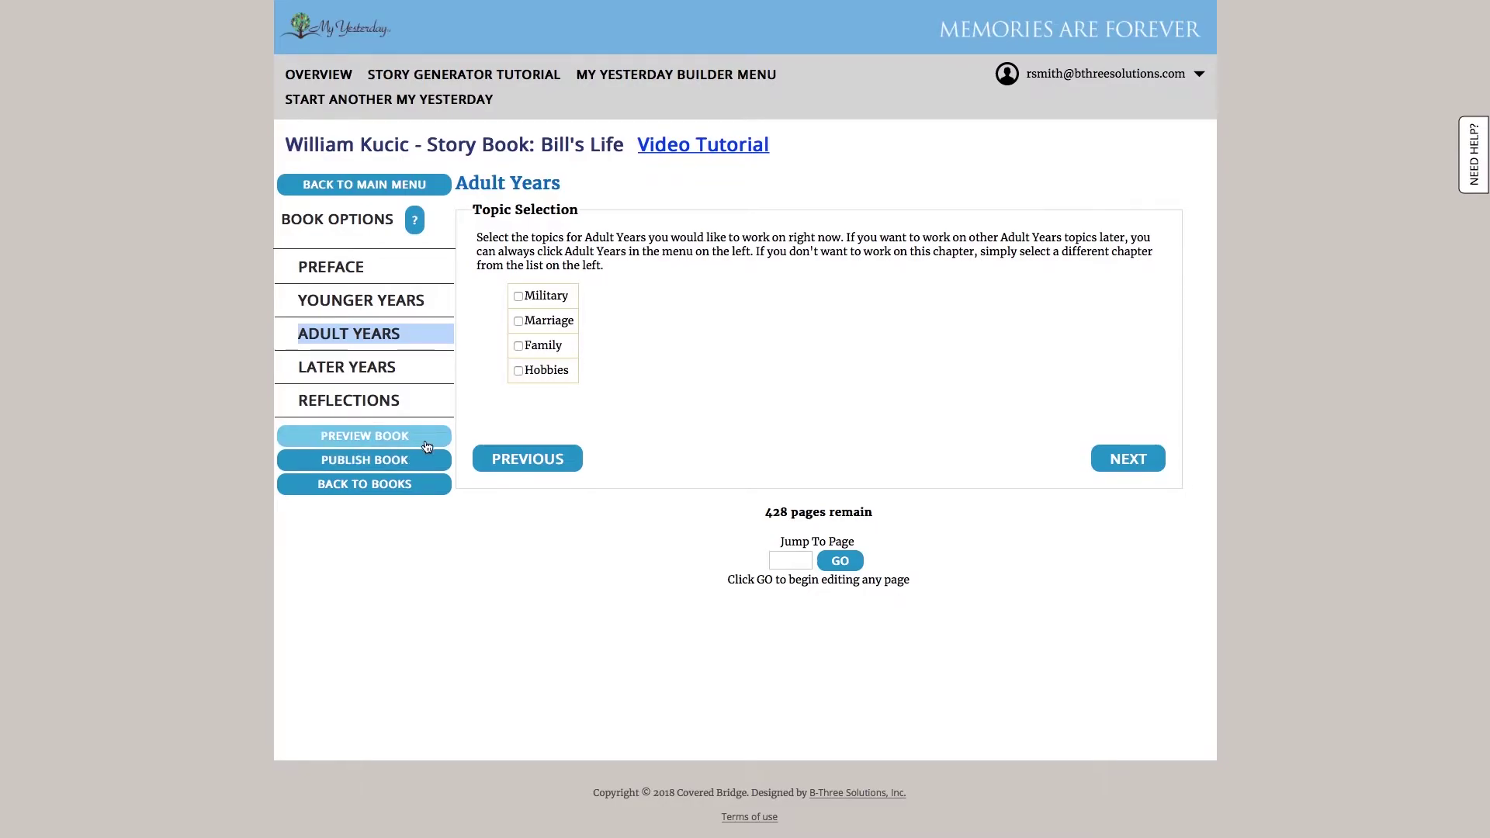
Return to the My Yesterday Builder Menu with its four steps, from personal data to ordering products
click(688, 76)
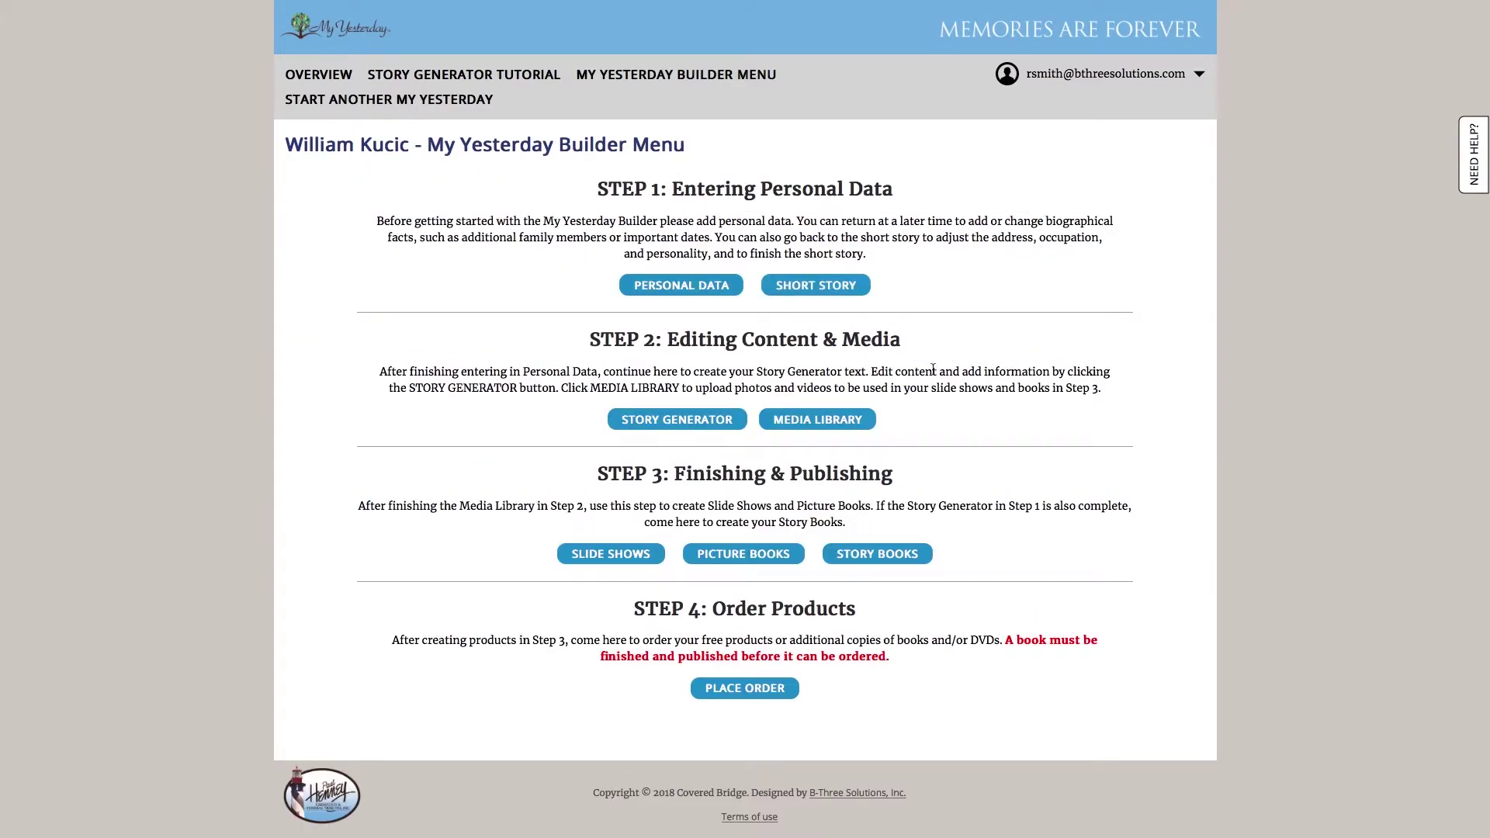